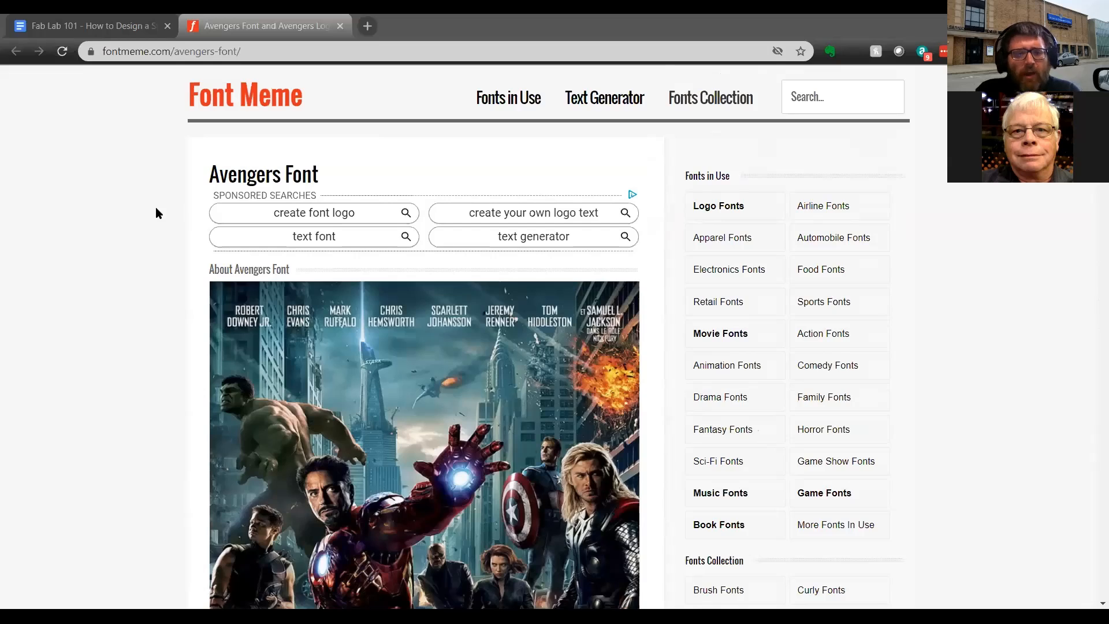
Review the Avengers Font page's text generator settings, the generated FAB LAB AVENGERS image and the options for saving it.
scroll(156, 211, "down", 6)
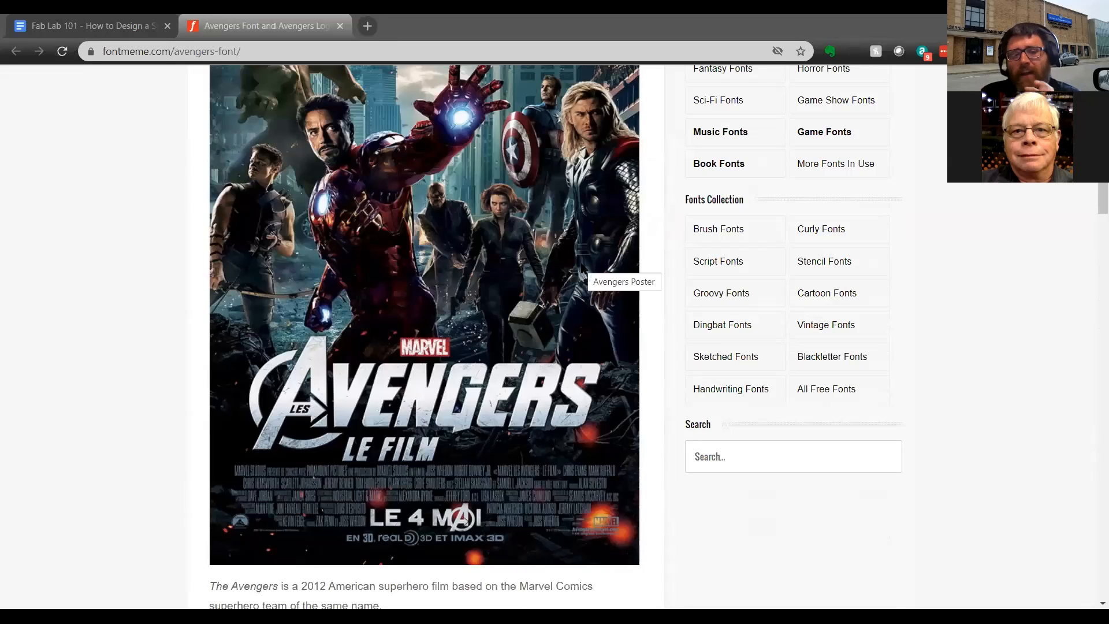
scroll(631, 261, "down", 6)
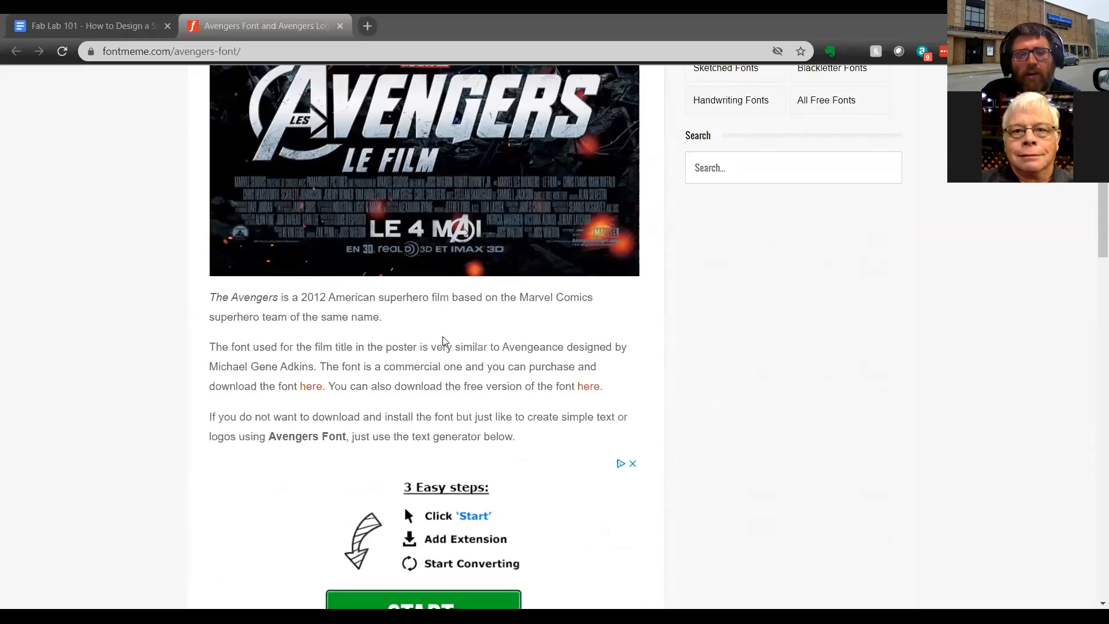
scroll(409, 335, "down", 7)
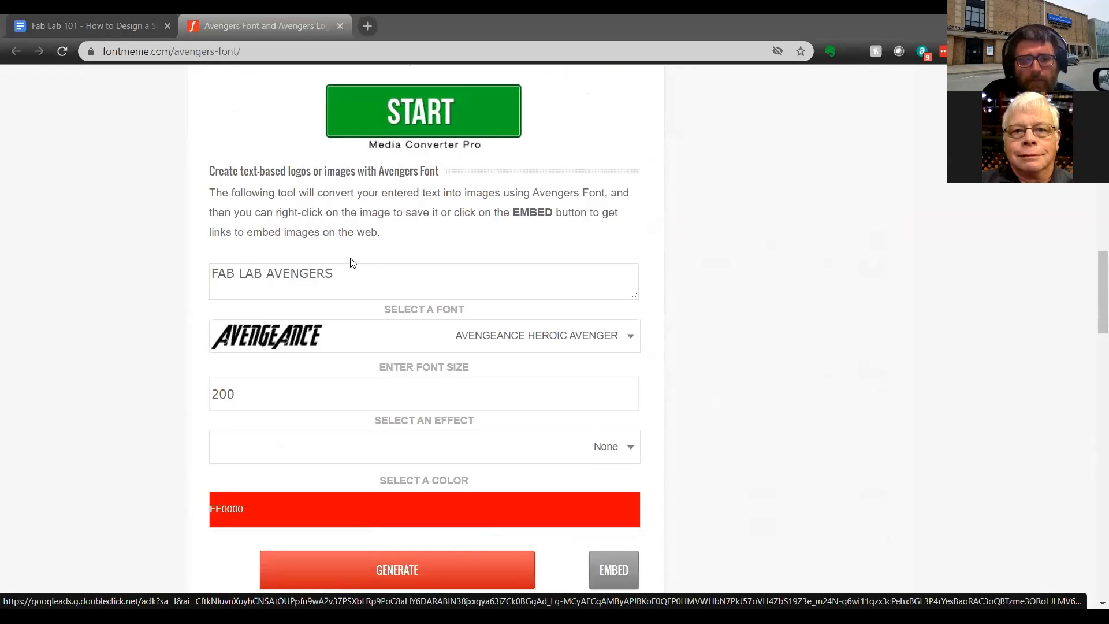
left_click_drag(332, 399, 117, 403)
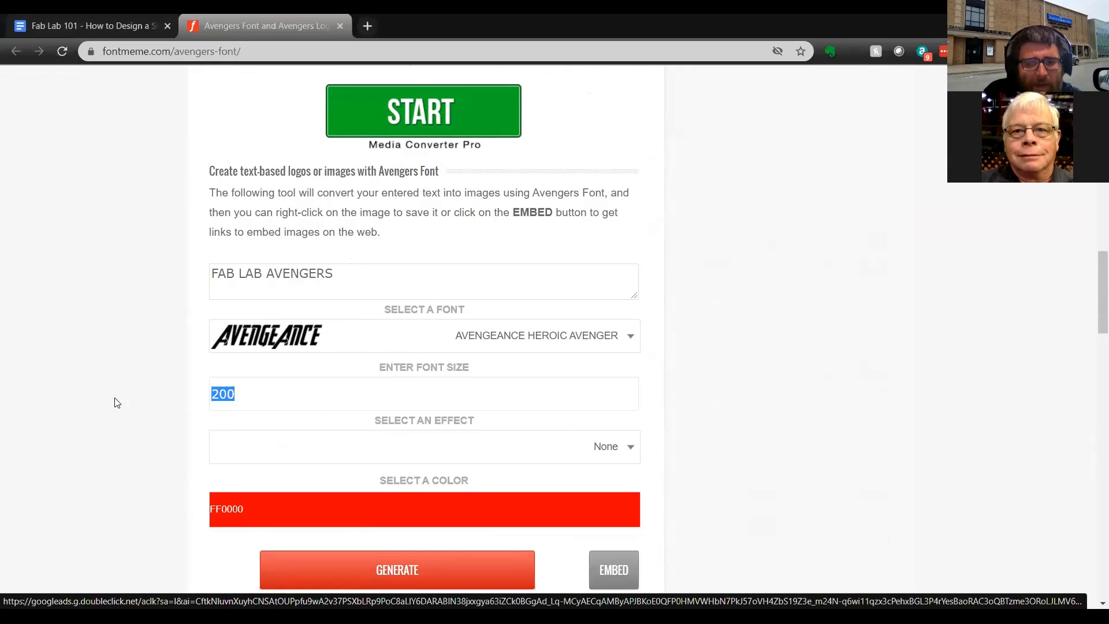
scroll(419, 382, "down", 4)
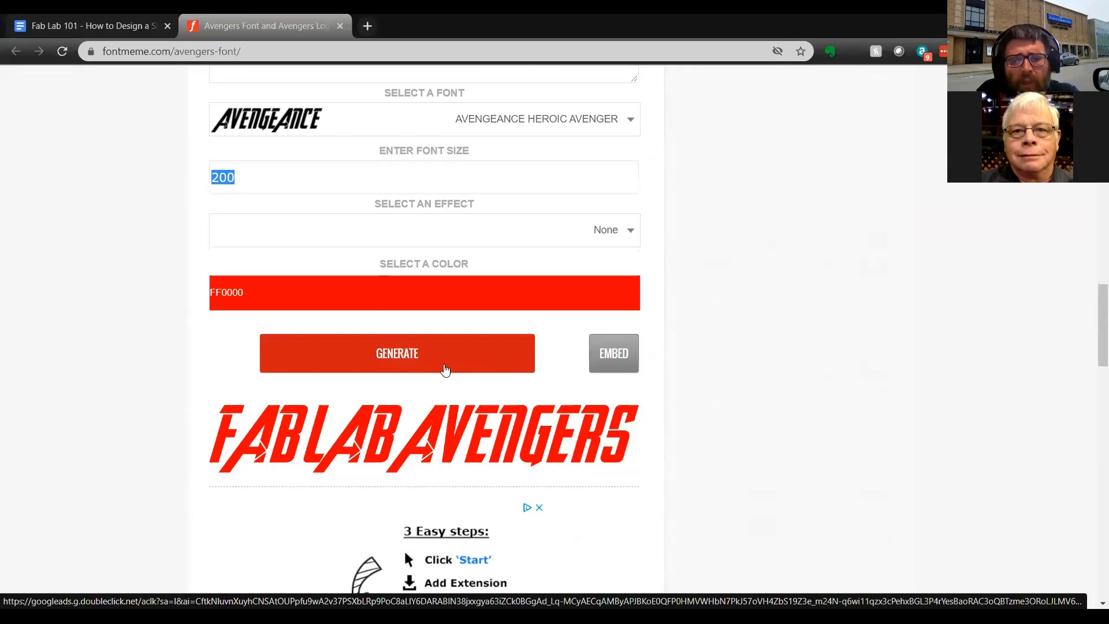
scroll(443, 371, "down", 3)
right_click(452, 282)
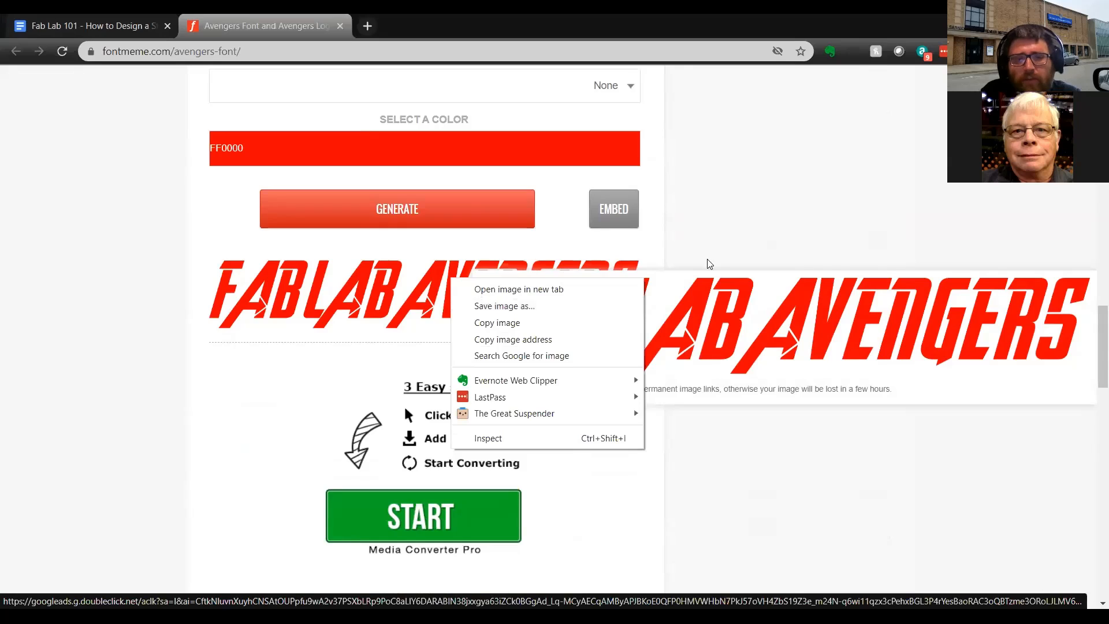
left_click(698, 199)
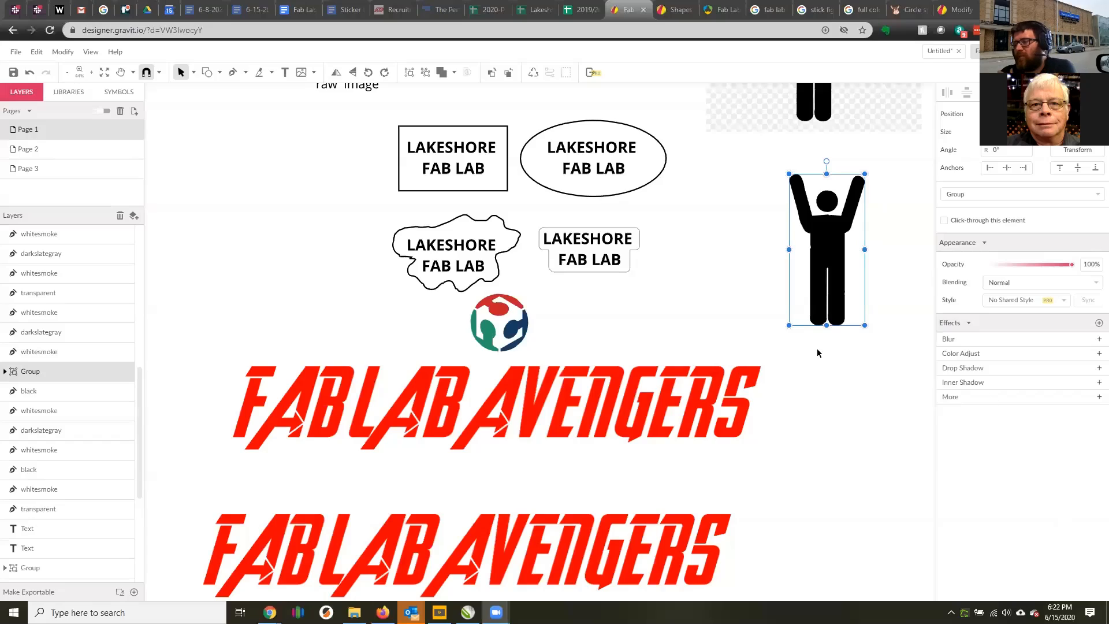
Examine the letter edges of the lower FAB LAB AVENGERS image at high magnification.
scroll(515, 368, "down", 3)
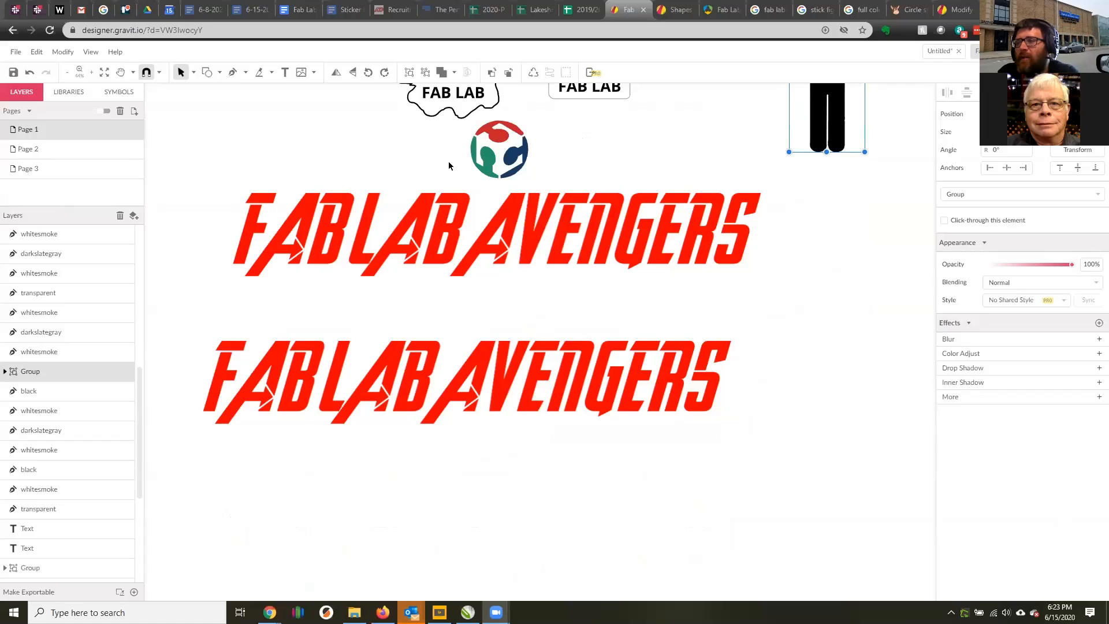
left_click(425, 245)
left_click(335, 364)
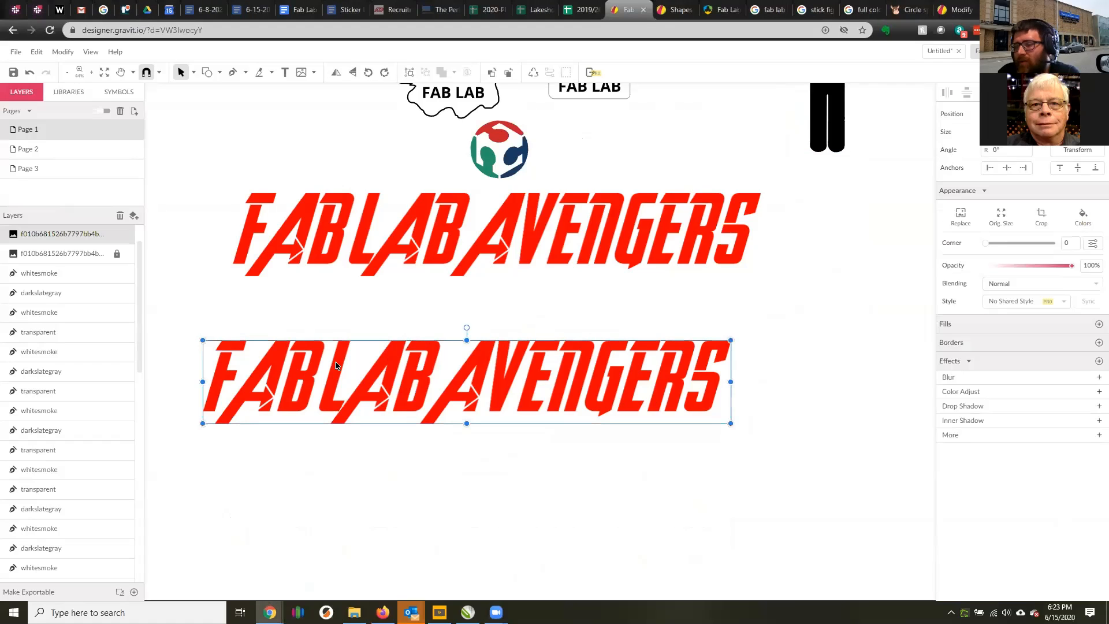
scroll(380, 391, "up", 3)
scroll(399, 449, "down", 3)
scroll(522, 336, "up", 6)
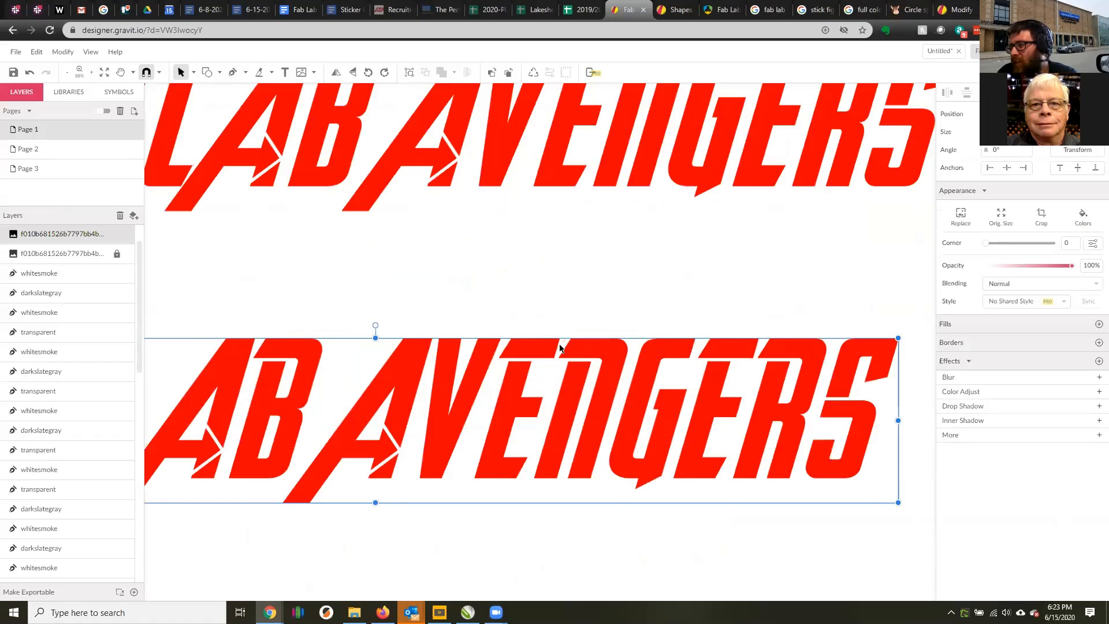
scroll(523, 336, "up", 5)
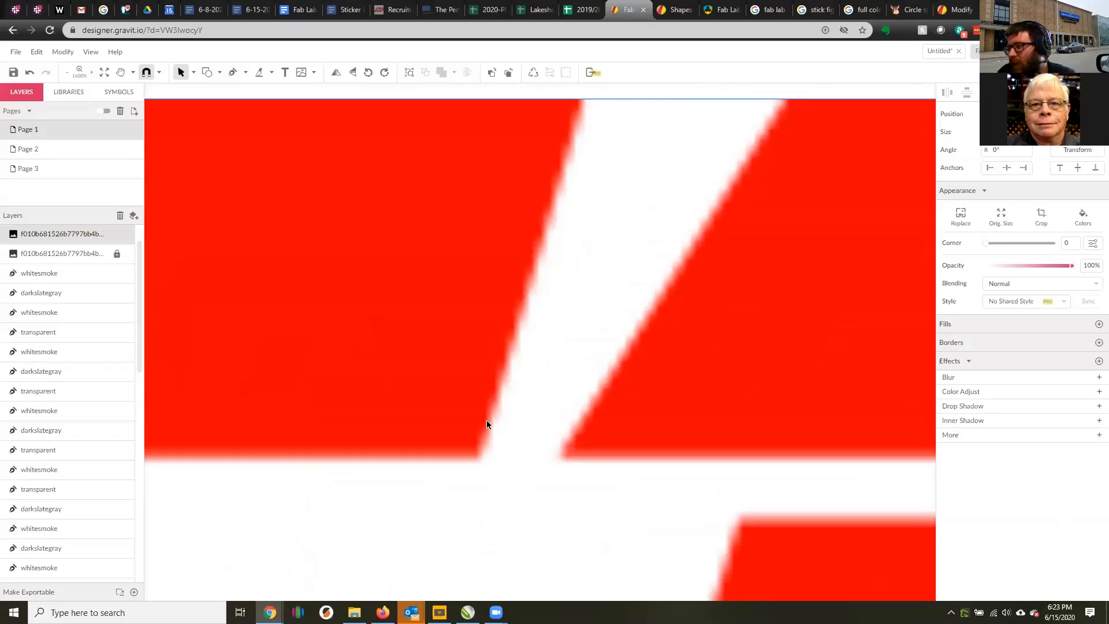
scroll(486, 421, "down", 8)
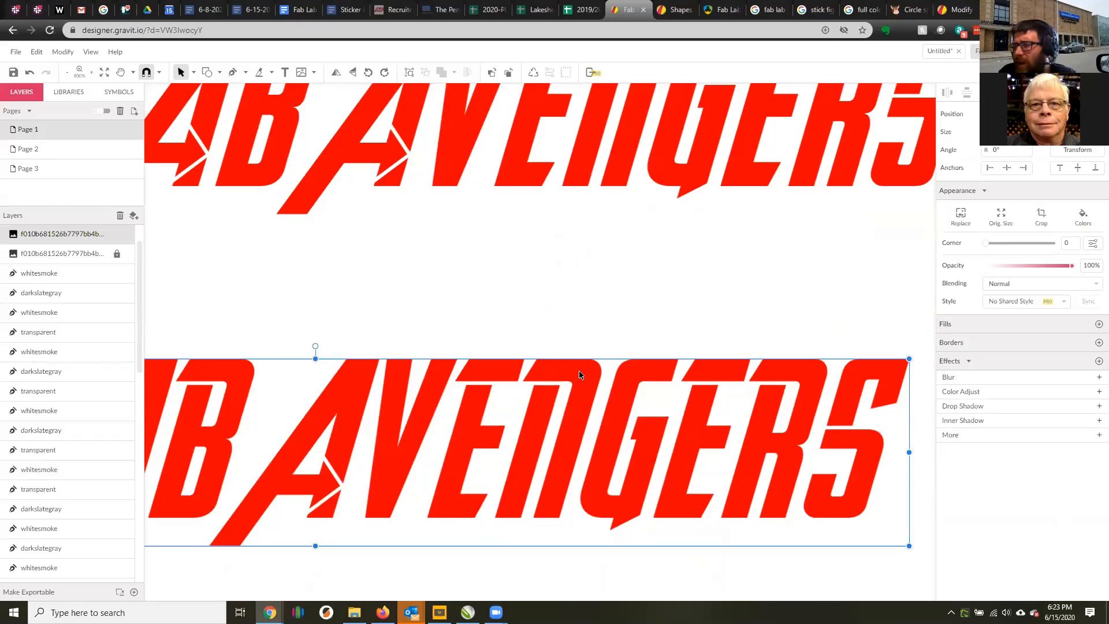
scroll(579, 374, "down", 4)
scroll(546, 303, "up", 2)
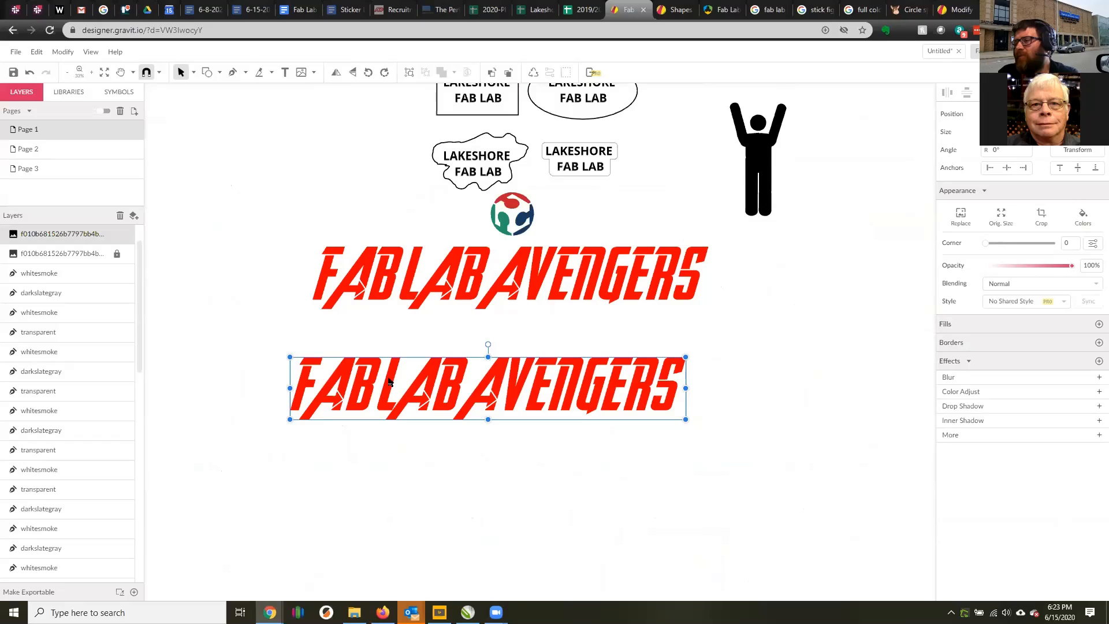
Vectorize the lower FAB LAB AVENGERS image.
left_click(63, 52)
mouse_move(108, 238)
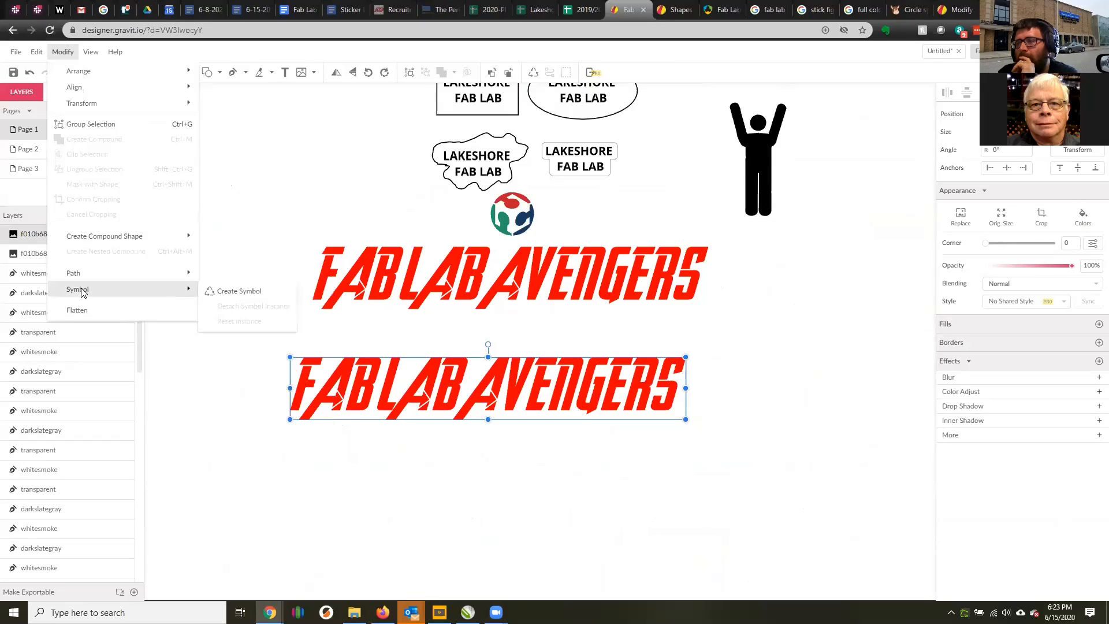
mouse_move(81, 274)
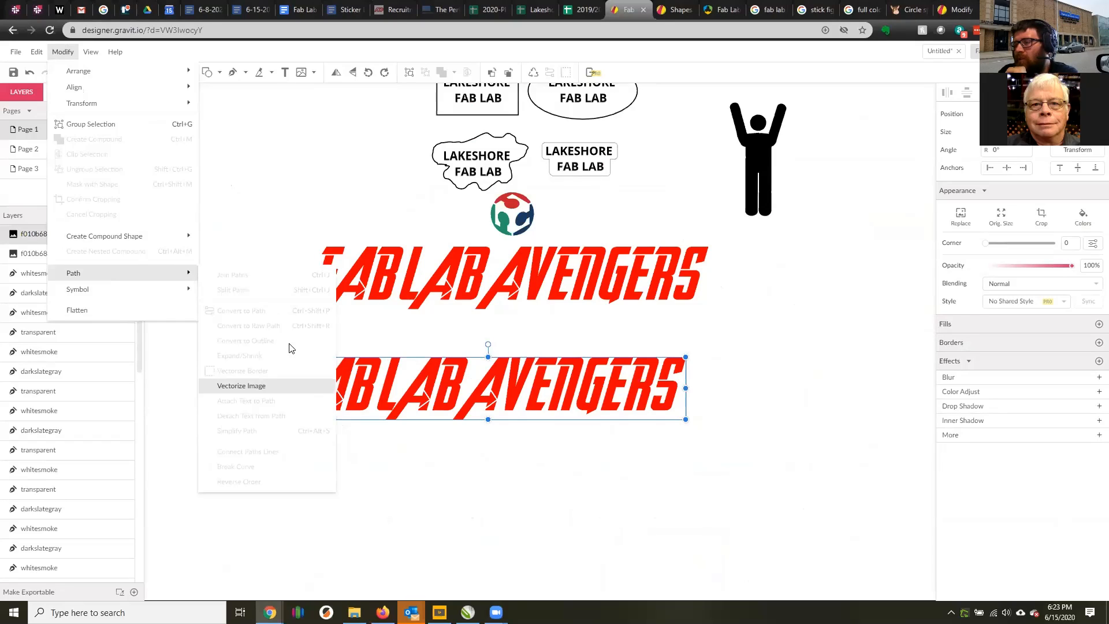
left_click(271, 385)
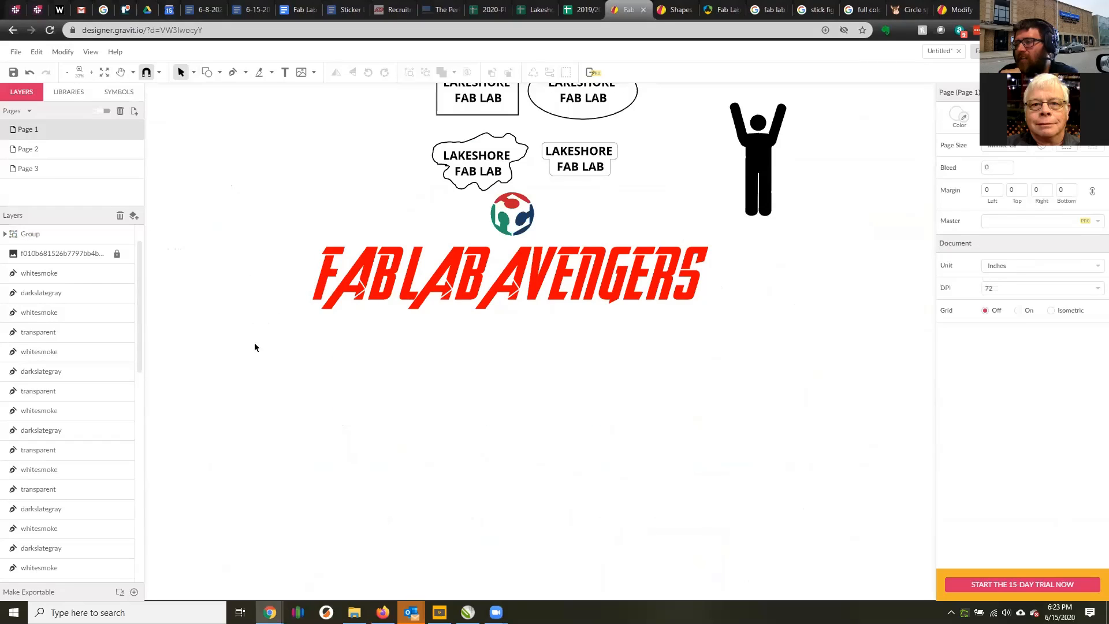
Locate the group of red vector paths and move it just below the original FAB LAB AVENGERS image.
left_click_drag(226, 325, 795, 480)
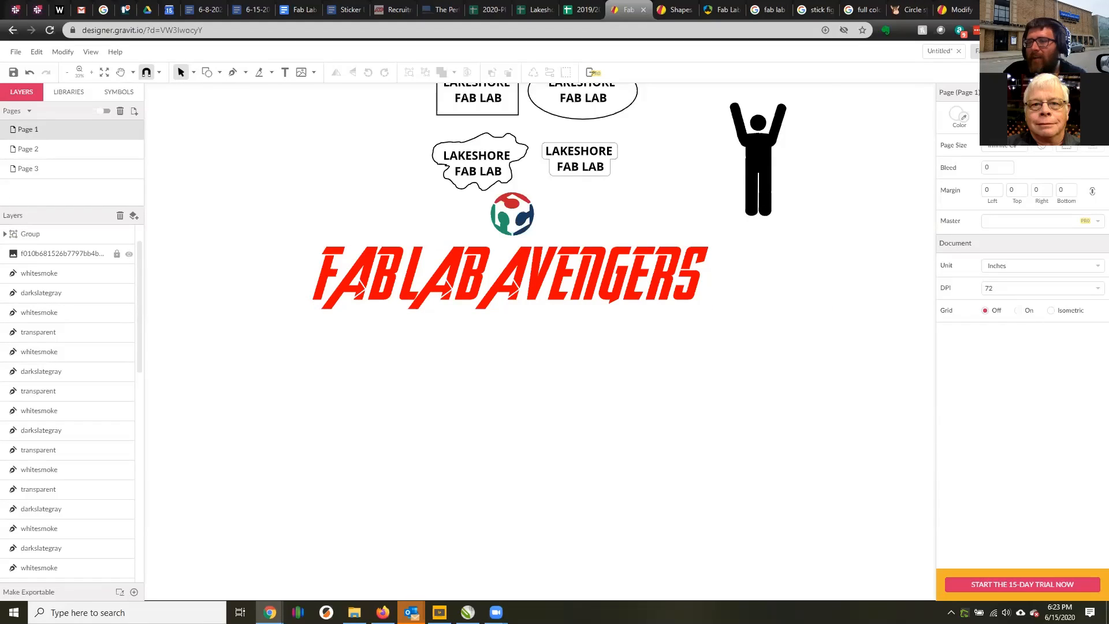
left_click(4, 234)
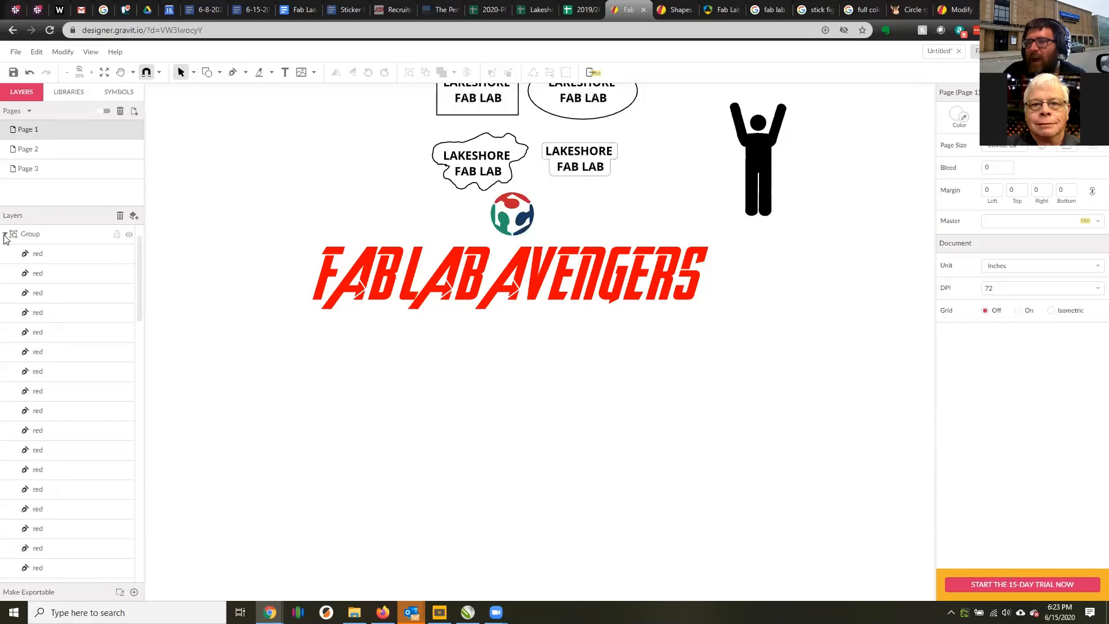
left_click(37, 254)
scroll(388, 398, "down", 3)
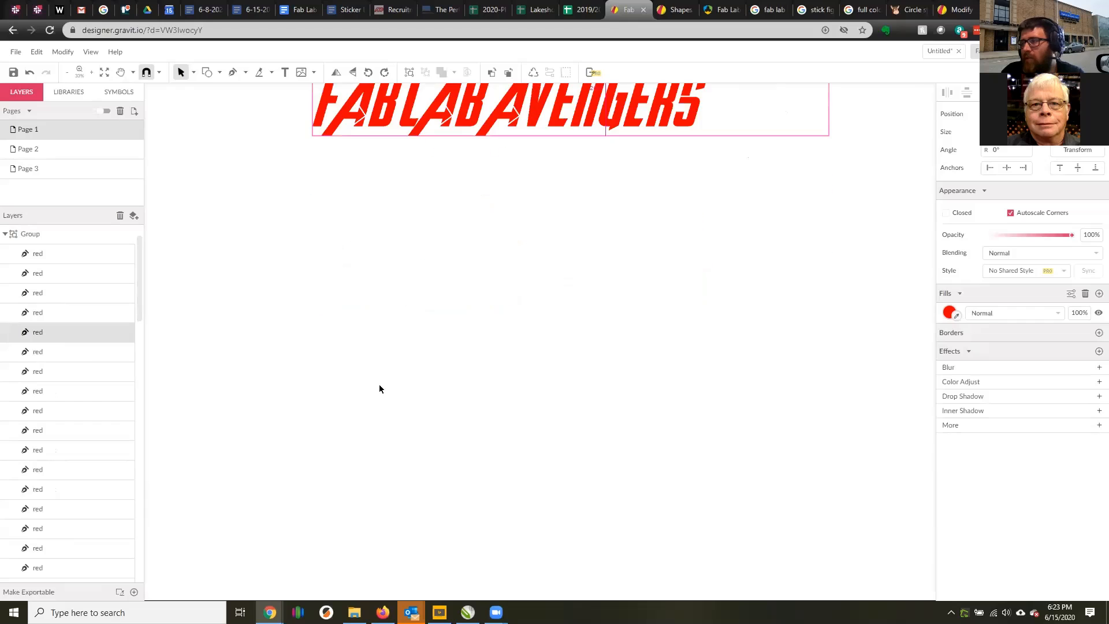
scroll(379, 386, "down", 2, "ctrl")
left_click(730, 294)
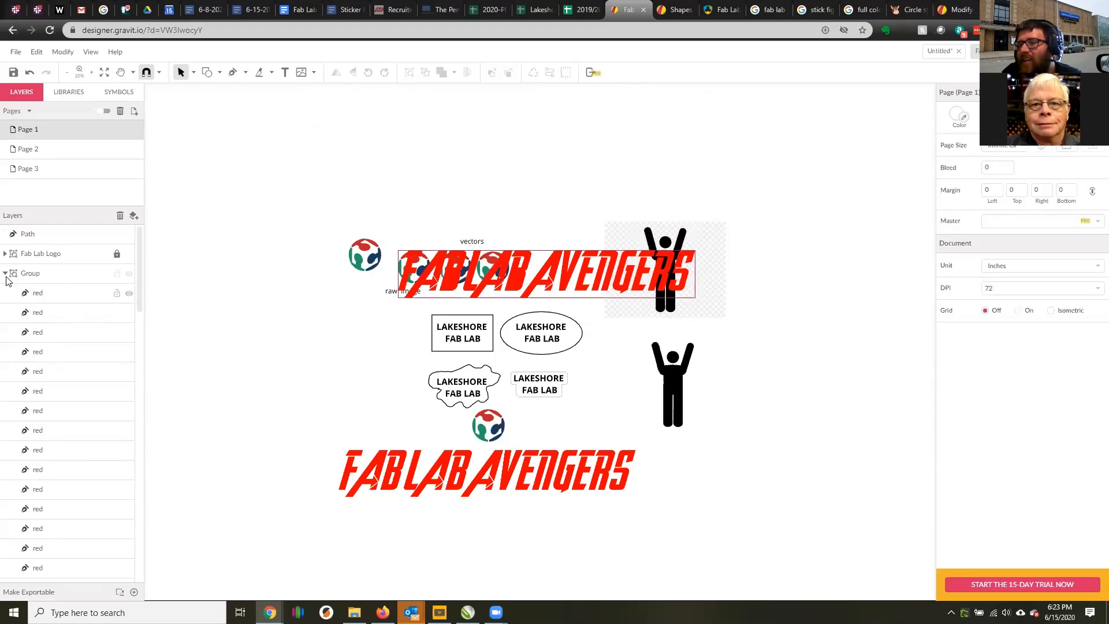
left_click(5, 273)
left_click(60, 270)
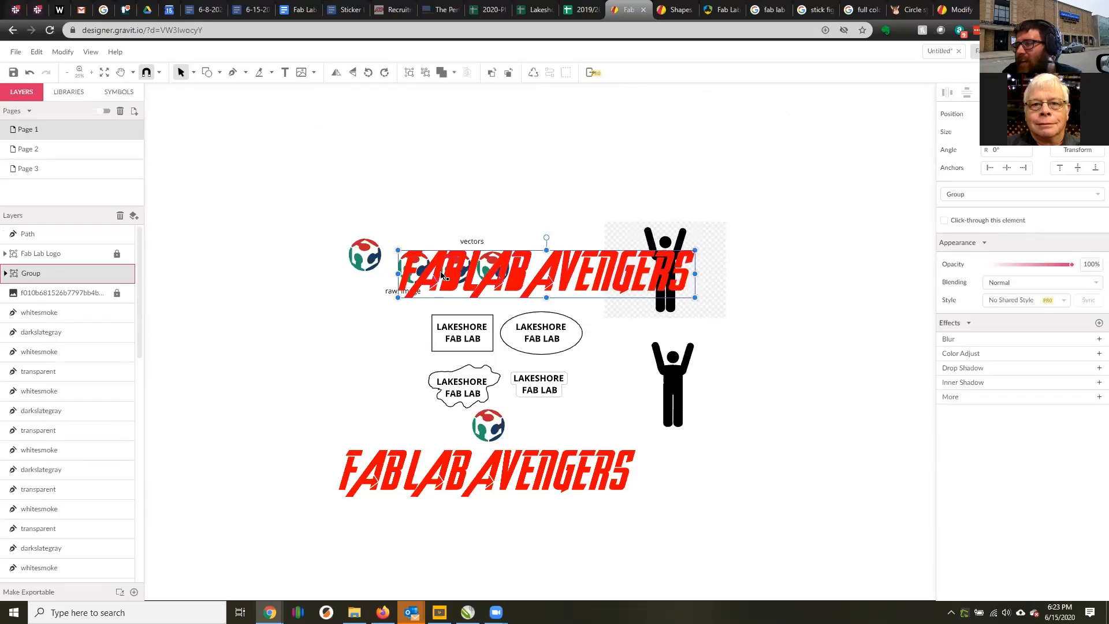
left_click_drag(395, 282, 368, 512)
scroll(511, 517, "down", 2)
scroll(511, 517, "down", 1)
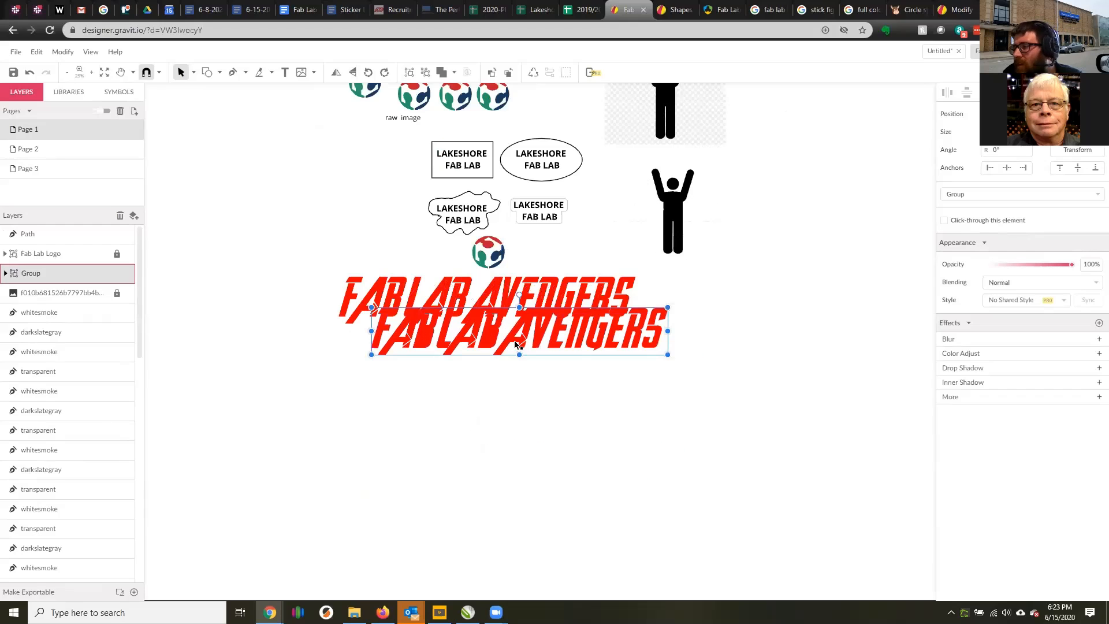
left_click_drag(491, 339, 475, 368)
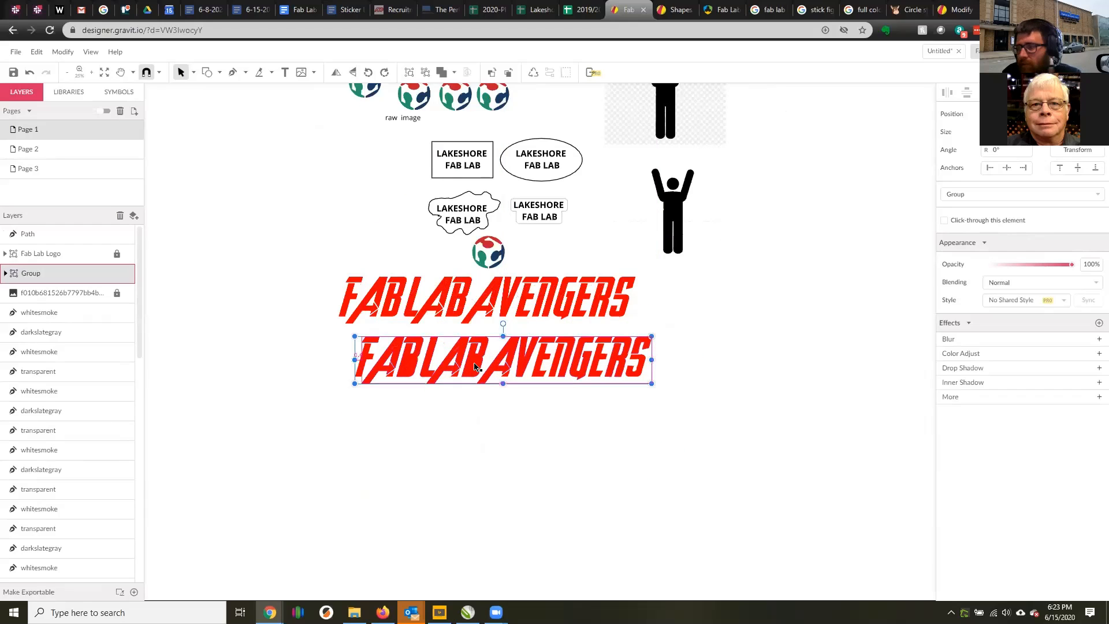
Examine the vectorized lettering up close against the original image, shifting the group slightly farther below it.
scroll(502, 374, "up", 2)
scroll(491, 364, "down", 3)
scroll(477, 331, "up", 2)
scroll(457, 260, "up", 2)
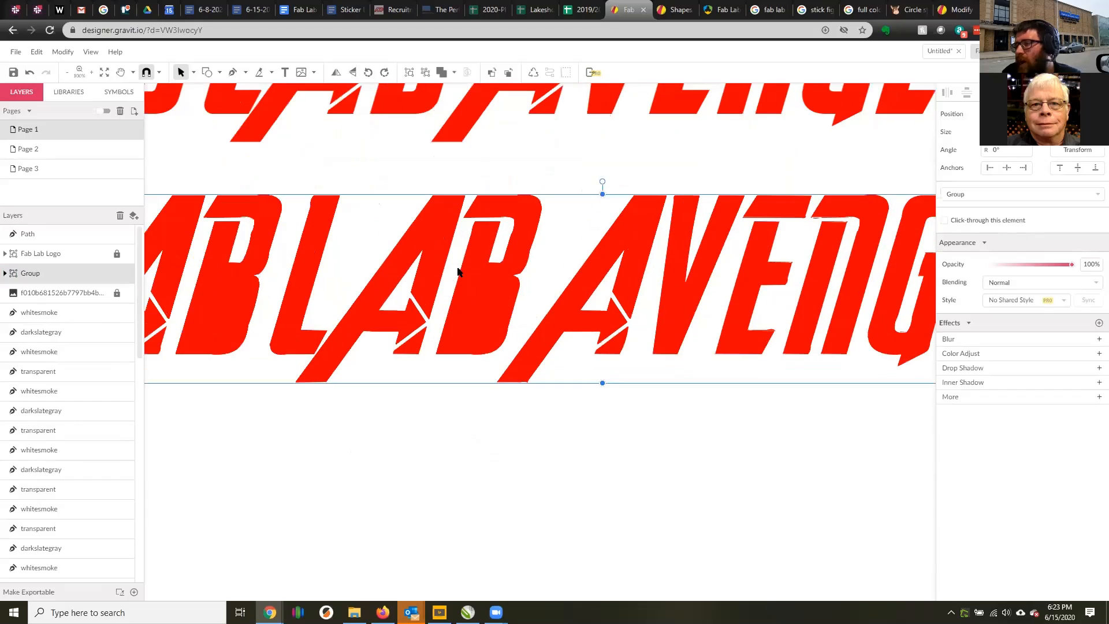
scroll(460, 272, "up", 1)
scroll(471, 344, "down", 3)
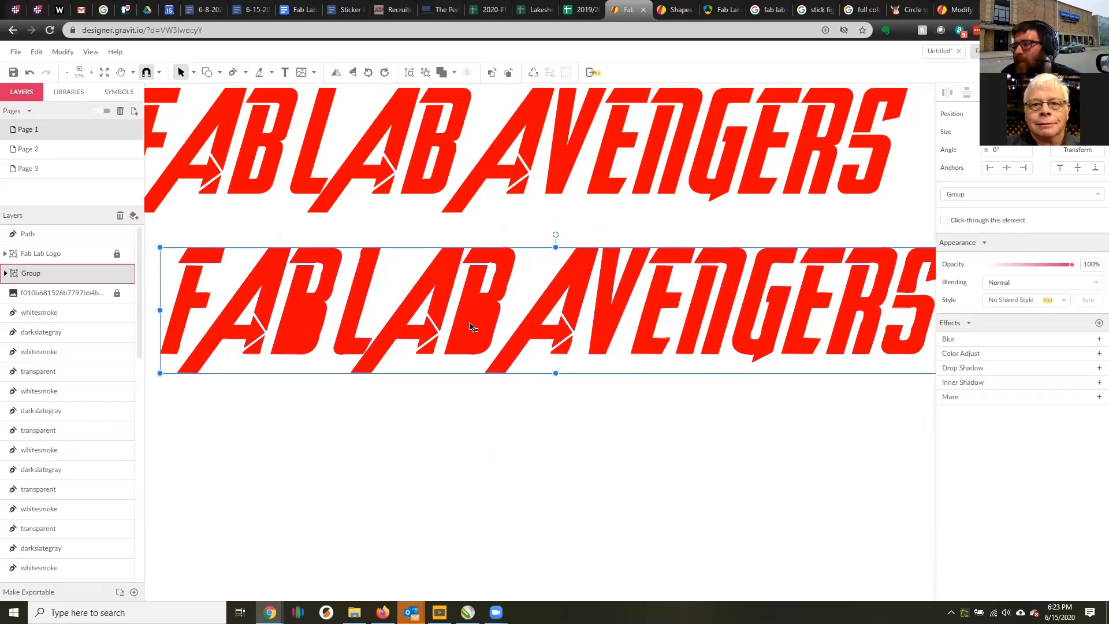
left_click_drag(325, 283, 297, 301)
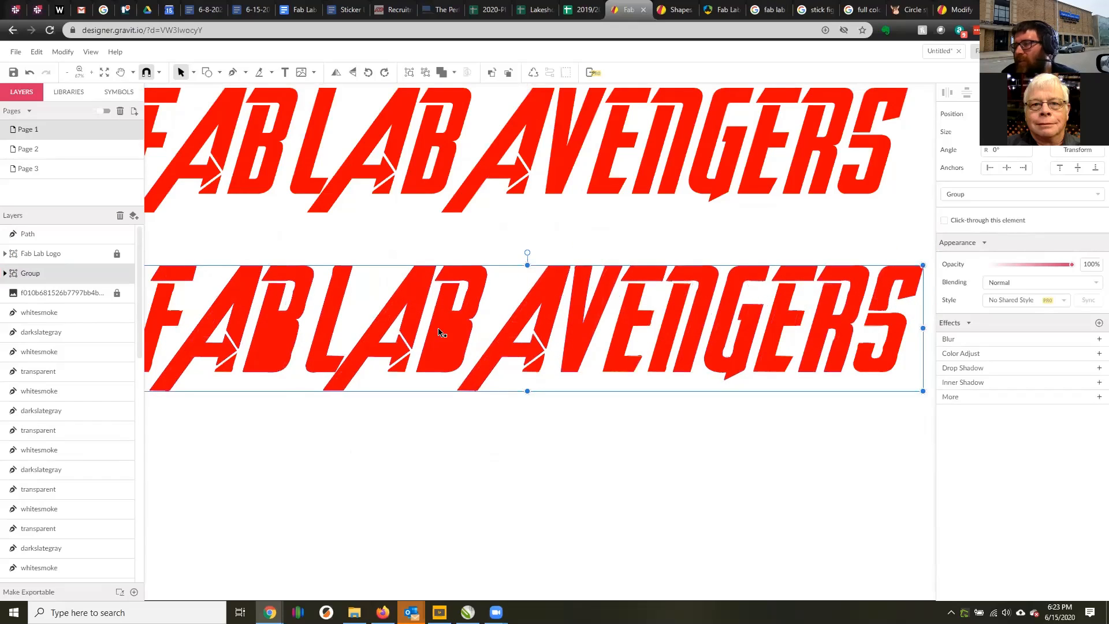
scroll(464, 293, "down", 1)
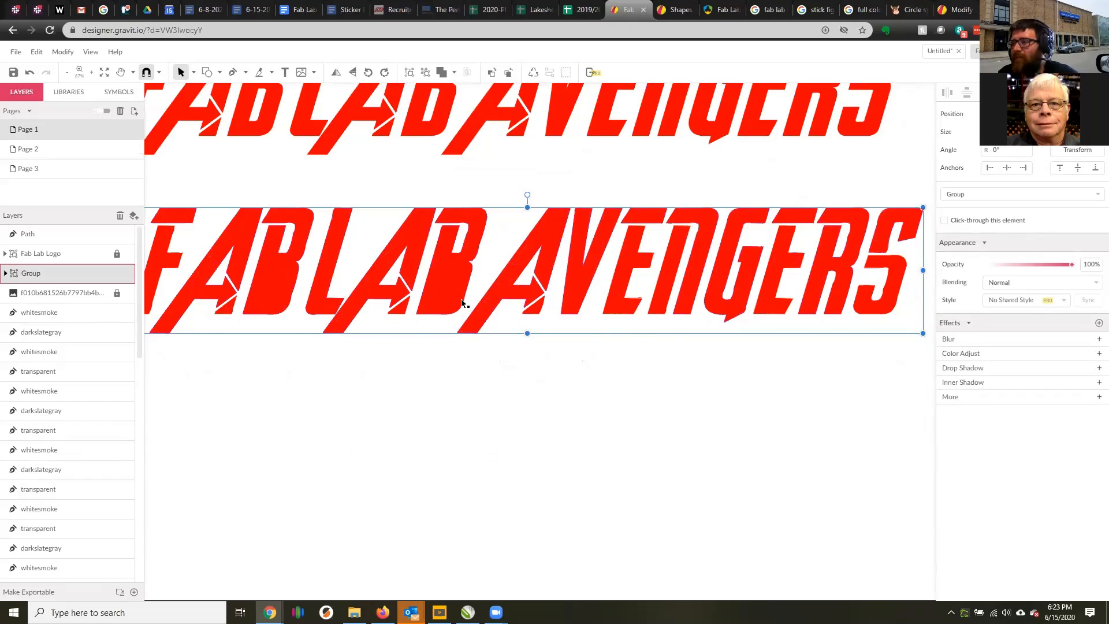
scroll(462, 300, "up", 1)
Delete the vectorized FAB LAB AVENGERS group.
key("Delete")
scroll(423, 312, "down", 1)
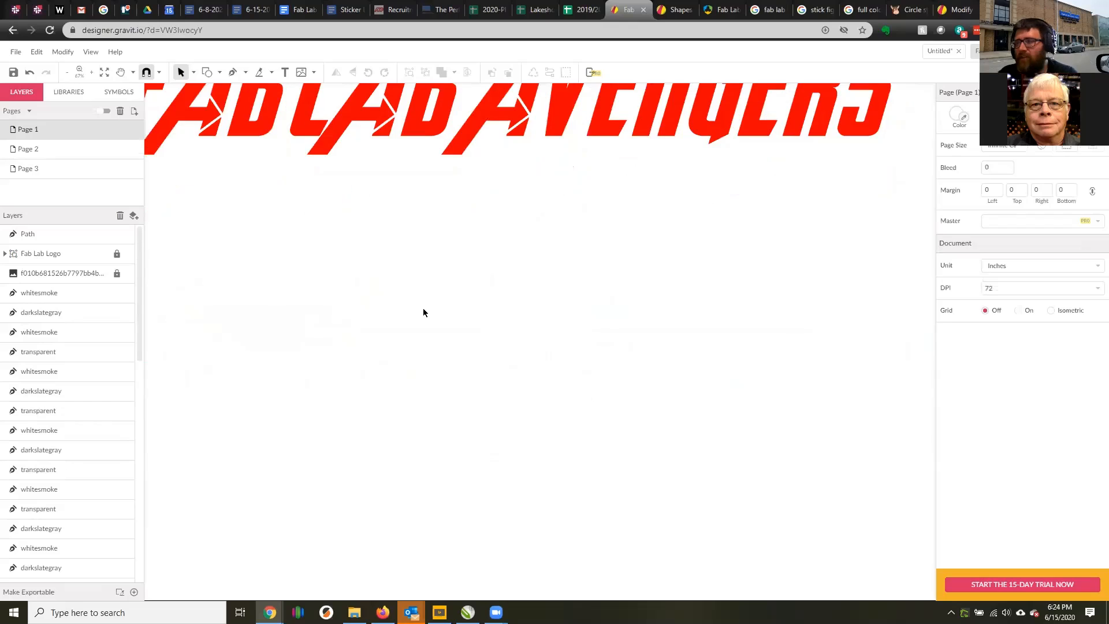
scroll(423, 312, "down", 4)
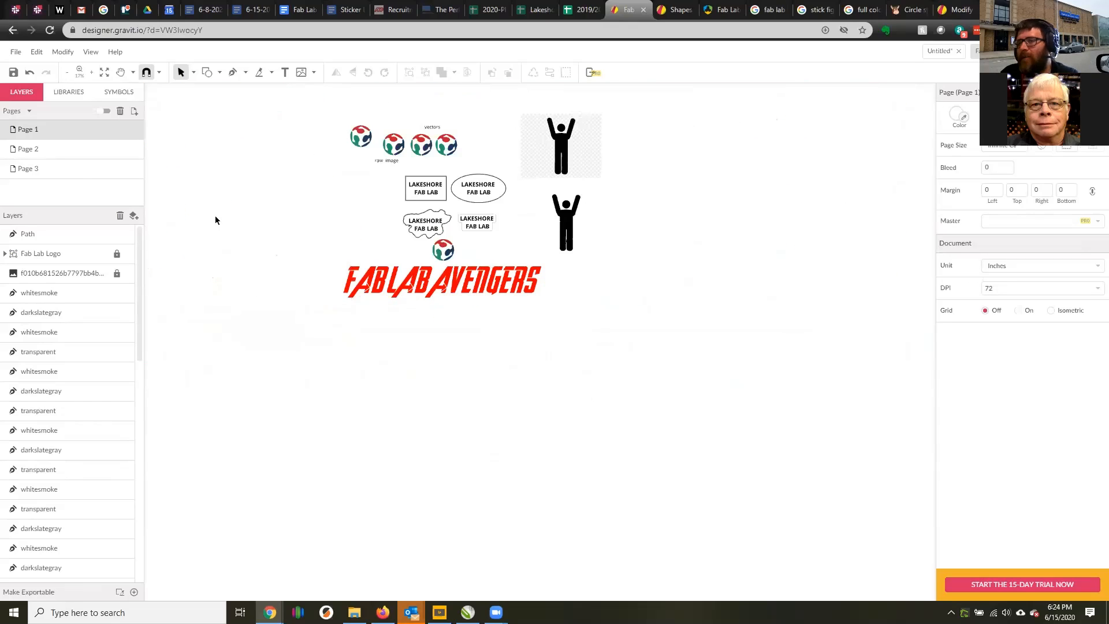
Clear Page 3 by deleting the FAB LAB and AVENGERS lettering together with the figure holding the Fab Lab logo.
left_click(61, 152)
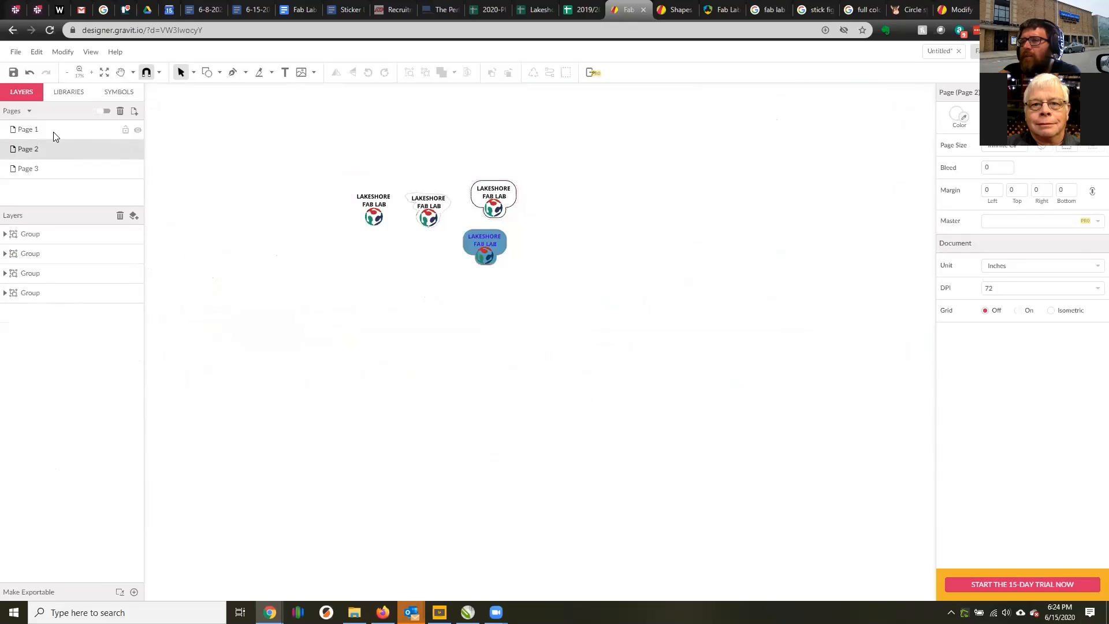
left_click(48, 167)
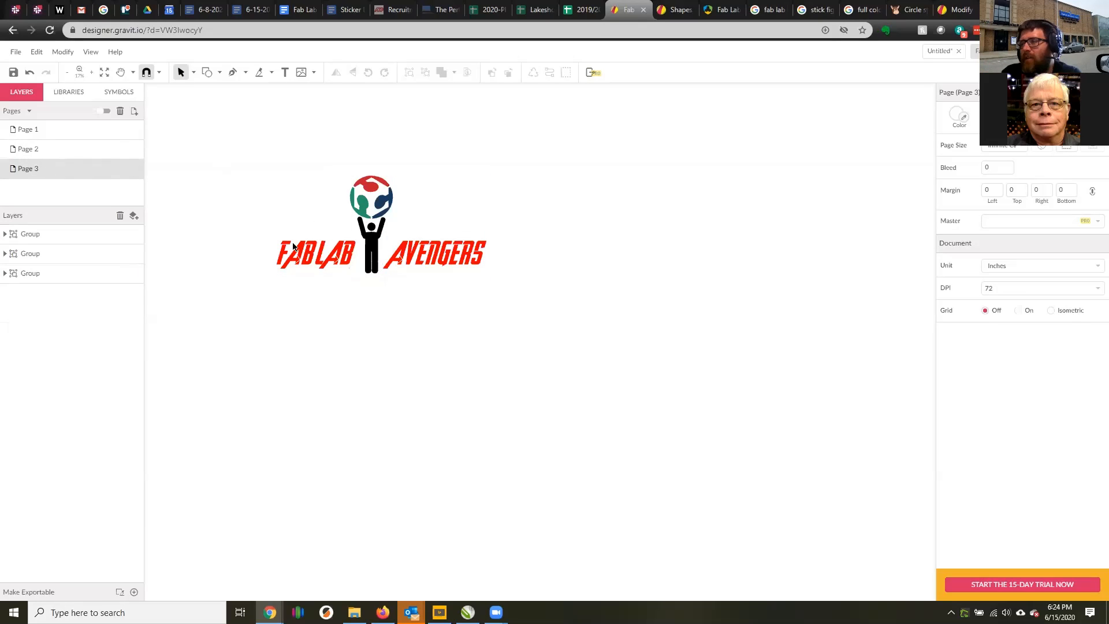
scroll(287, 216, "up", 5)
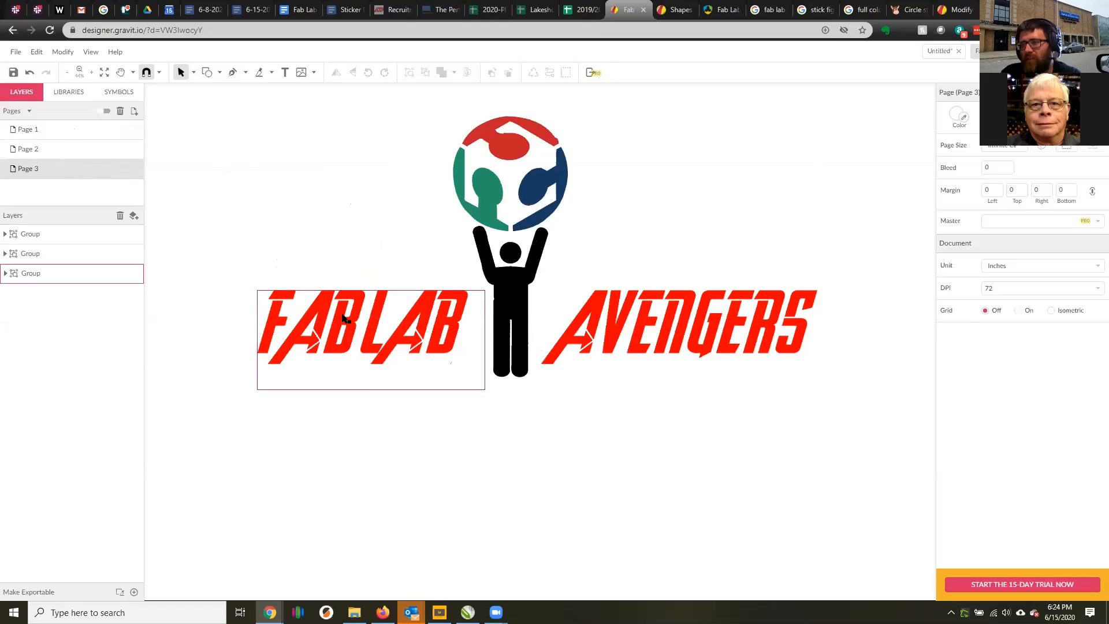
left_click(335, 300)
key("Delete")
left_click_drag(383, 98, 864, 463)
key("Delete")
Return to Page 1 and unlock the FAB LAB AVENGERS image layer.
left_click(33, 131)
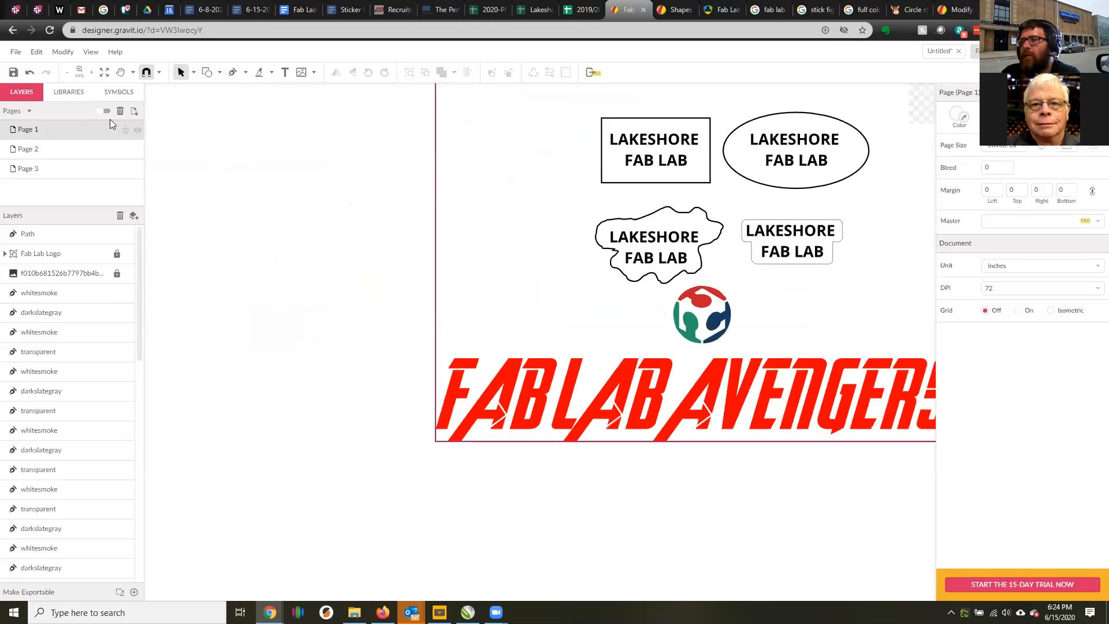
scroll(635, 318, "down", 3)
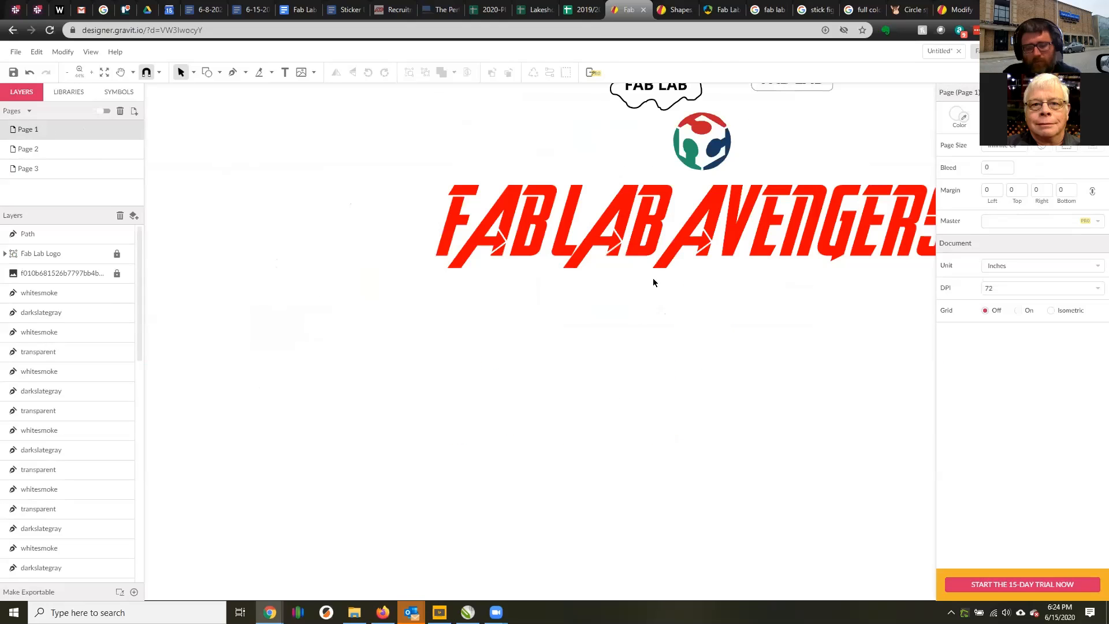
left_click(117, 273)
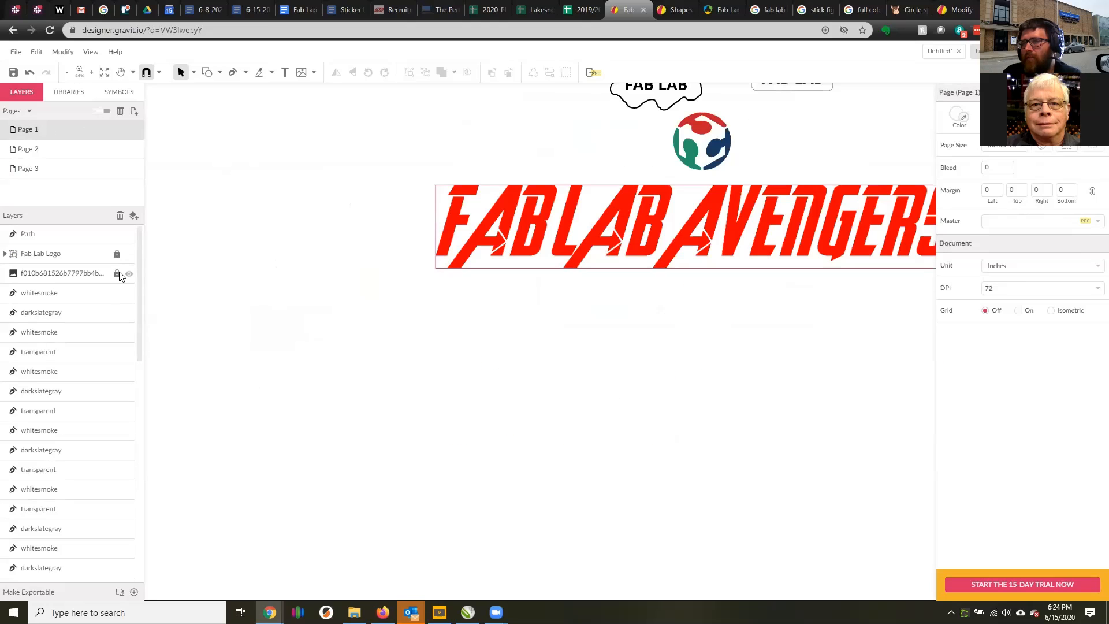
Copy the FAB LAB AVENGERS image from Page 1 onto the empty Page 3.
left_click(568, 235)
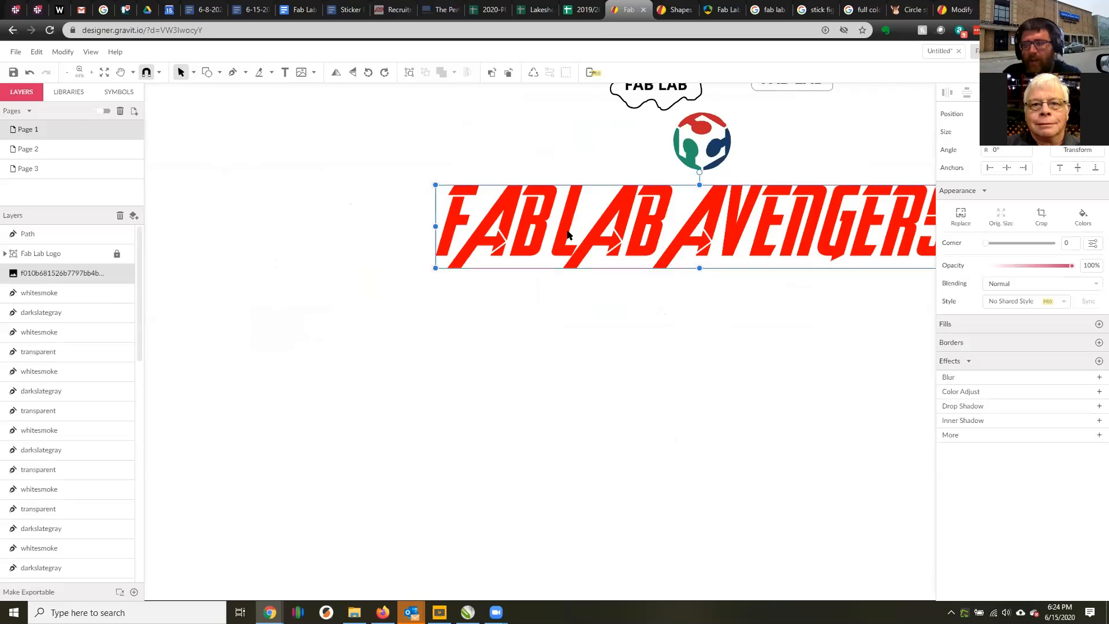
left_click(50, 165)
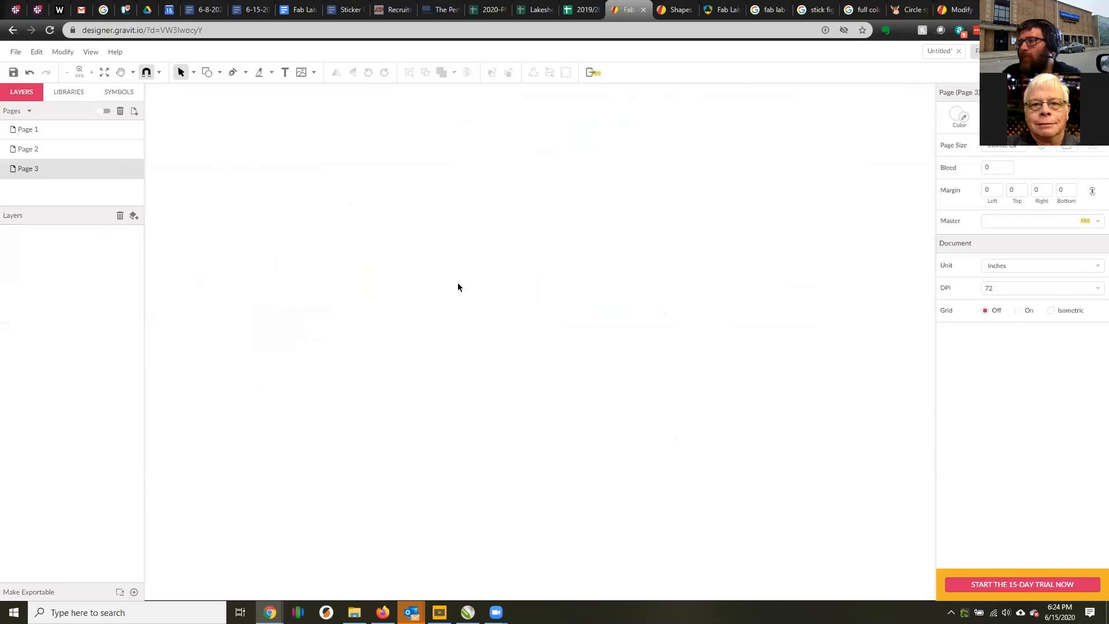
key("ctrl+v")
Rename Page 3 as FINAL.
double_click(39, 168)
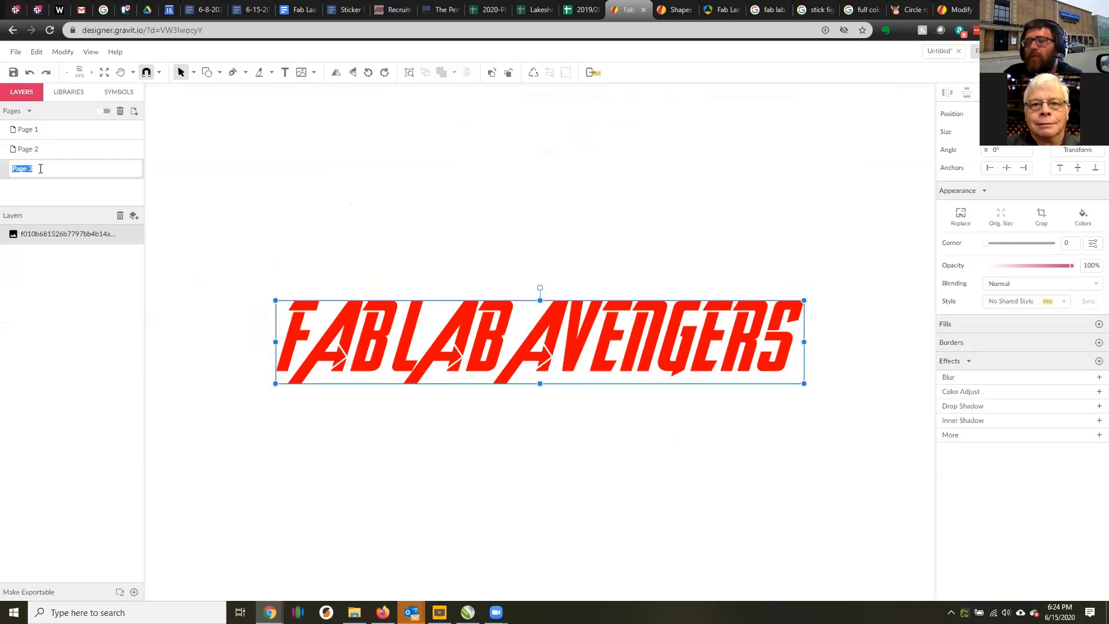
type("FINAL")
key("Return")
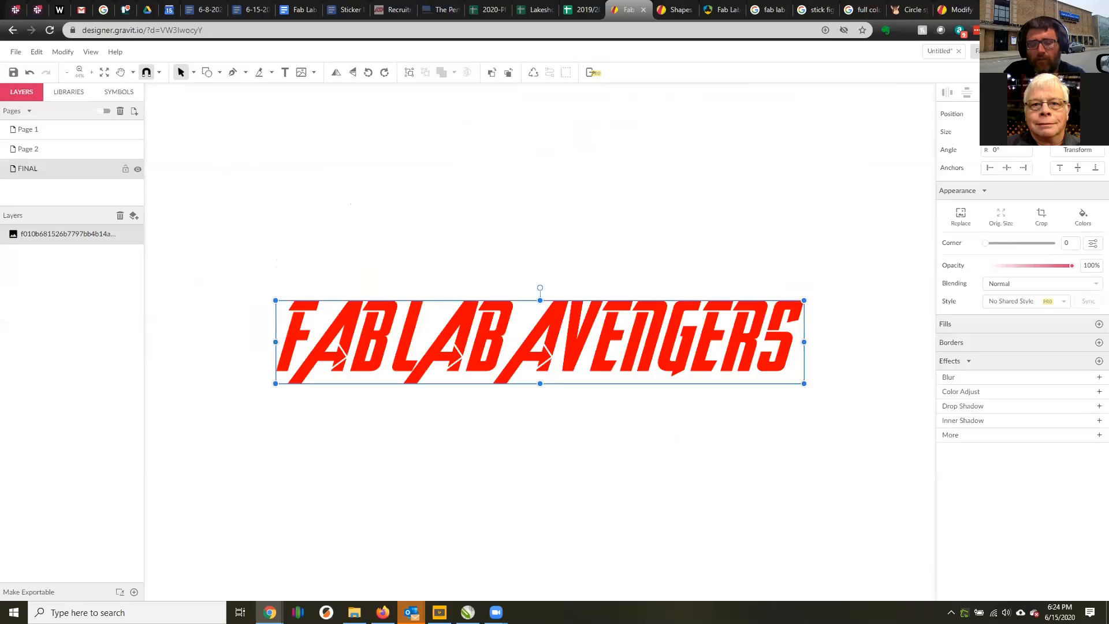
scroll(468, 251, "down", 3)
left_click(205, 202)
scroll(520, 248, "up", 2)
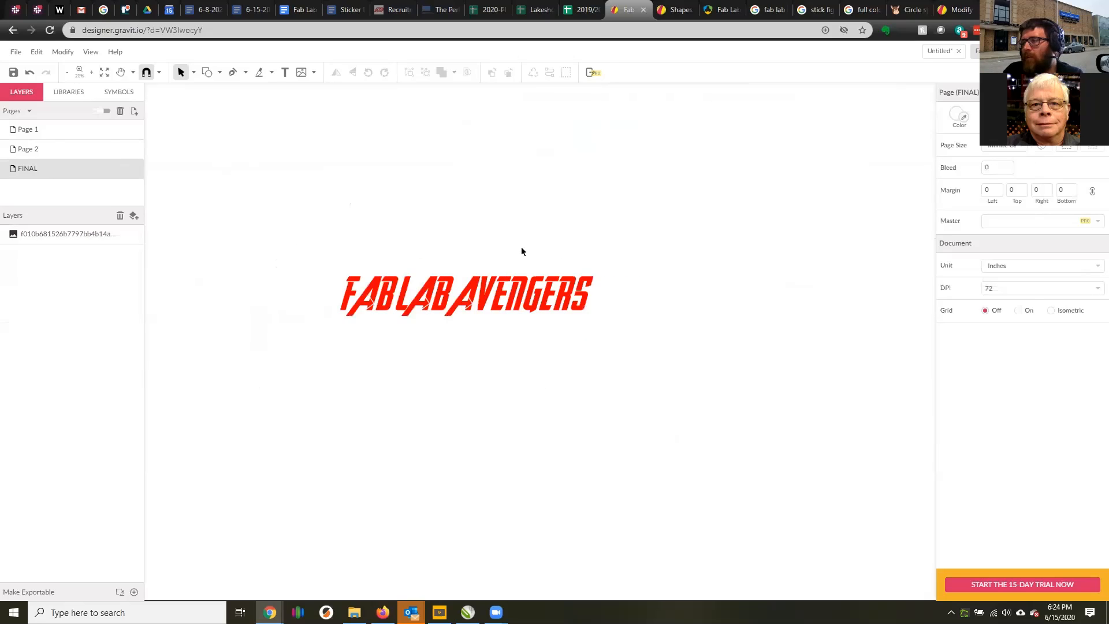
Unlock the fab lab logo image on Page 1 and copy the Fab Lab Logo group onto the FINAL page.
left_click(60, 128)
scroll(624, 154, "up", 2)
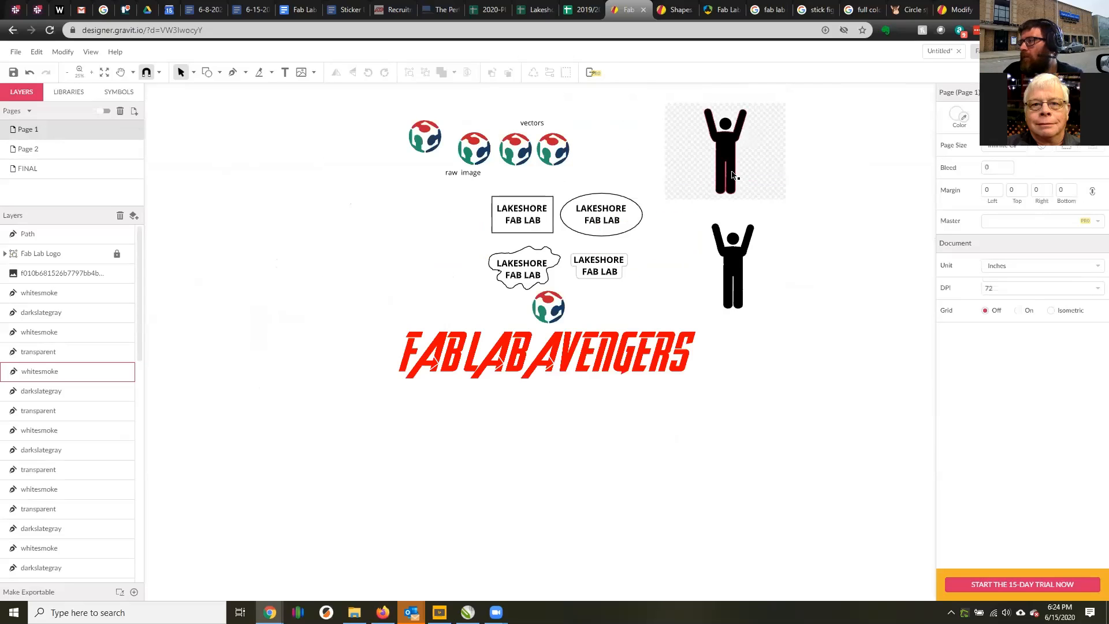
left_click(741, 261)
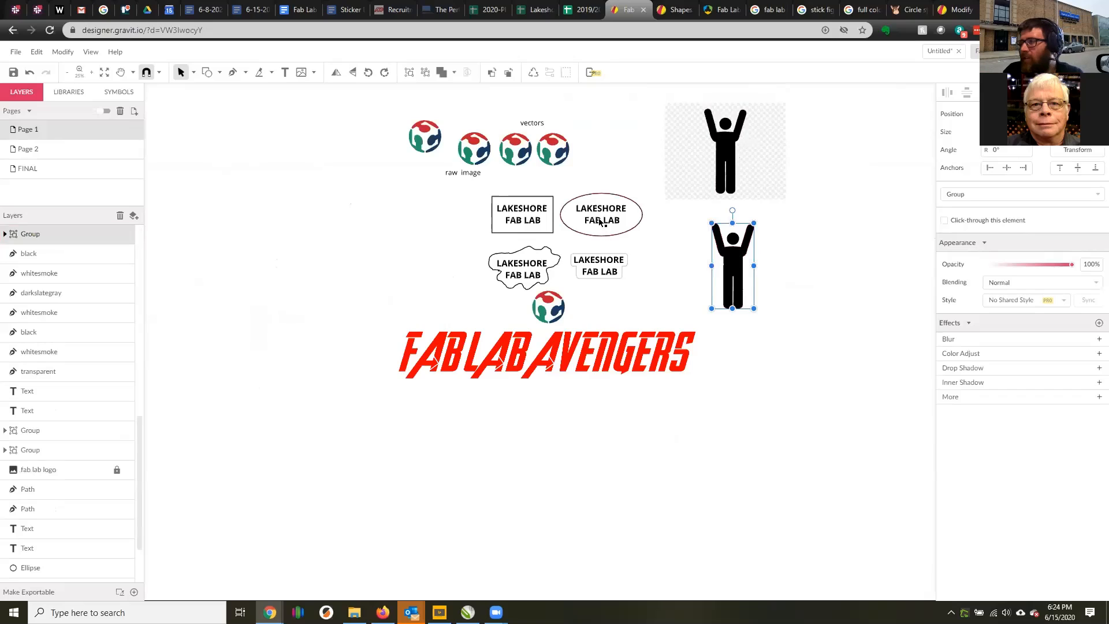
left_click(415, 145)
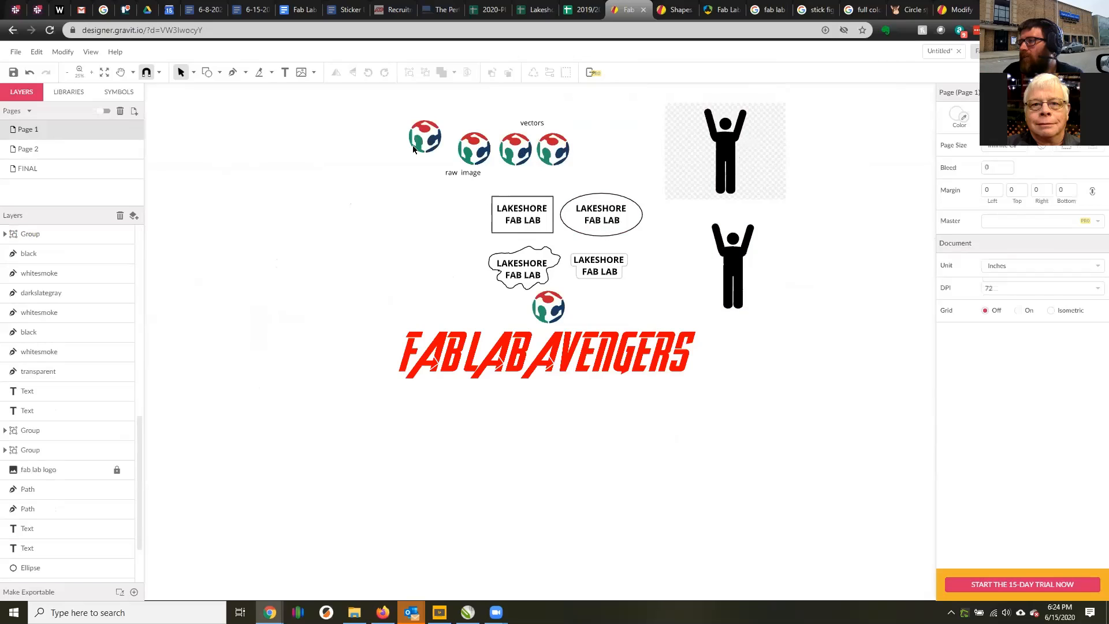
left_click(116, 469)
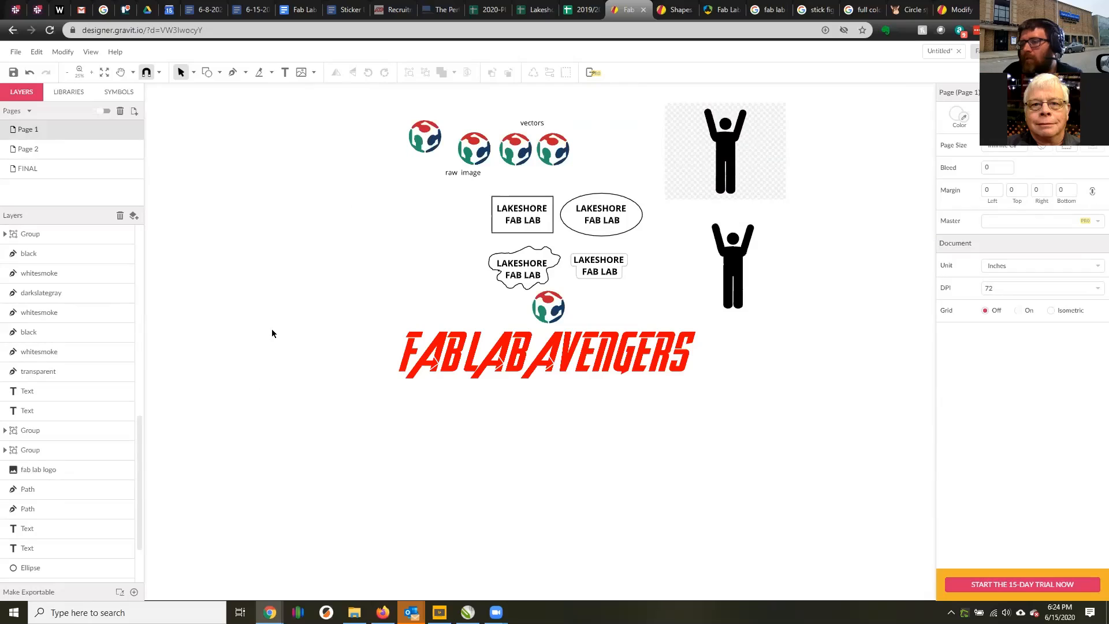
scroll(76, 333, "up", 10)
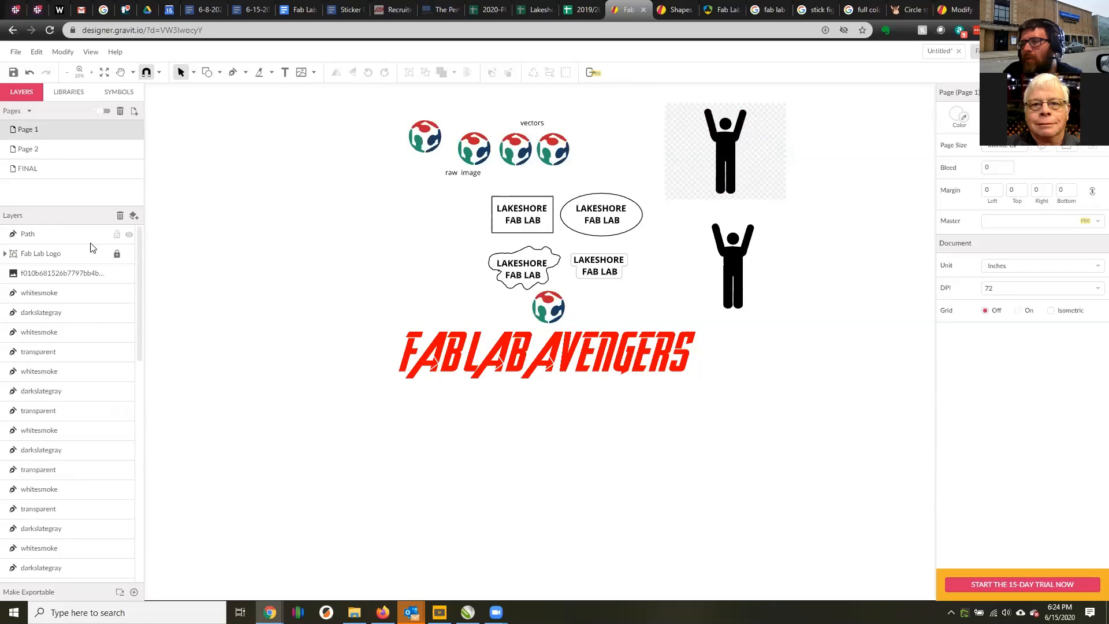
left_click(64, 254)
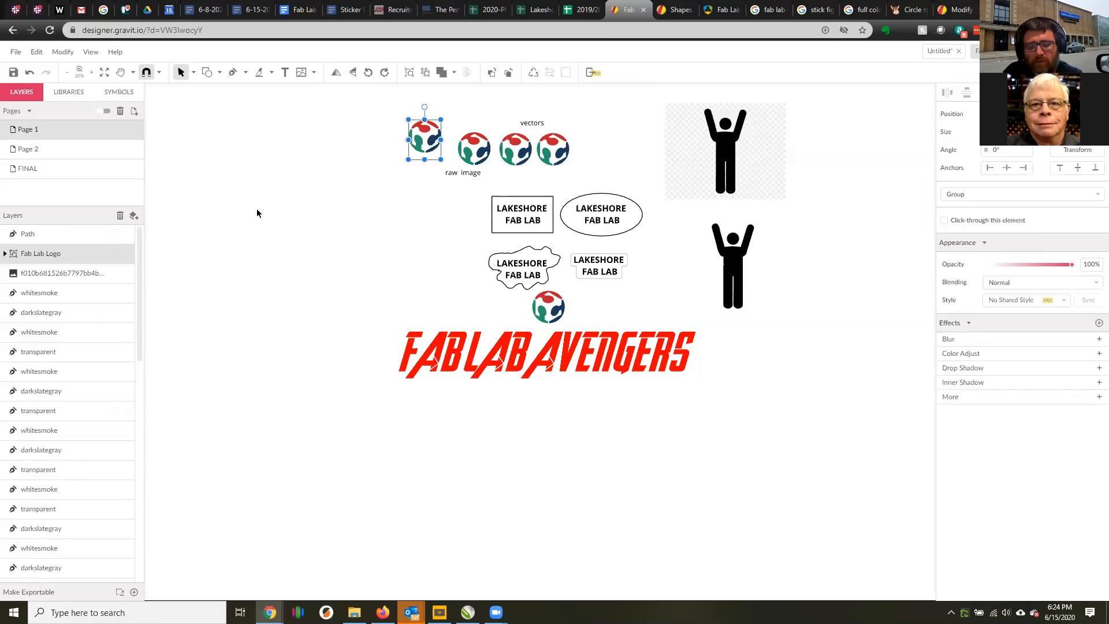
left_click(39, 169)
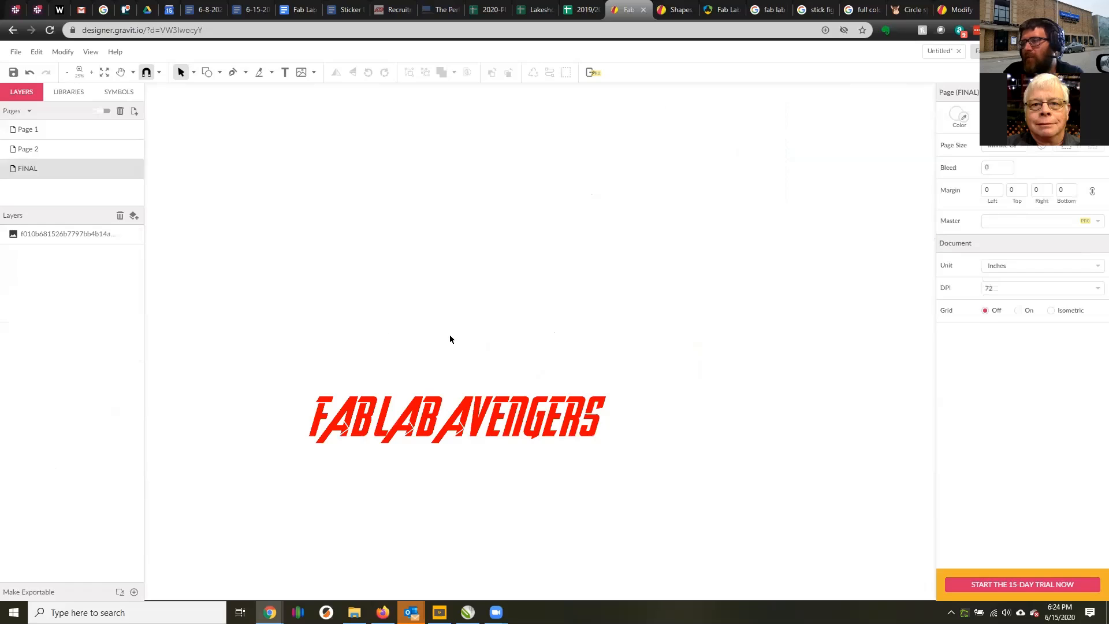
key("ctrl+v")
Copy the lower stick figure from Page 1 onto the FINAL page and place it at the end of the lettering.
left_click(50, 129)
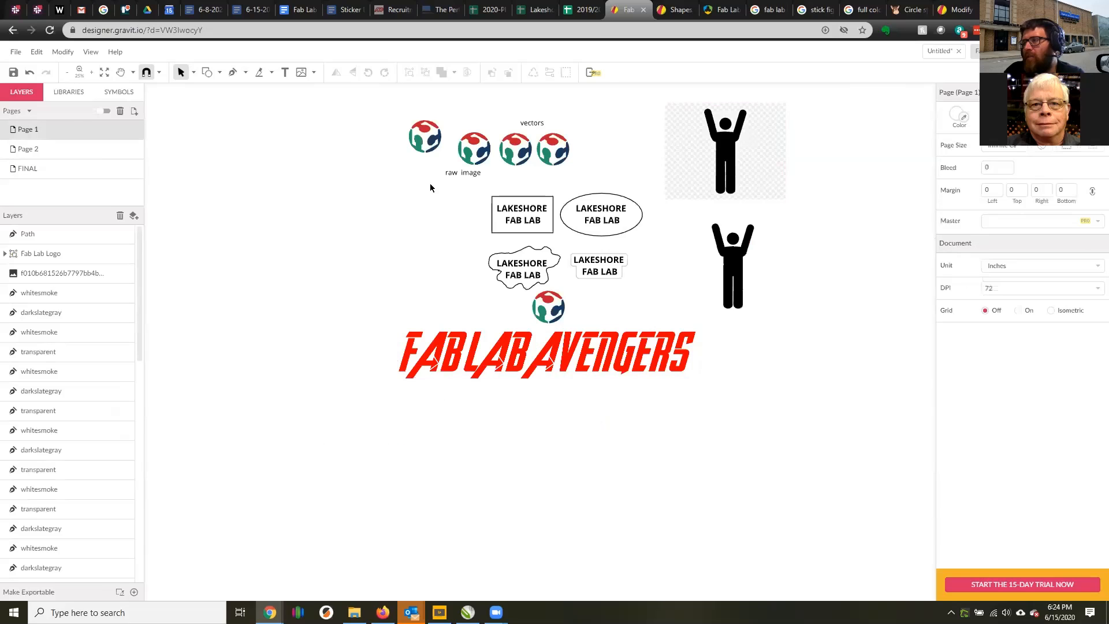
left_click(727, 267)
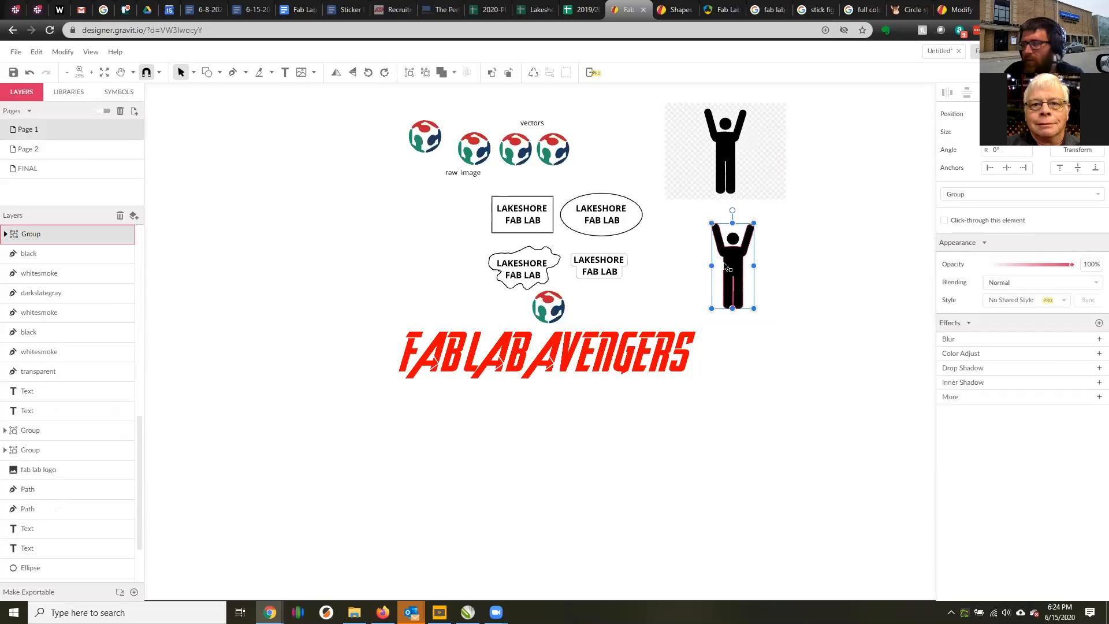
left_click(40, 168)
key("ctrl+v")
left_click_drag(564, 365, 628, 395)
scroll(640, 404, "up", 2)
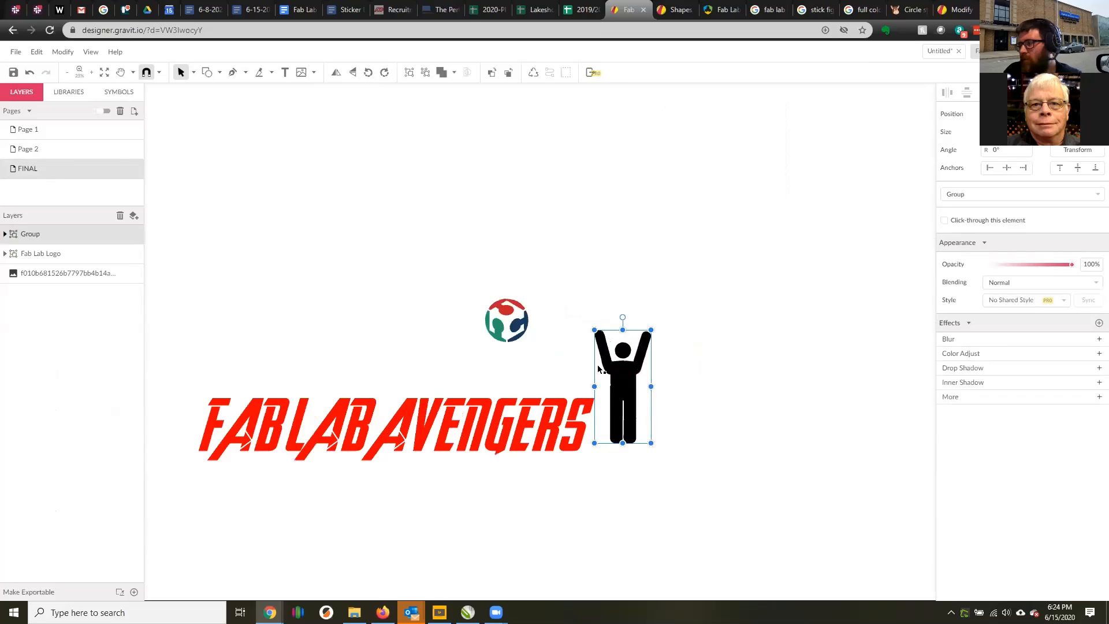
Move the lettering up and stack the Fab Lab logo over the stick figure's raised arms beside the final S.
left_click_drag(507, 316, 615, 302)
left_click_drag(403, 396, 387, 301)
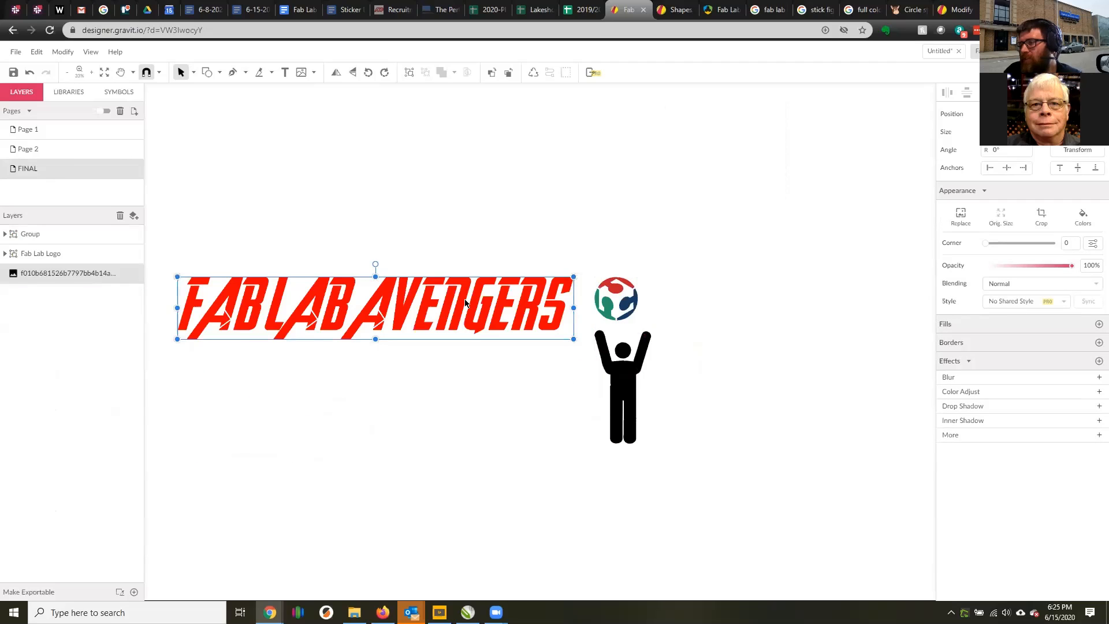
left_click_drag(465, 303, 475, 304)
left_click_drag(611, 285, 610, 209)
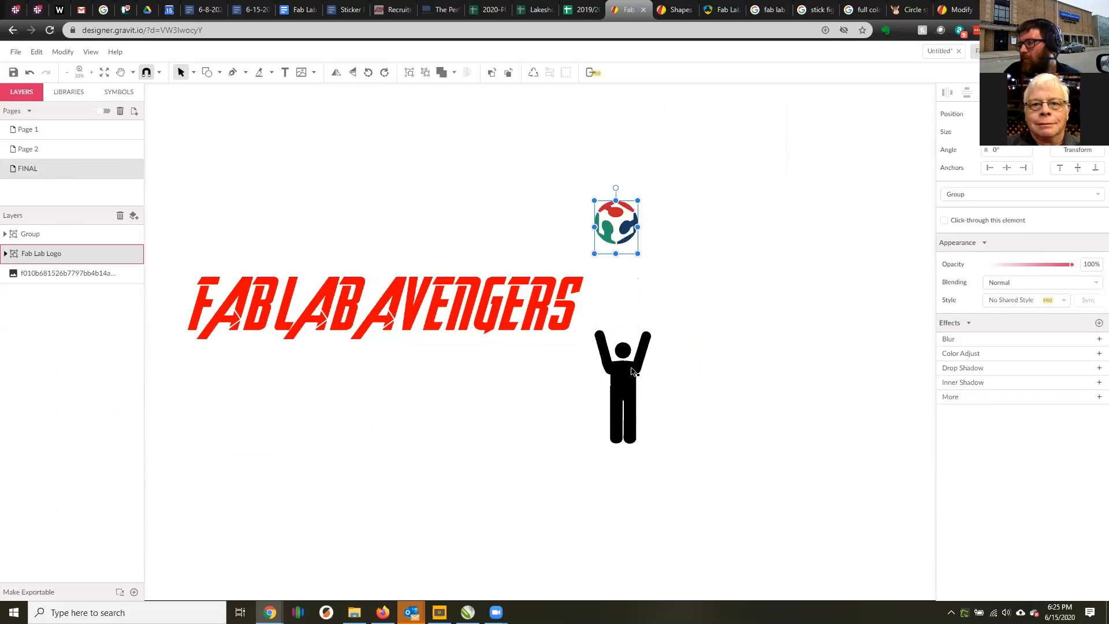
left_click_drag(633, 371, 621, 277)
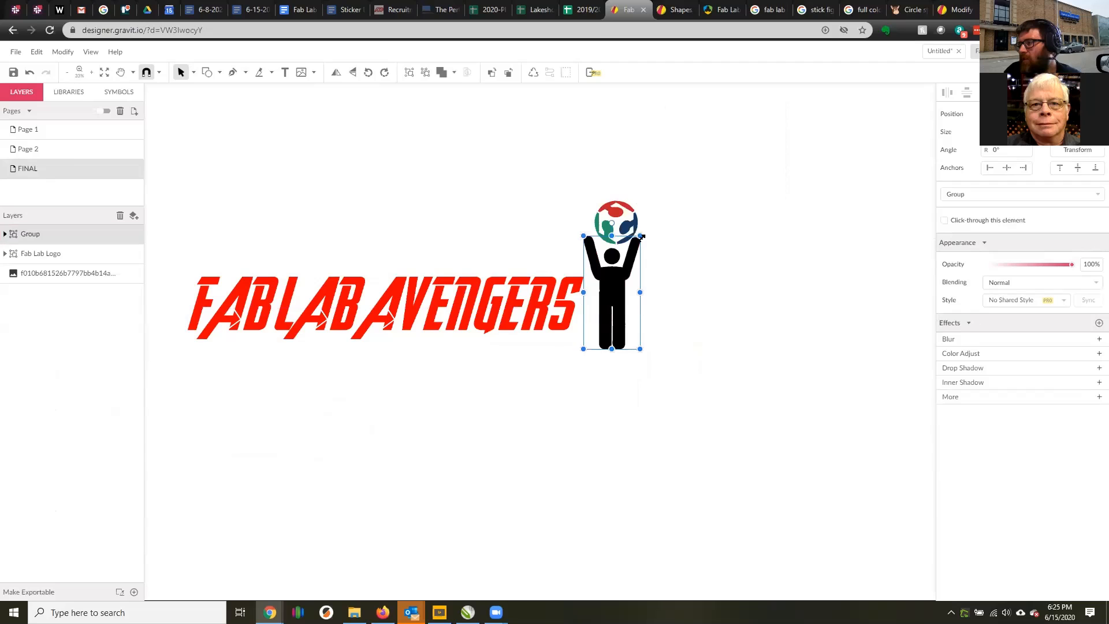
Shrink the stick figure and enlarge the Fab Lab logo, centring the logo just above the raised arms.
left_click_drag(642, 236, 622, 271)
scroll(599, 297, "up", 2)
scroll(601, 386, "down", 1)
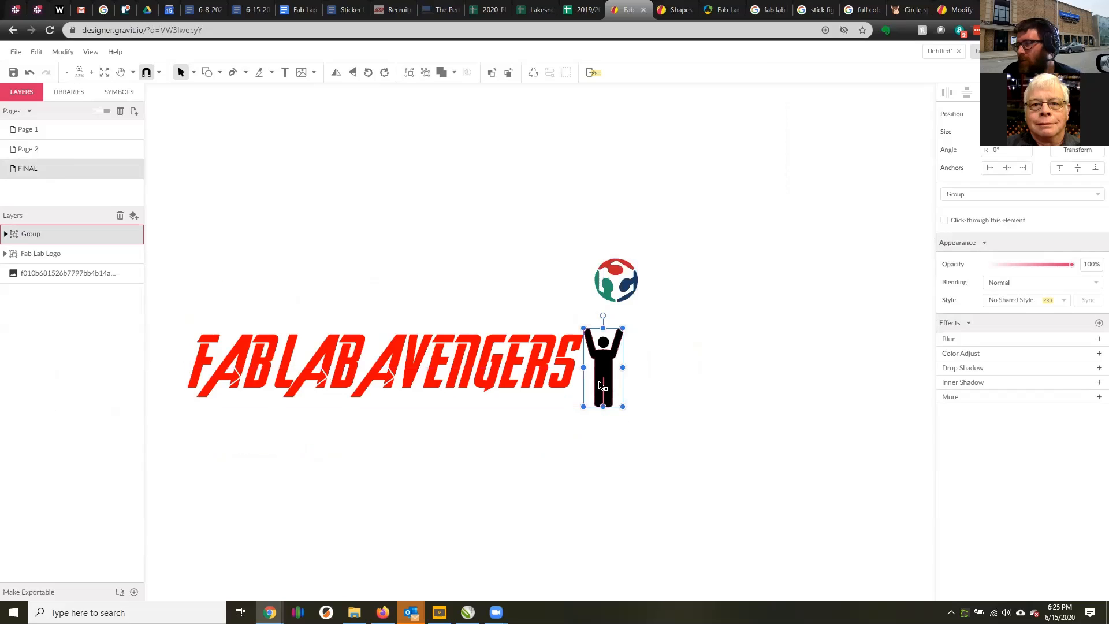
scroll(600, 386, "up", 1)
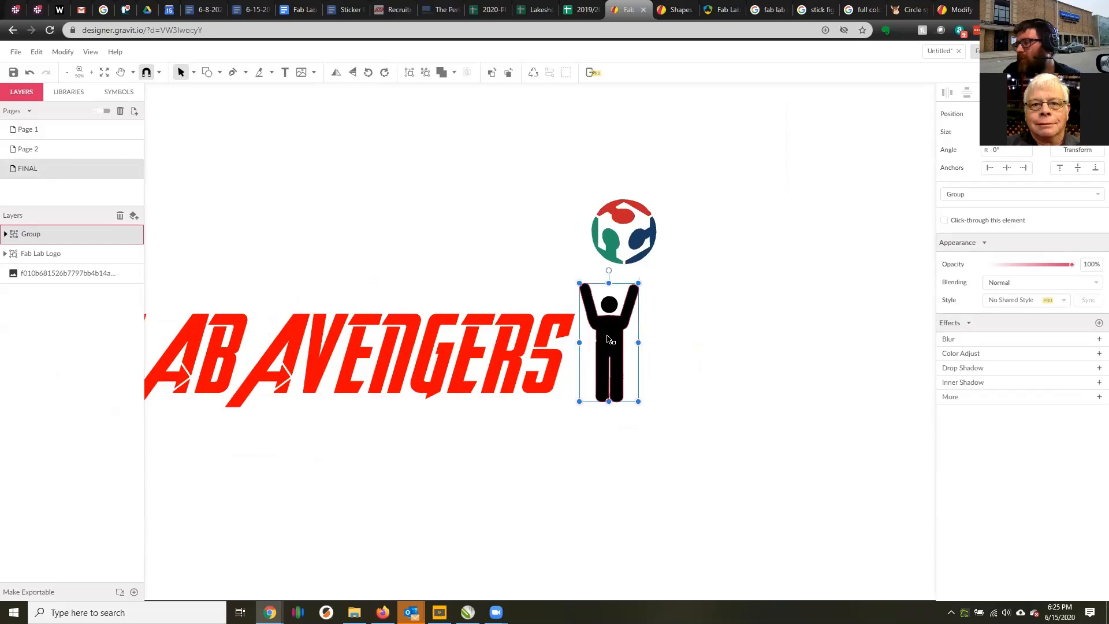
left_click_drag(638, 210, 672, 158)
left_click_drag(616, 191, 601, 208)
left_click(702, 272)
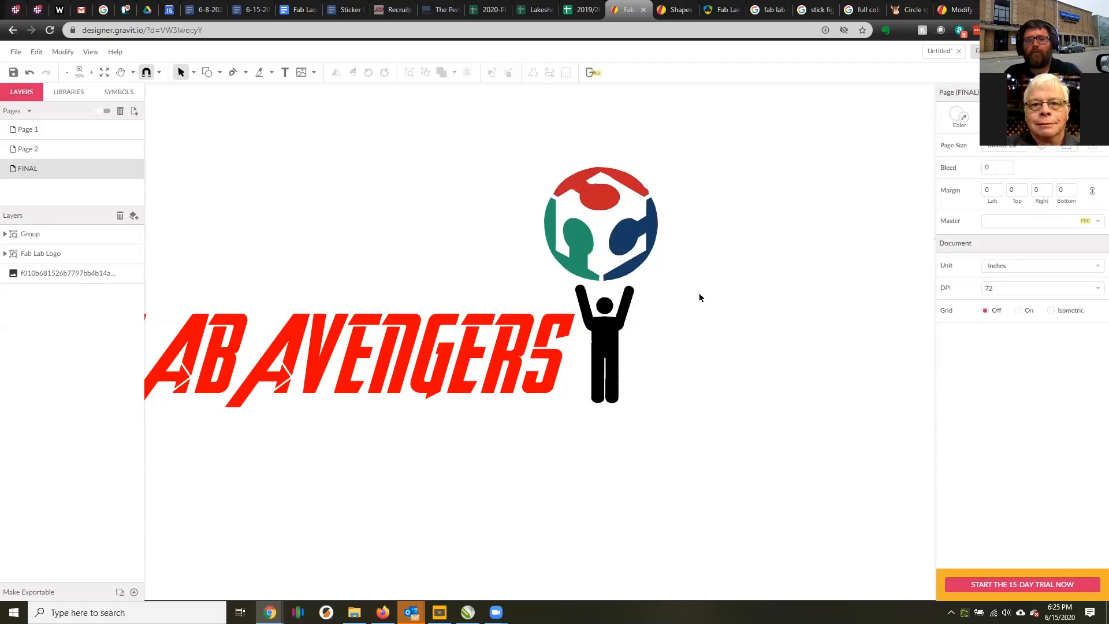
scroll(676, 286, "down", 2)
scroll(514, 271, "up", 3)
scroll(465, 289, "down", 2)
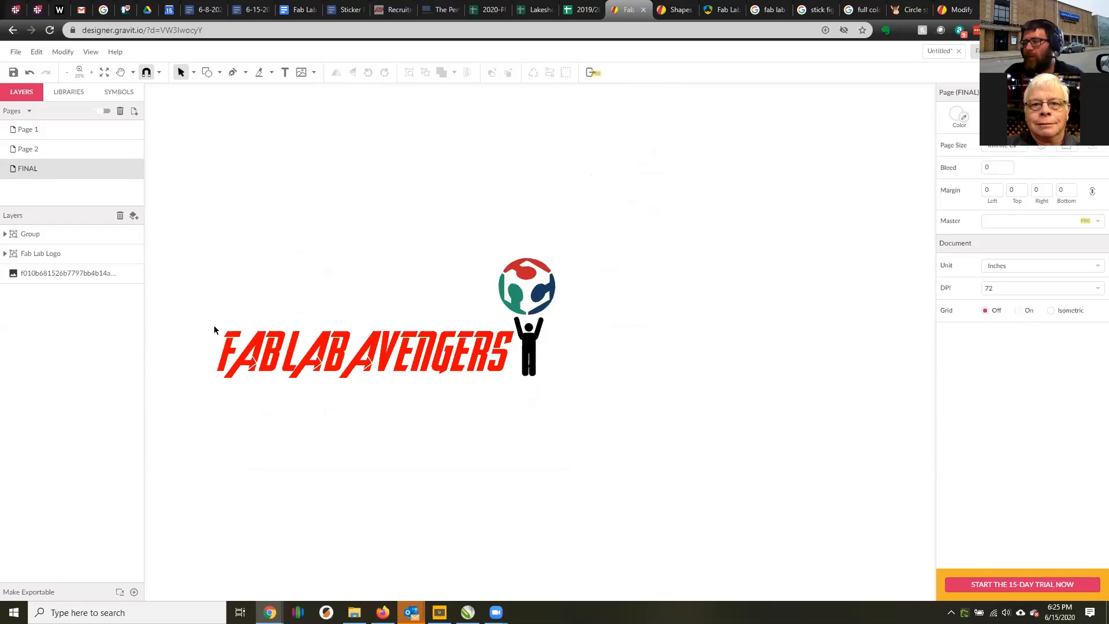
scroll(346, 376, "up", 3)
scroll(333, 372, "down", 3)
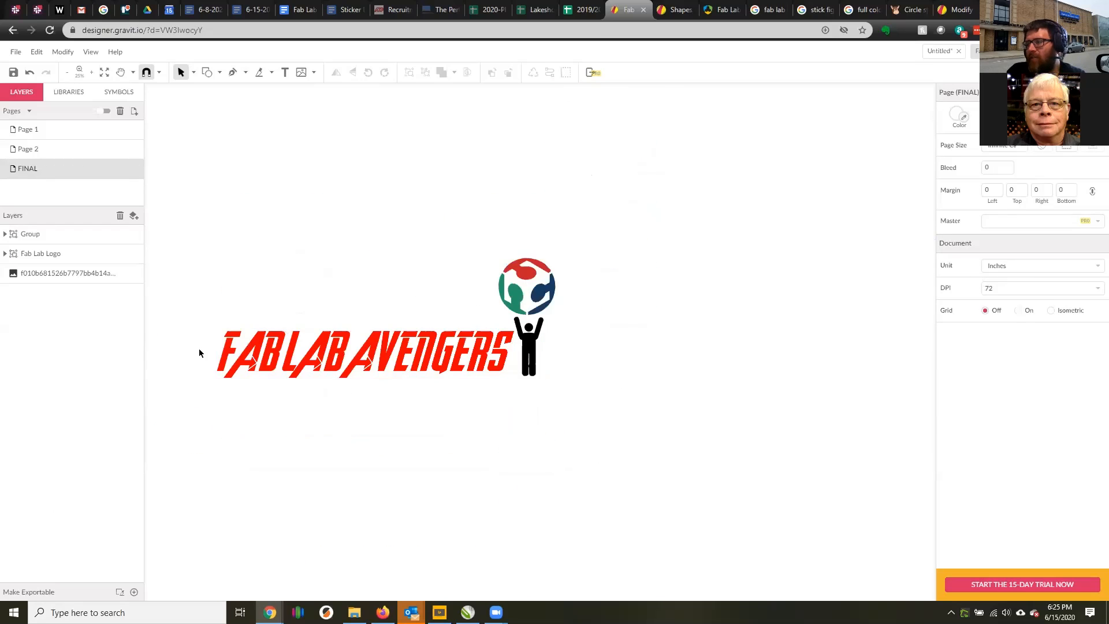
scroll(198, 353, "up", 2)
scroll(353, 297, "down", 1)
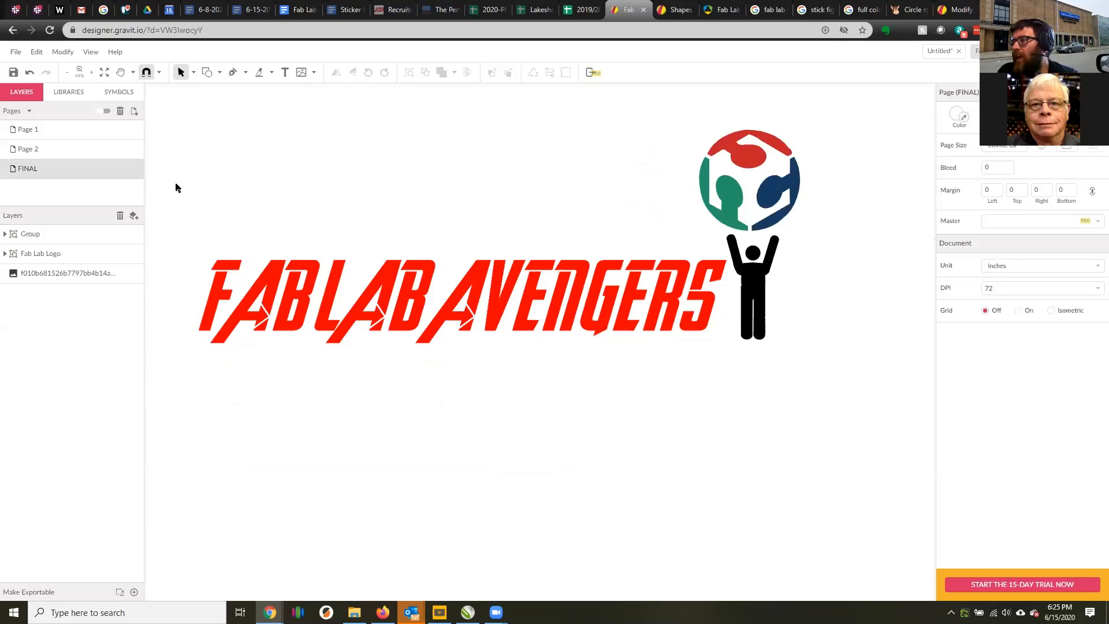
Draw a rectangle around the whole design and set its fill to white sampled from the canvas.
left_click(220, 73)
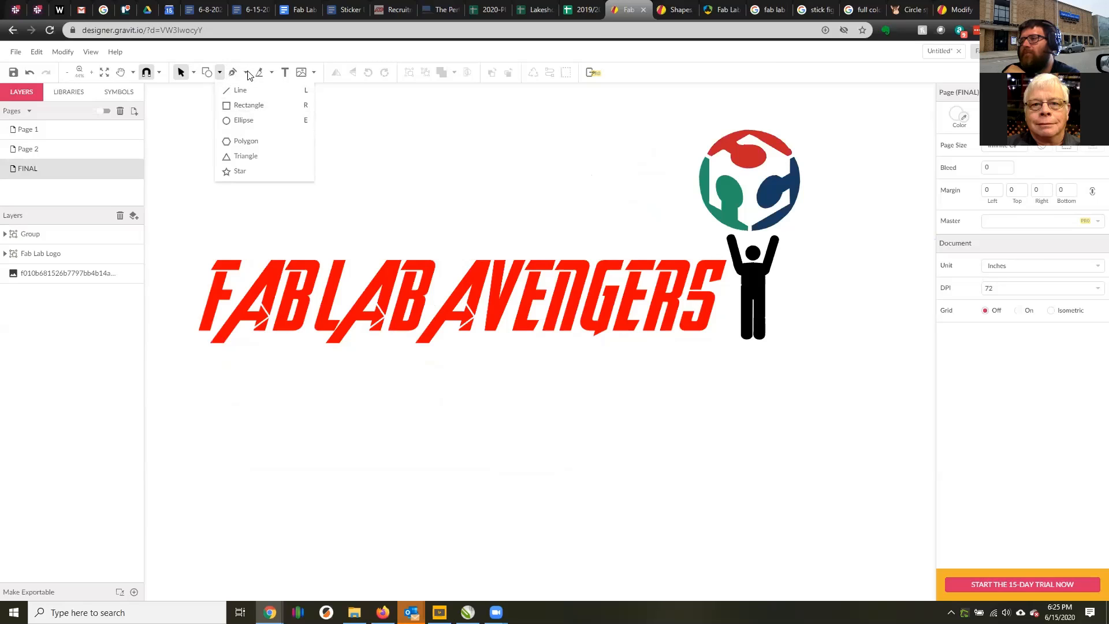
left_click(249, 106)
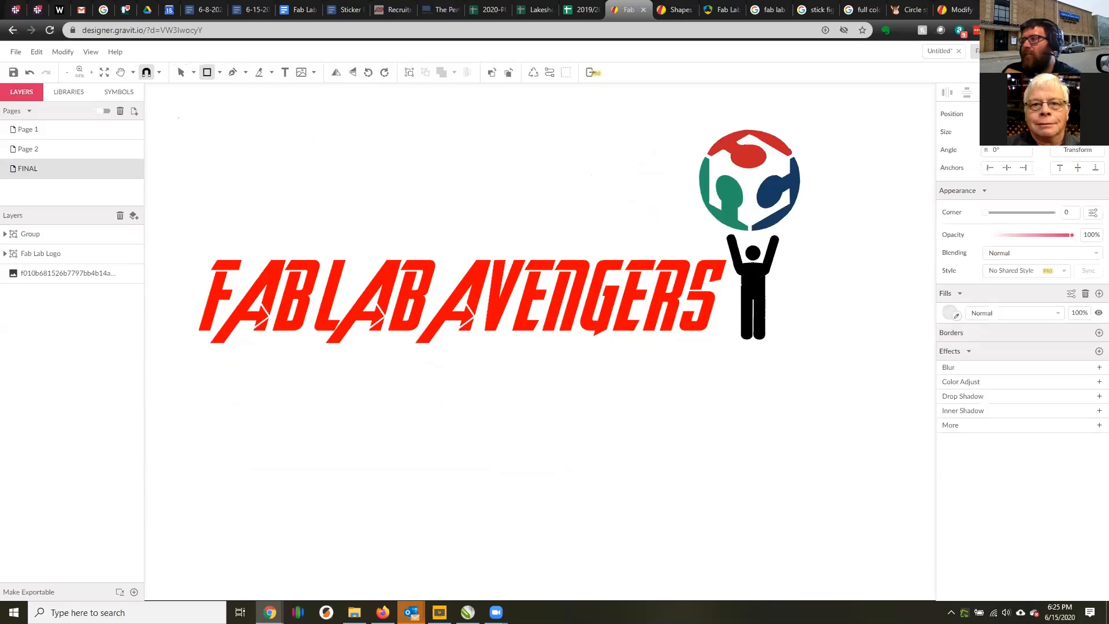
left_click_drag(179, 119, 805, 356)
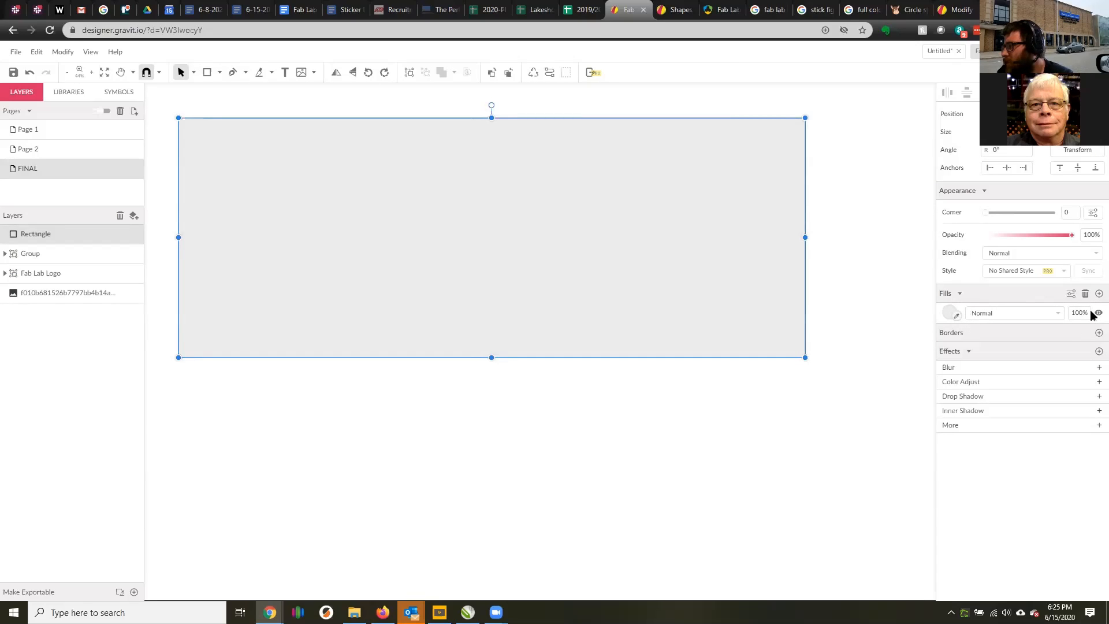
left_click(957, 315)
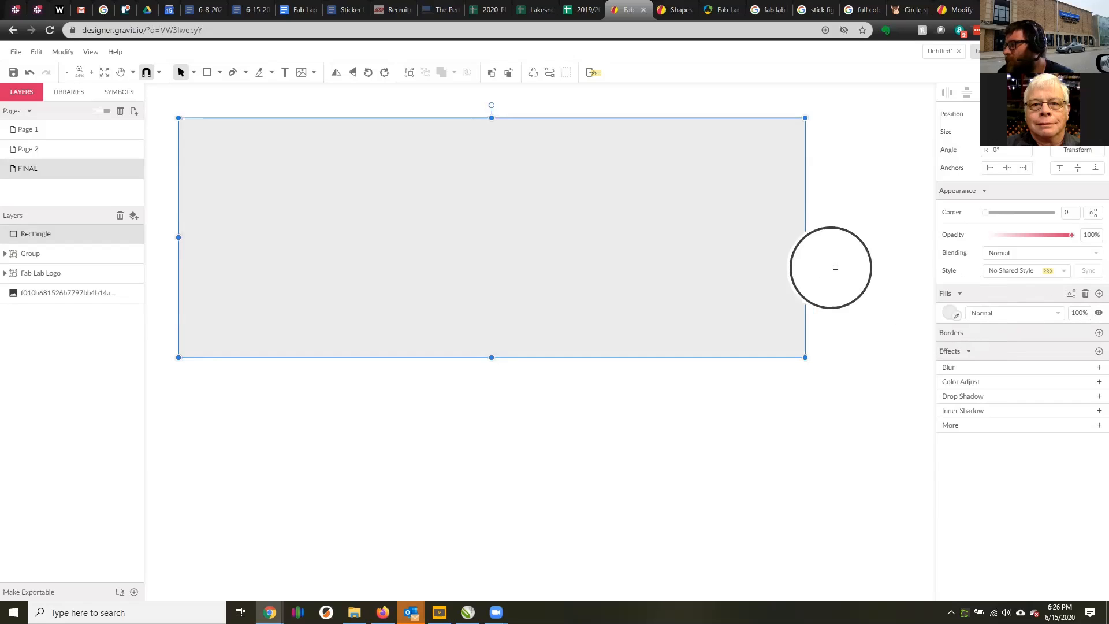
left_click(863, 268)
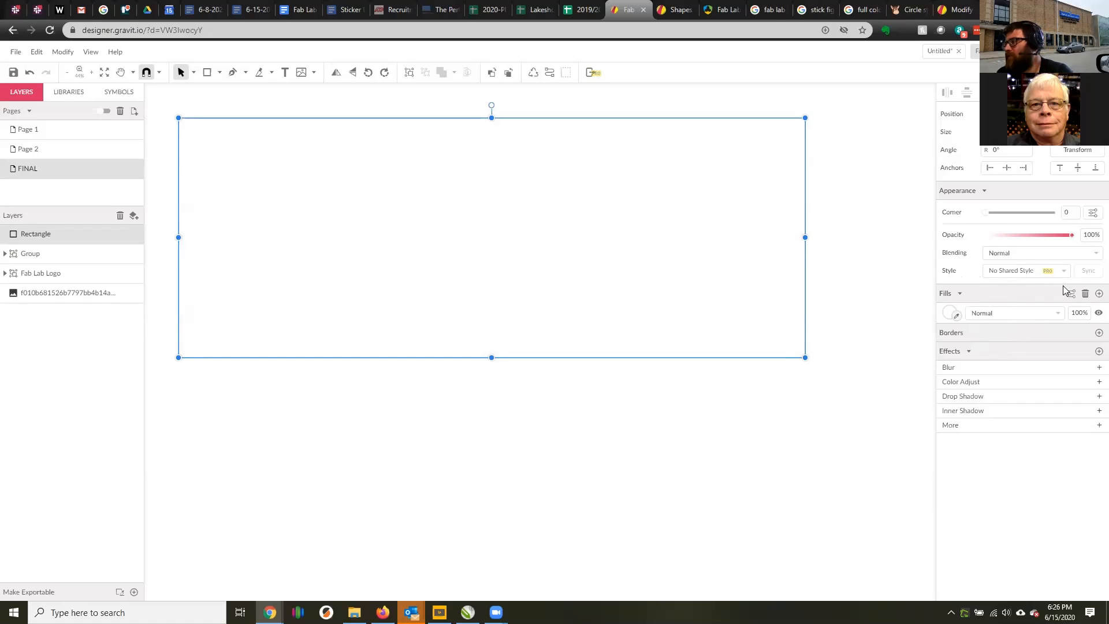
Hide the rectangle's fill and add a 1 pt black border.
left_click(1097, 312)
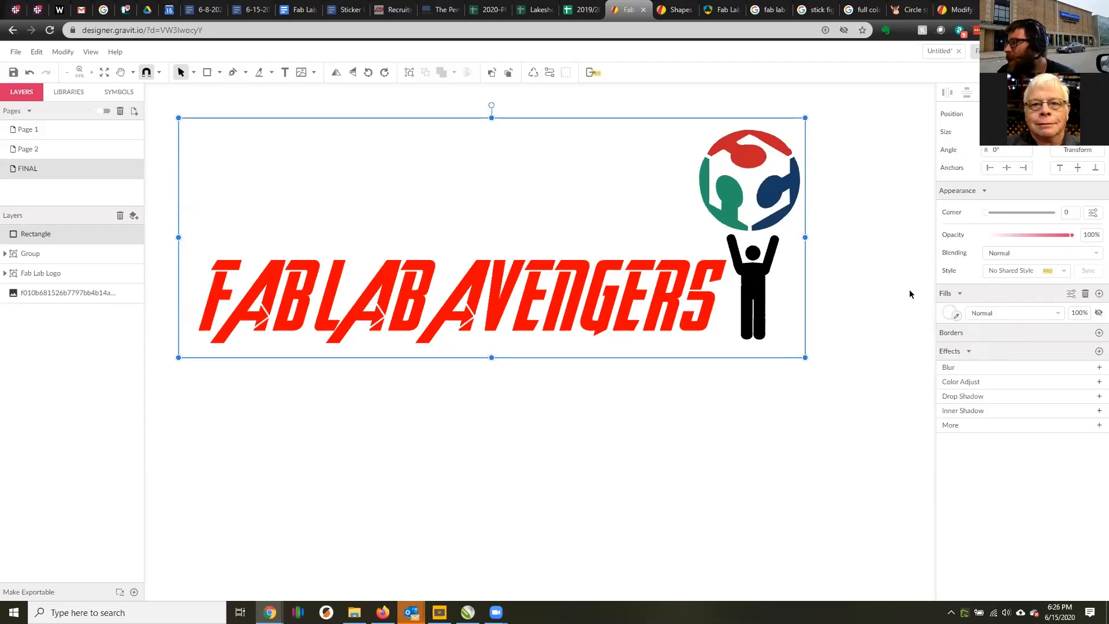
left_click(1097, 333)
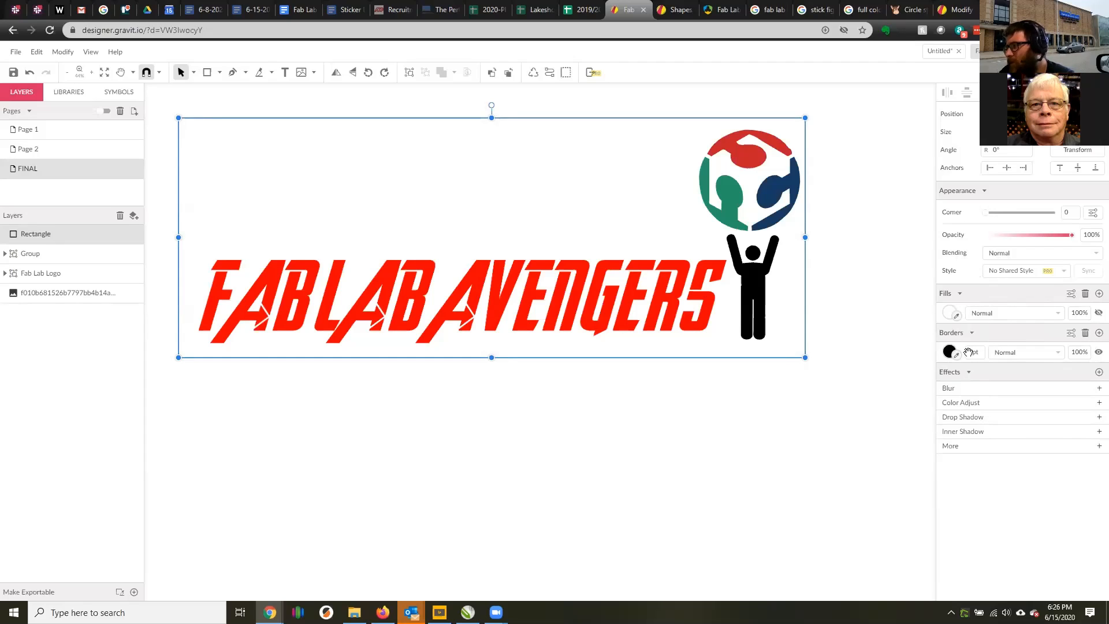
left_click(864, 271)
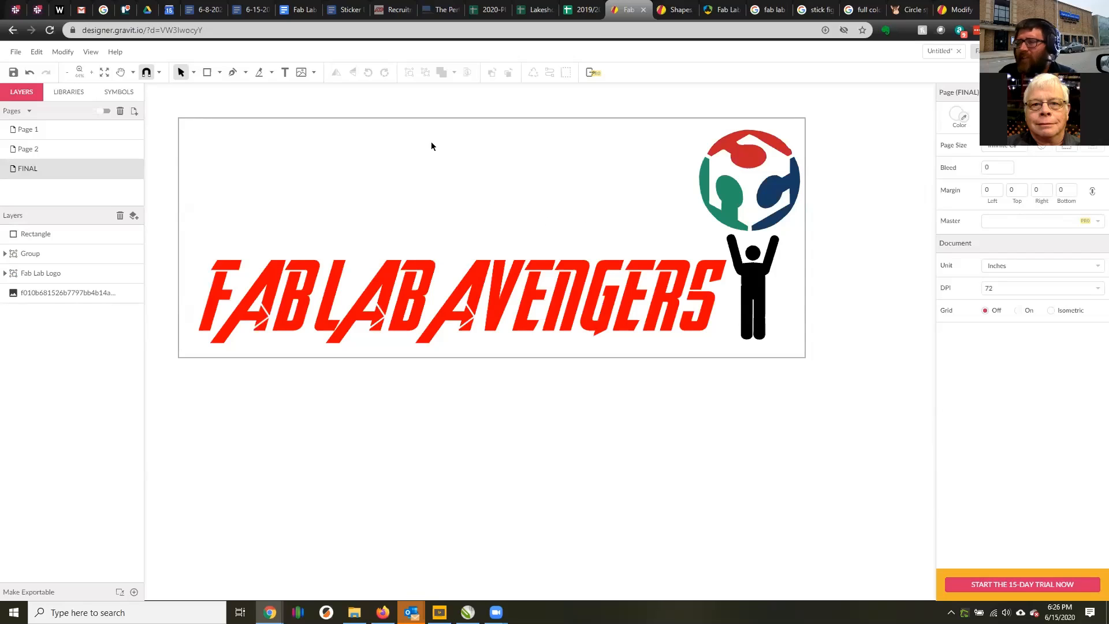
Lower the rectangle's top edge to just above the lettering and duplicate the rectangle.
left_click(382, 118)
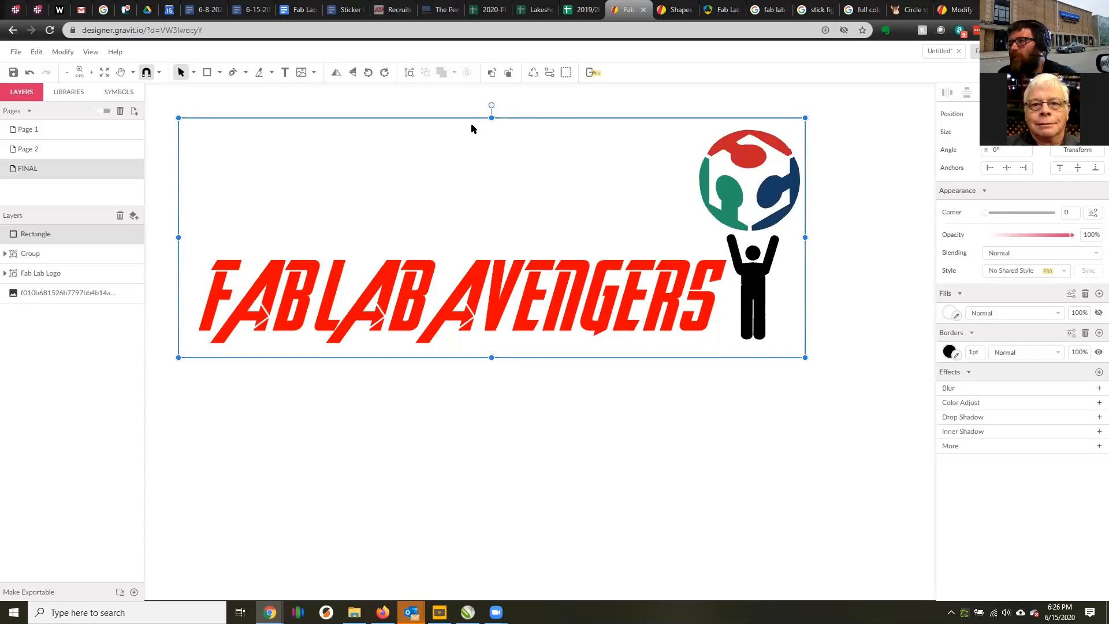
left_click_drag(491, 118, 500, 240)
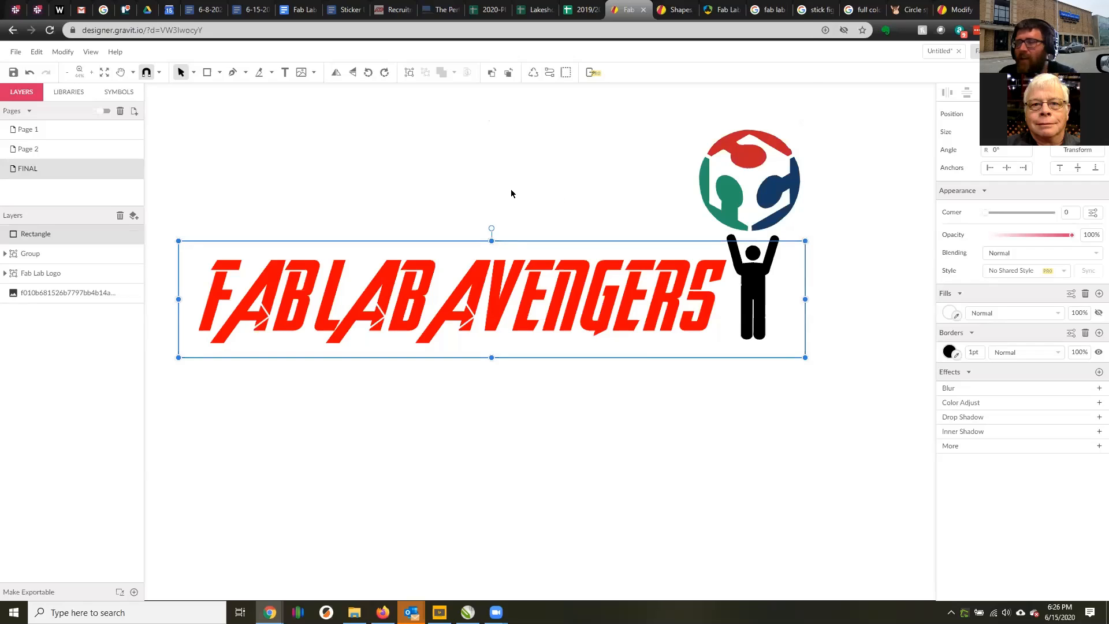
key("ctrl+d")
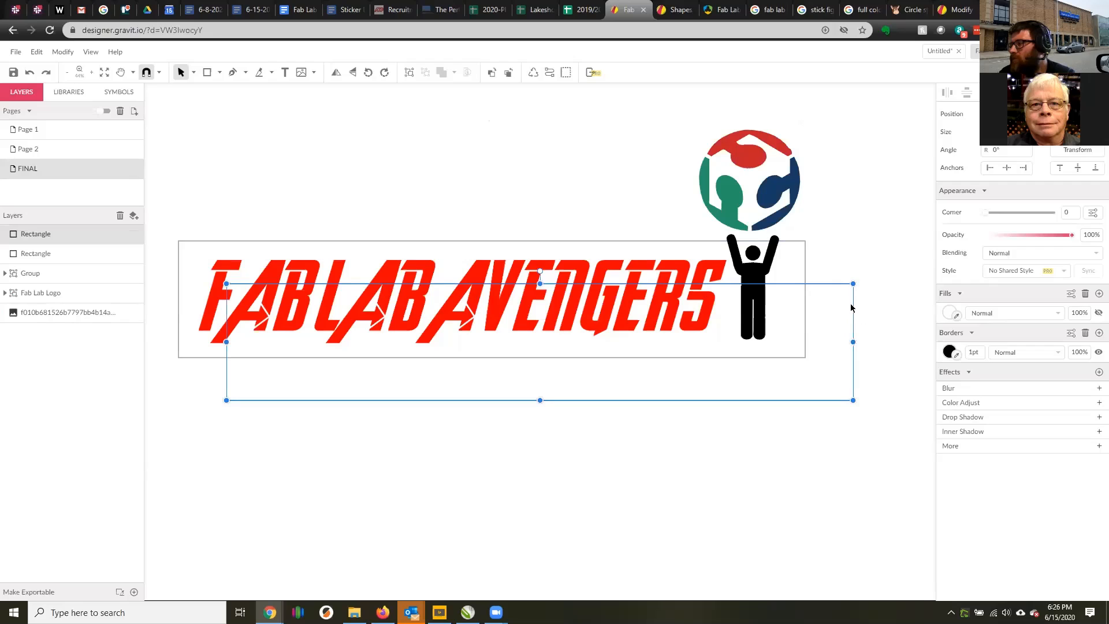
Place the duplicate rectangle directly above the lettering rectangle and narrow it from the left so it frames only the Fab Lab logo.
left_click_drag(851, 307, 806, 151)
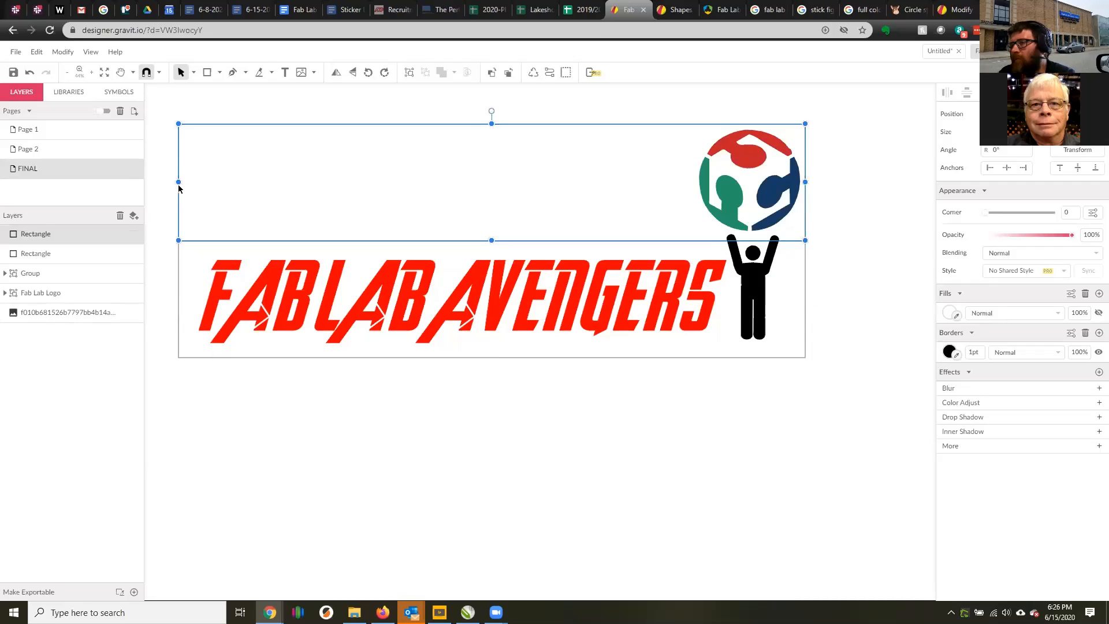
left_click_drag(179, 188, 687, 189)
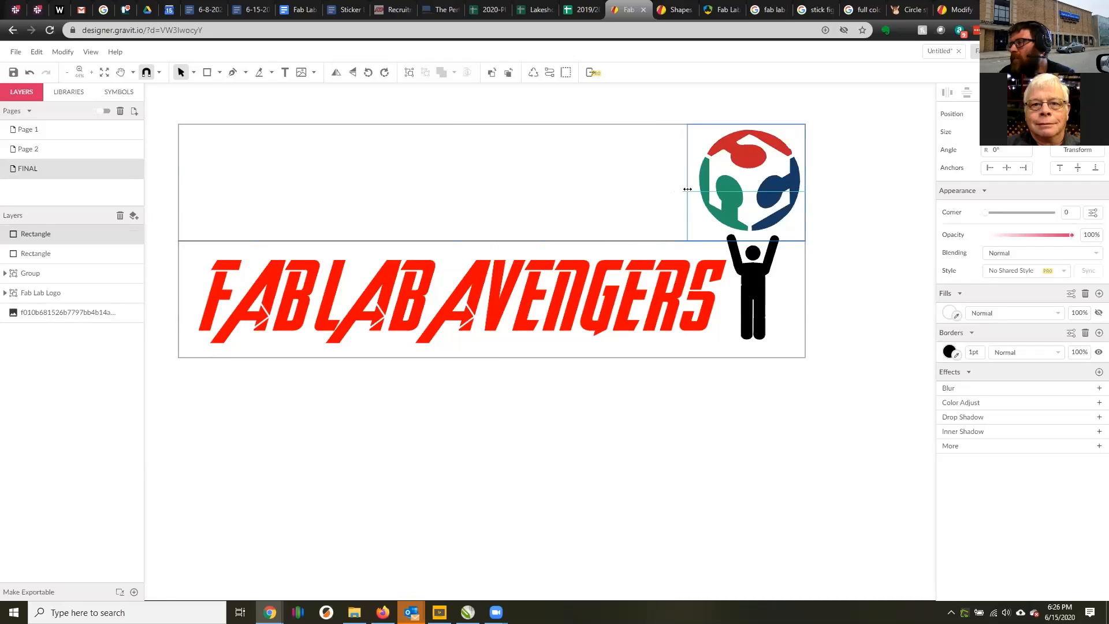
left_click(886, 208)
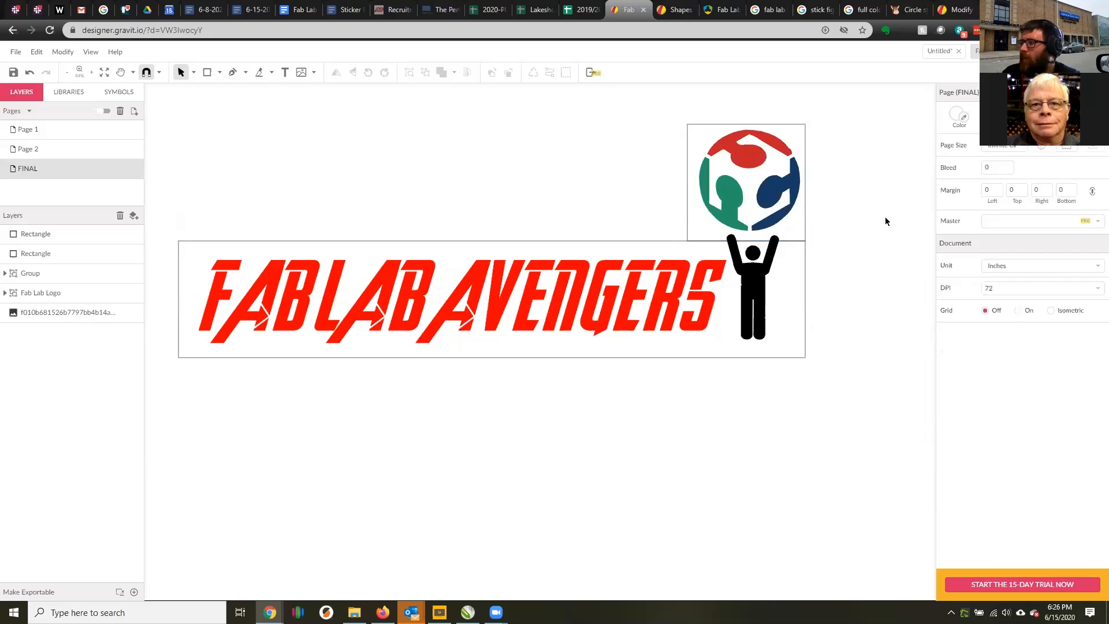
Round the logo rectangle's corners to 0.91 and extend the rectangle down to overlap the lettering rectangle.
left_click(699, 124)
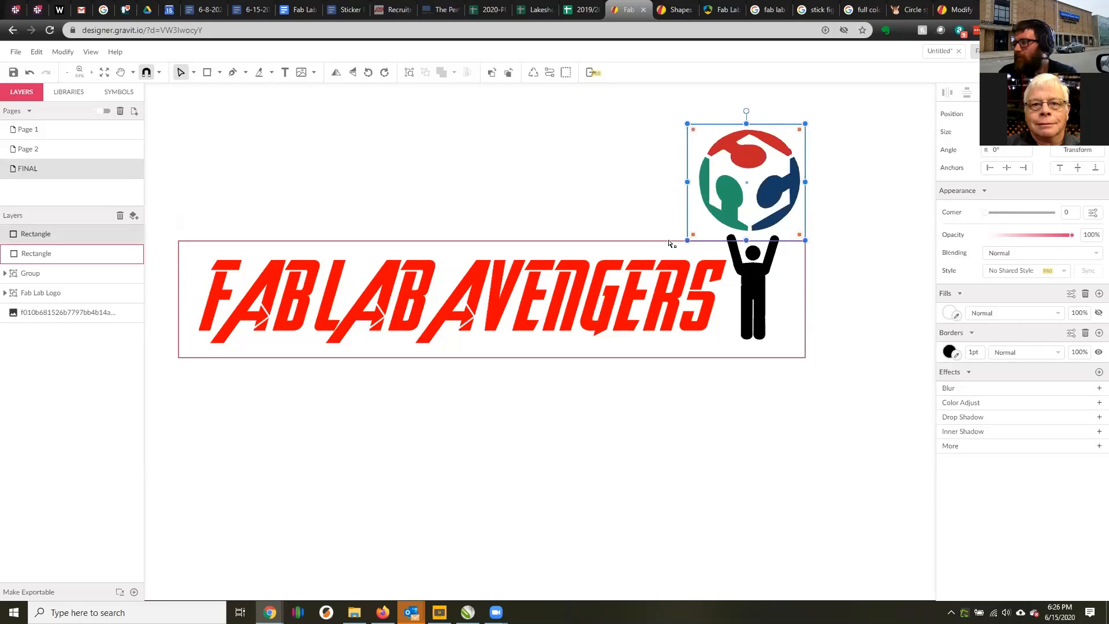
left_click_drag(696, 133, 709, 147)
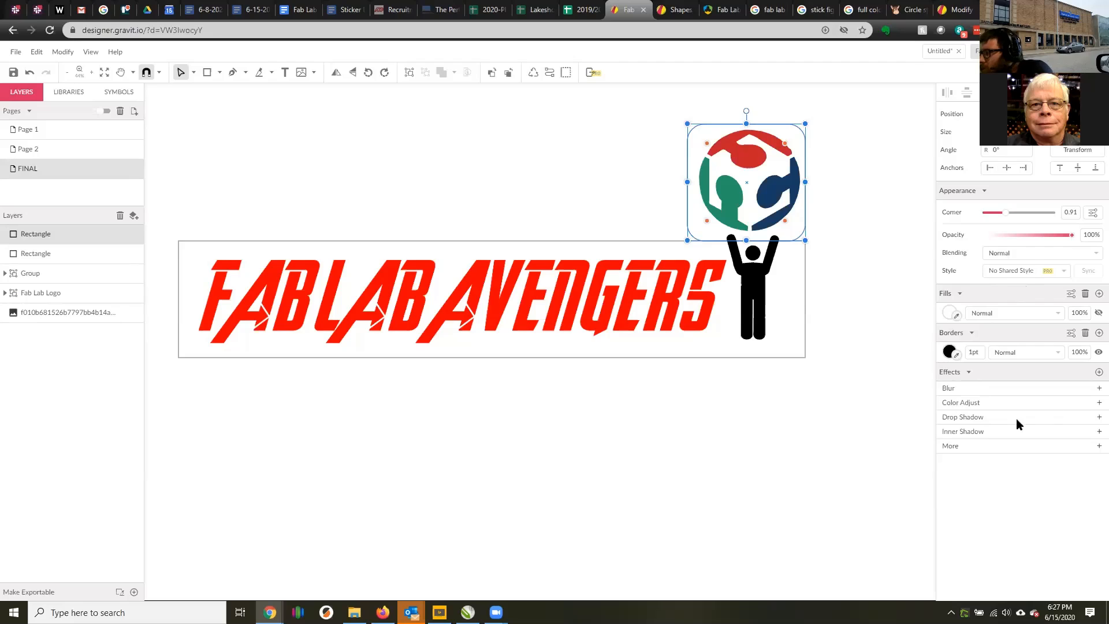
left_click(1090, 448)
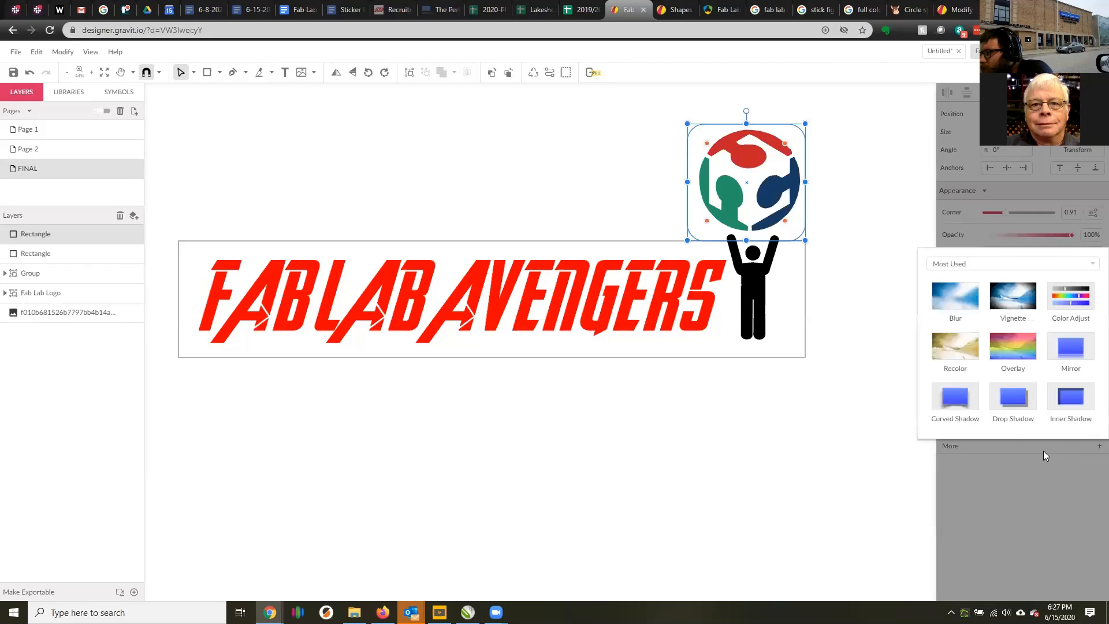
left_click(855, 460)
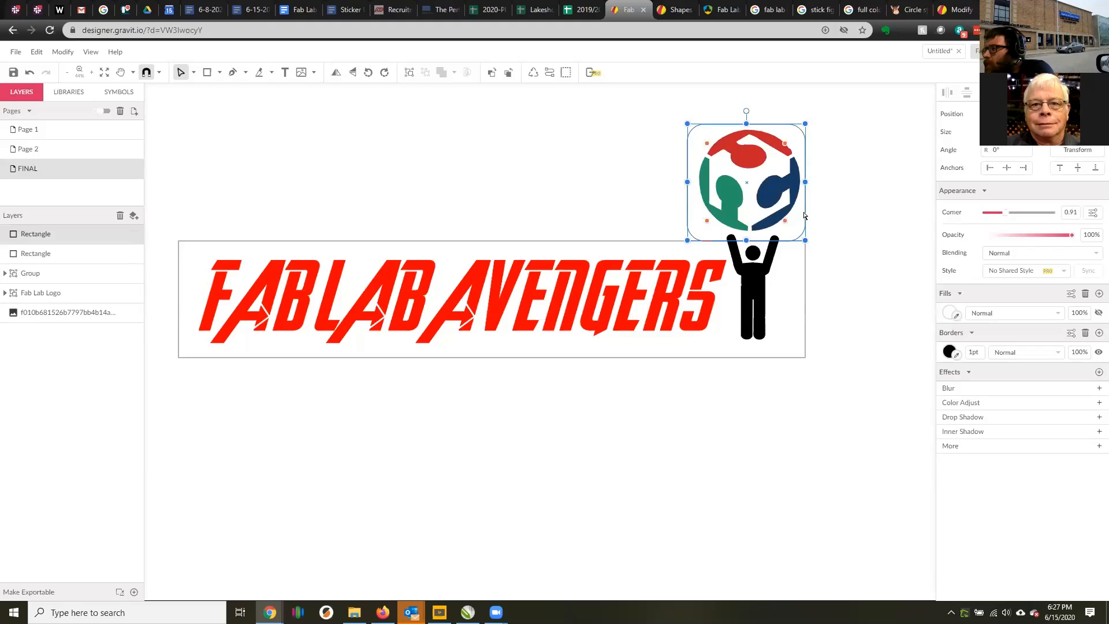
left_click_drag(804, 215, 804, 228)
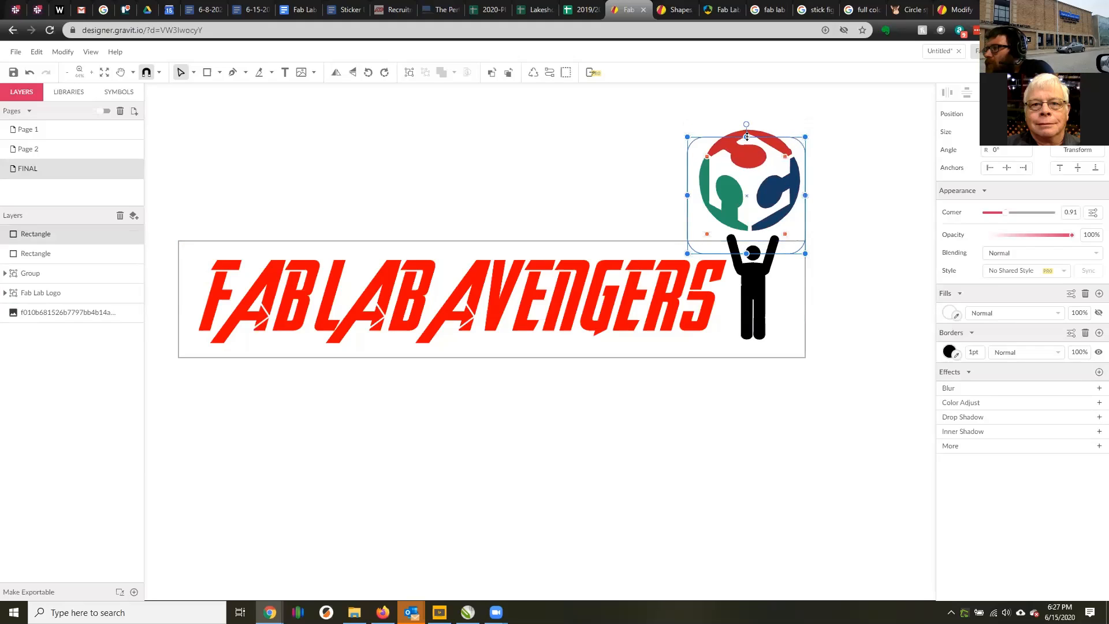
left_click_drag(746, 136, 747, 124)
left_click(829, 245)
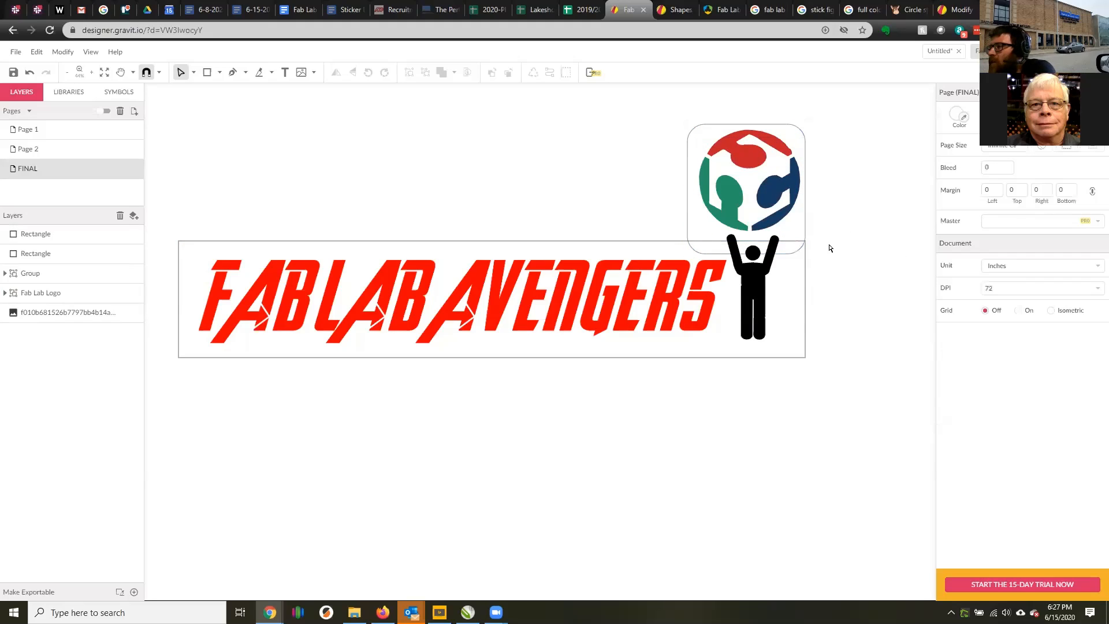
Round the corners of the rectangle around the lettering to 1.29.
left_click(806, 272)
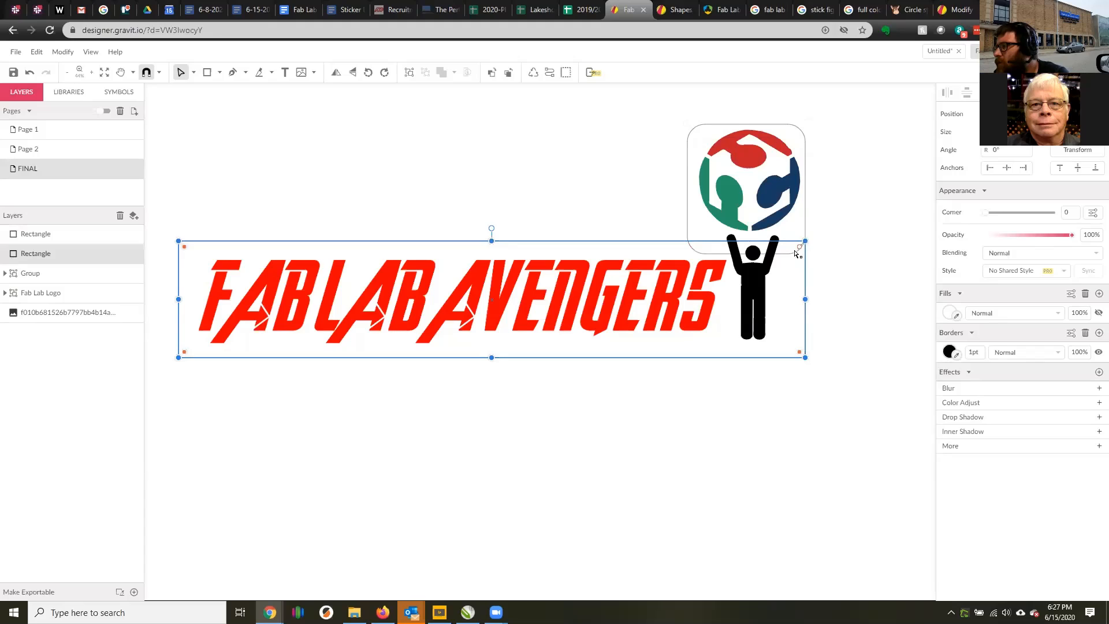
left_click_drag(796, 253, 784, 271)
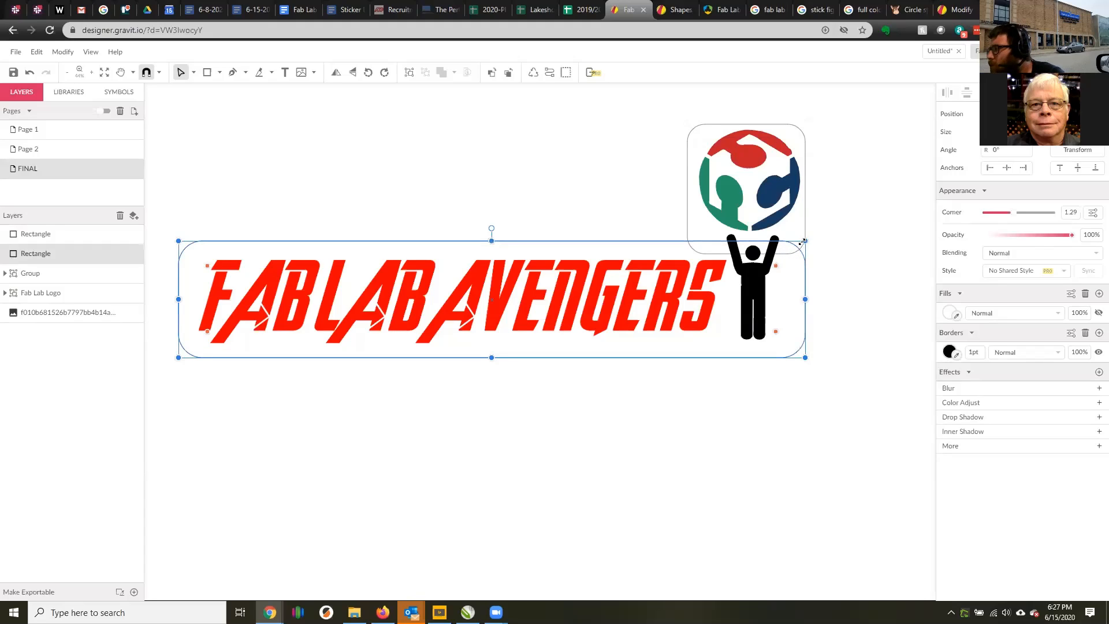
right_click(807, 272)
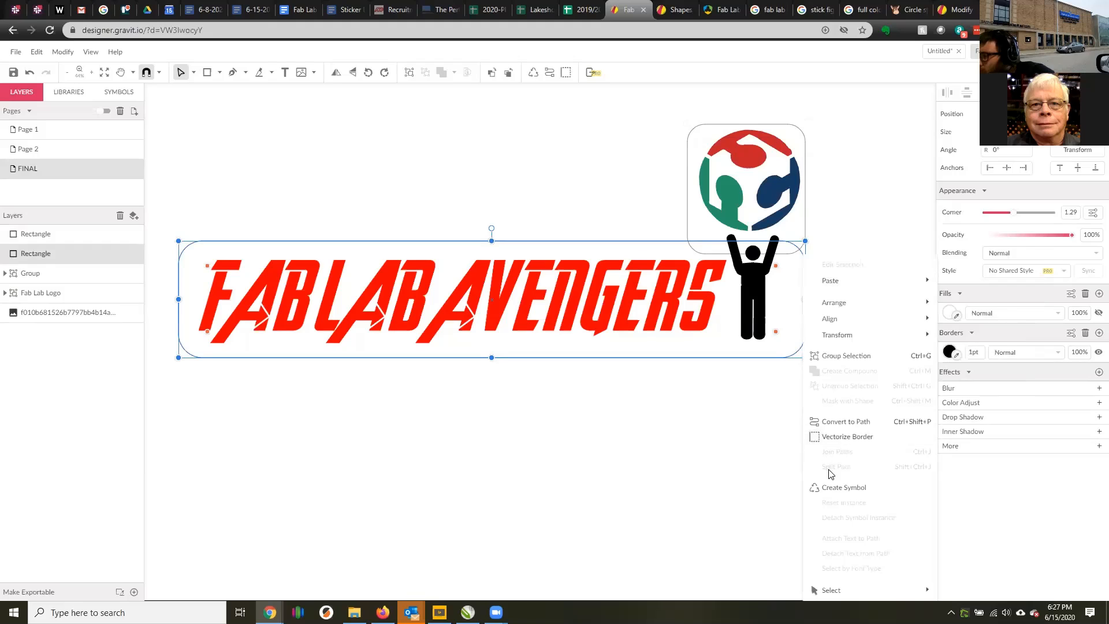
mouse_move(833, 303)
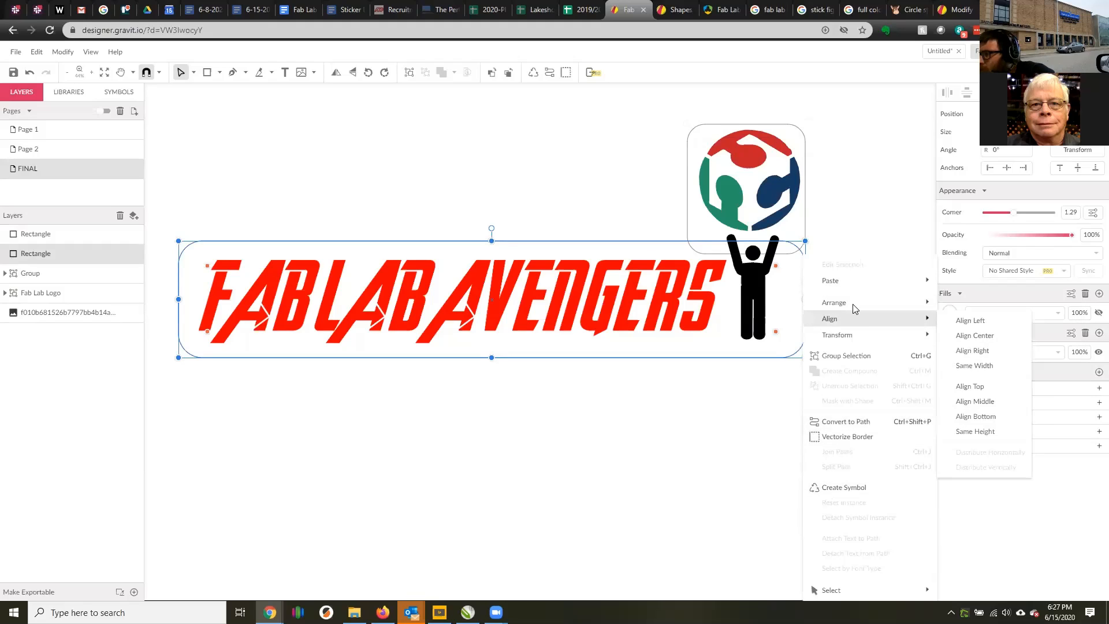
mouse_move(857, 339)
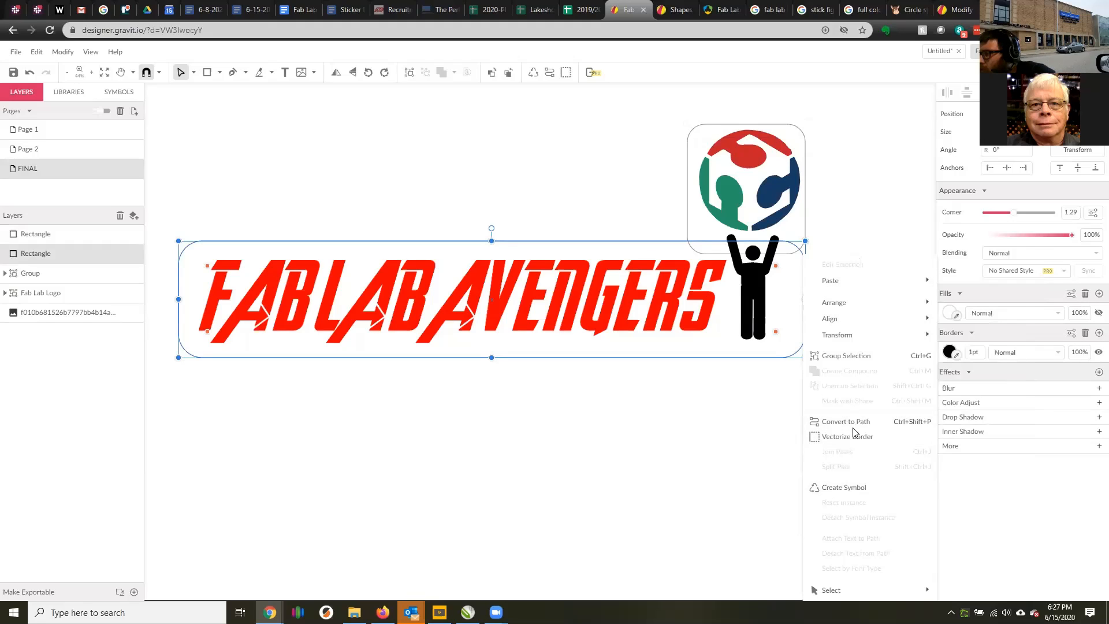
left_click(857, 229)
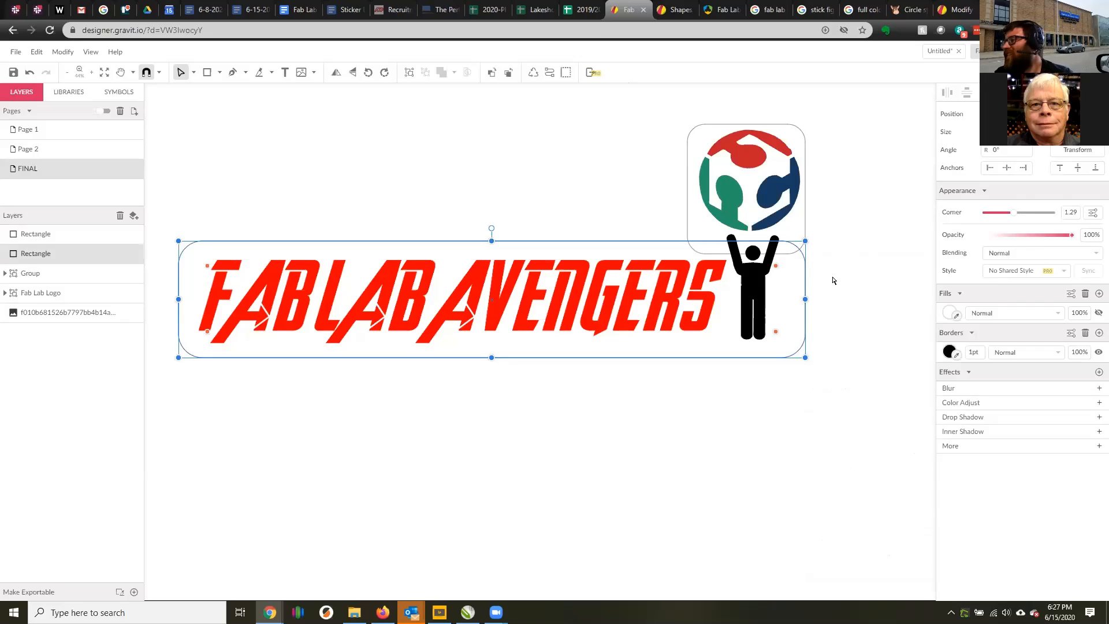
left_click(814, 272)
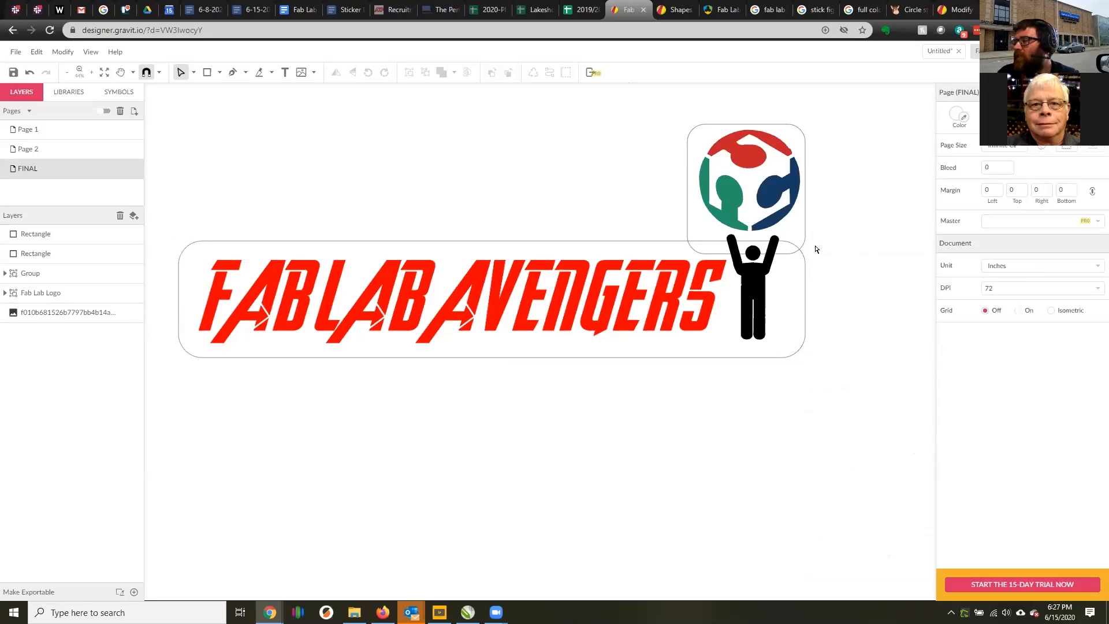
Try shifting the rounded logo rectangle slightly sideways, and delete it.
left_click_drag(807, 235, 809, 236)
left_click(825, 211)
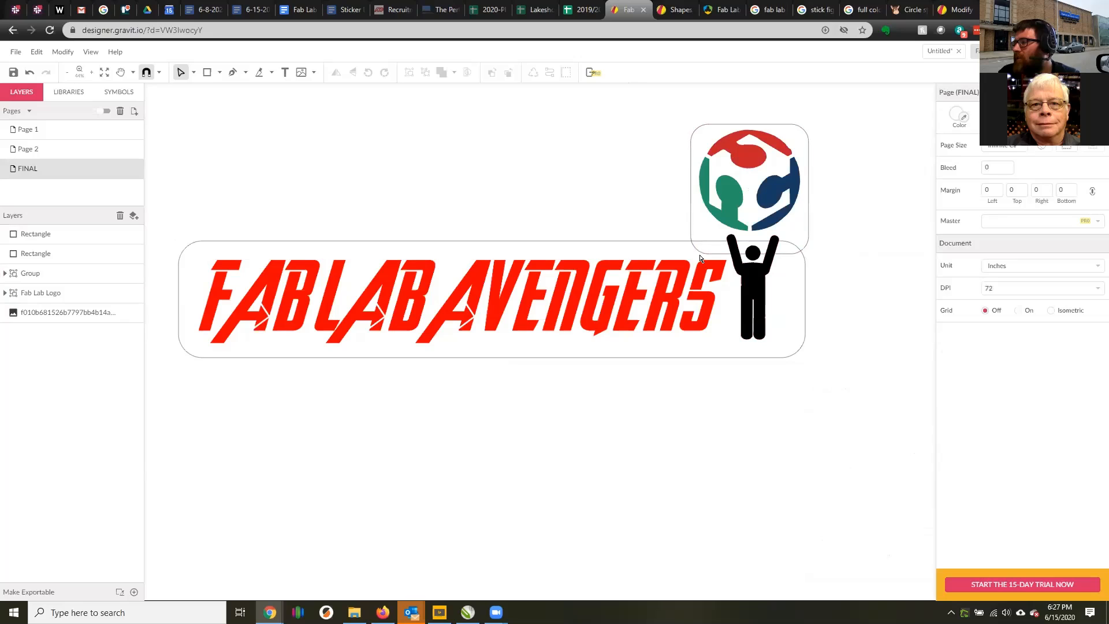
left_click_drag(695, 226, 686, 228)
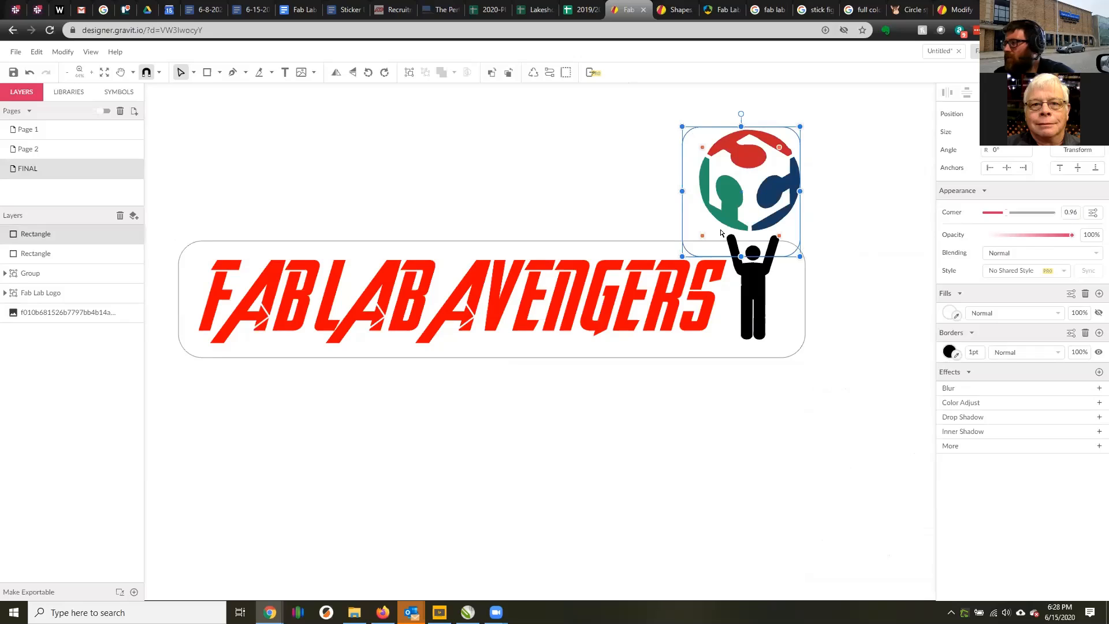
key("Delete")
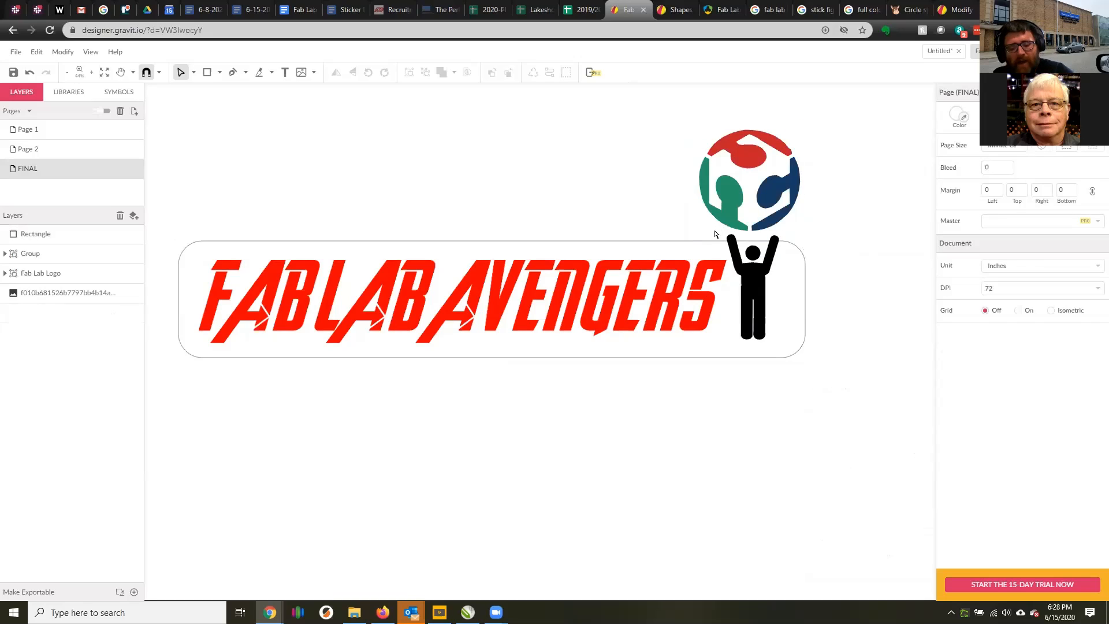
Undo the deletion of the logo rectangle and the corner rounding on both rectangles.
key("ctrl+z")
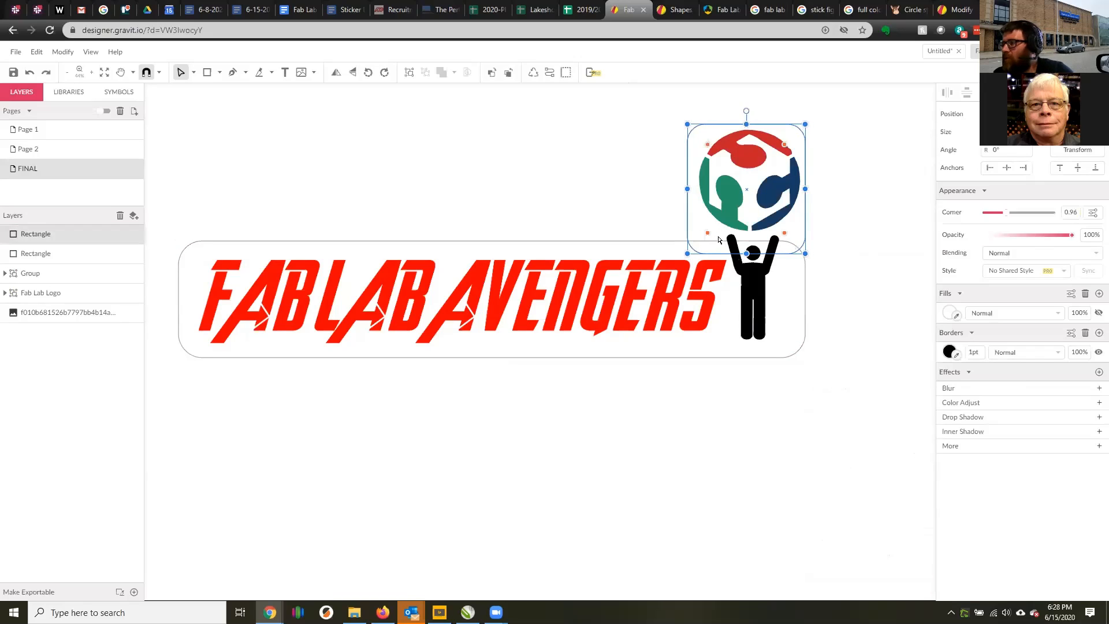
left_click(718, 240)
left_click(720, 237)
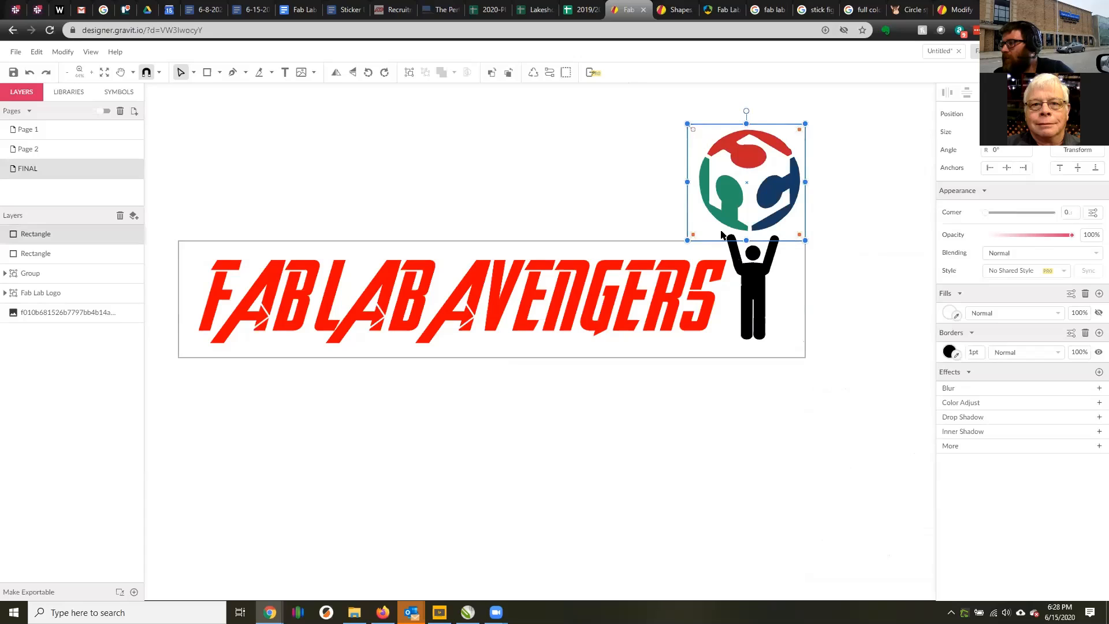
Nudge the square-cornered logo rectangle down so it overlaps the upper edge of the lettering rectangle.
left_click(805, 271)
left_click(807, 231)
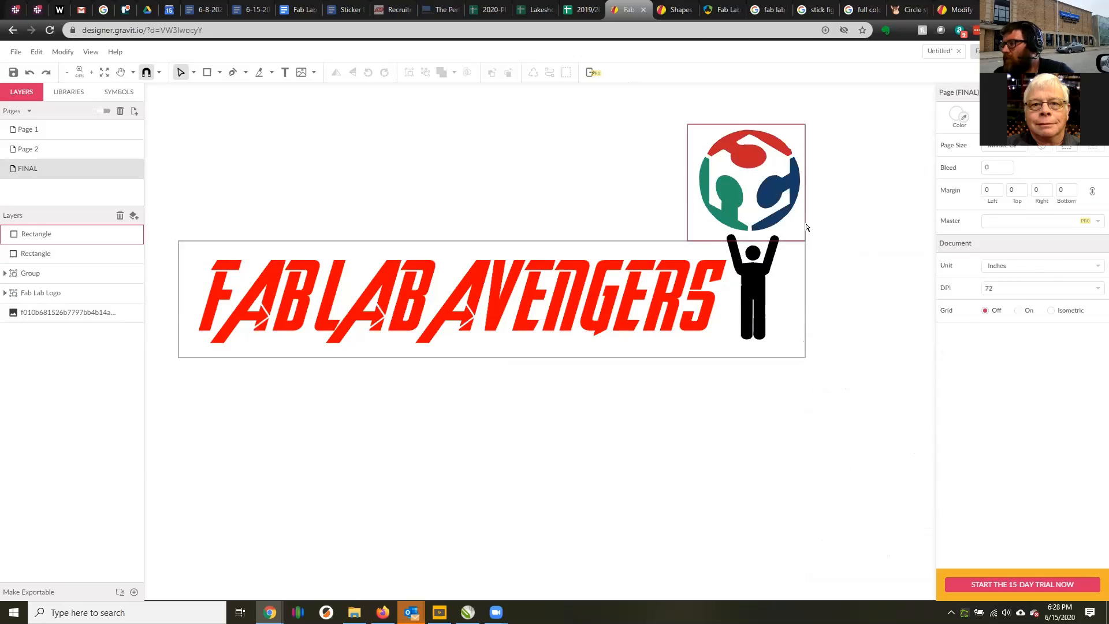
left_click(806, 224)
key("Down")
key("Down")
key("Down")
key("Down")
key("Down")
key("Down")
key("Down")
key("Down")
key("Down")
key("Down")
key("Down")
key("Down")
key("Down")
key("Down")
key("Down")
key("Down")
key("Down")
key("Down")
key("Down")
key("Down")
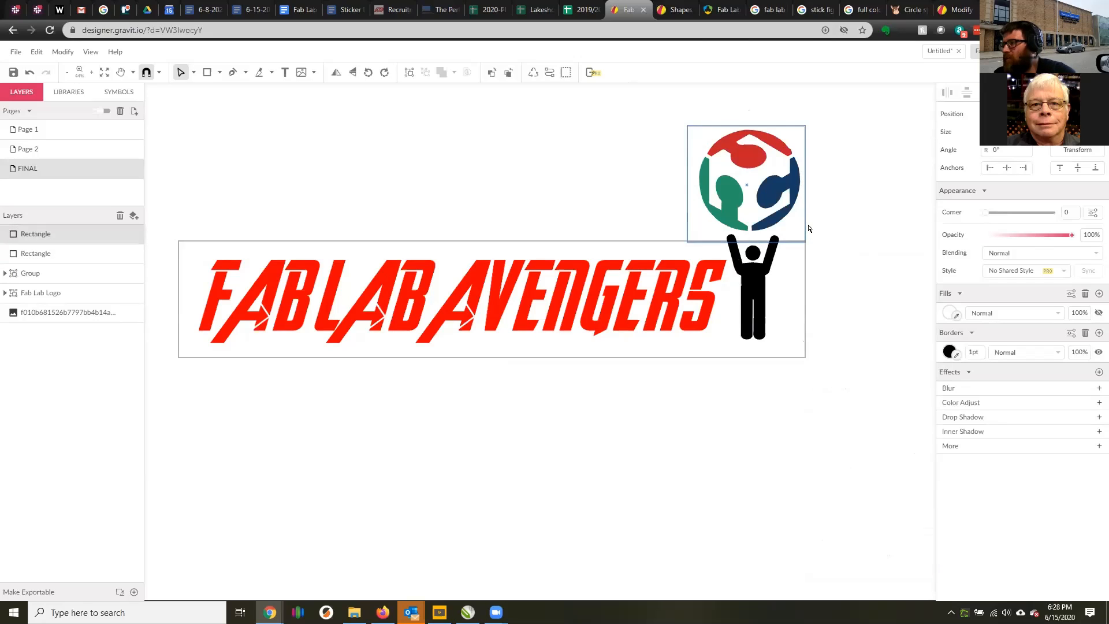
Select the logo rectangle together with the lettering rectangle and merge them into one union compound shape.
left_click(674, 242, "shift")
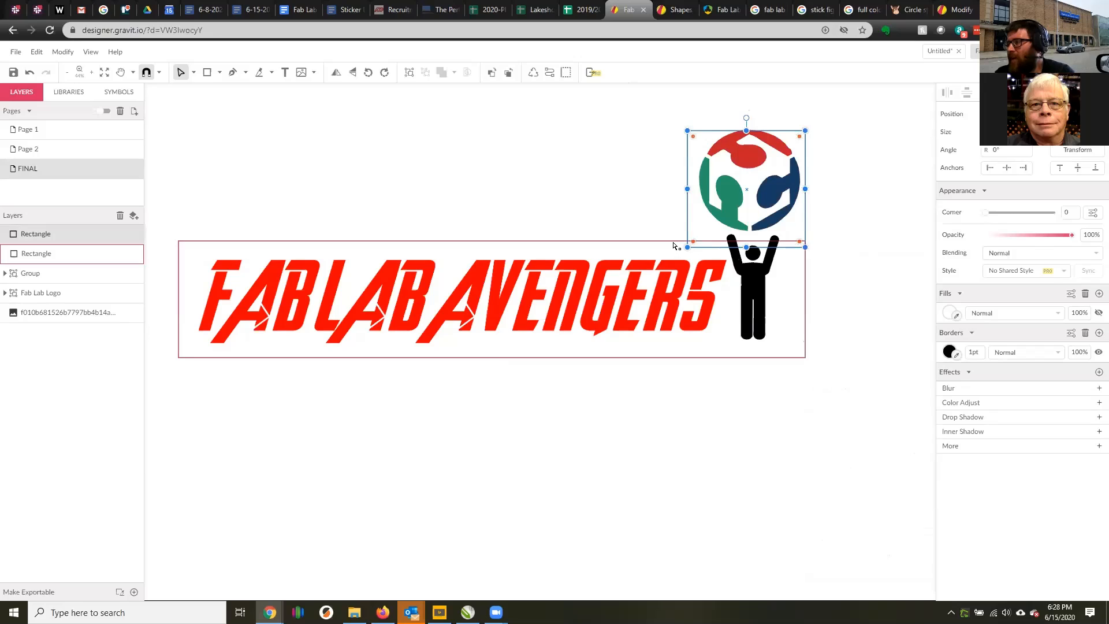
right_click(637, 242)
left_click(615, 248)
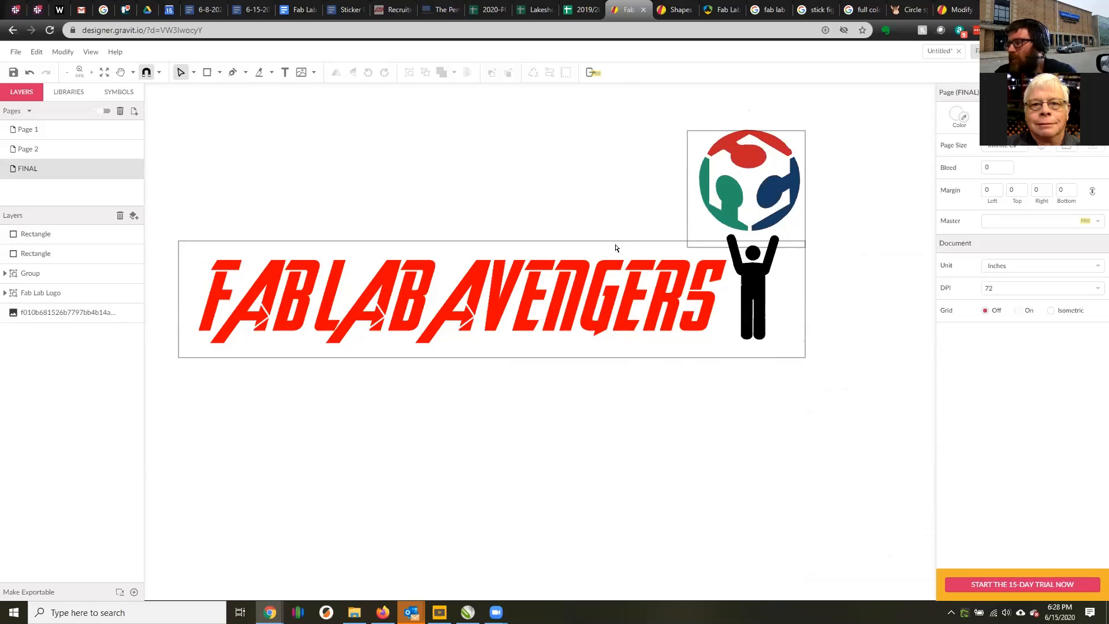
left_click(618, 243)
left_click(688, 145, "shift")
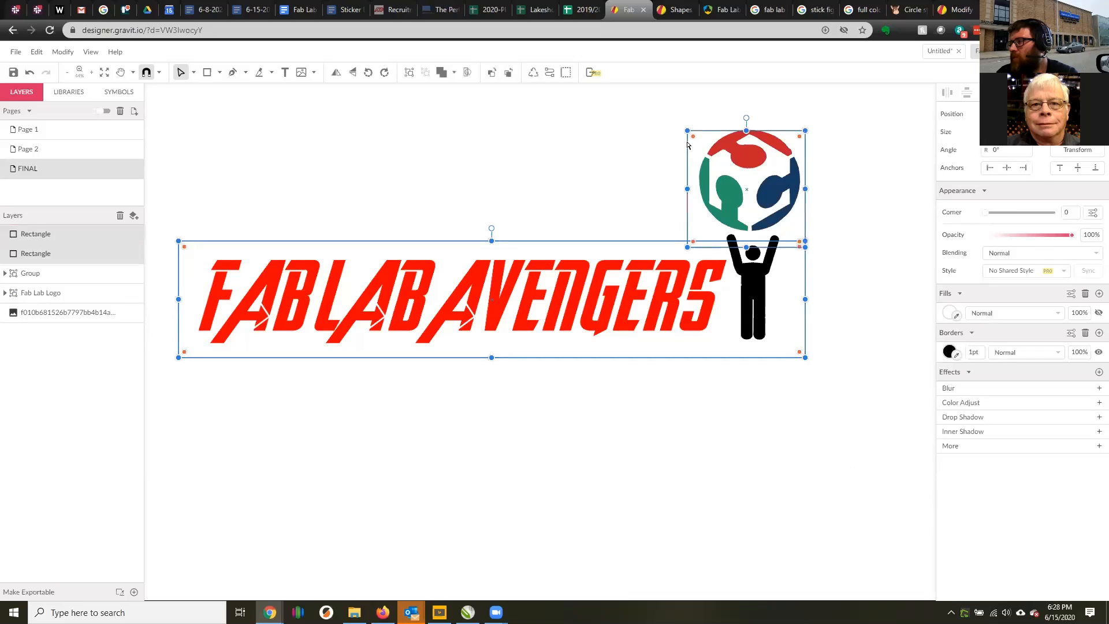
right_click(688, 144)
left_click(727, 259)
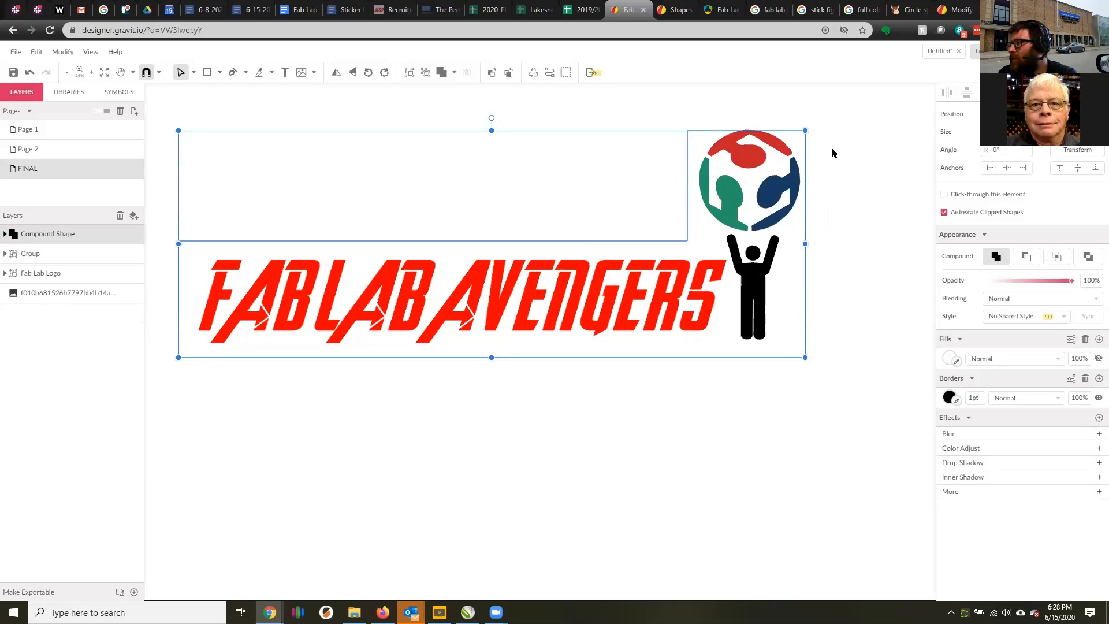
Select both rectangles inside the compound shape and convert them to paths.
double_click(807, 141)
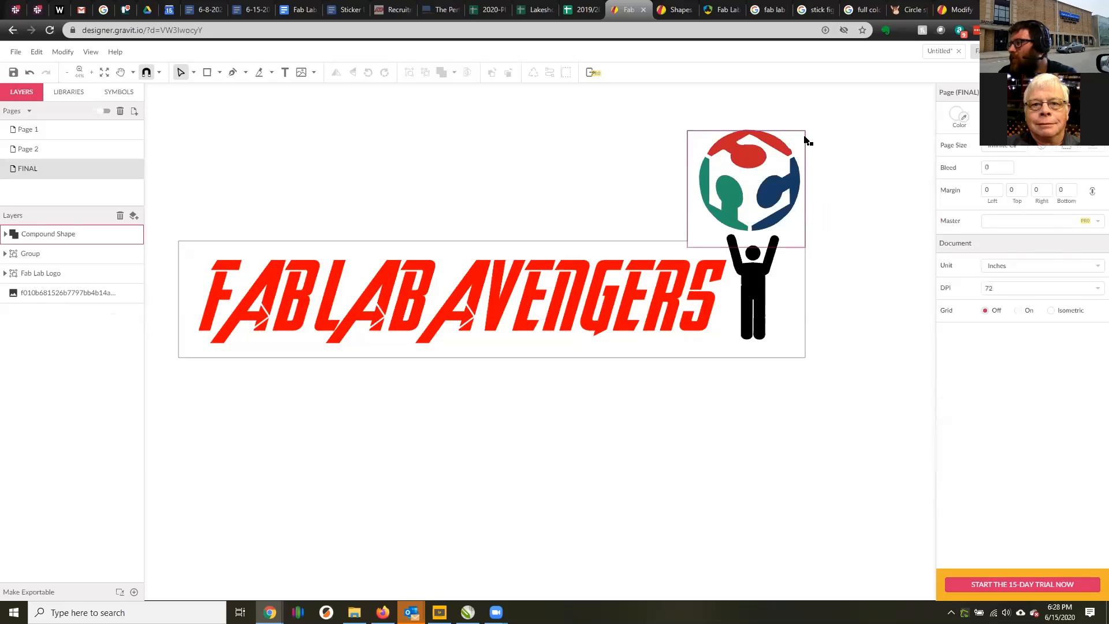
left_click(807, 261, "shift")
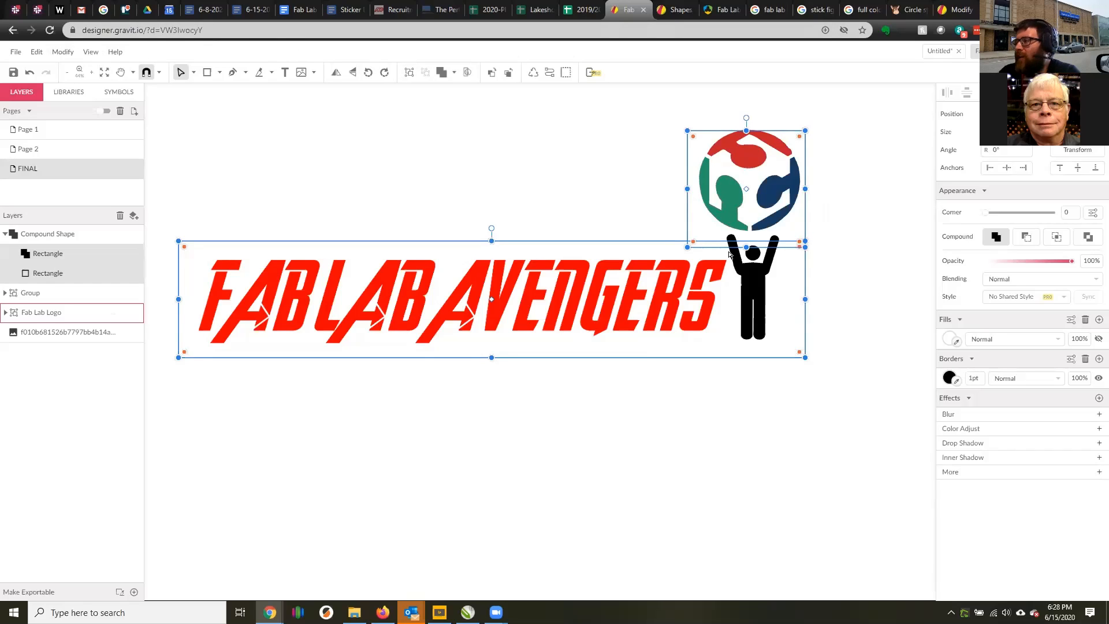
left_click(62, 51)
mouse_move(131, 246)
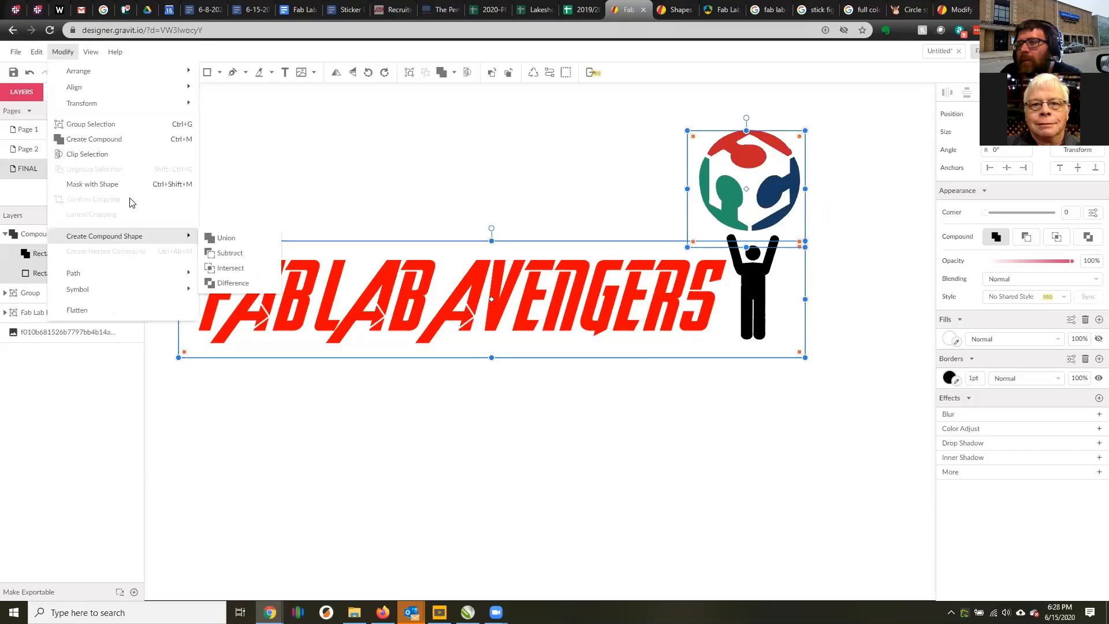
mouse_move(128, 279)
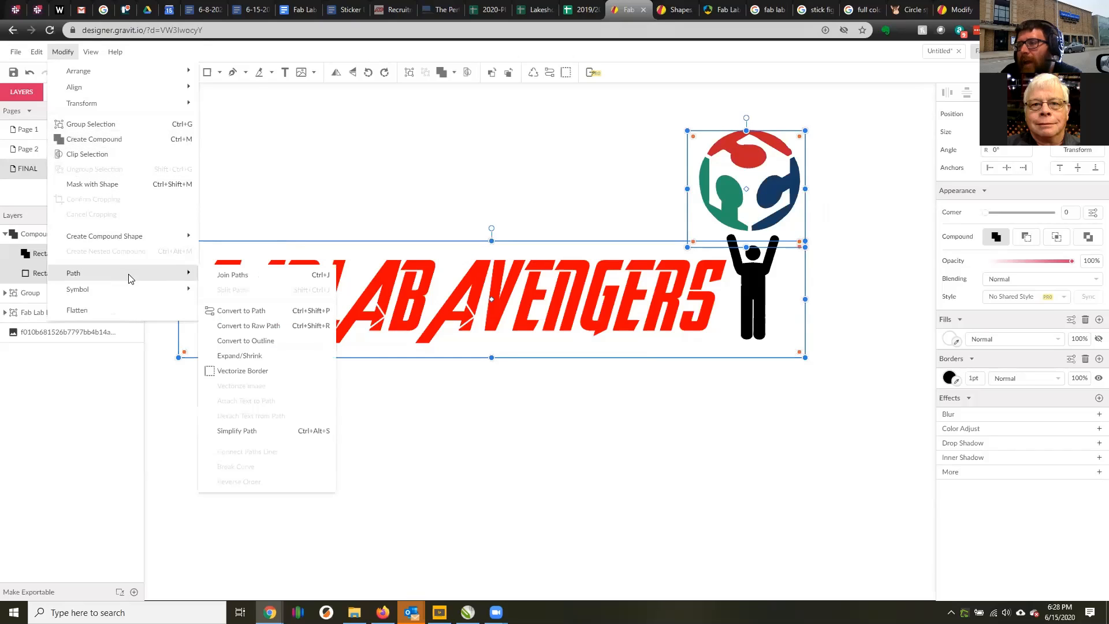
left_click(264, 311)
left_click(835, 257)
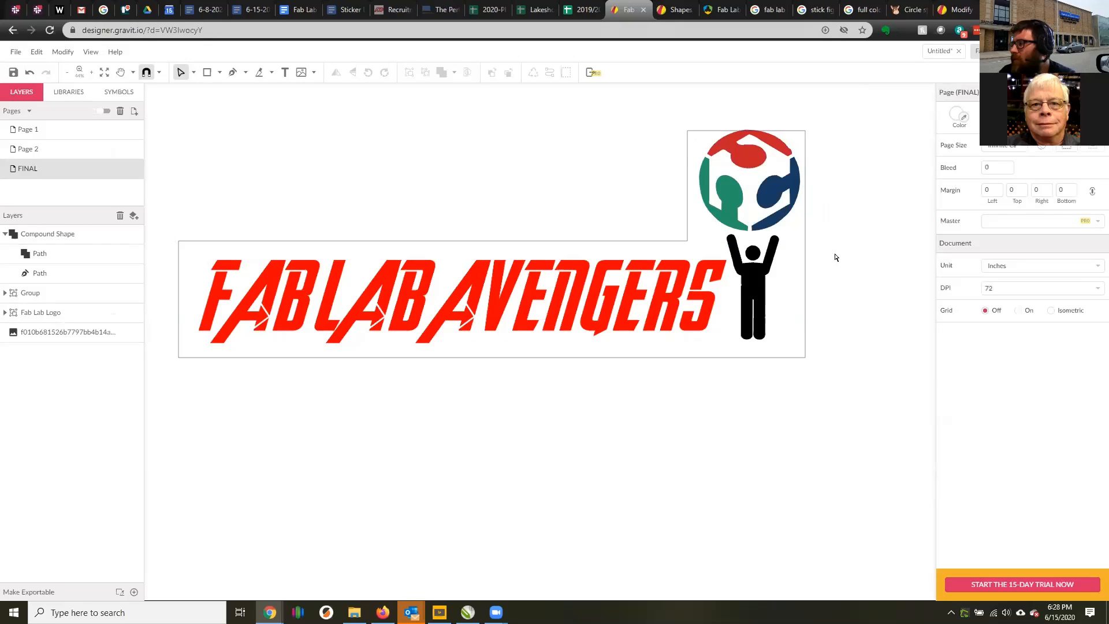
left_click(688, 241)
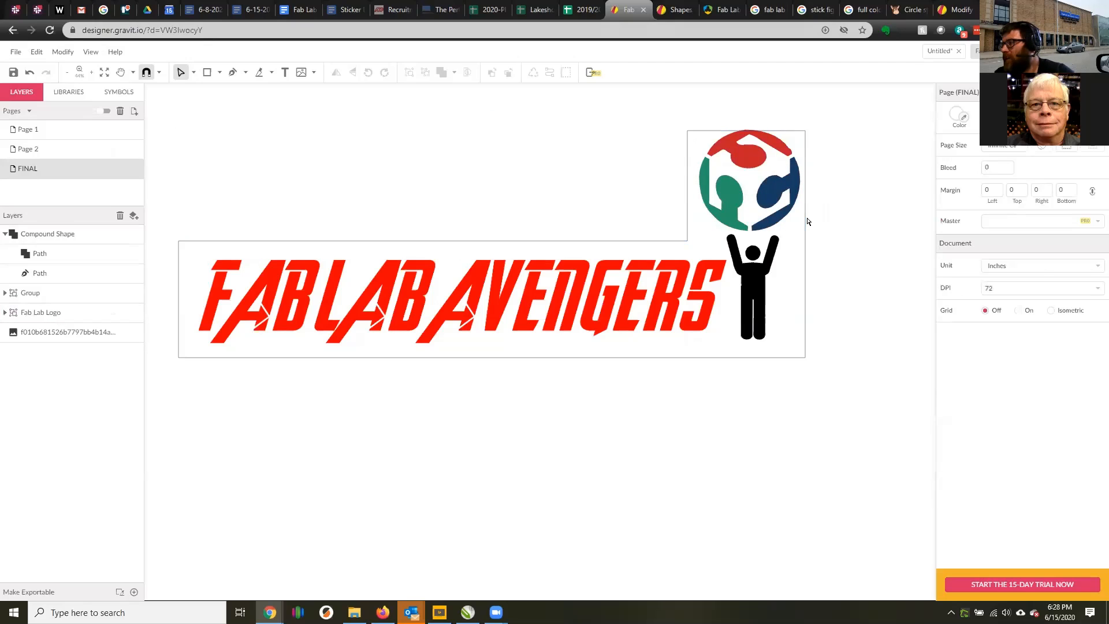
left_click(856, 243)
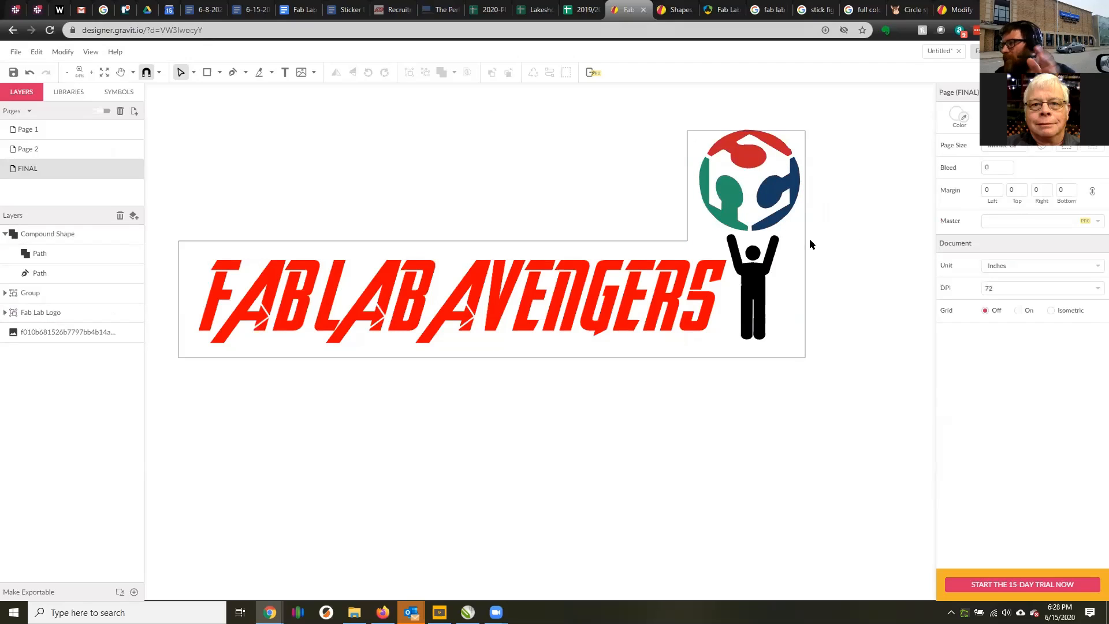
left_click(807, 241)
left_click(867, 245)
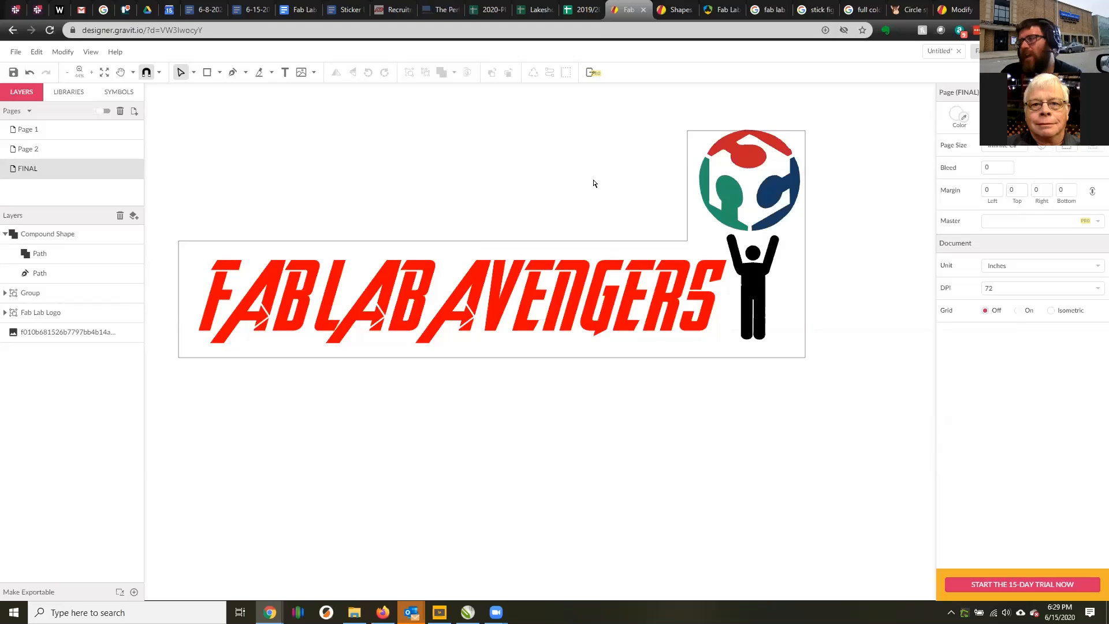
Examine the border around the Thanos Was Right sticker in the full color stickers image results, and return to the Gravit Designer design.
left_click(369, 242)
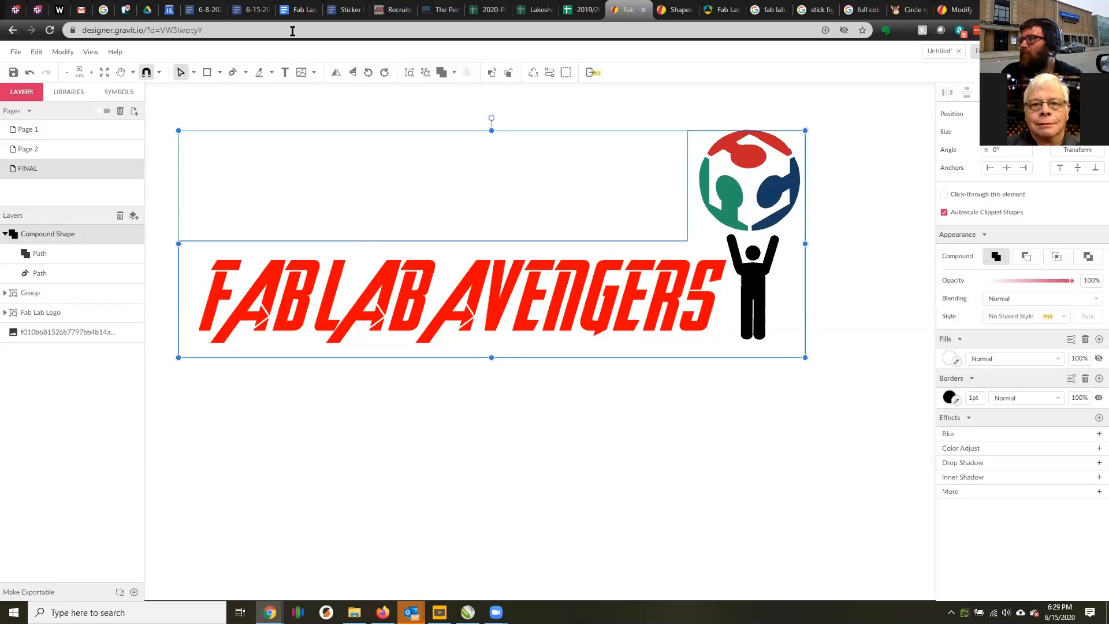
left_click(817, 9)
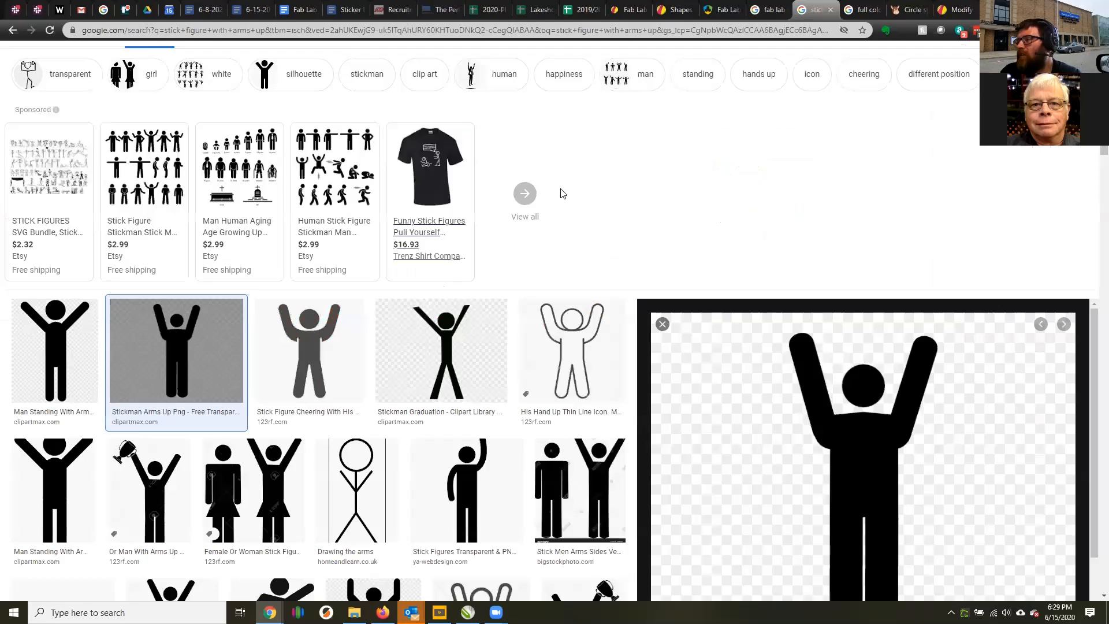
left_click(860, 9)
left_click(774, 16)
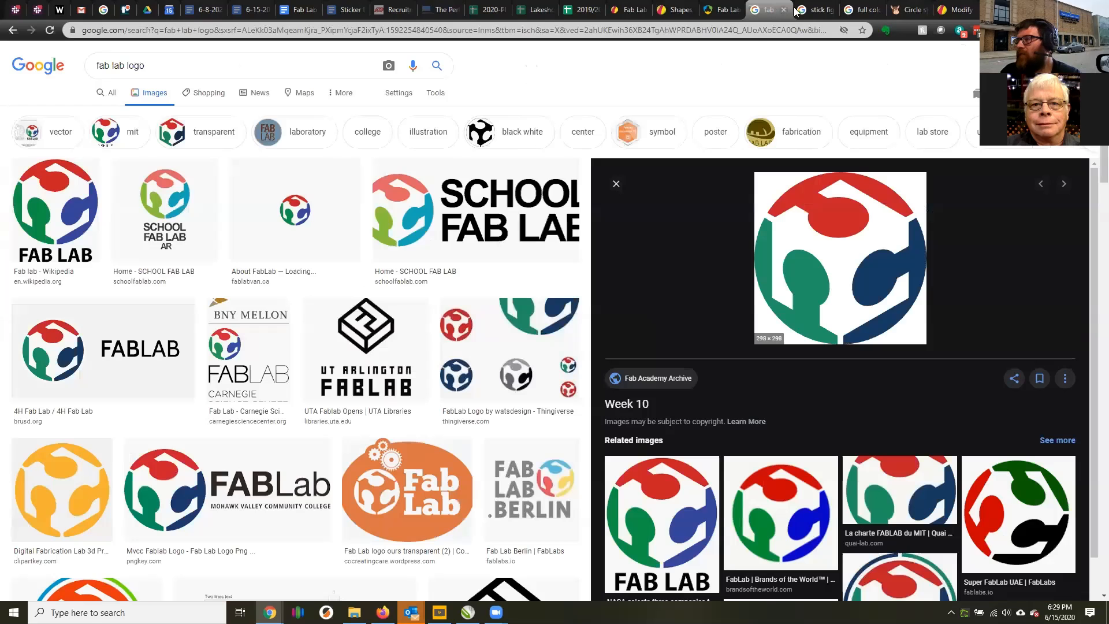
left_click(859, 10)
scroll(566, 370, "down", 1)
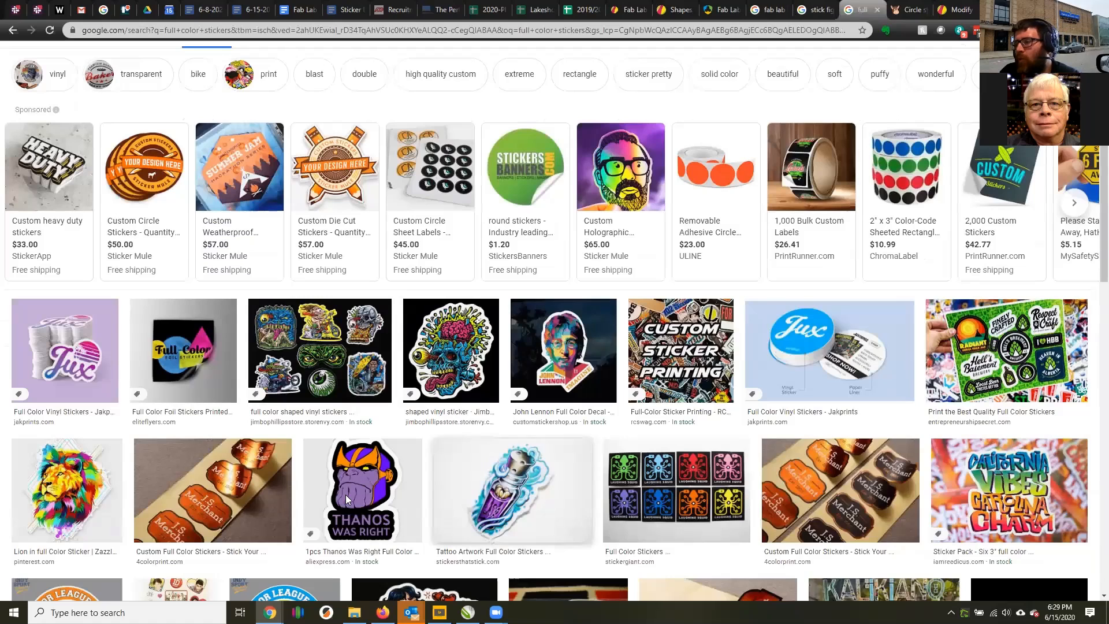
left_click(403, 466)
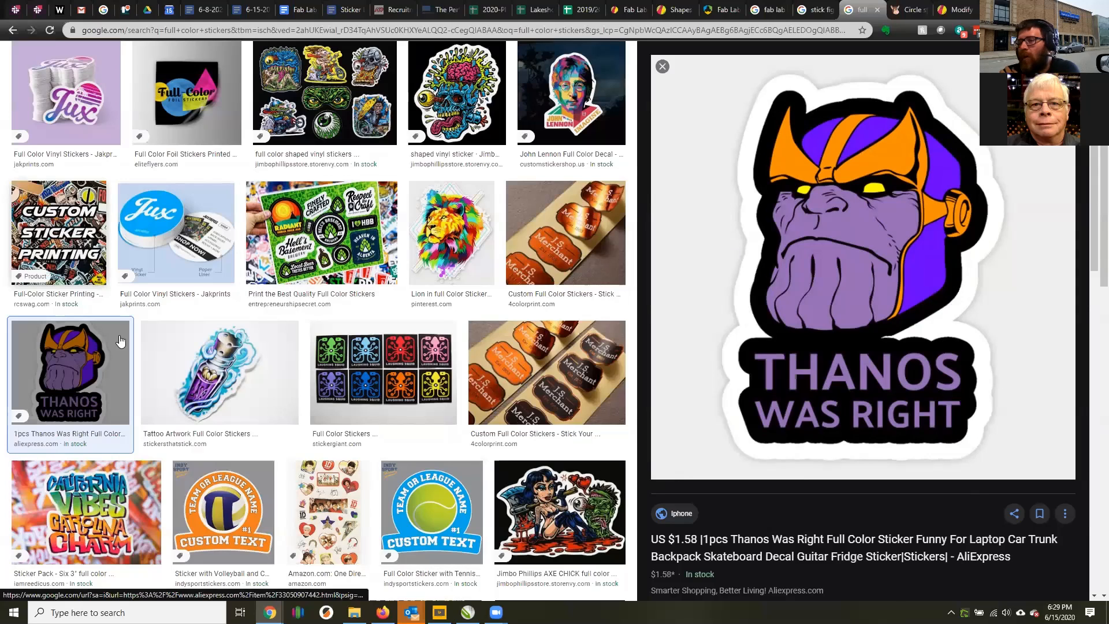
left_click(615, 8)
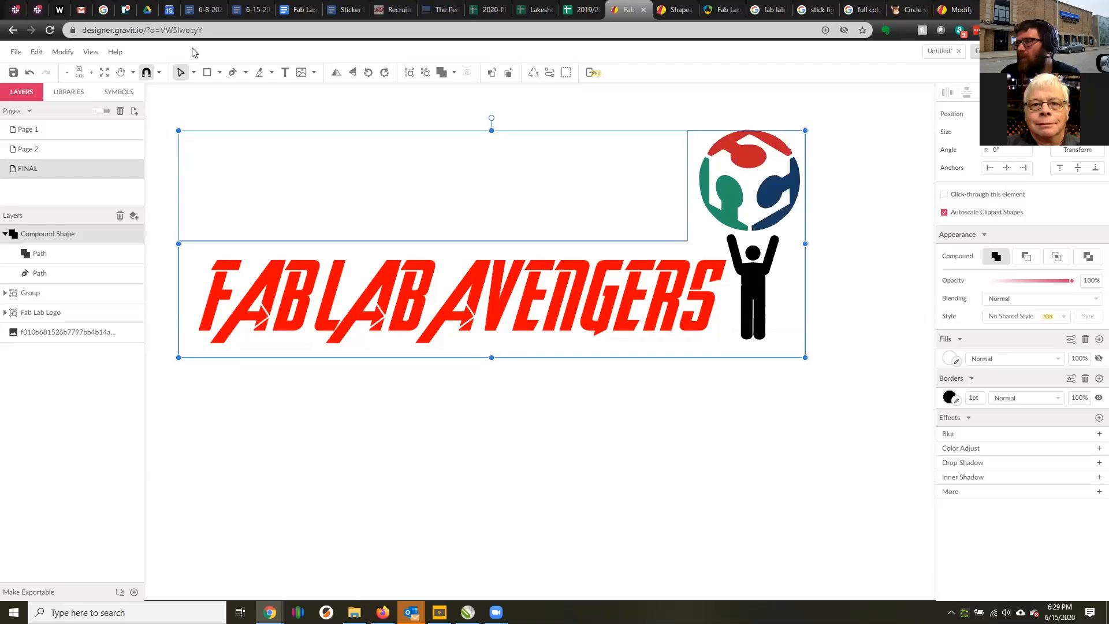
left_click(67, 53)
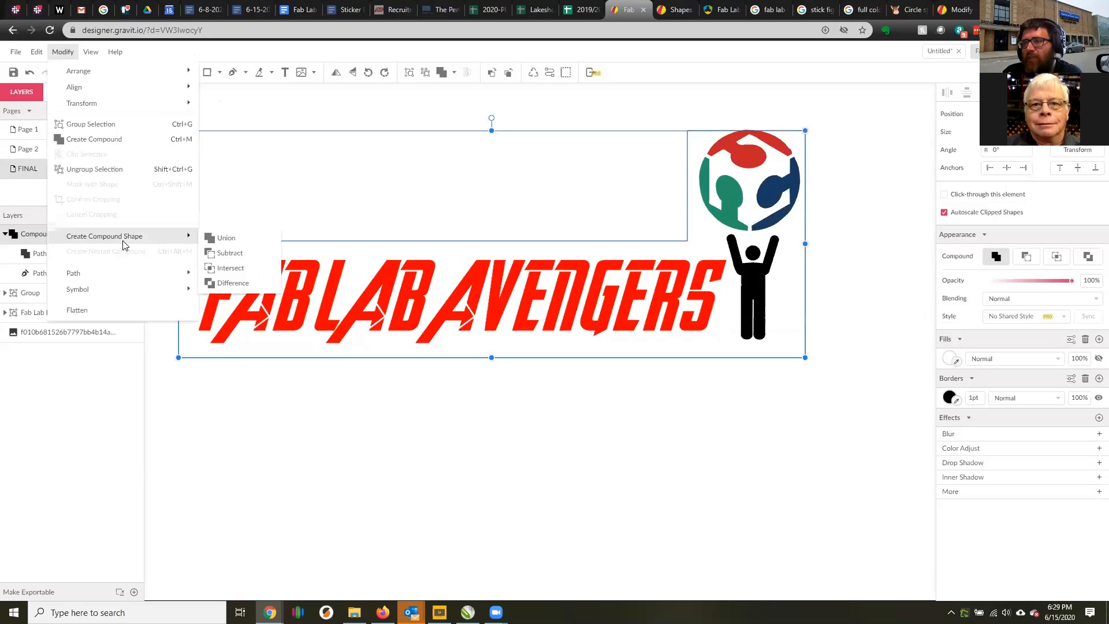
mouse_move(123, 270)
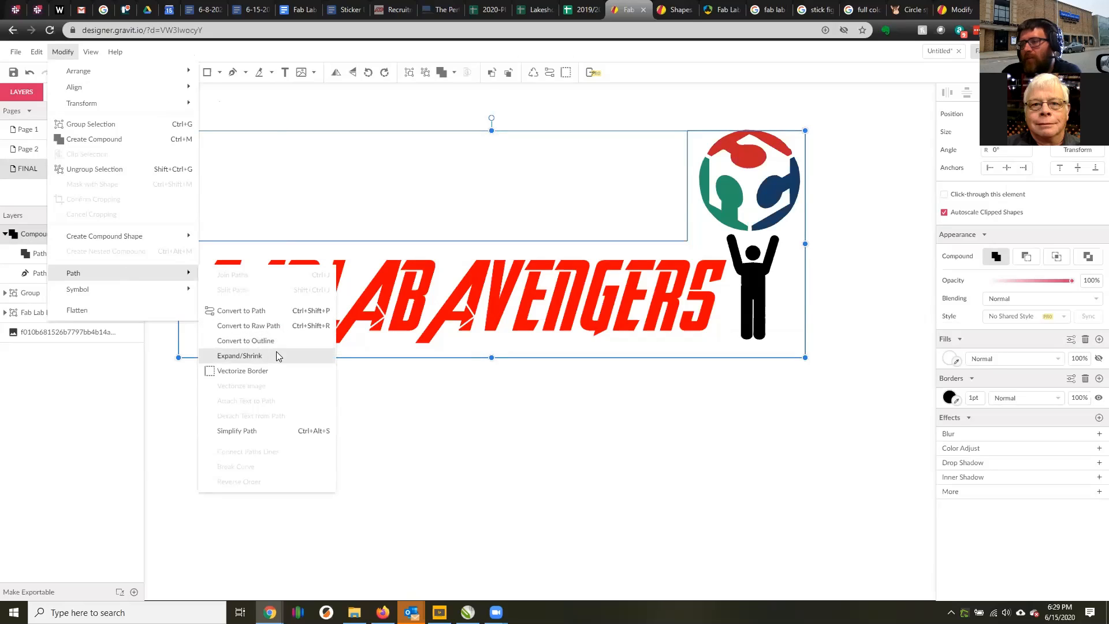
left_click(407, 407)
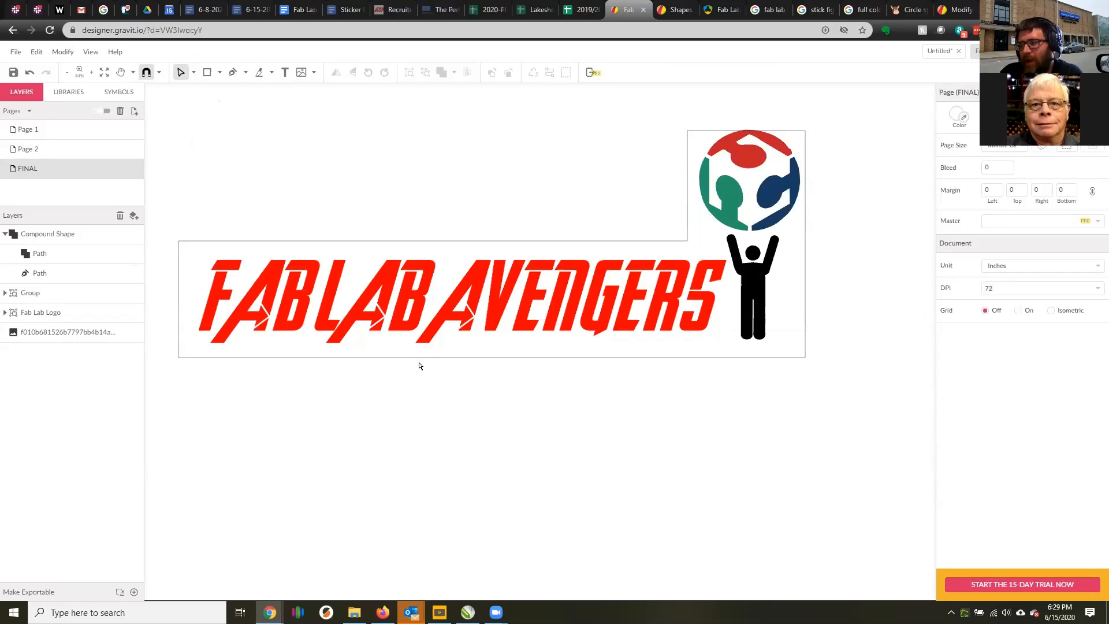
Duplicate the merged outline compound shape on the FINAL page.
left_click(424, 358)
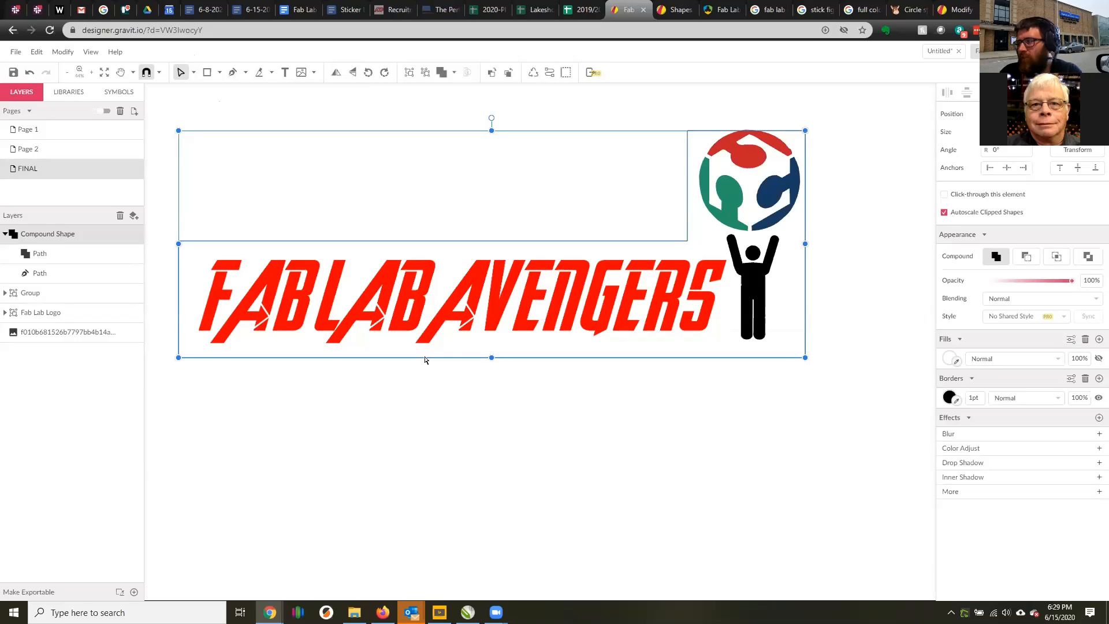
key("ctrl+v")
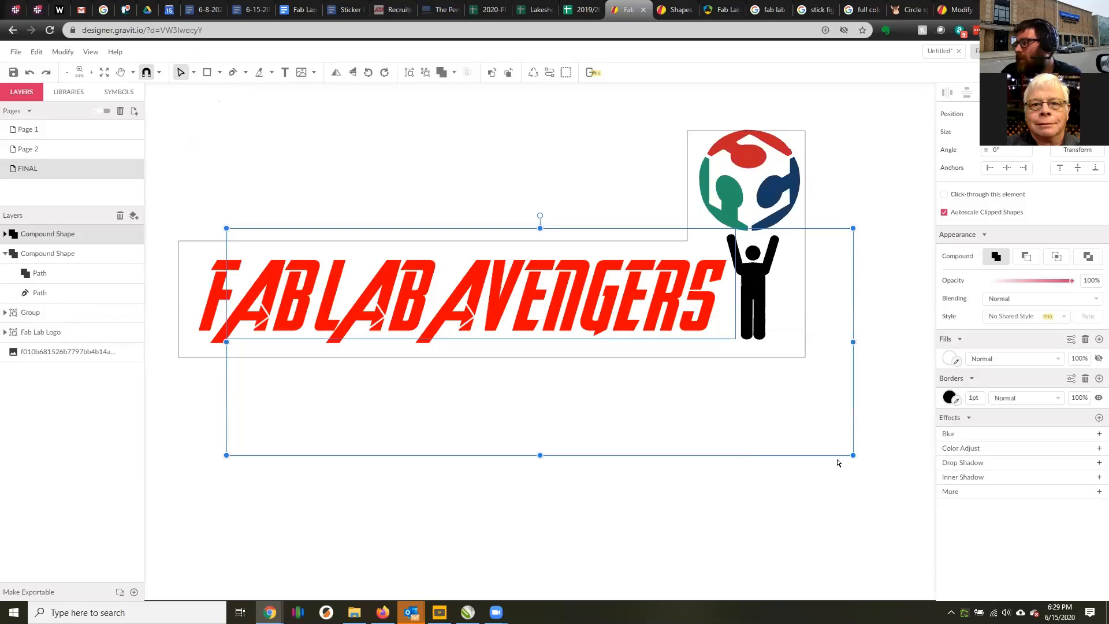
left_click_drag(839, 460, 806, 379)
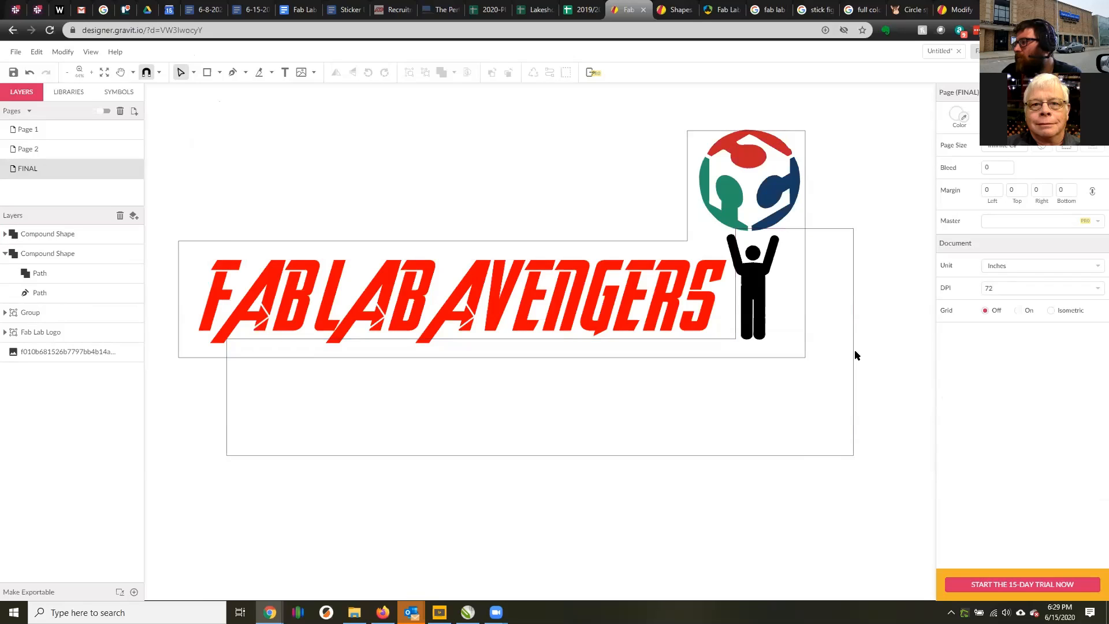
Try to move the duplicate by the side edge of its lettering rectangle, and undo the edge's distortion.
left_click(855, 391)
left_click_drag(859, 411, 866, 361)
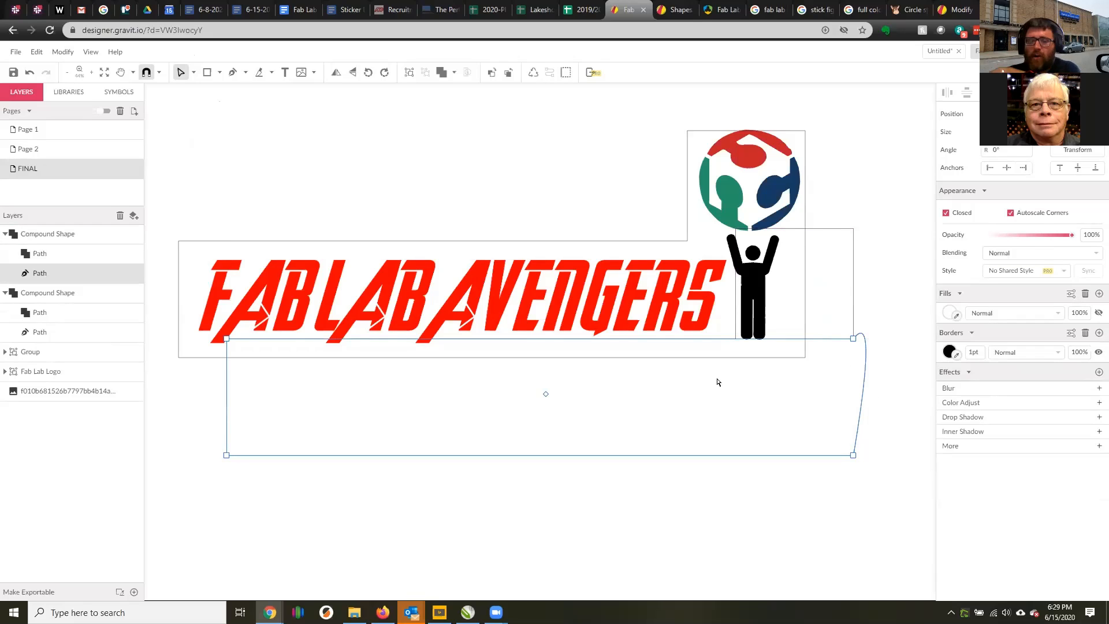
key("ctrl+z")
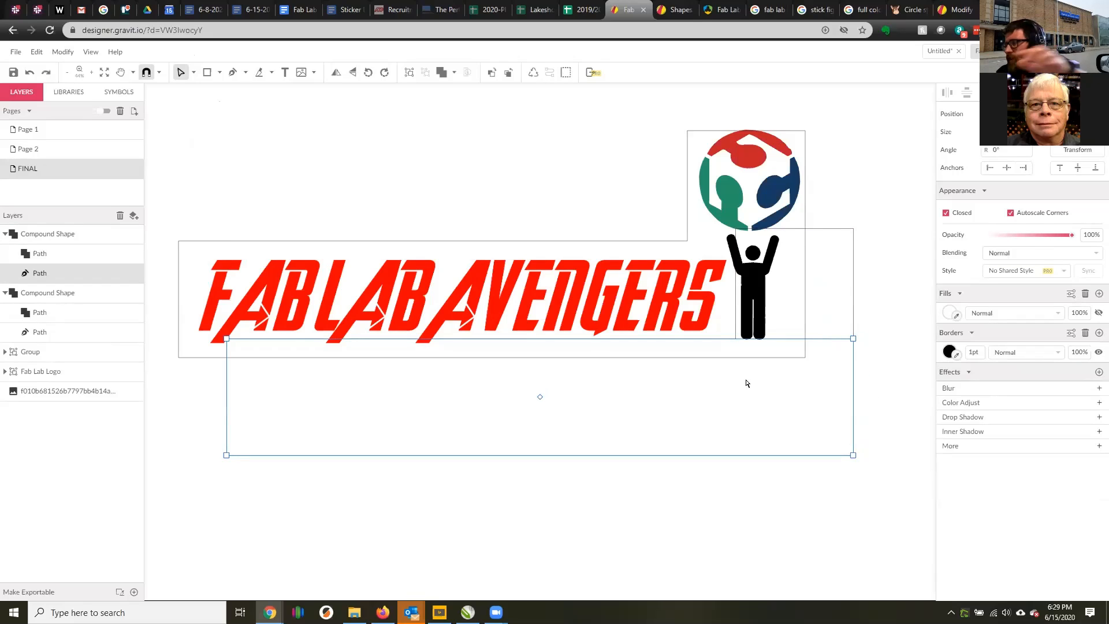
Try to reshape the duplicate's lettering rectangle by pulling three of its corner points, and undo the changes.
left_click(194, 73)
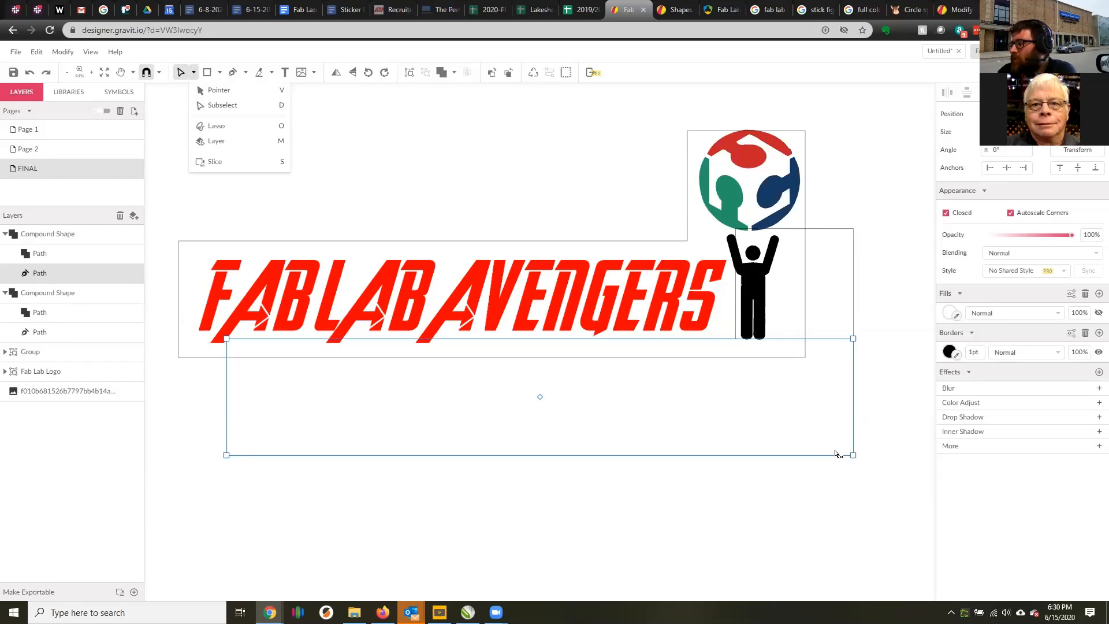
left_click_drag(853, 455, 800, 428)
left_click_drag(853, 338, 819, 529)
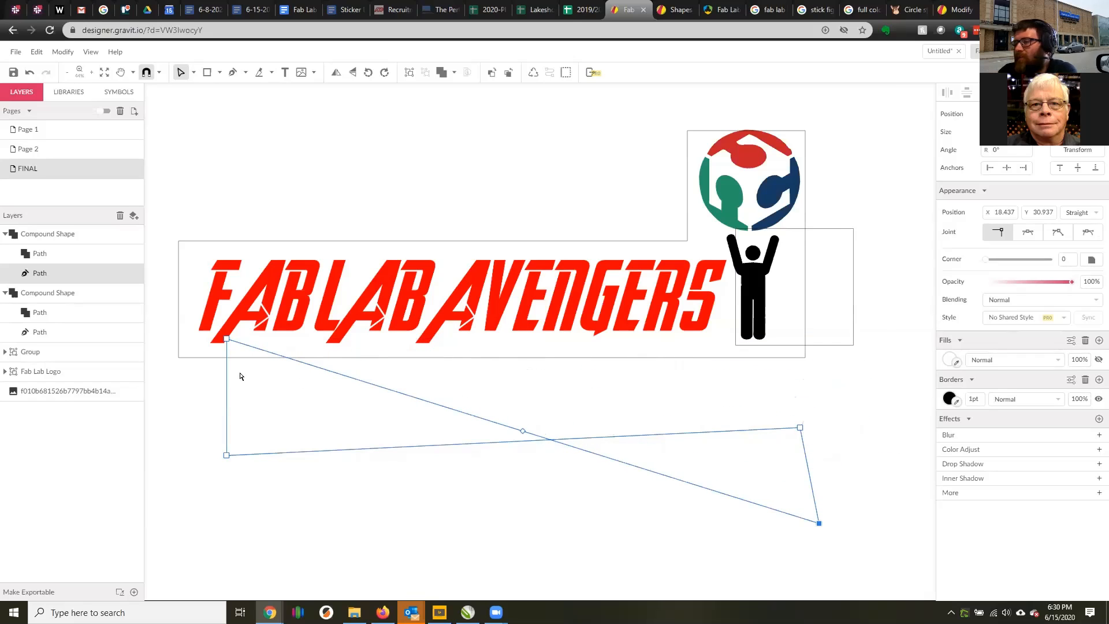
left_click_drag(227, 455, 332, 421)
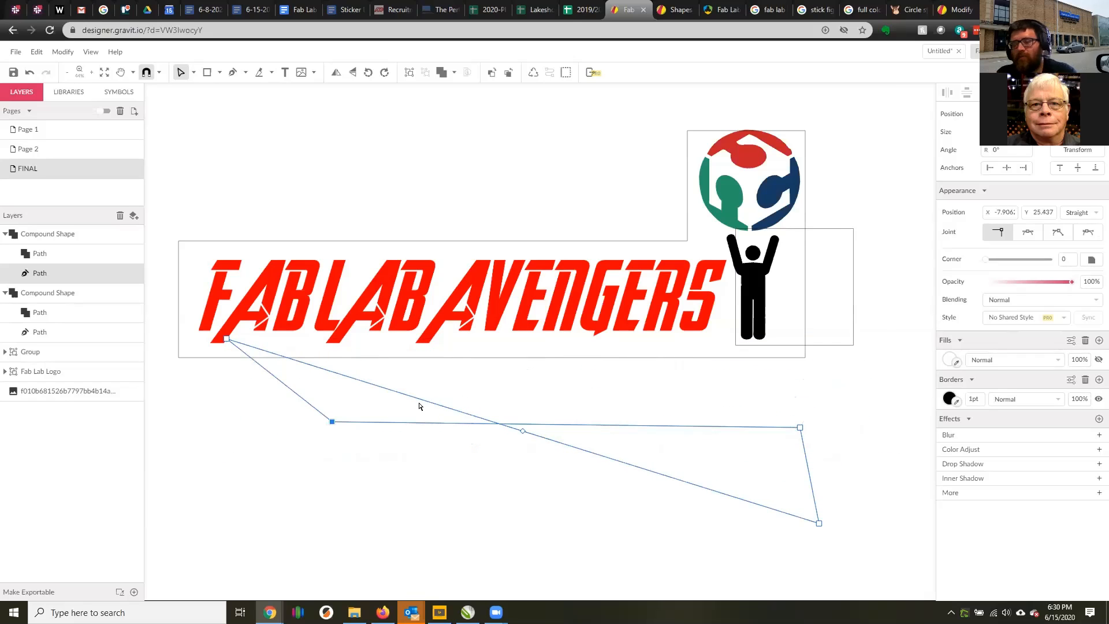
key("ctrl+z")
key("ctrl+z")
key("ctrl+z")
key("ctrl+z")
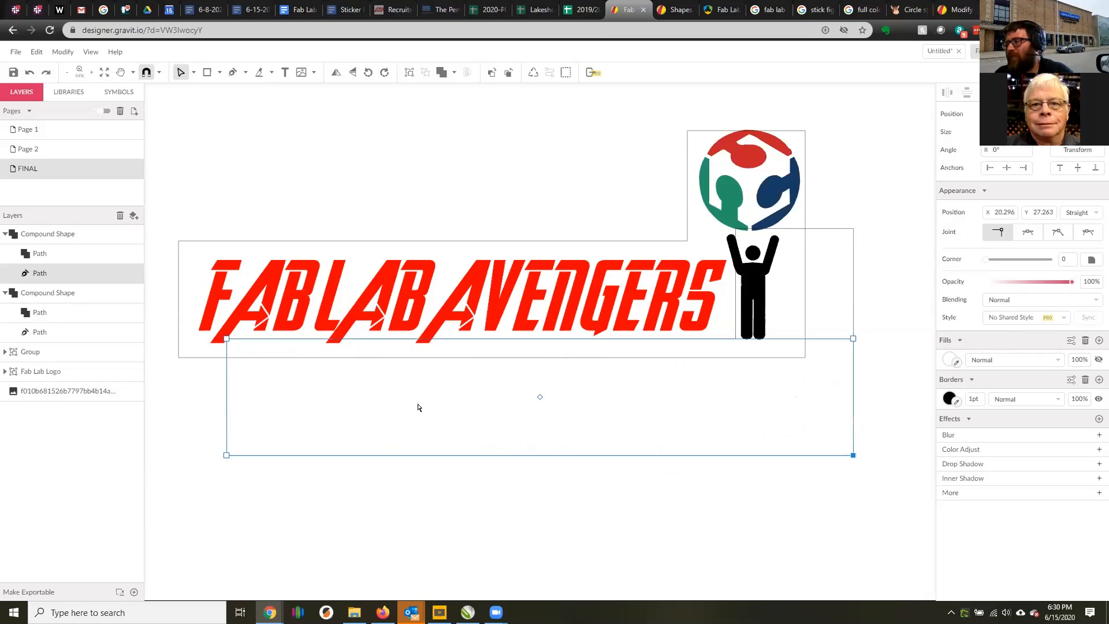
Use the Pointer tool to move the duplicated outline exactly onto the original outline.
left_click(193, 72)
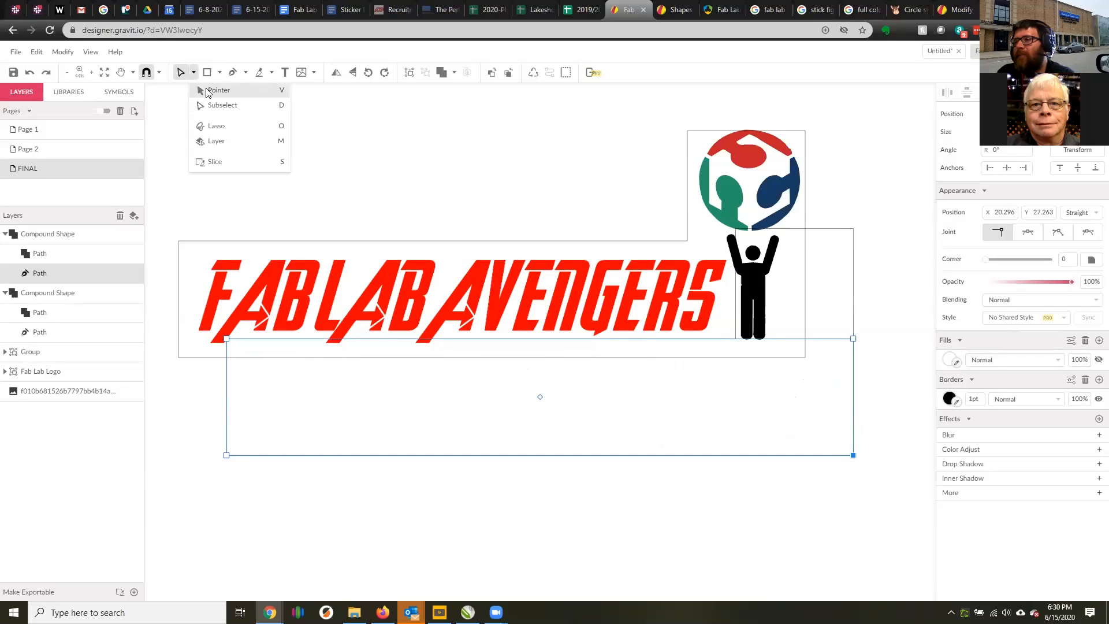
left_click(213, 91)
left_click(847, 316, "shift")
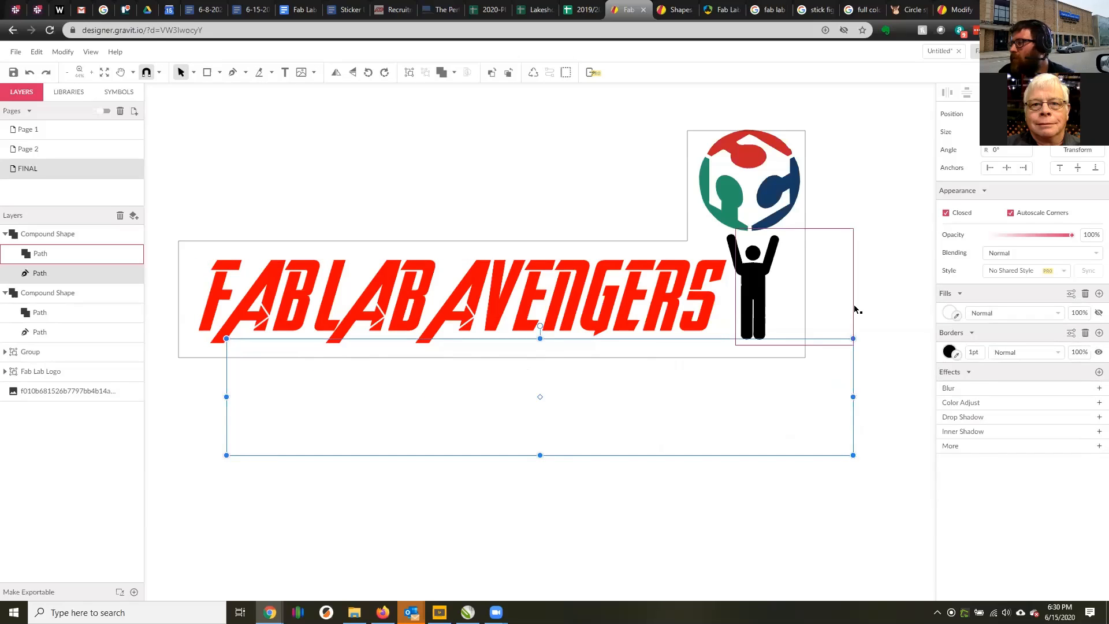
left_click_drag(855, 365, 806, 178)
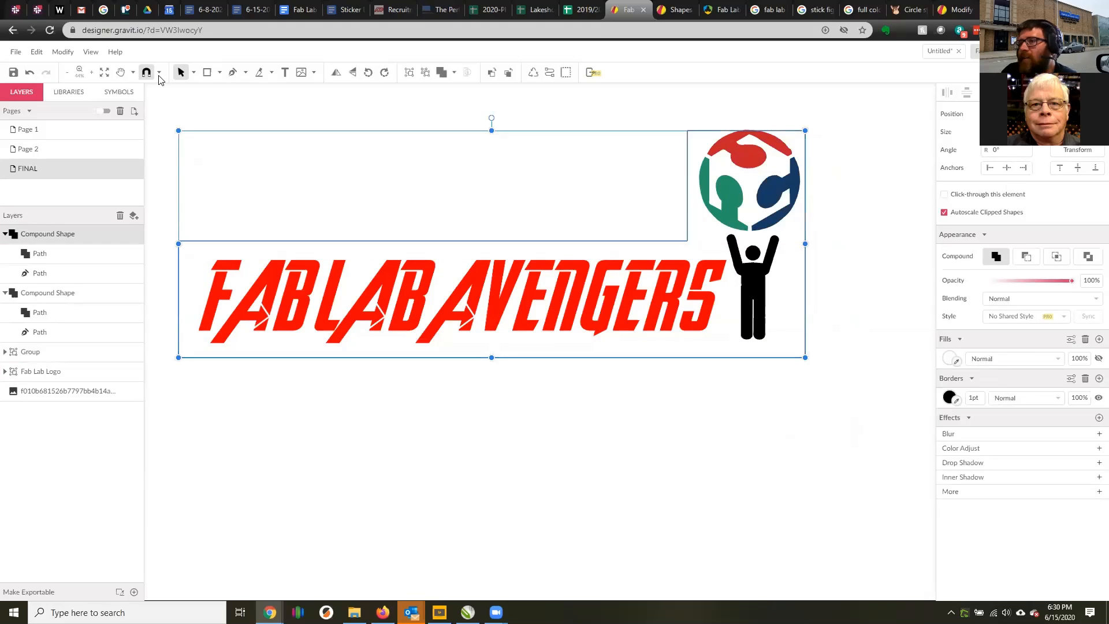
Expand the duplicated outline with an offset of 1 using Expand/Shrink.
left_click(63, 52)
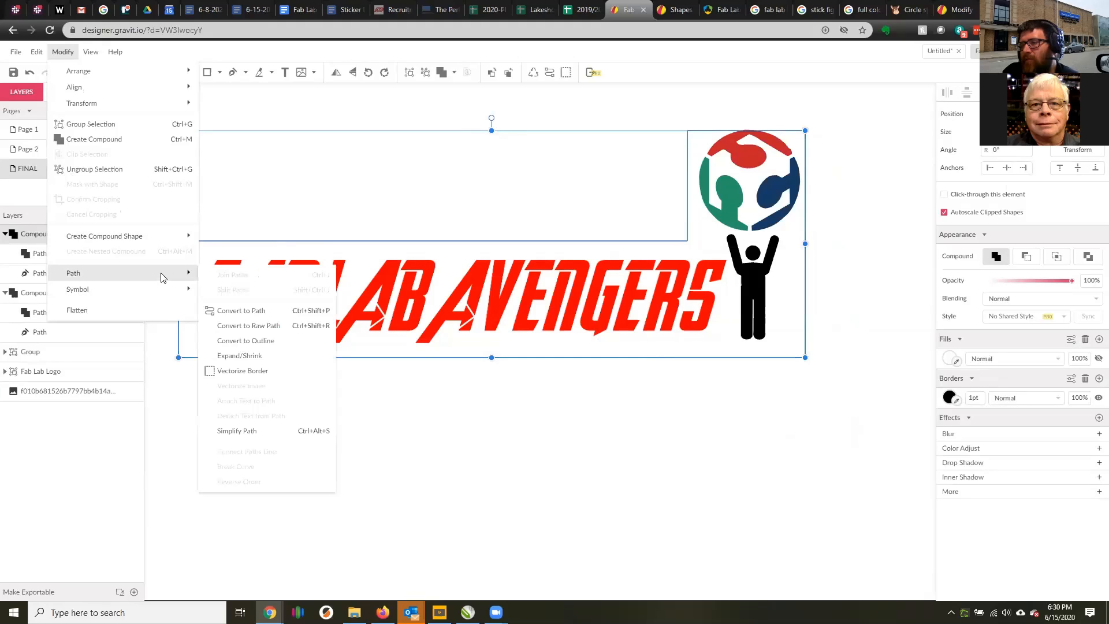
left_click(252, 354)
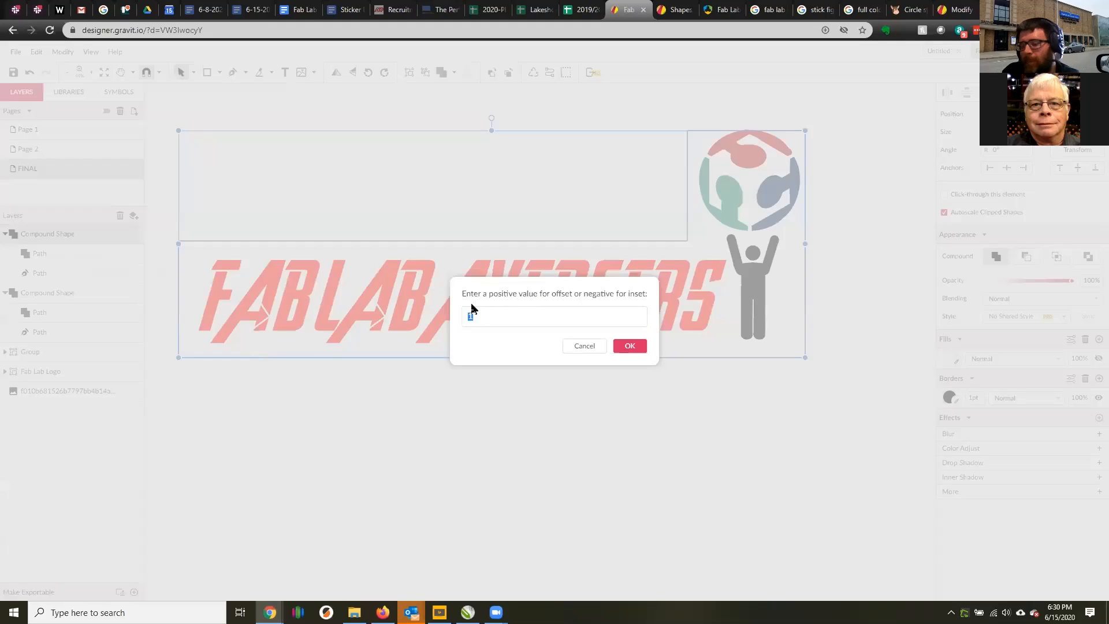
type("-")
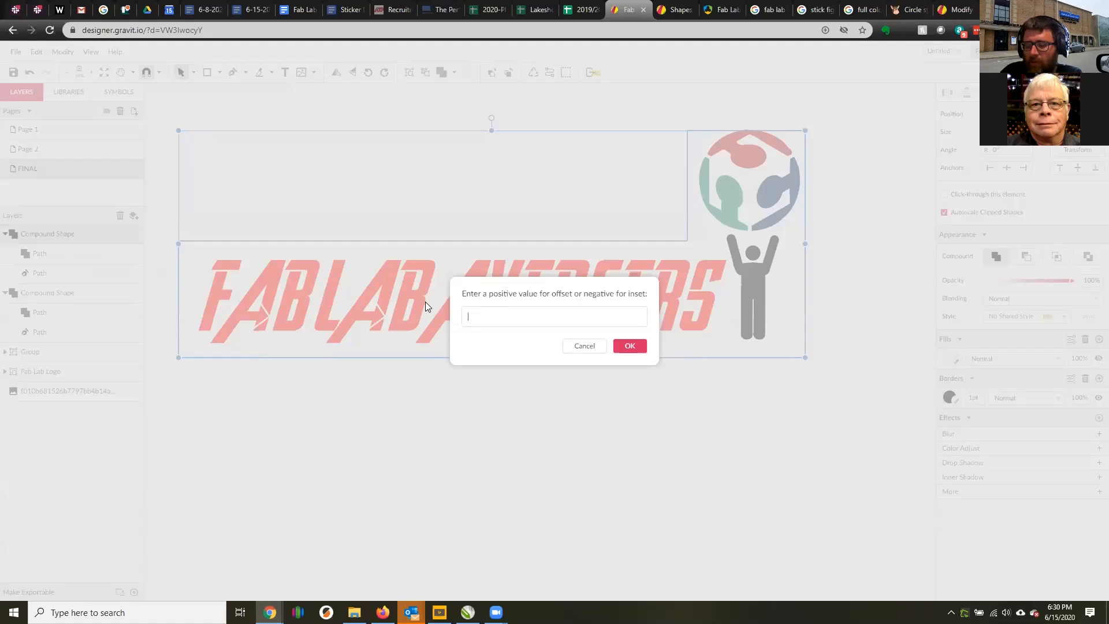
type("1")
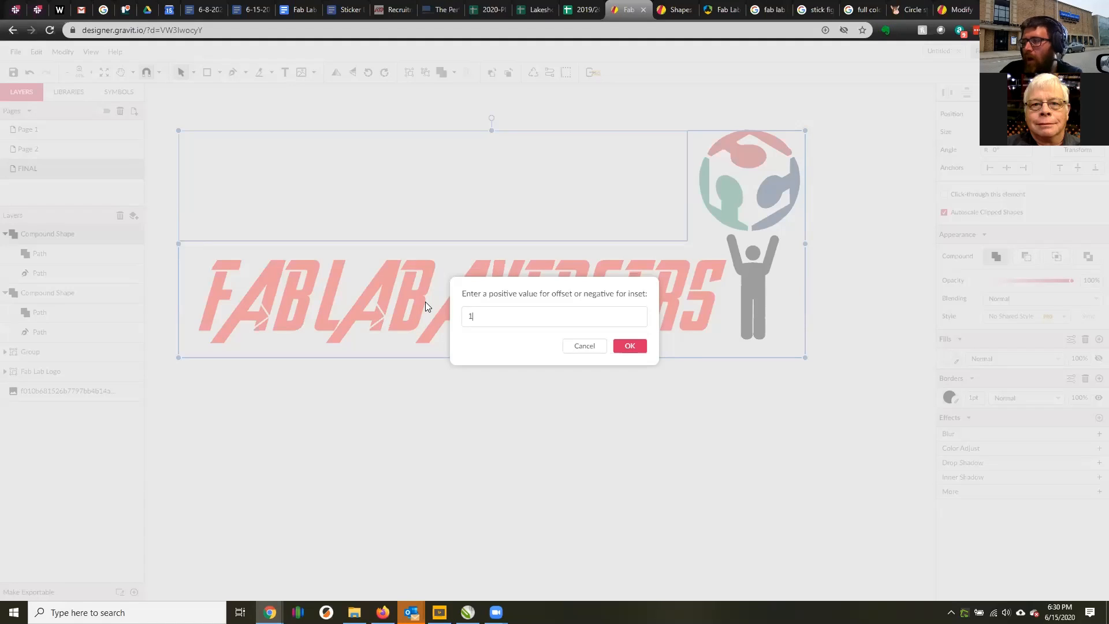
left_click(619, 345)
Try to shift the expanded path off the original outline, and undo the move.
left_click(889, 228)
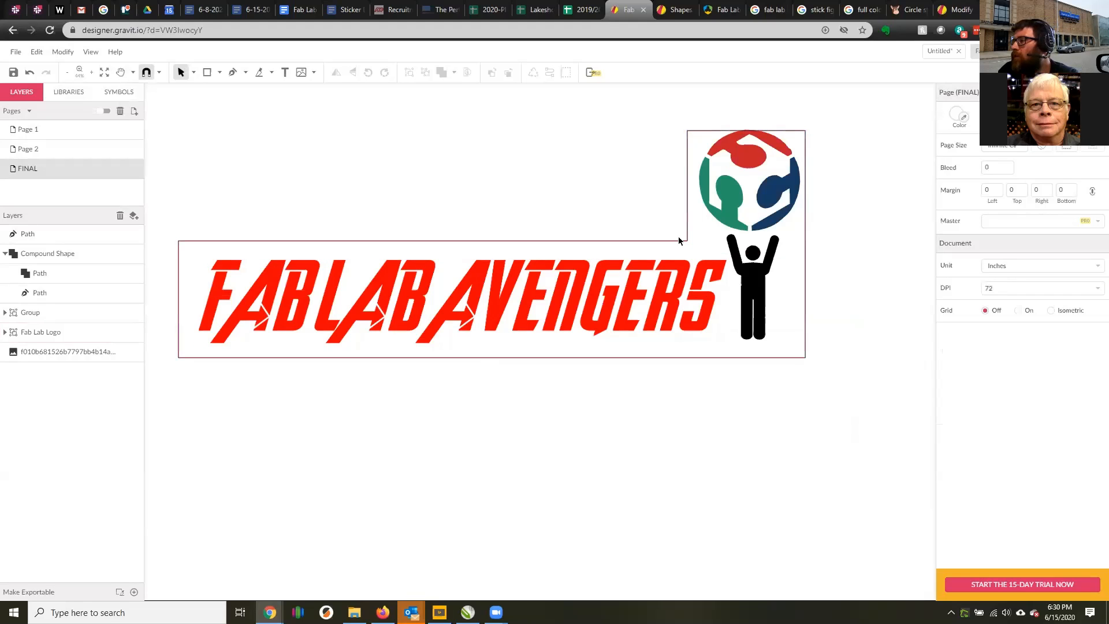
left_click_drag(685, 240, 723, 265)
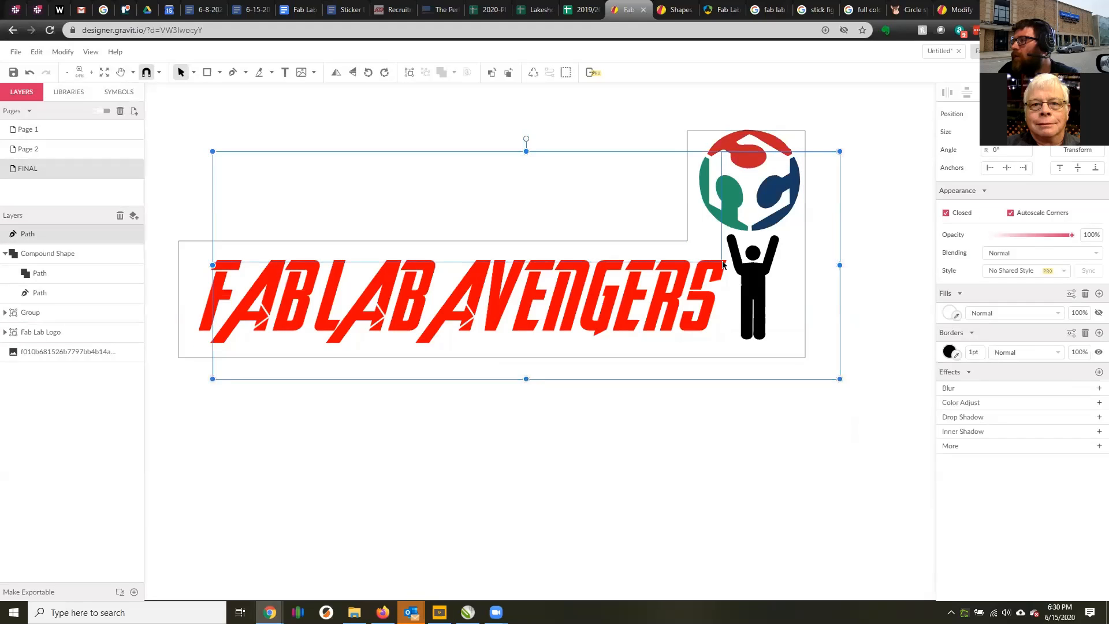
key("ctrl+z")
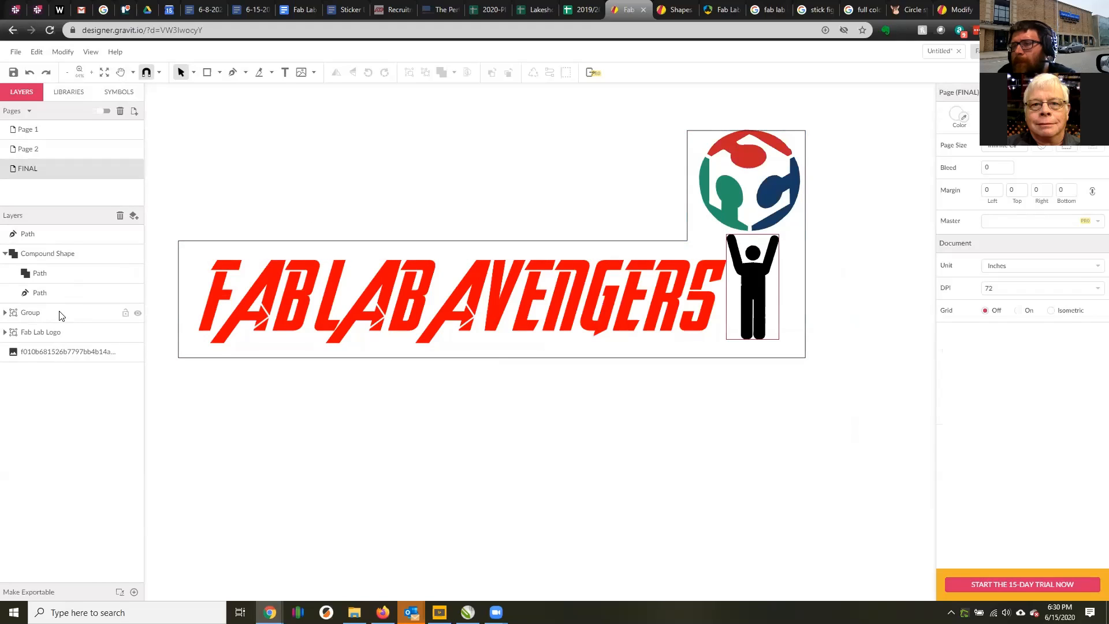
Compare the expanded path with the compound shape and its two inner paths, toggling the compound shape's visibility.
left_click(66, 234)
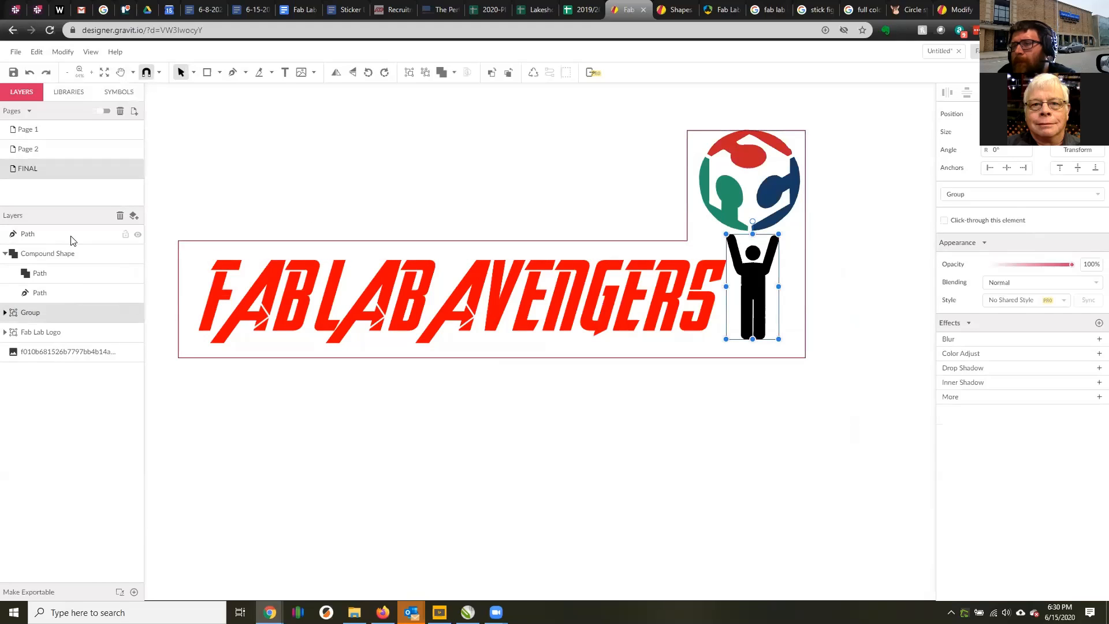
left_click(138, 254)
left_click(139, 255)
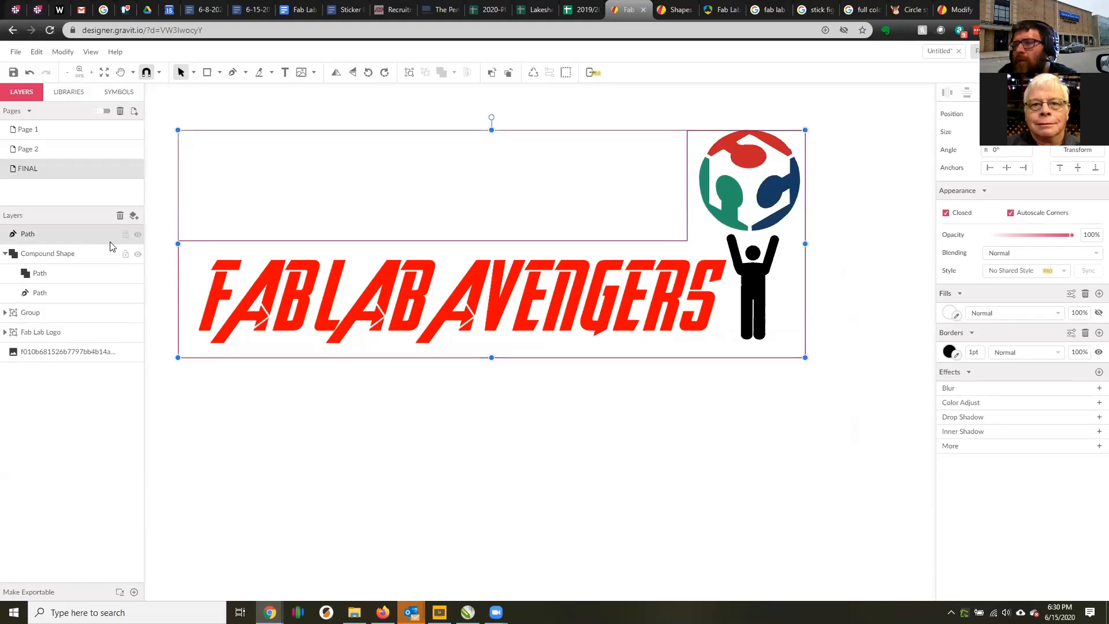
left_click(64, 257)
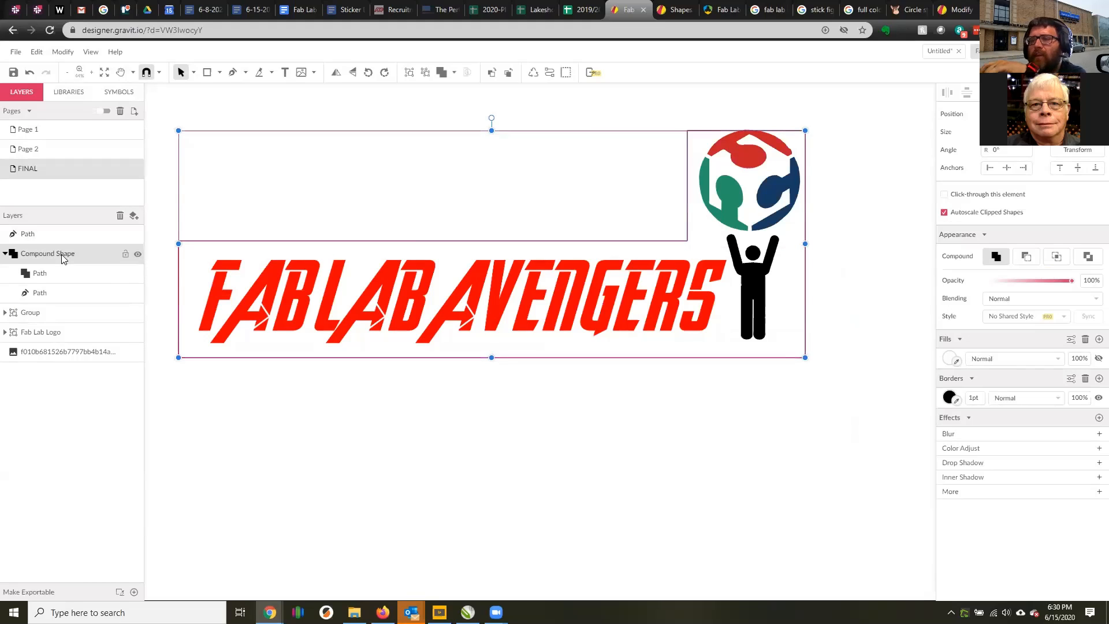
left_click(5, 254)
left_click(5, 254)
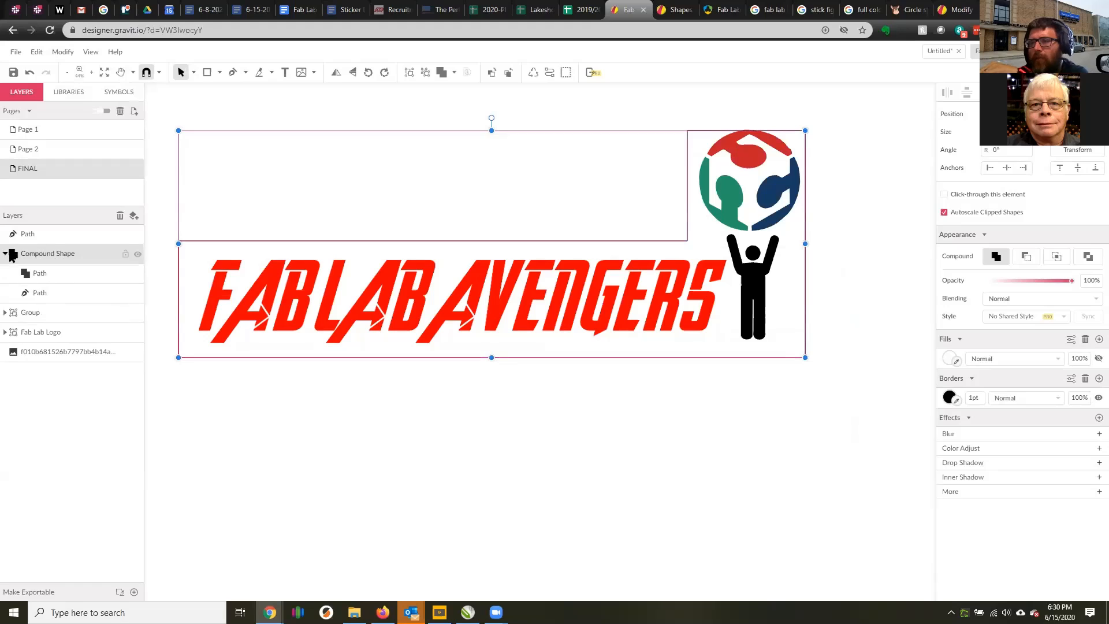
left_click(49, 280)
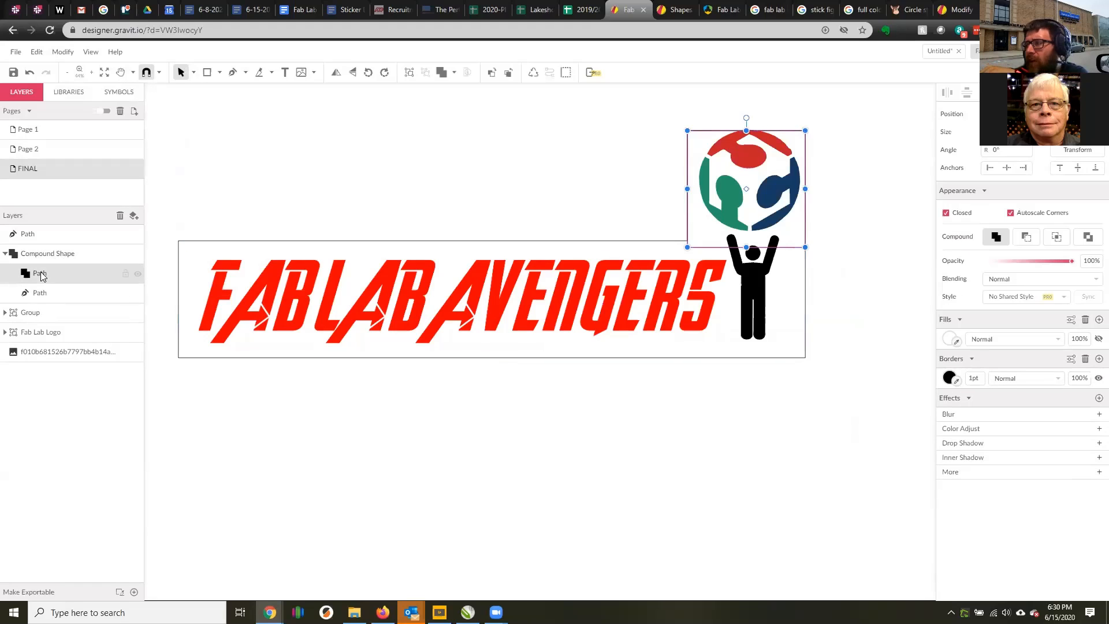
left_click(49, 300)
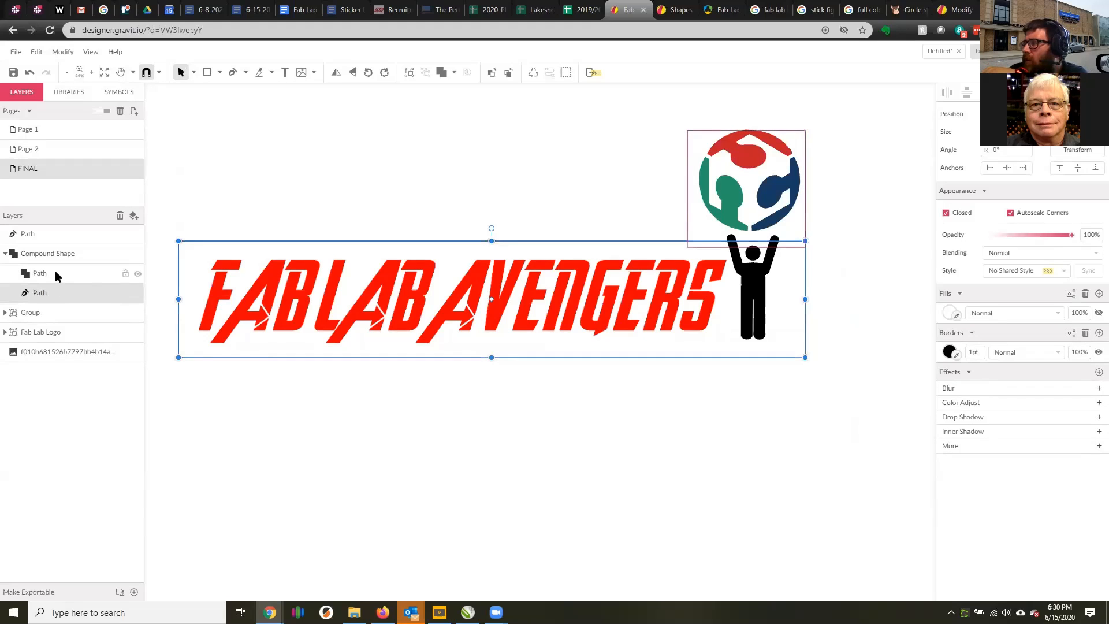
left_click(54, 271)
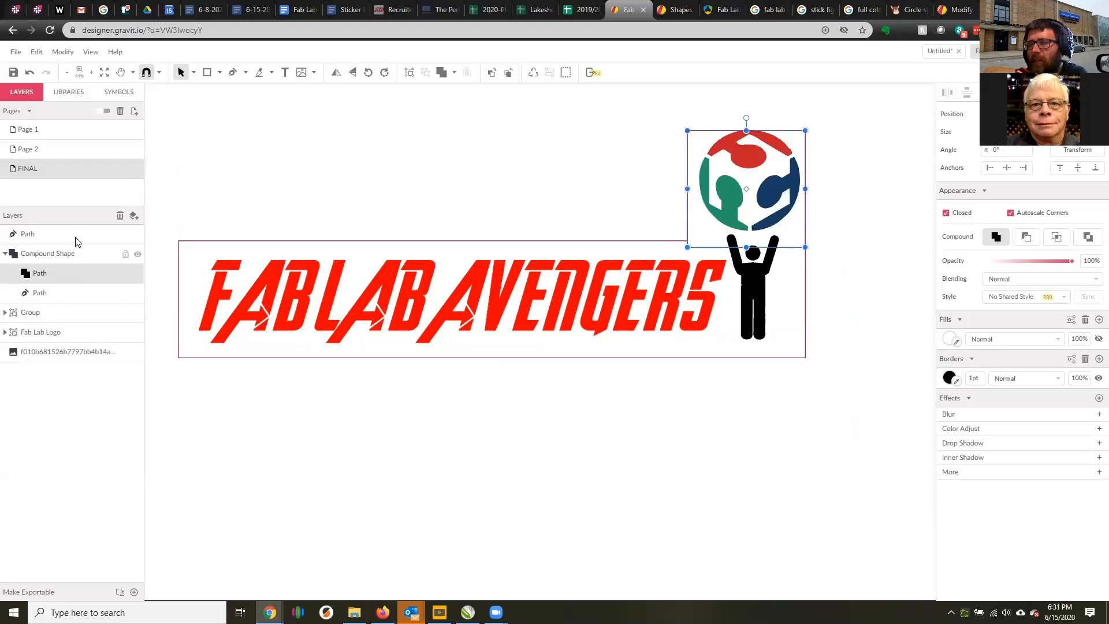
Lock the compound shape outline so that only the separate outer path stays editable.
left_click(41, 233)
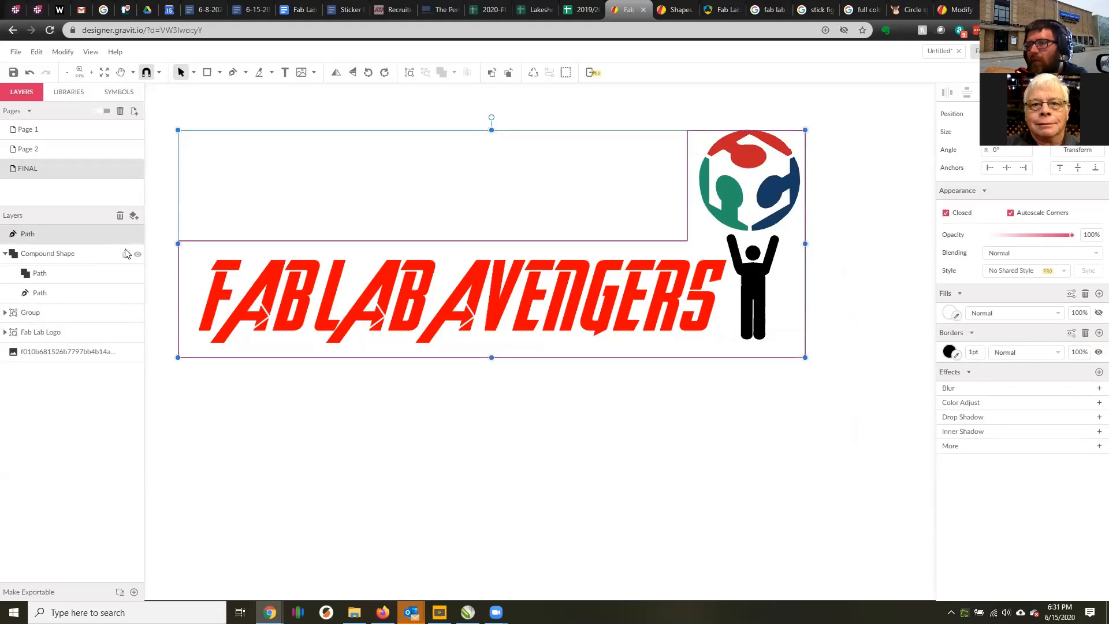
left_click(126, 255)
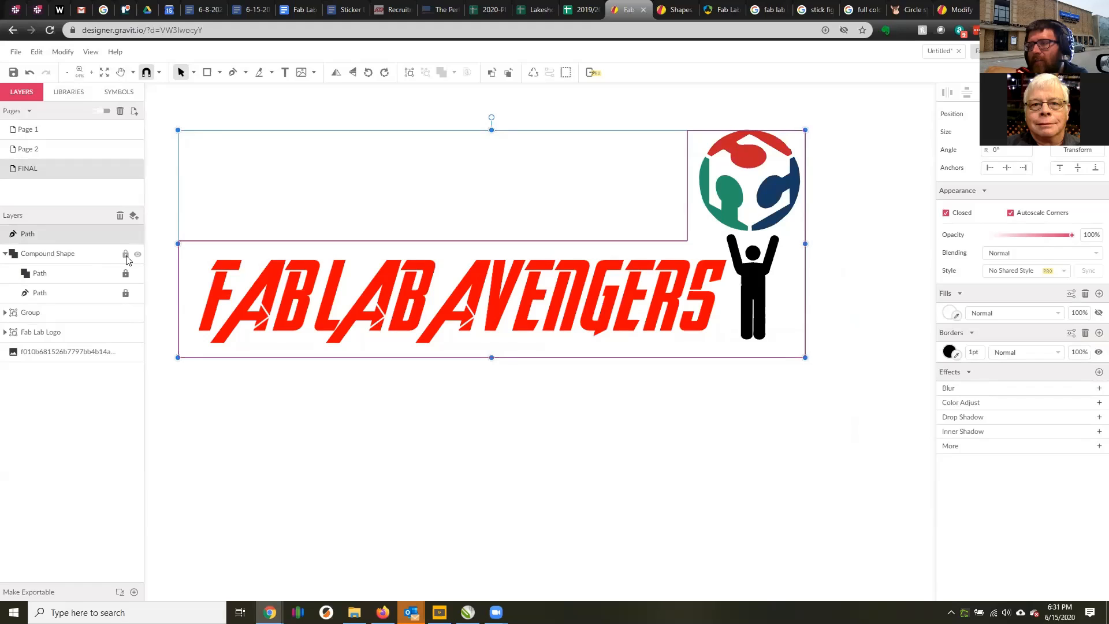
left_click(79, 231)
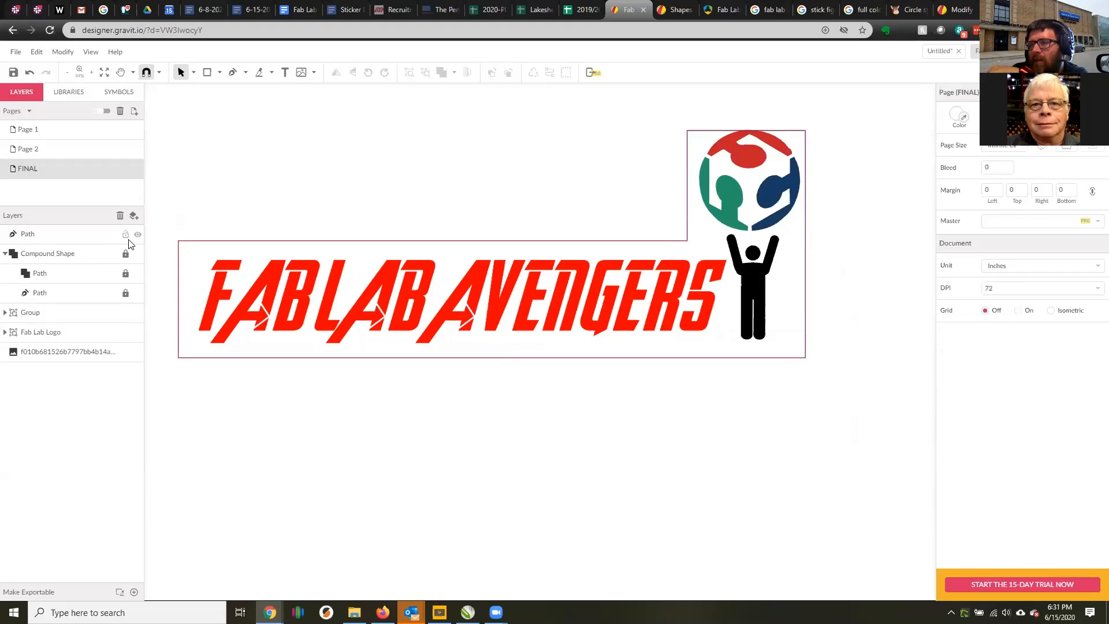
Expand the separate outer path with an offset of 2 using Expand/Shrink.
left_click(56, 233)
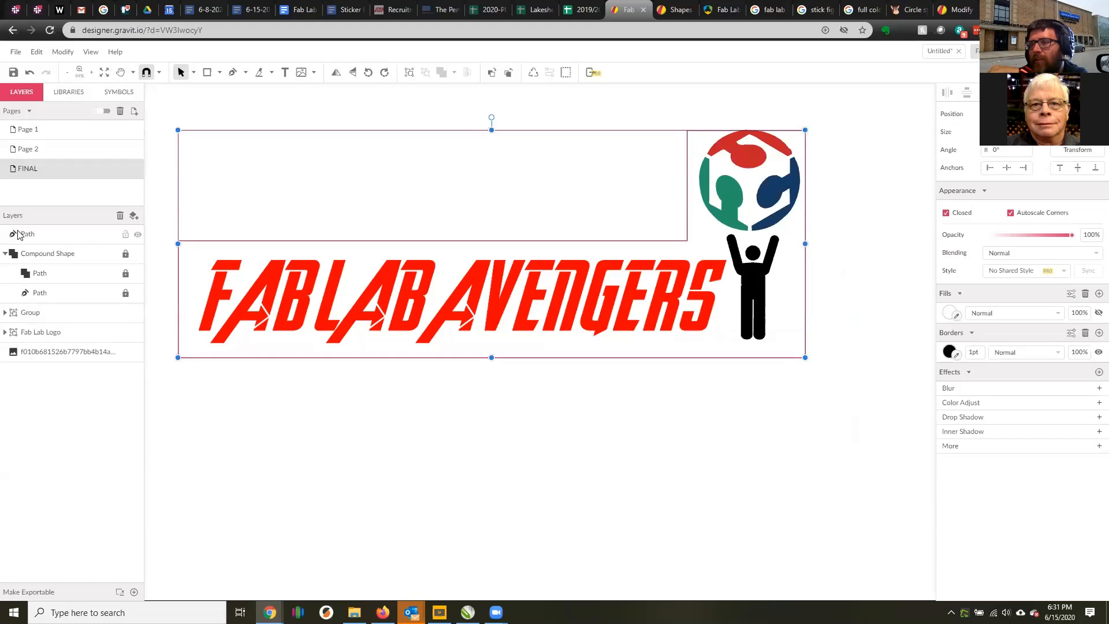
left_click(62, 52)
mouse_move(101, 273)
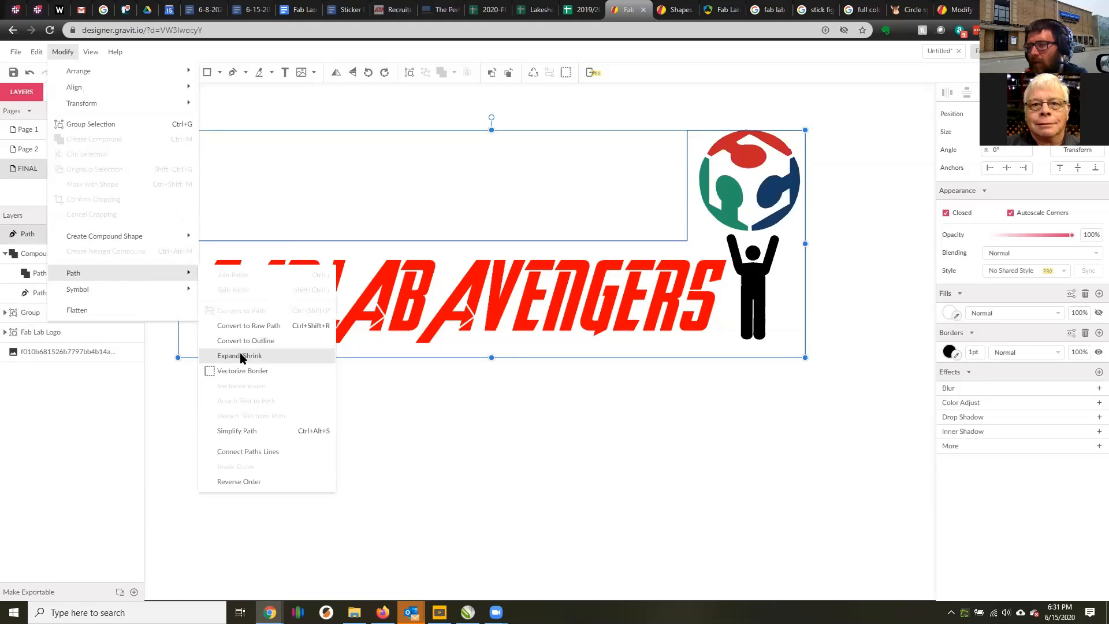
left_click(265, 355)
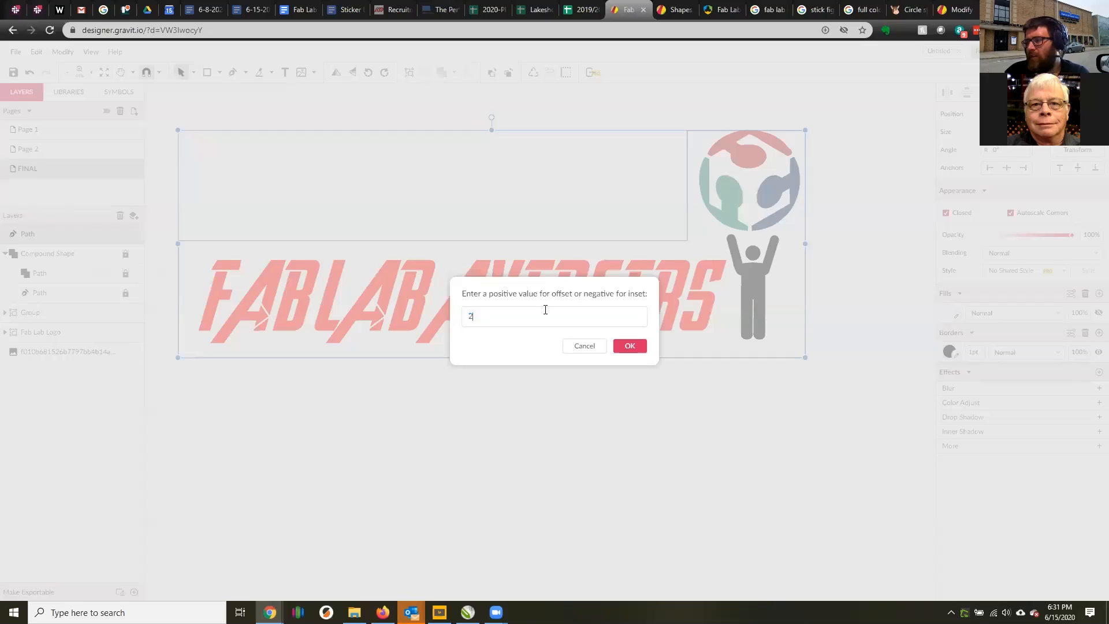
left_click(629, 346)
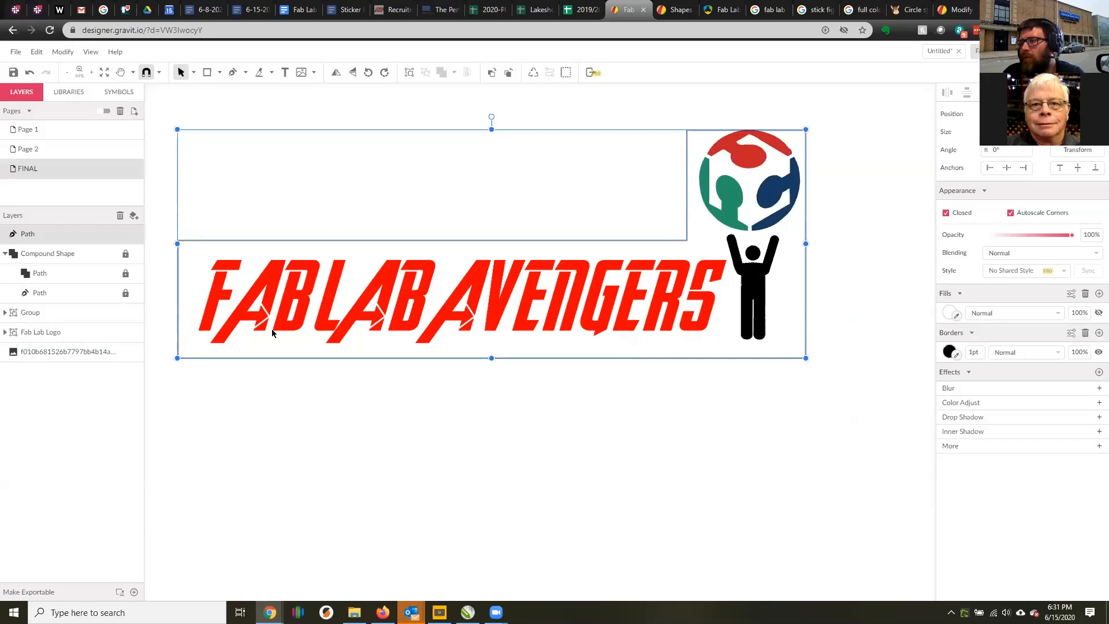
Examine up close the gap between the expanded path and the original outline near the first letter.
scroll(194, 249, "up", 3)
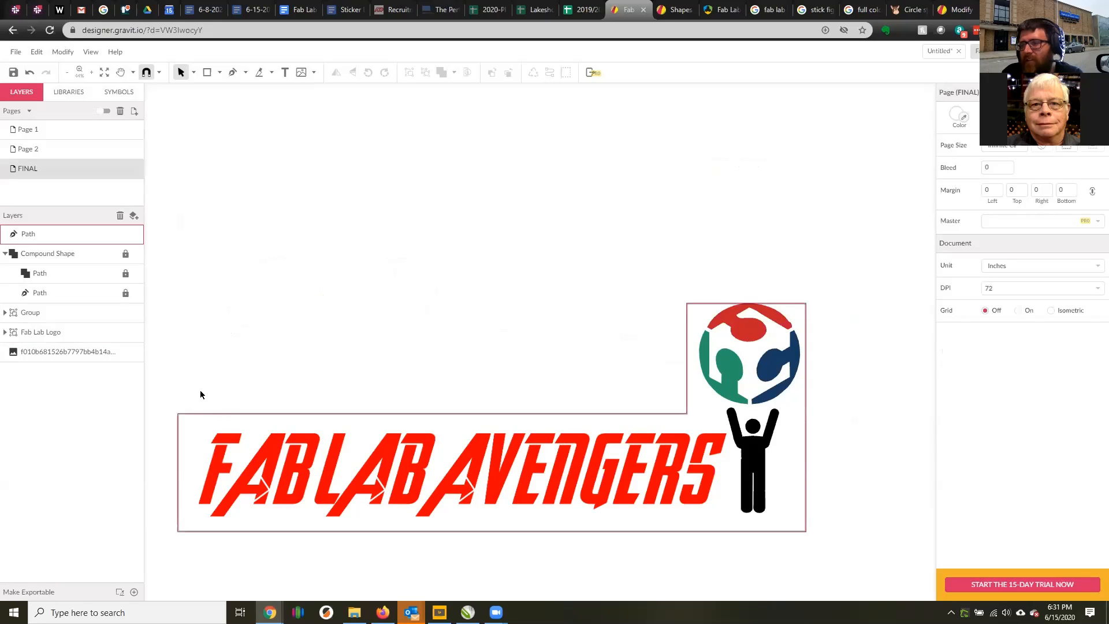
scroll(197, 381, "down", 3)
scroll(181, 249, "up", 1)
scroll(181, 253, "up", 5)
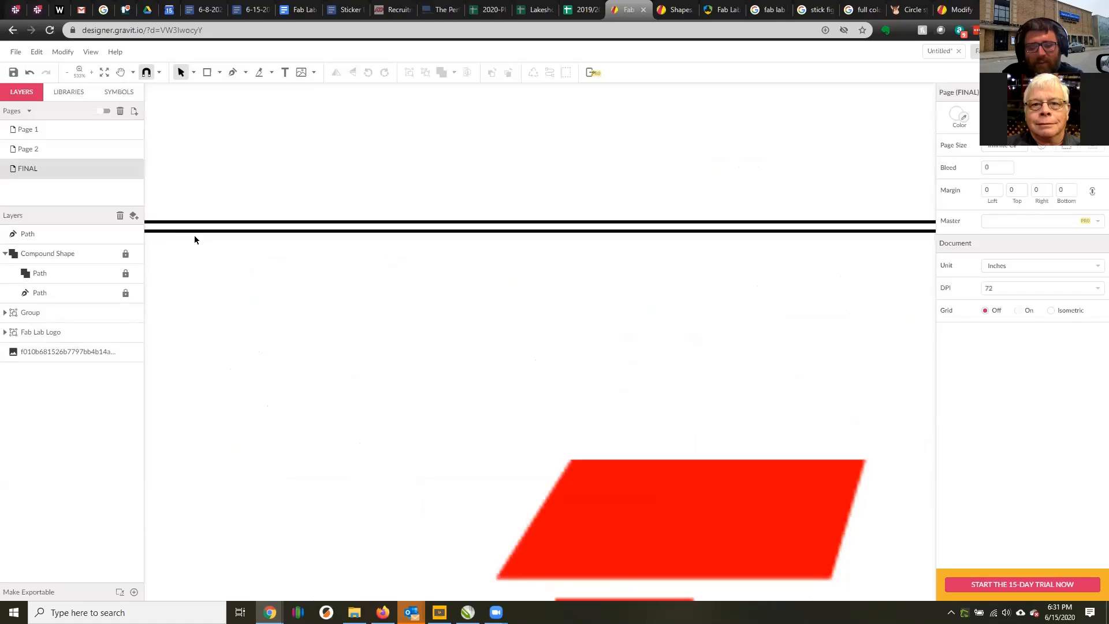
scroll(194, 237, "down", 1)
scroll(239, 248, "down", 3)
scroll(249, 247, "up", 4)
scroll(260, 249, "down", 2)
scroll(249, 252, "down", 2)
scroll(185, 224, "up", 5)
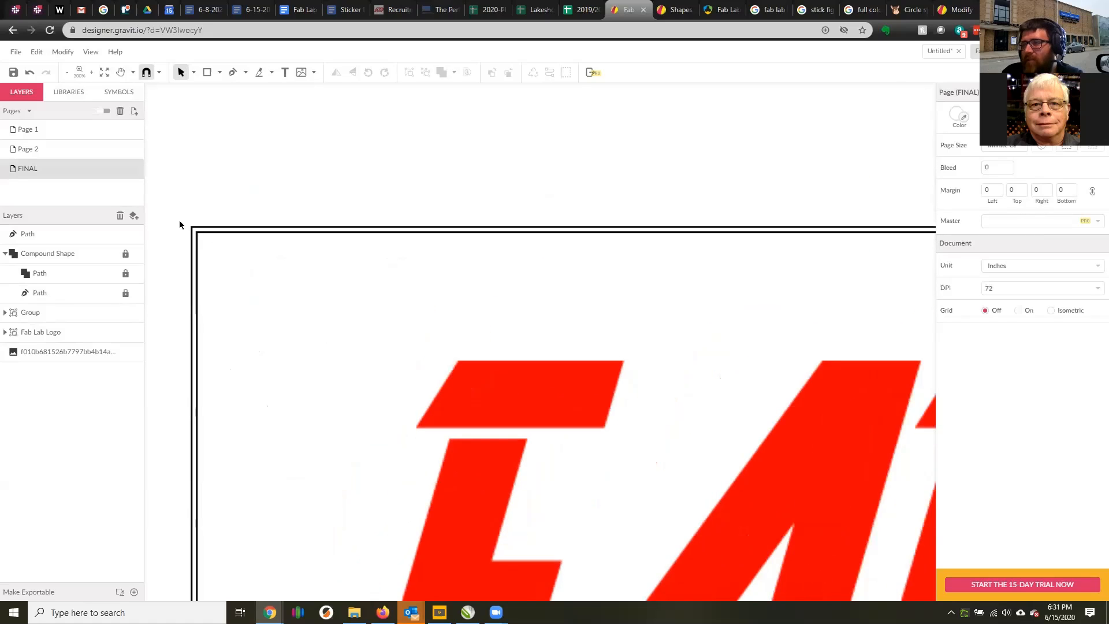
Try to stretch the expanded path outward on all four sides to form an even margin around the original outline.
left_click(212, 230)
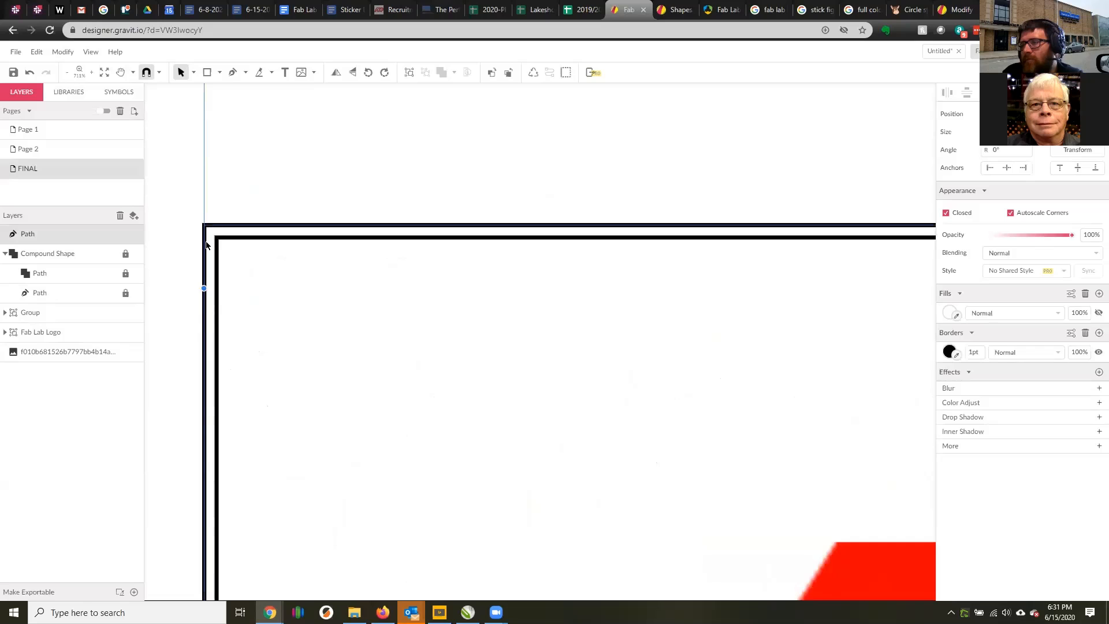
scroll(280, 268, "down", 8)
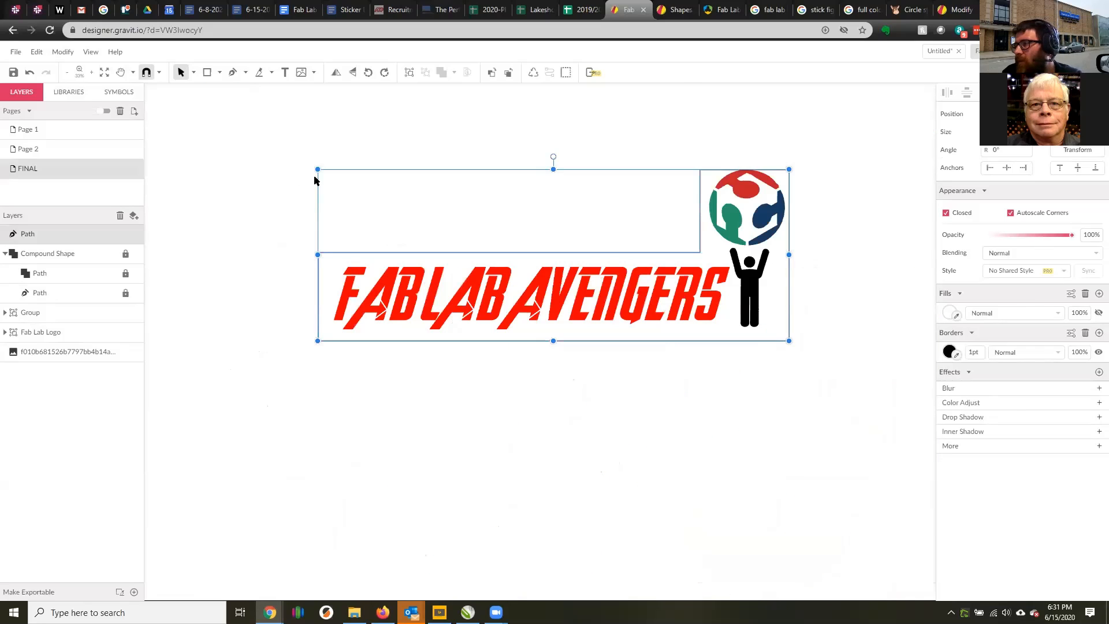
left_click_drag(317, 169, 301, 164)
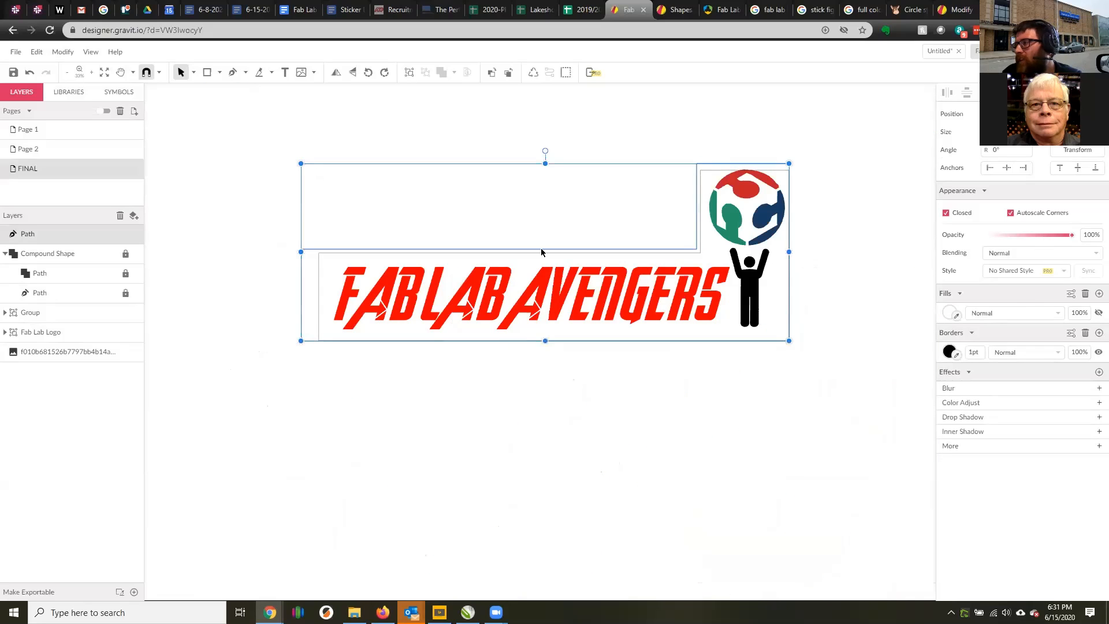
left_click_drag(791, 252, 805, 251)
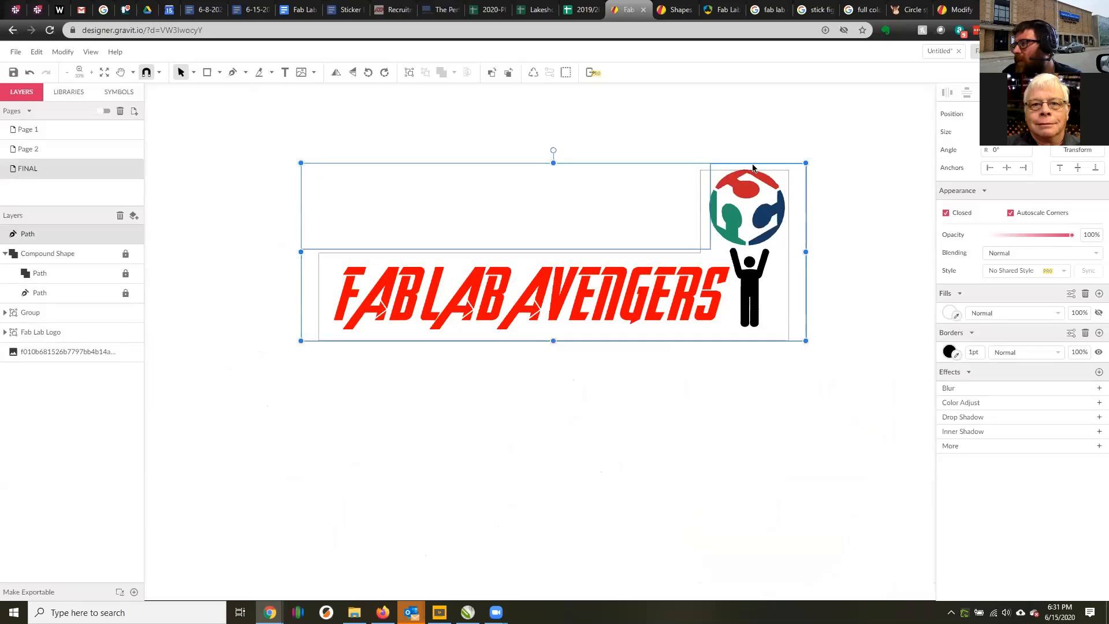
left_click_drag(554, 163, 553, 158)
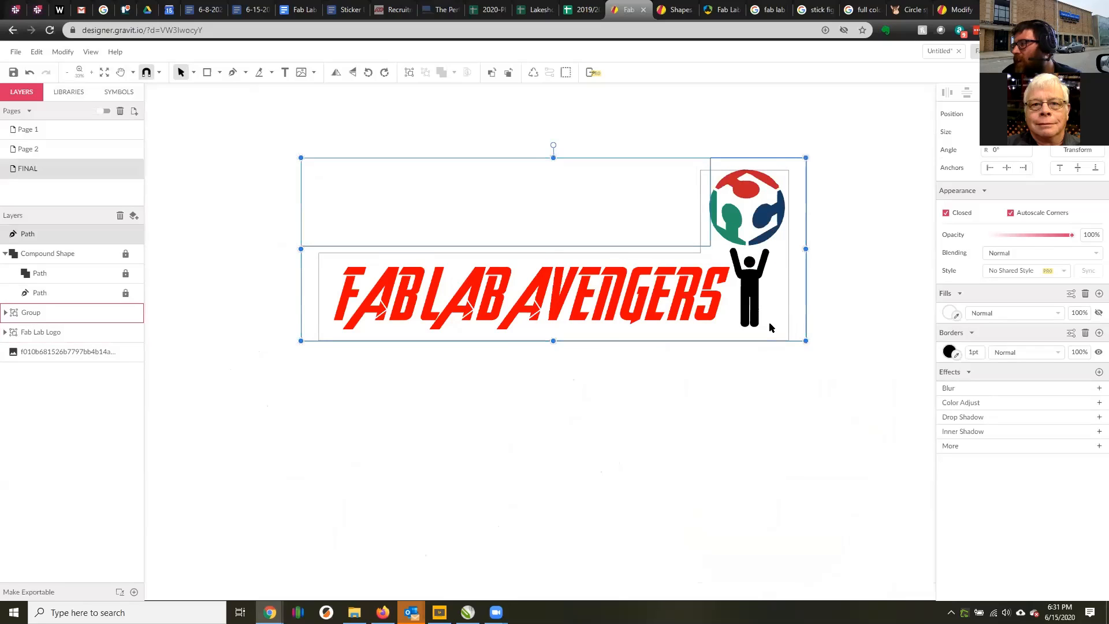
left_click_drag(554, 340, 553, 351)
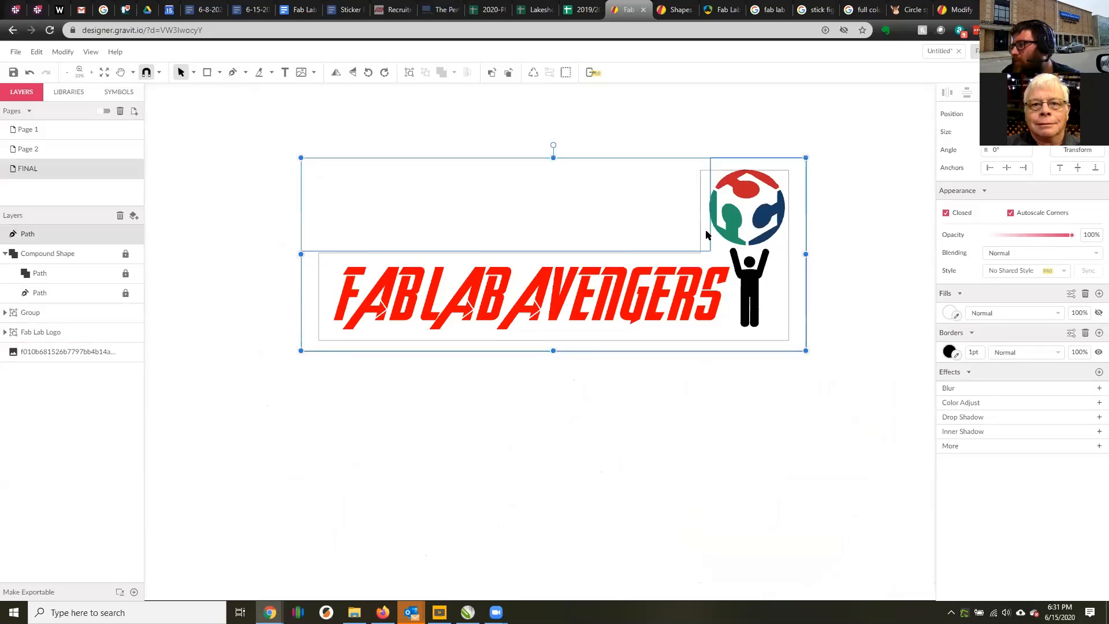
left_click_drag(804, 254, 792, 251)
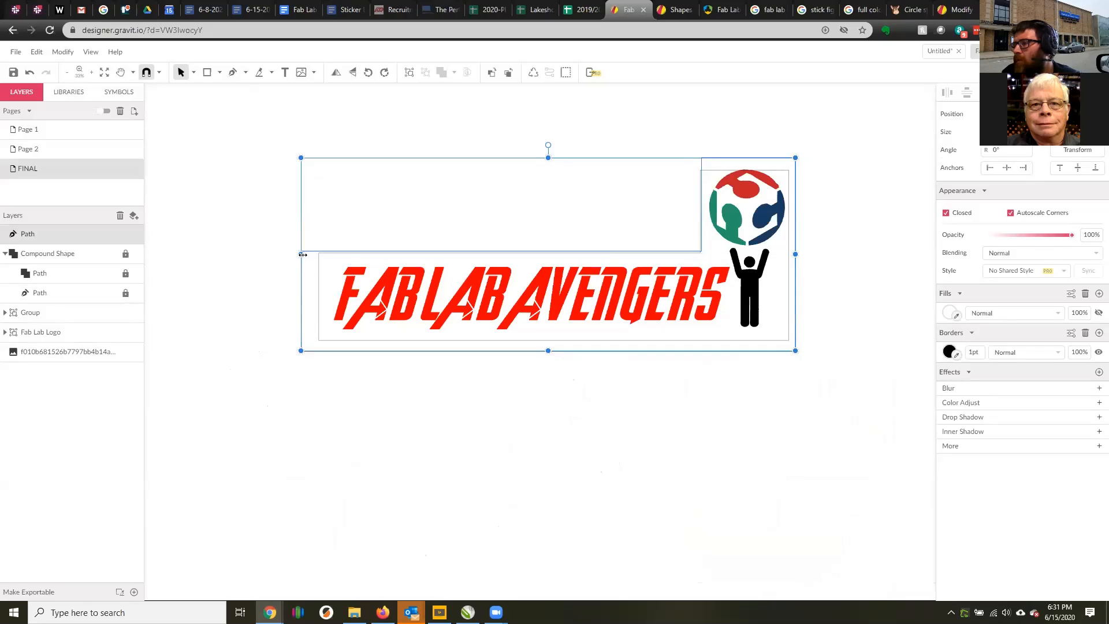
left_click_drag(303, 254, 297, 254)
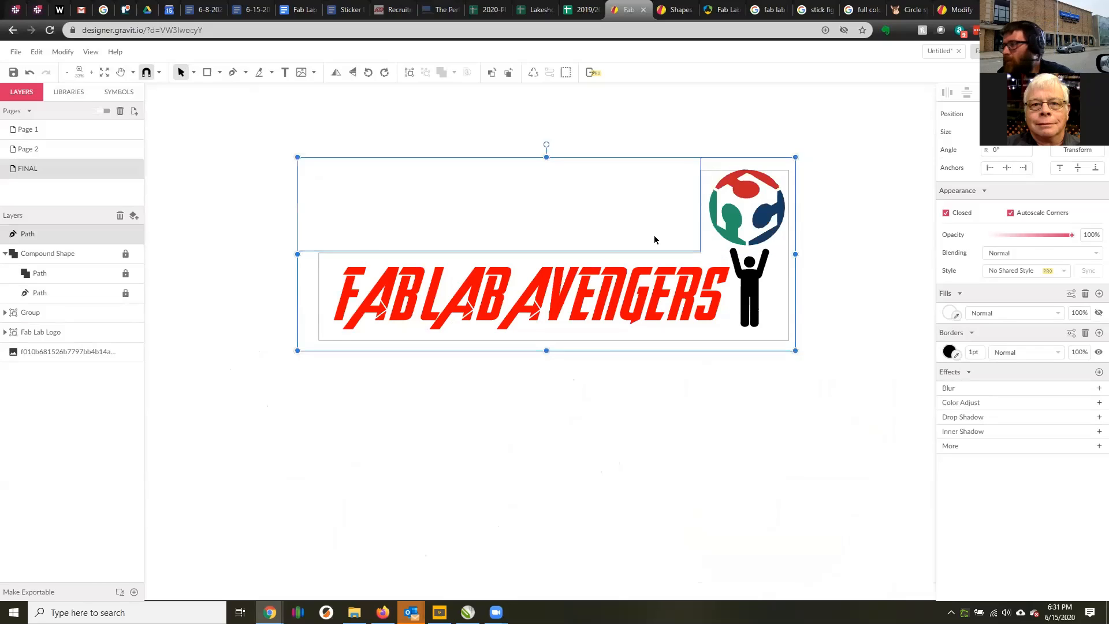
Delete the stretched outer path, leaving the compound shape outline in place.
key("Delete")
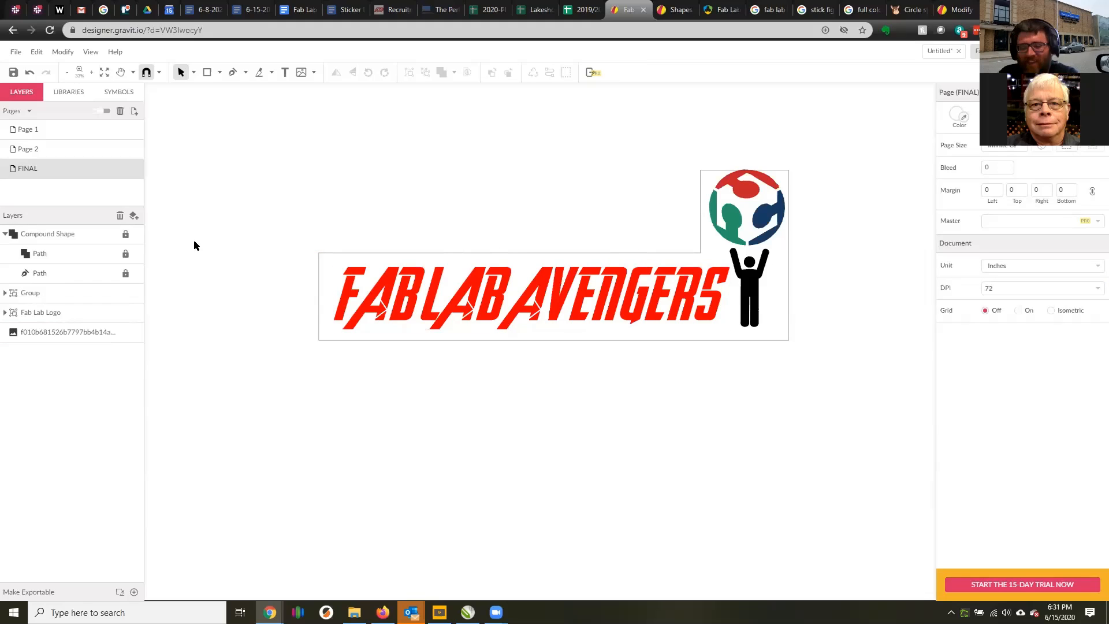
key("ctrl+z")
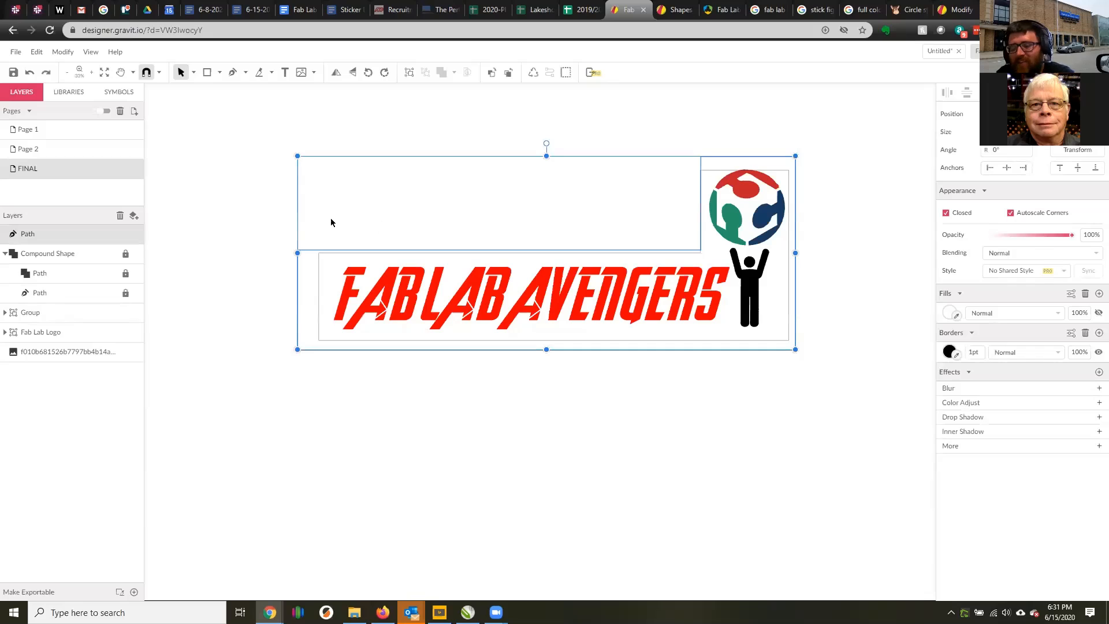
key("Delete")
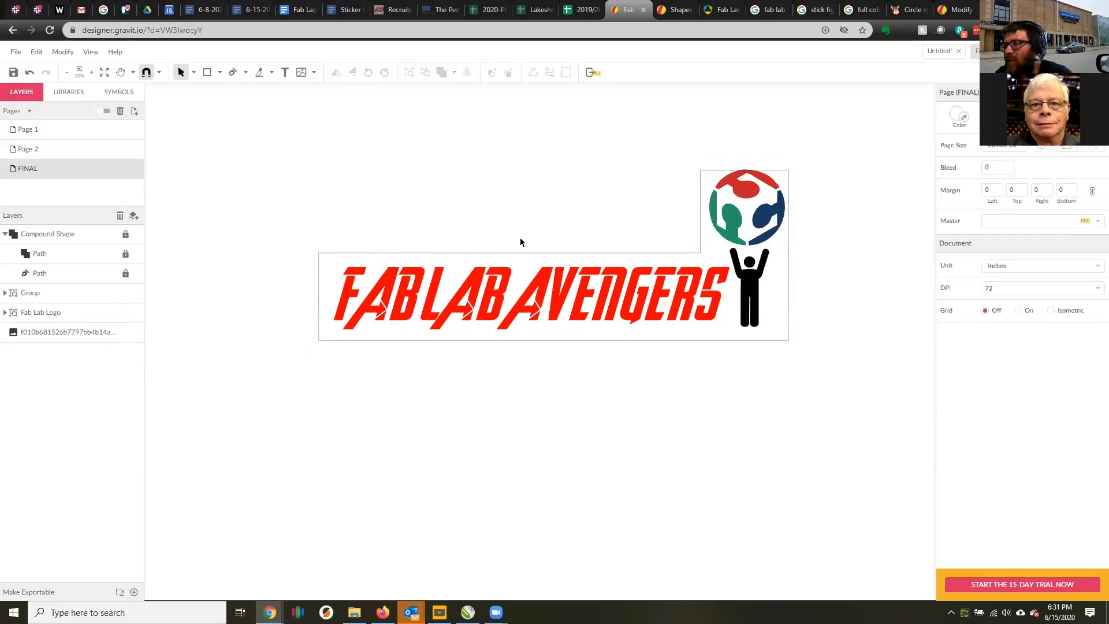
Shrink the globe logo and stick figure together and place them beside the final S, matching the lettering's height.
left_click(779, 233)
left_click(759, 281, "shift")
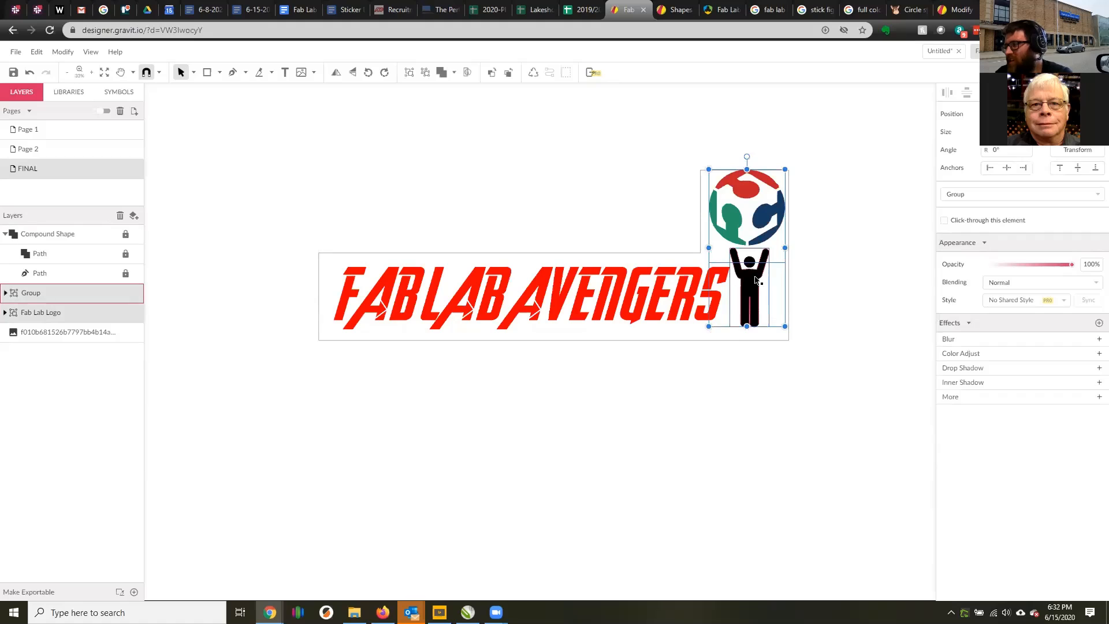
left_click_drag(759, 281, 744, 458)
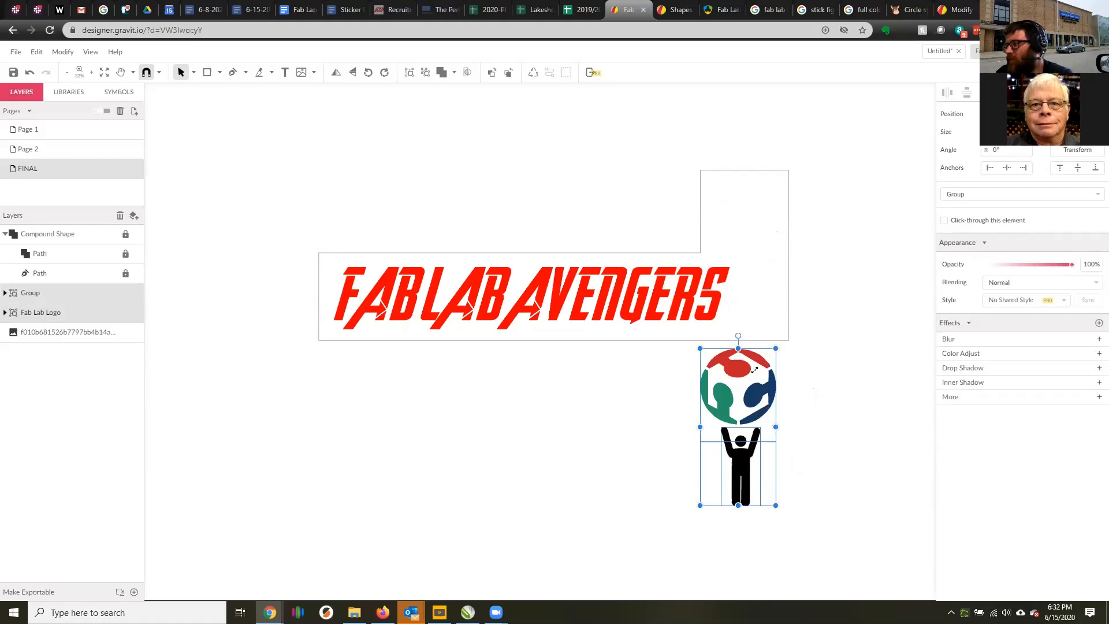
left_click_drag(775, 349, 755, 391)
left_click_drag(717, 424, 746, 267)
left_click_drag(785, 236, 772, 258)
left_click(784, 225)
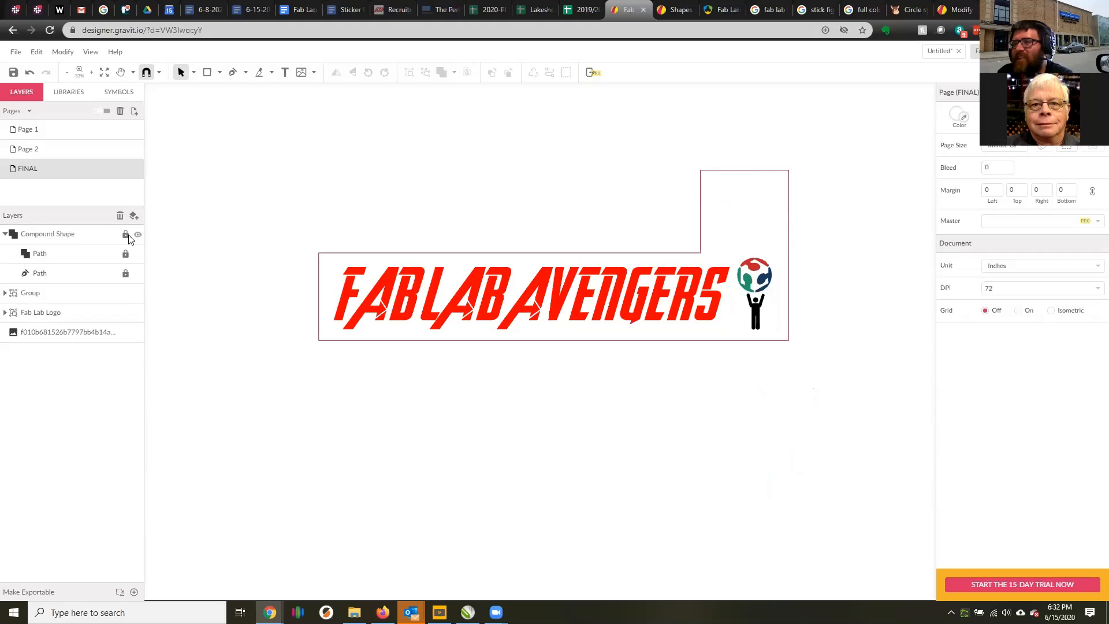
Replace the L-shaped compound outline with a rectangle drawn around the lettering, globe and stick figure.
left_click(700, 183)
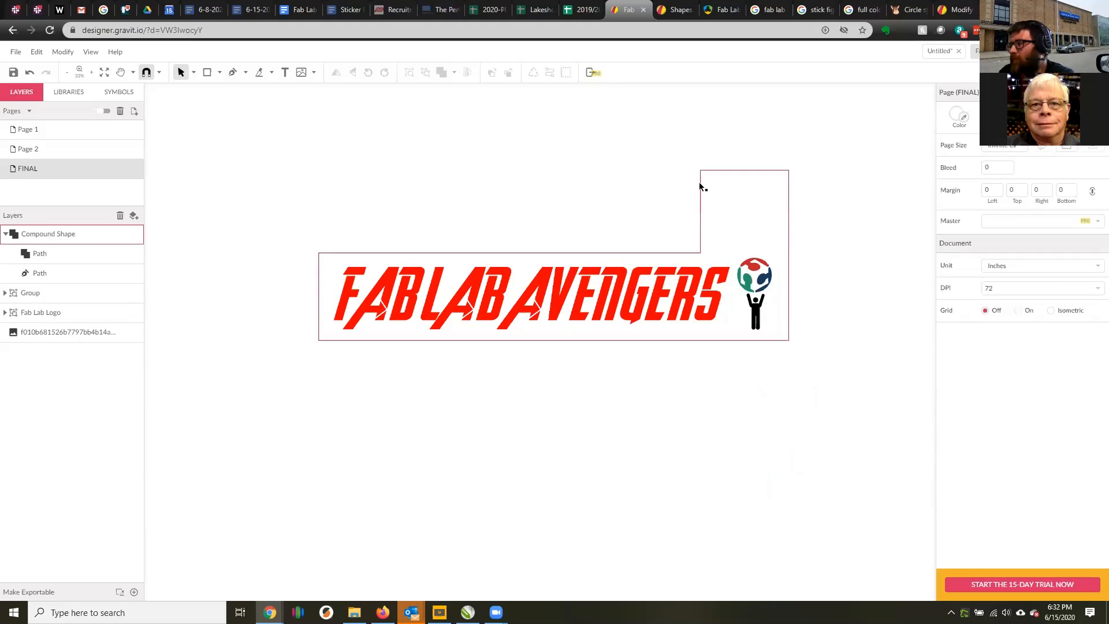
key("Delete")
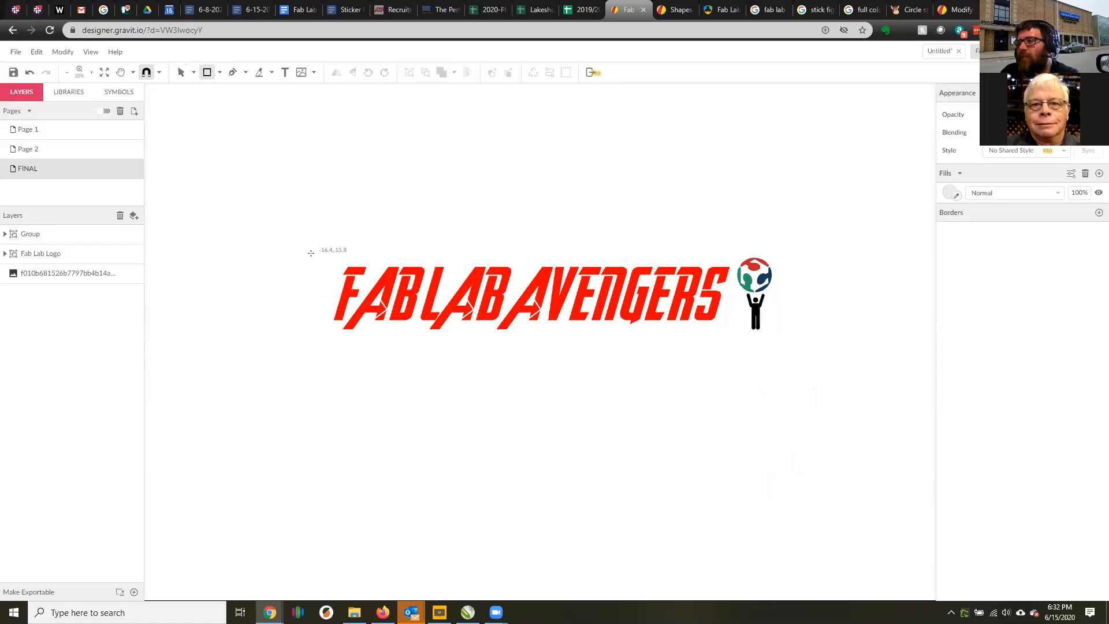
left_click_drag(310, 250, 784, 341)
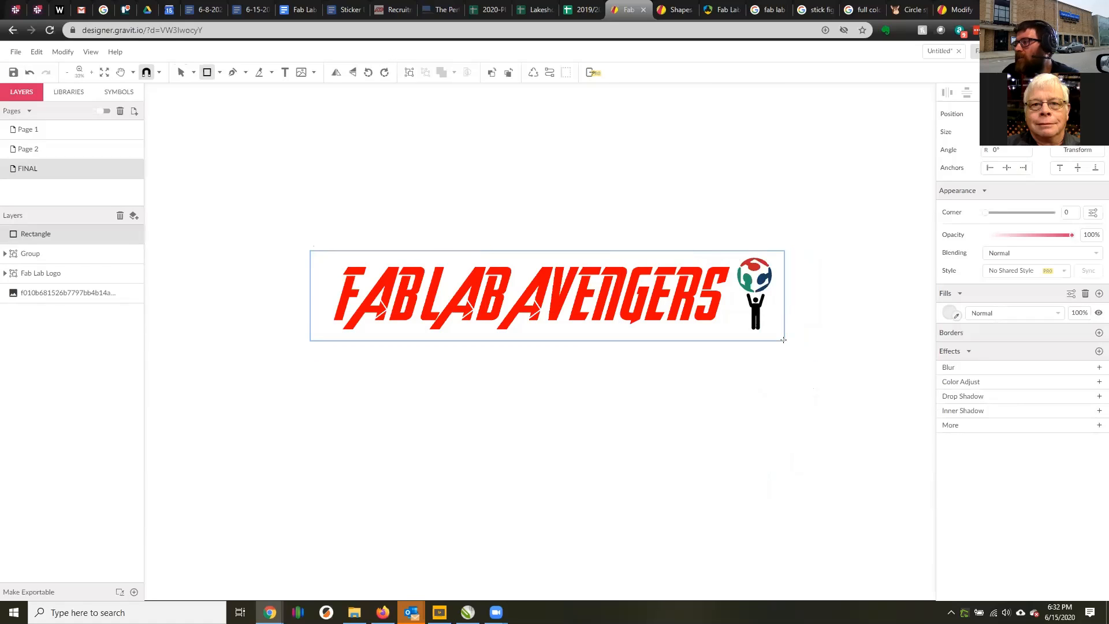
Fill the new rectangle with white and send it to the back, behind all artwork.
left_click(956, 315)
left_click(837, 277)
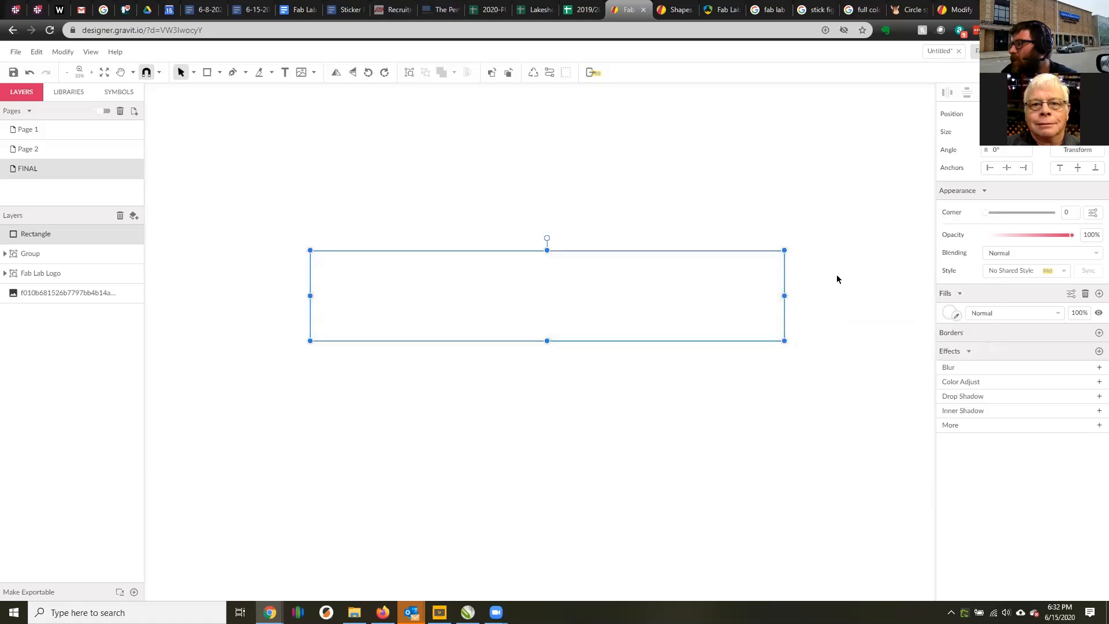
right_click(730, 276)
mouse_move(764, 302)
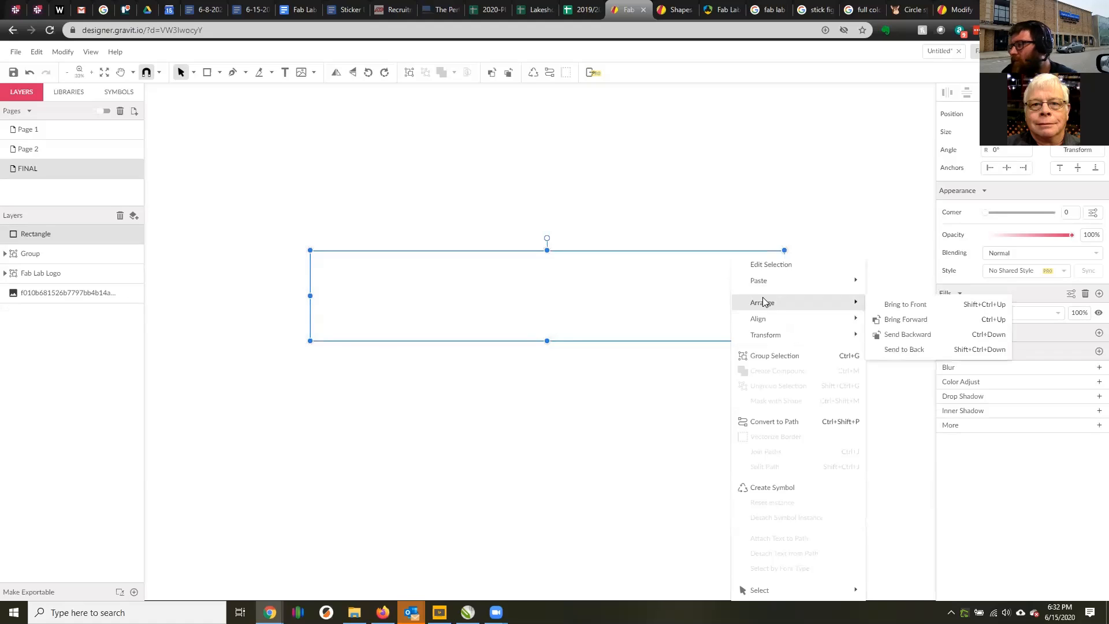
left_click(898, 348)
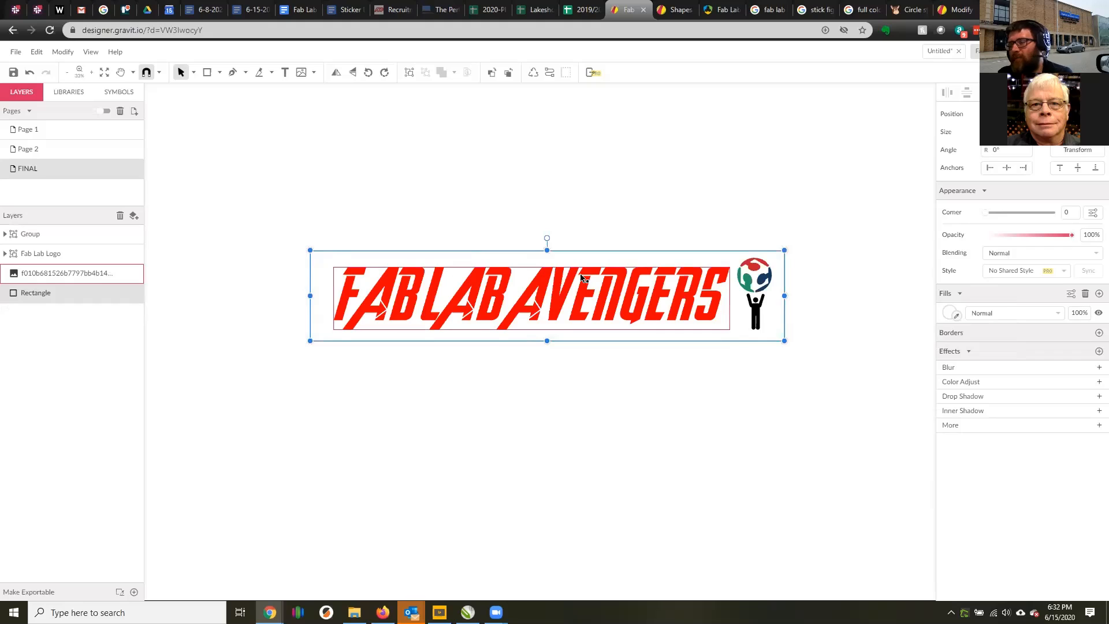
Add a 1 pt black border to the white rectangle.
left_click(1099, 332)
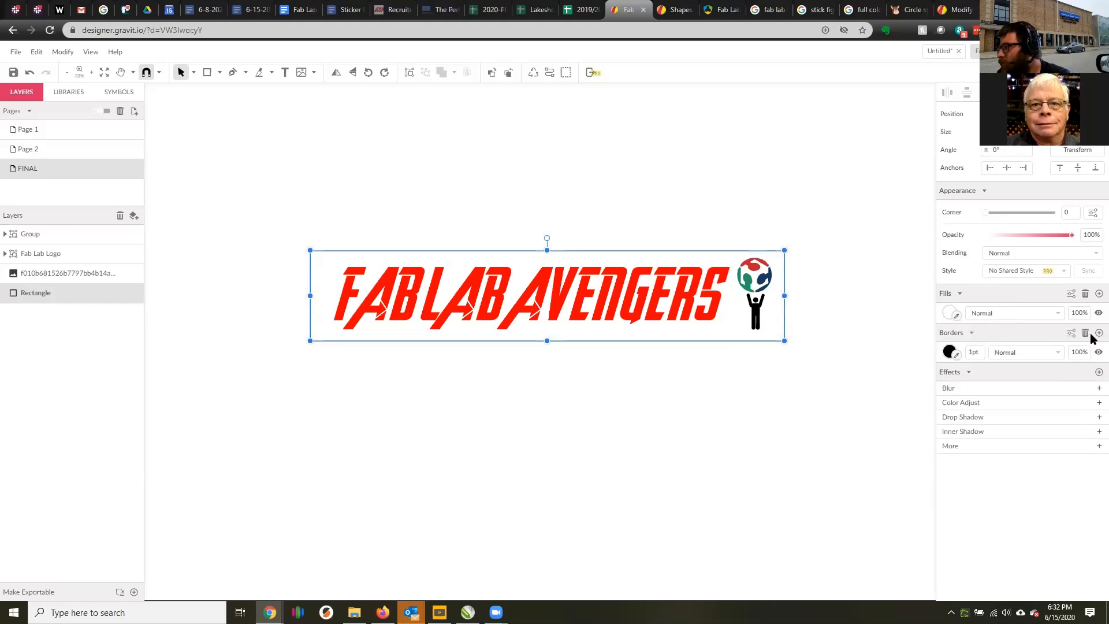
left_click(884, 325)
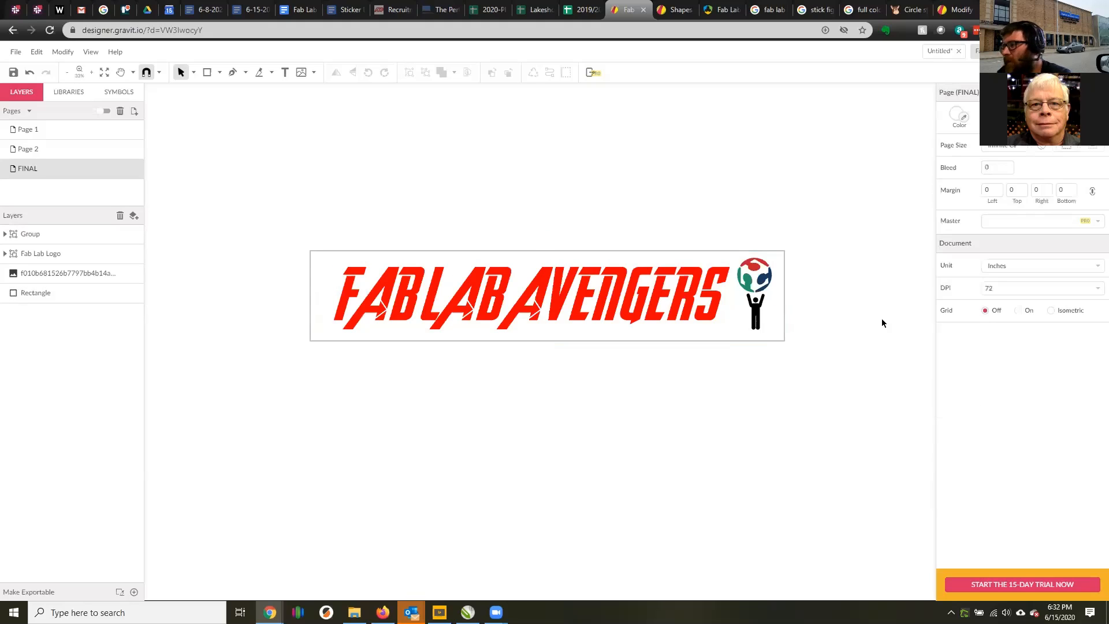
Round the white rectangle's corners to 1.13 and convert the rounded rectangle to a path.
scroll(786, 332, "up", 3)
scroll(791, 317, "down", 3)
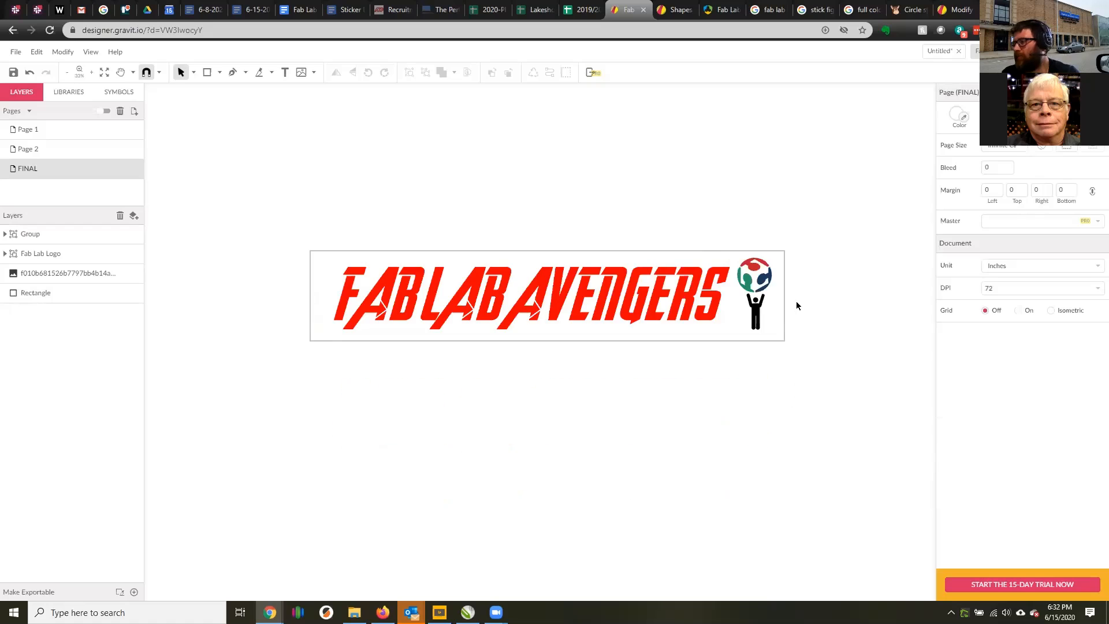
scroll(751, 216, "up", 5)
scroll(785, 195, "down", 5)
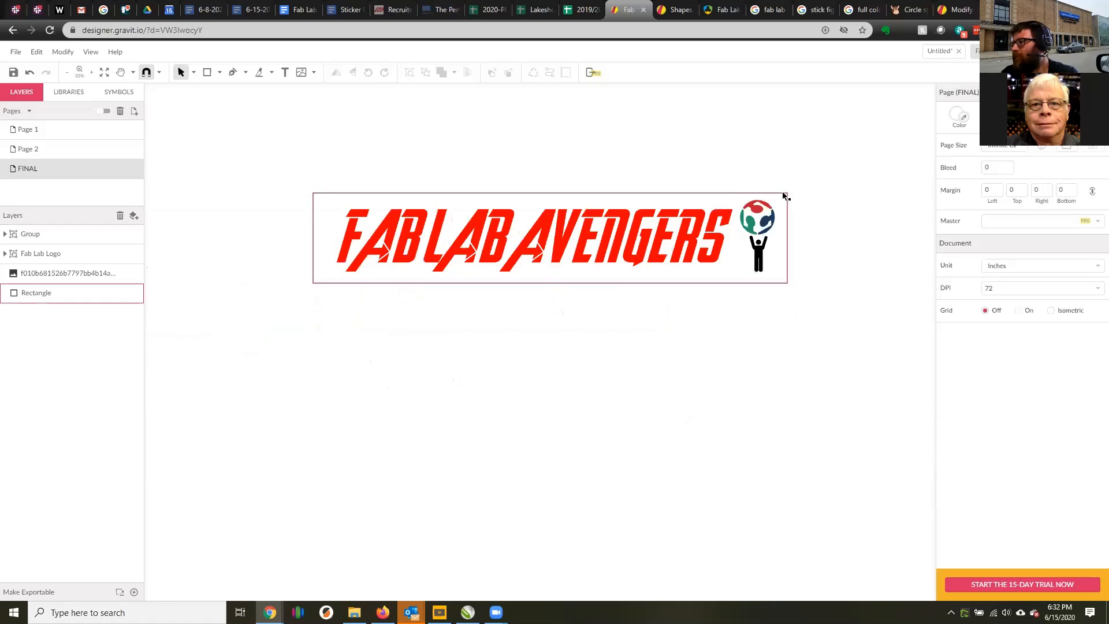
left_click(782, 193)
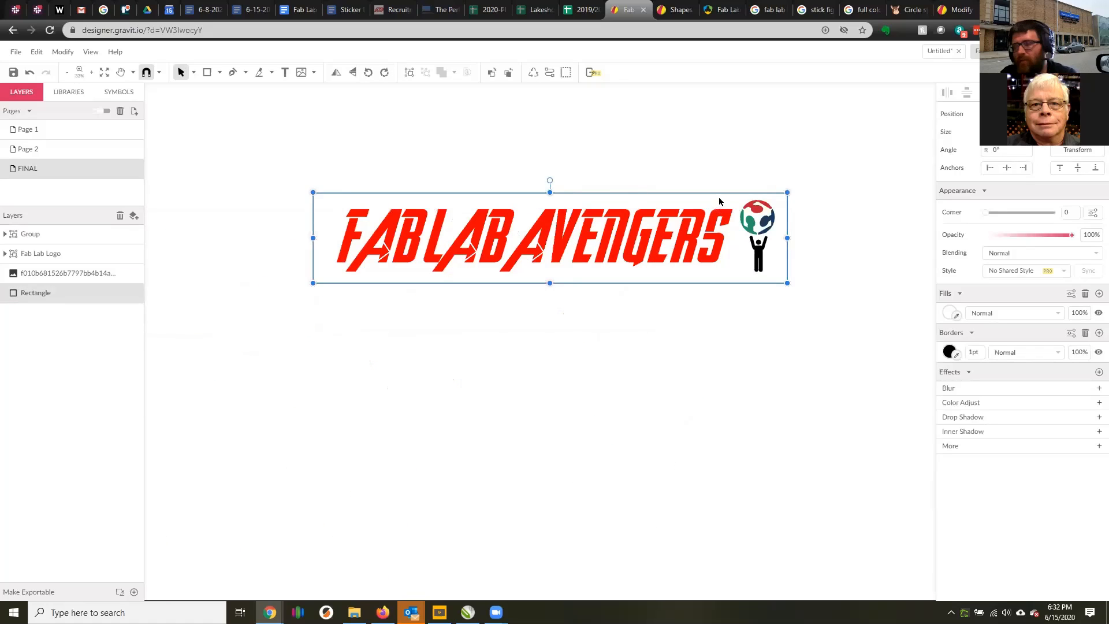
left_click_drag(781, 201, 770, 211)
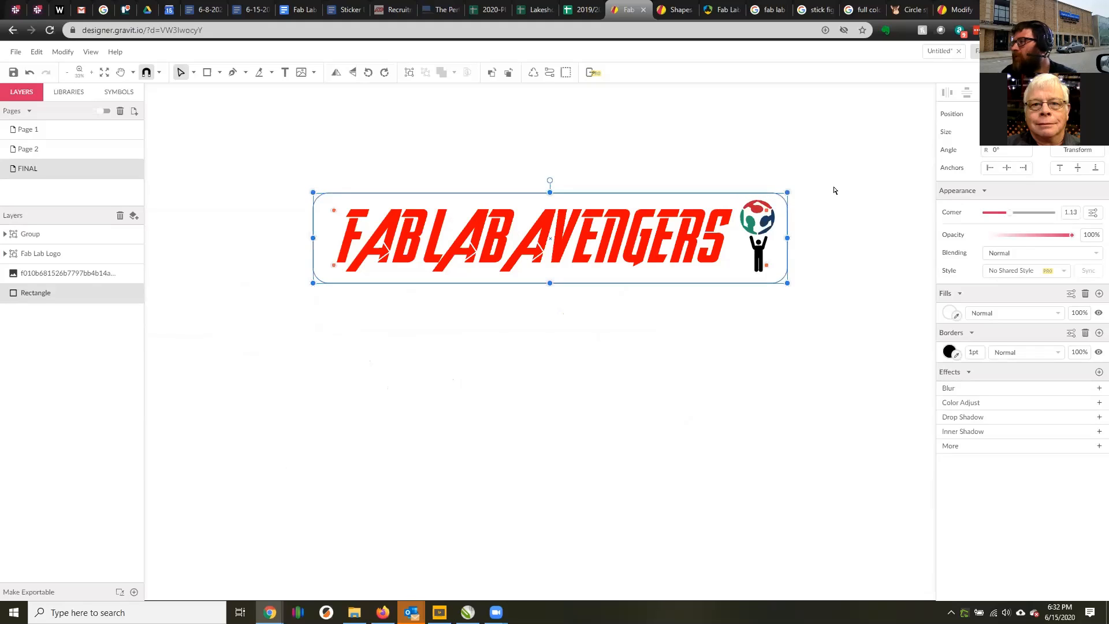
left_click(784, 204)
left_click(784, 201)
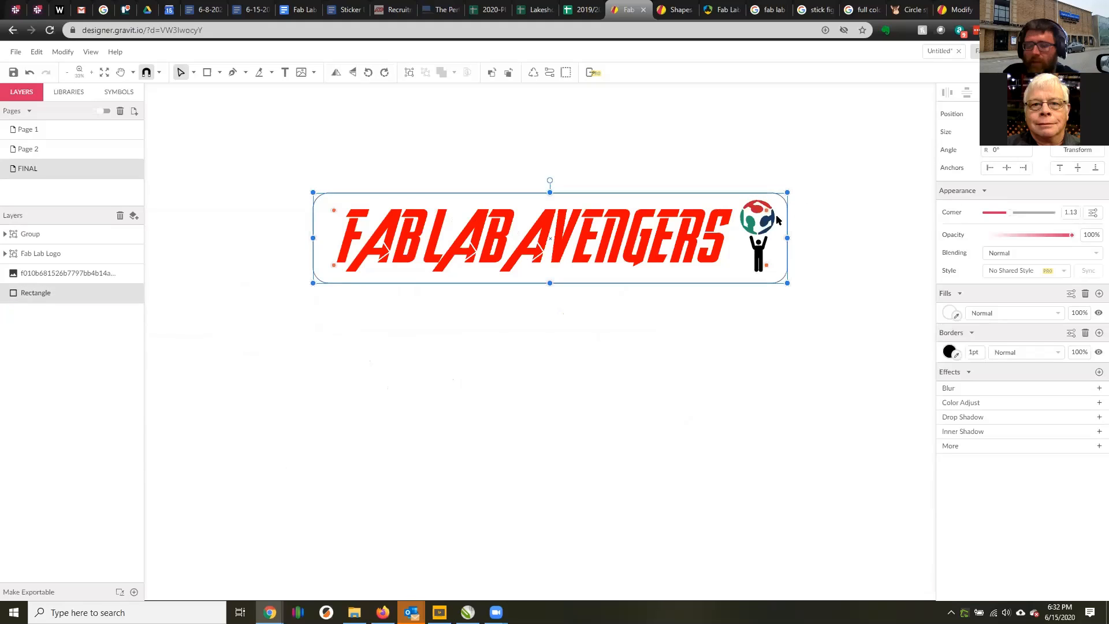
right_click(350, 197)
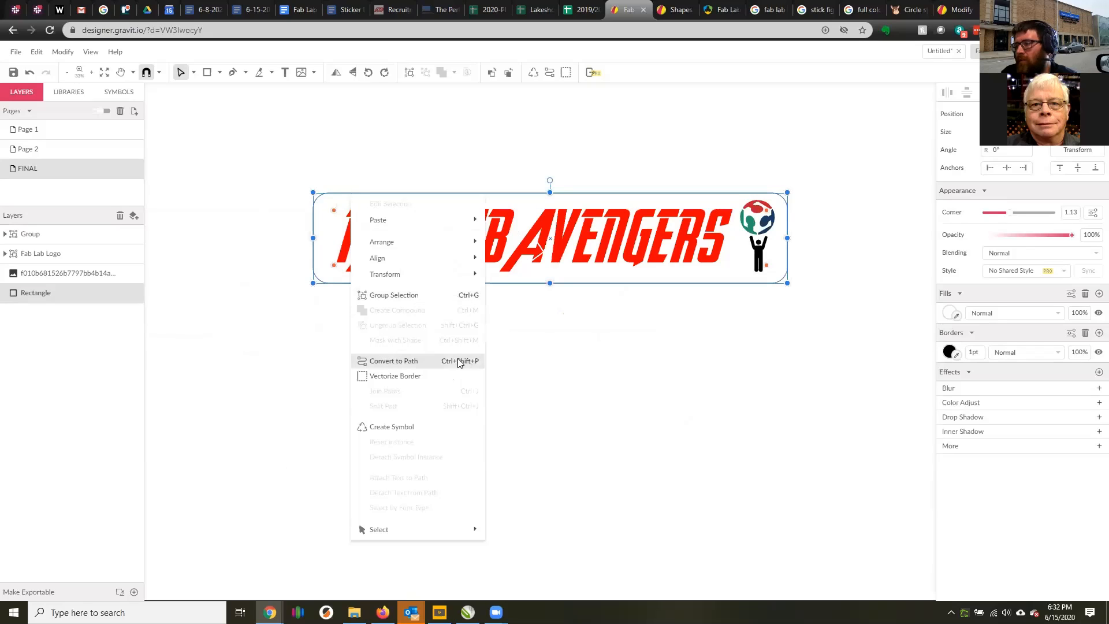
left_click(427, 362)
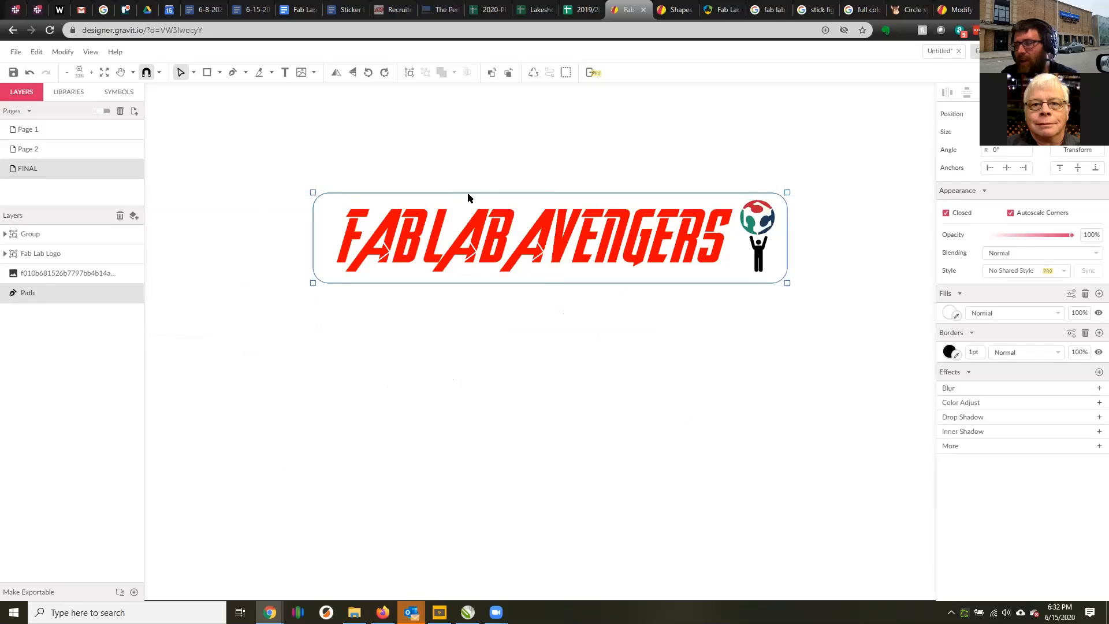
Place a slightly enlarged copy of the rounded path around the original outline.
key("ctrl+v")
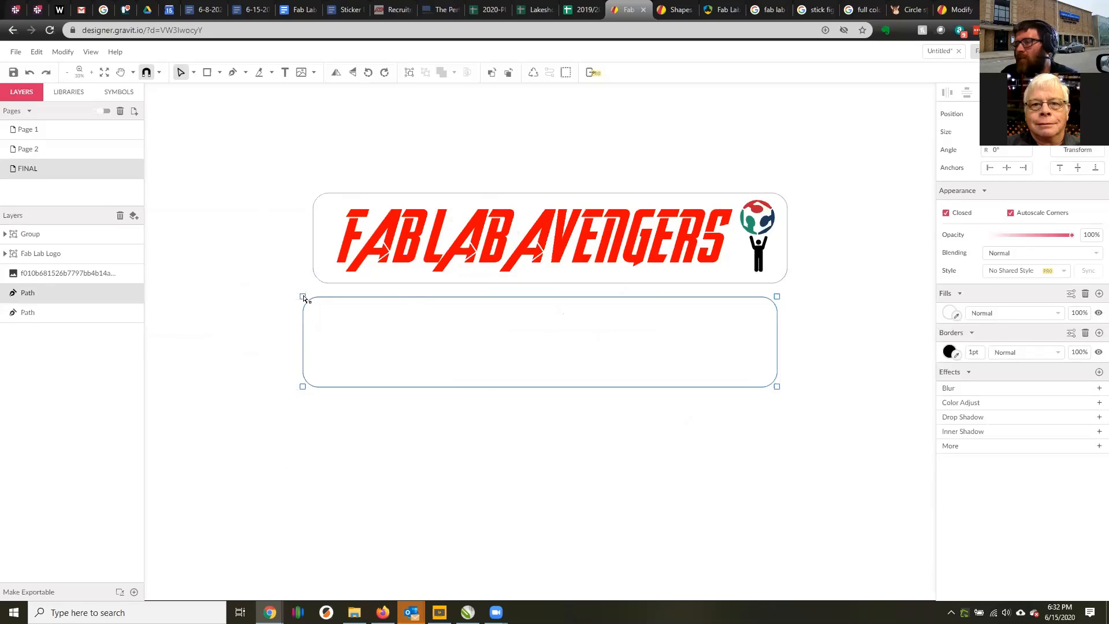
left_click(193, 72)
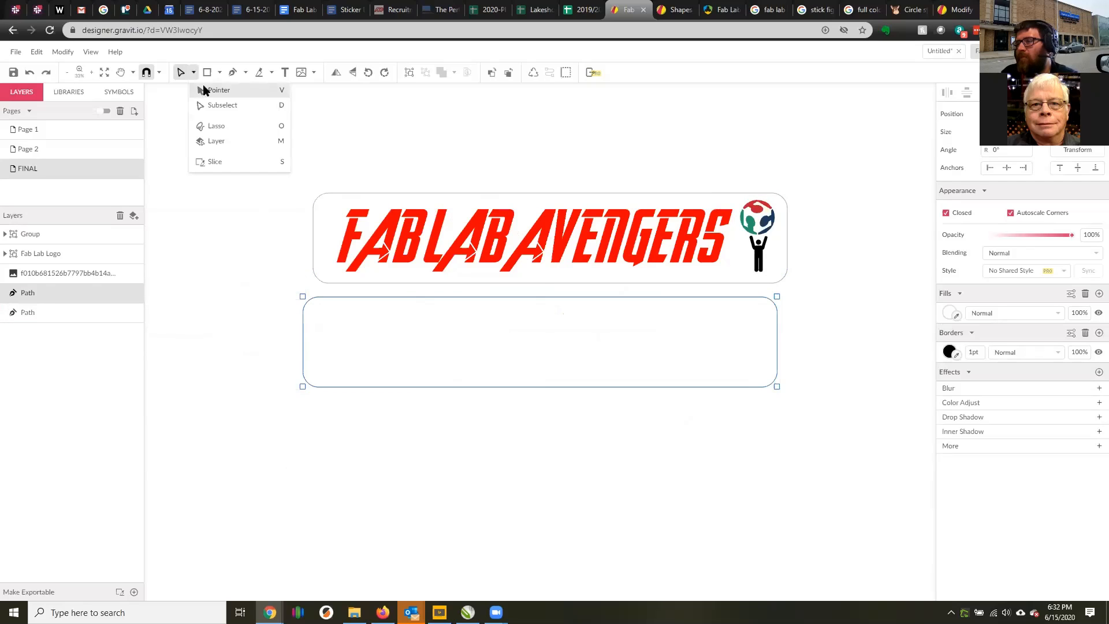
left_click(203, 89)
left_click_drag(306, 296, 258, 286)
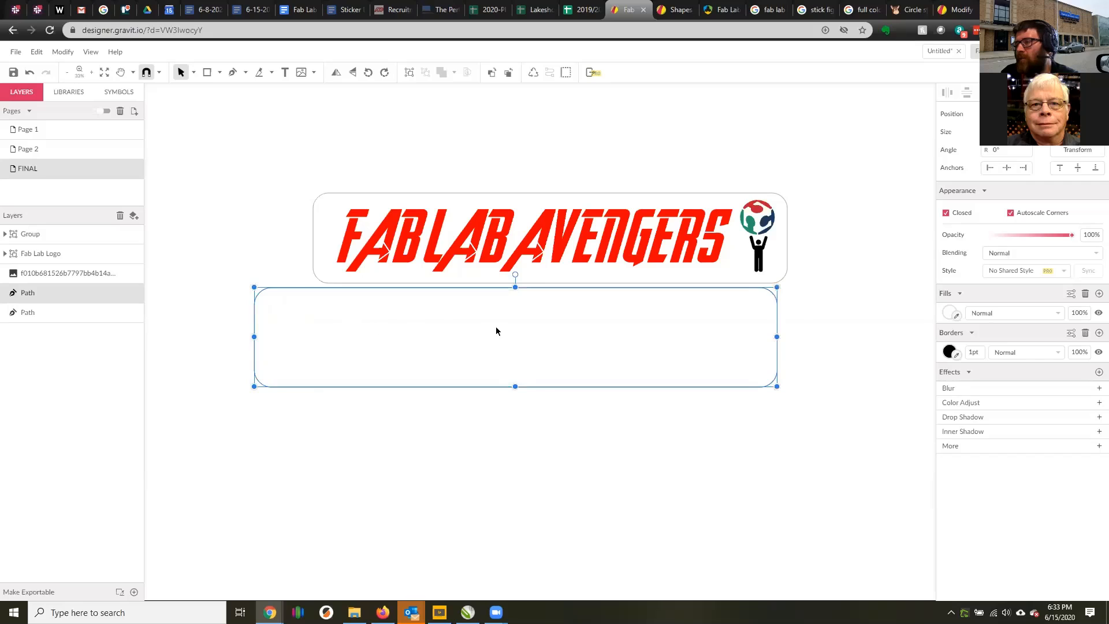
left_click_drag(495, 331, 547, 231)
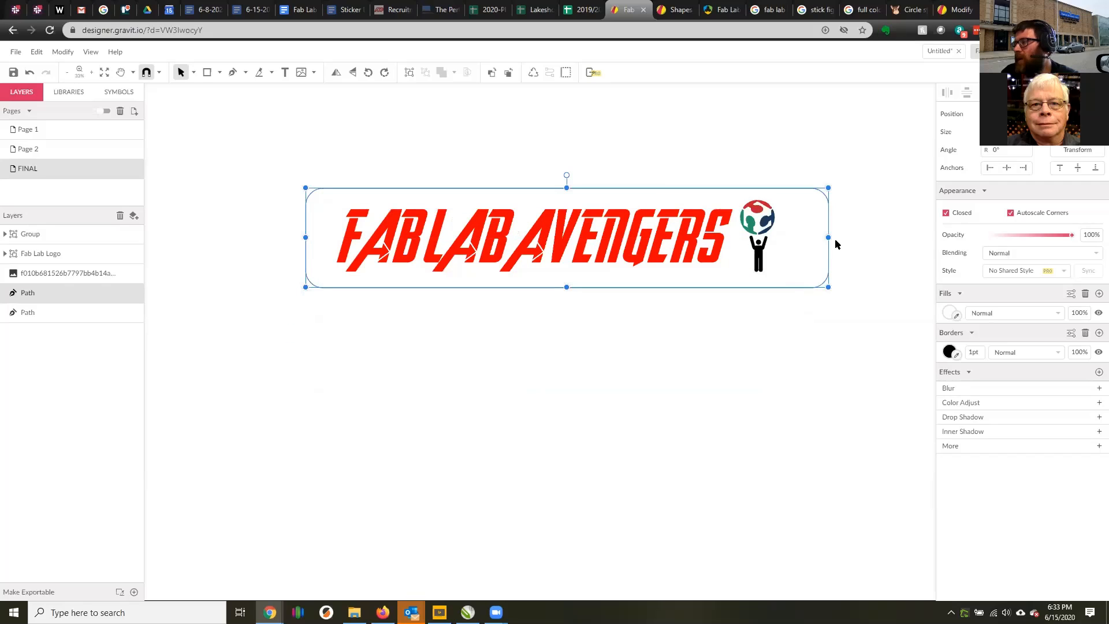
left_click_drag(827, 238, 807, 238)
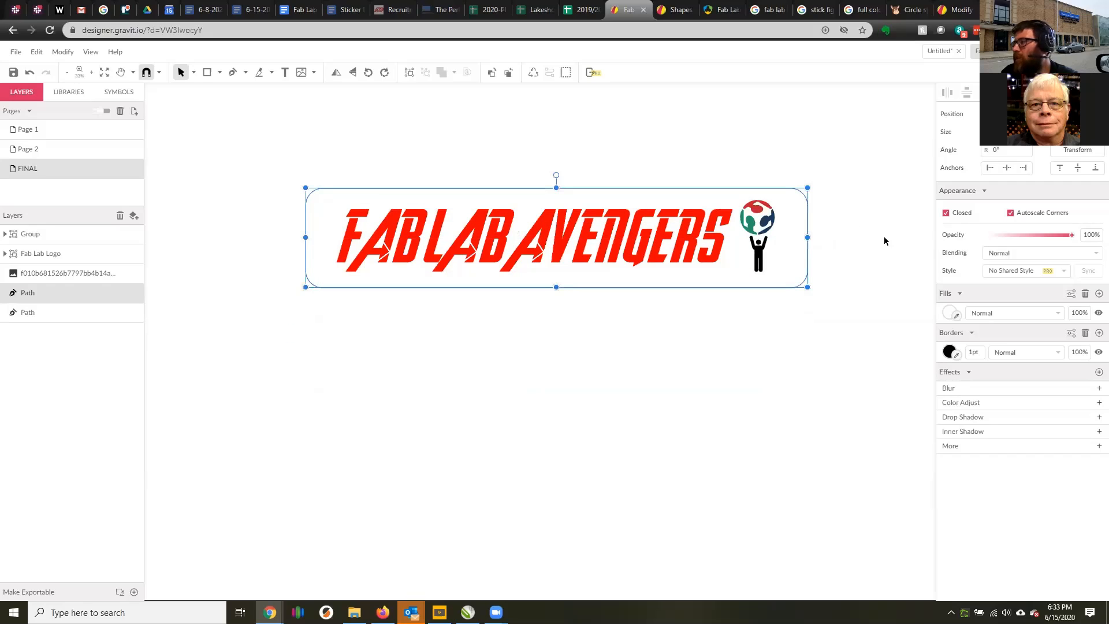
Hide the larger path's fill and narrow the path to leave an even margin around the inner outline.
left_click(1091, 312)
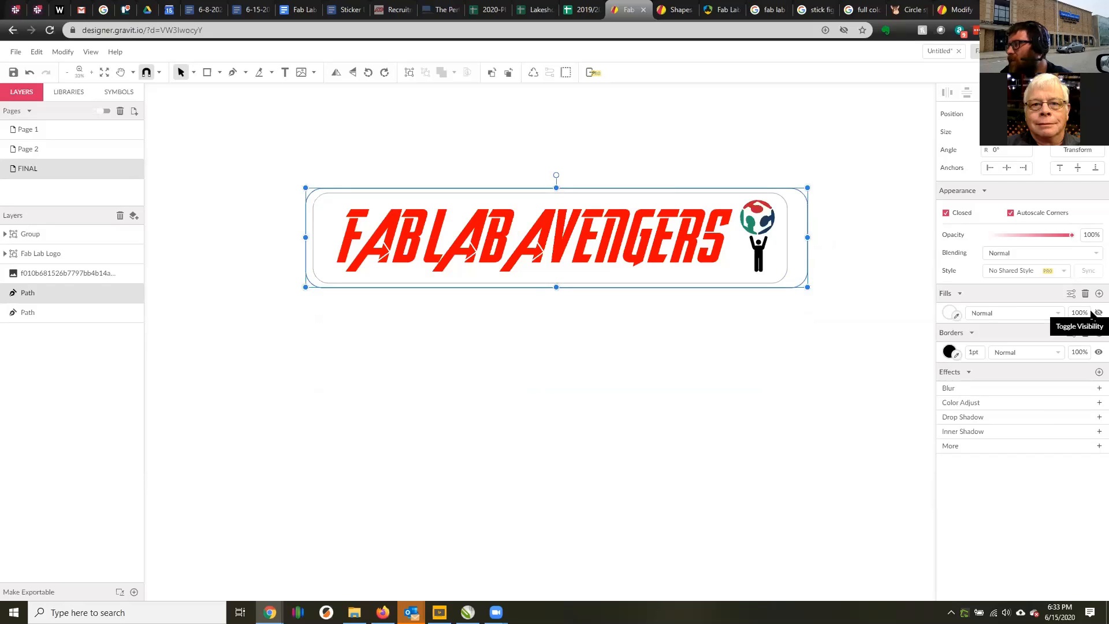
left_click_drag(807, 237, 798, 237)
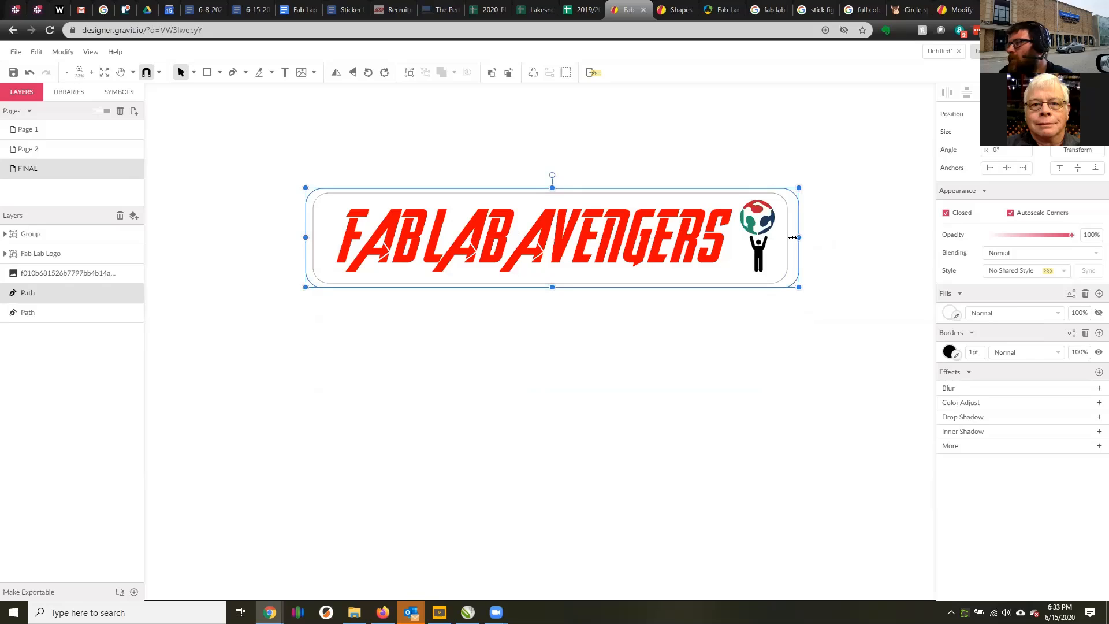
left_click(787, 218)
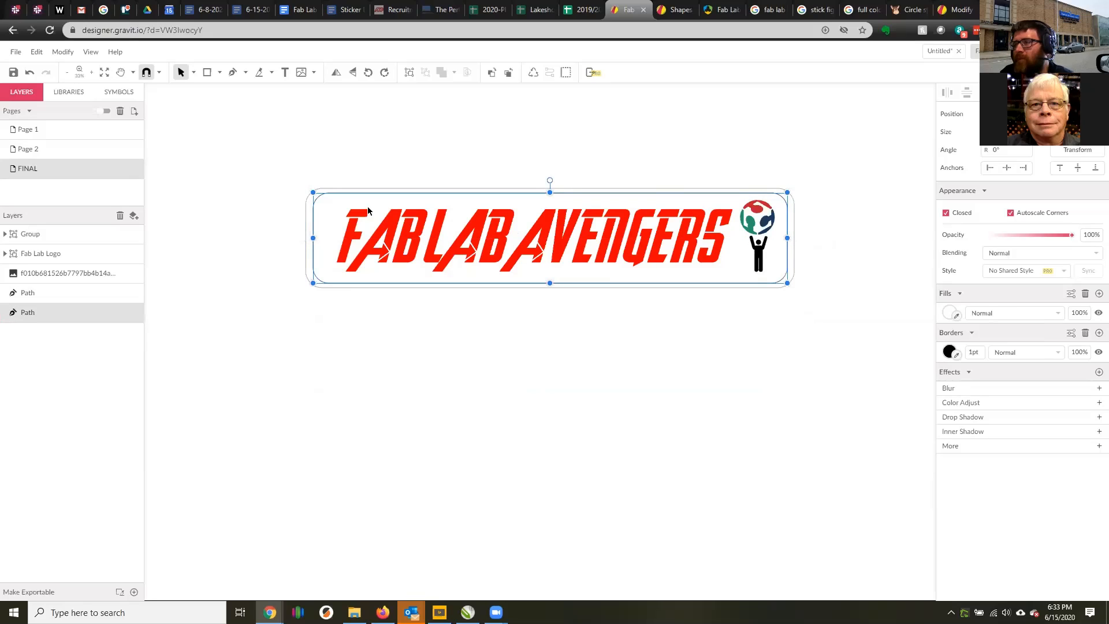
Rename the larger outer path CUTOUT.
left_click(28, 295)
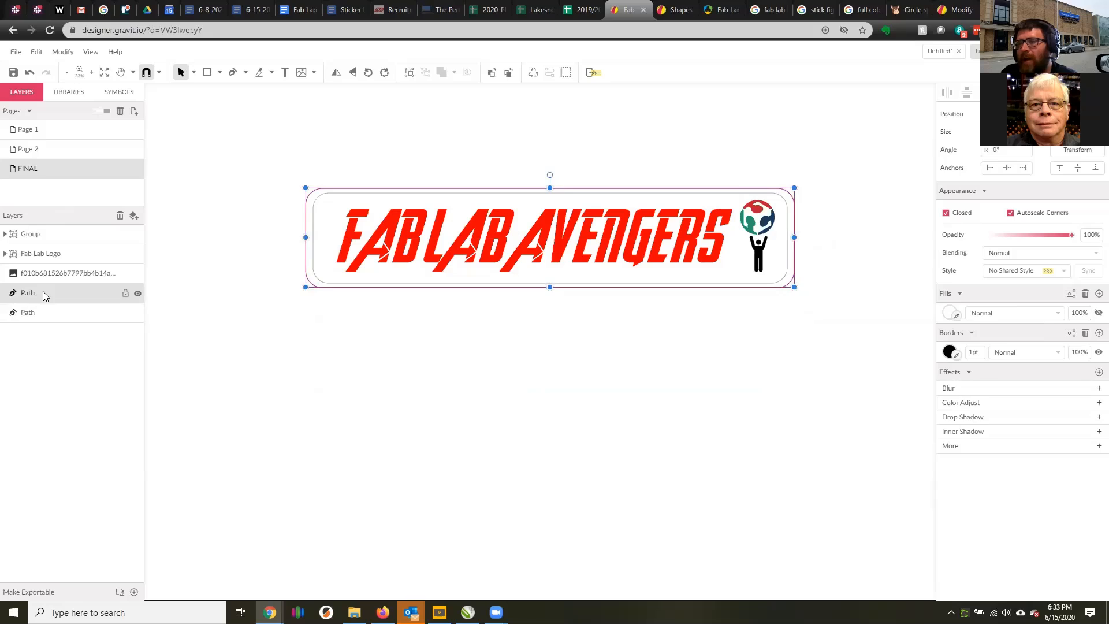
double_click(44, 292)
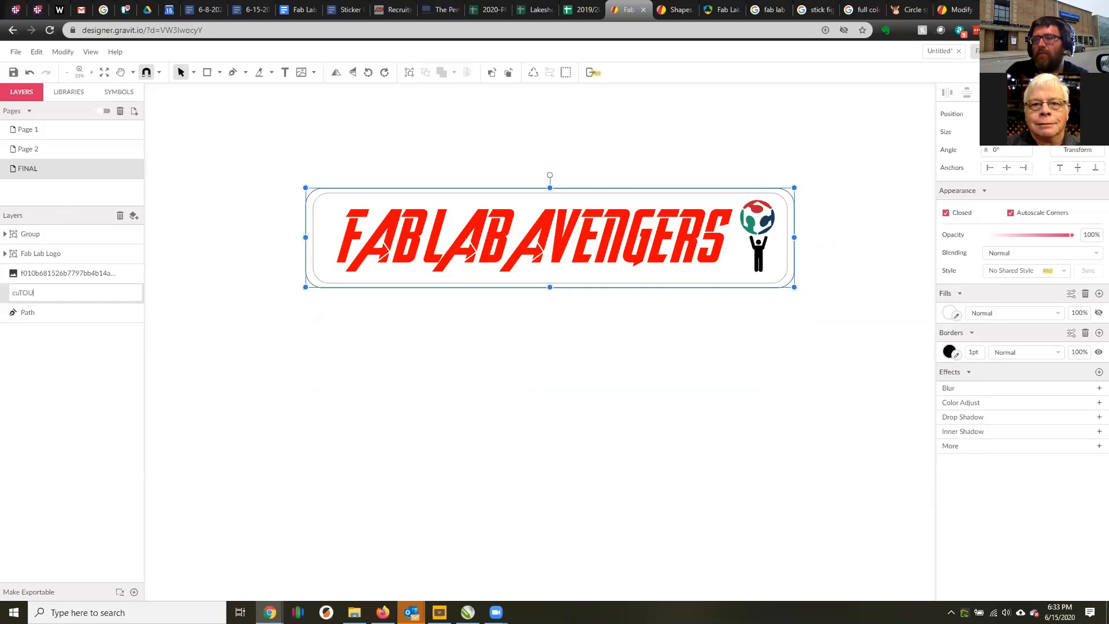
type("CUTOUT")
key("Return")
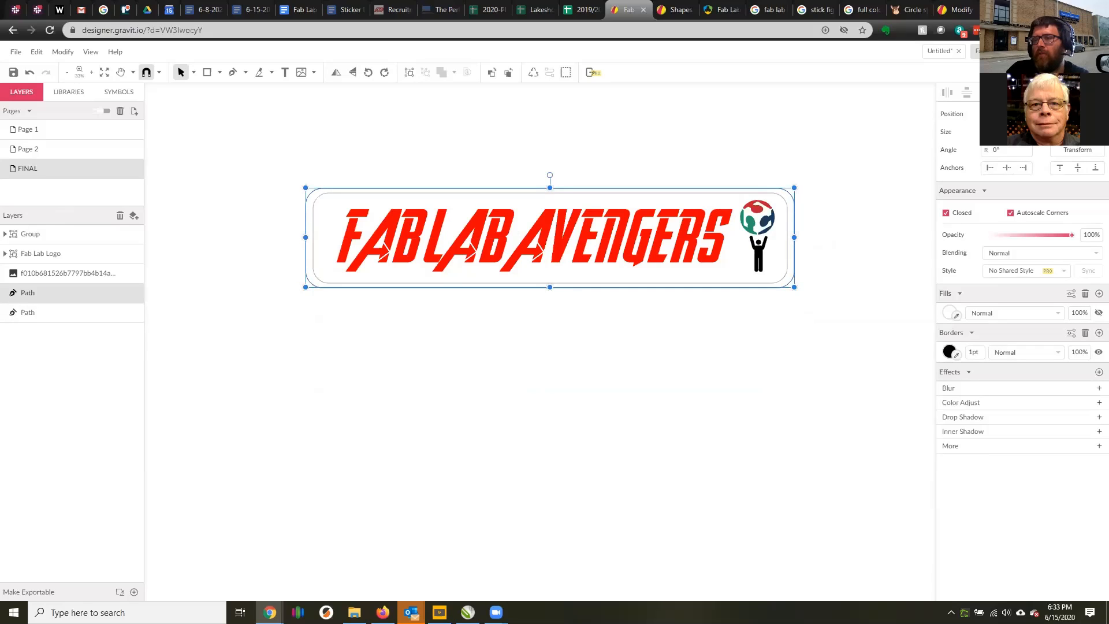
Set the inner rounded path's border width to 5 pt.
left_click(29, 313)
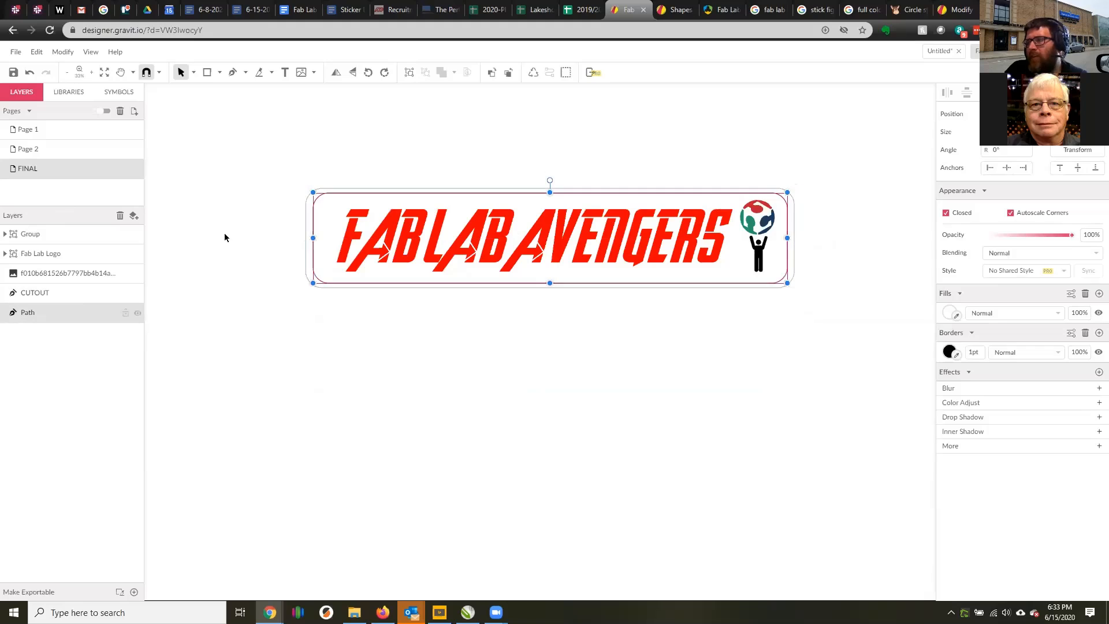
left_click(975, 352)
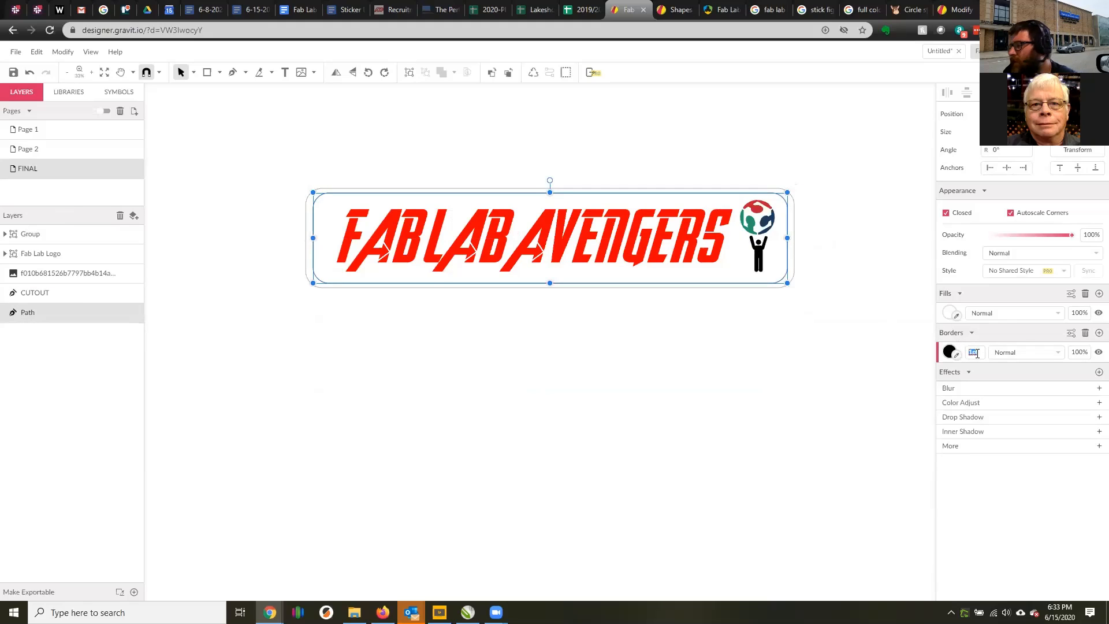
type("5")
key("Return")
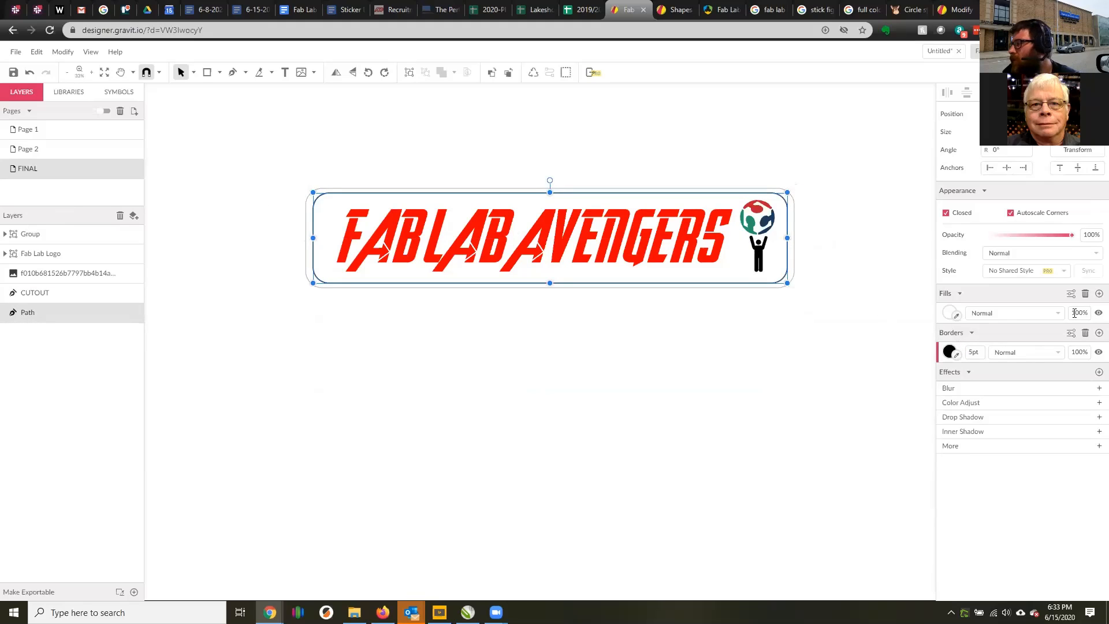
left_click(835, 168)
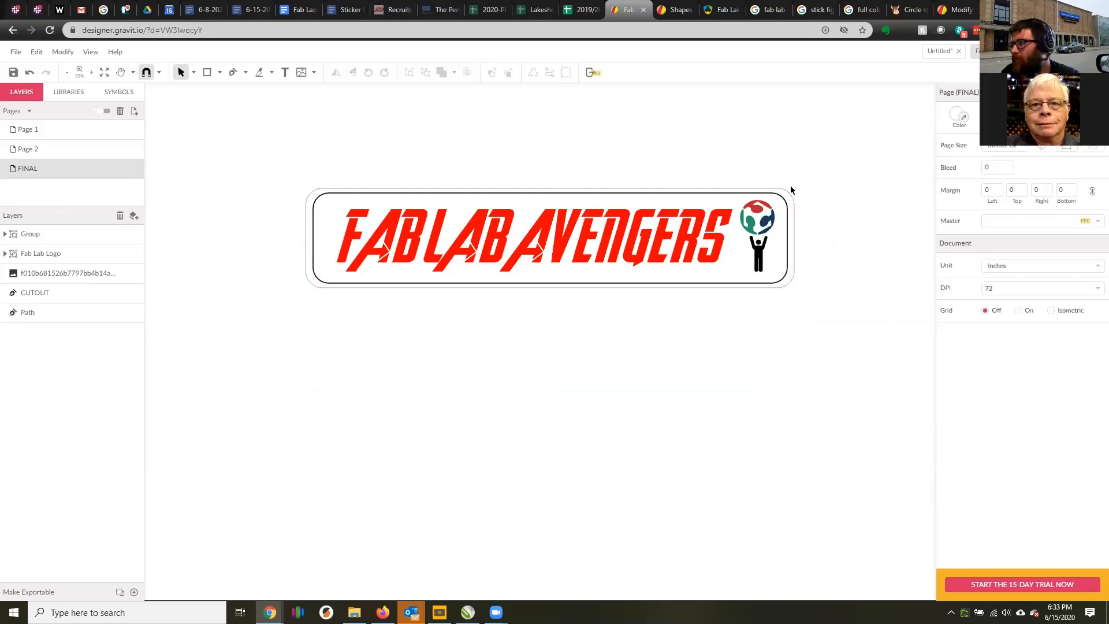
Move the whole sticker up and place a duplicate of it below the original.
scroll(772, 259, "up", 5)
scroll(773, 259, "down", 4)
scroll(793, 278, "up", 1)
scroll(784, 336, "up", 3)
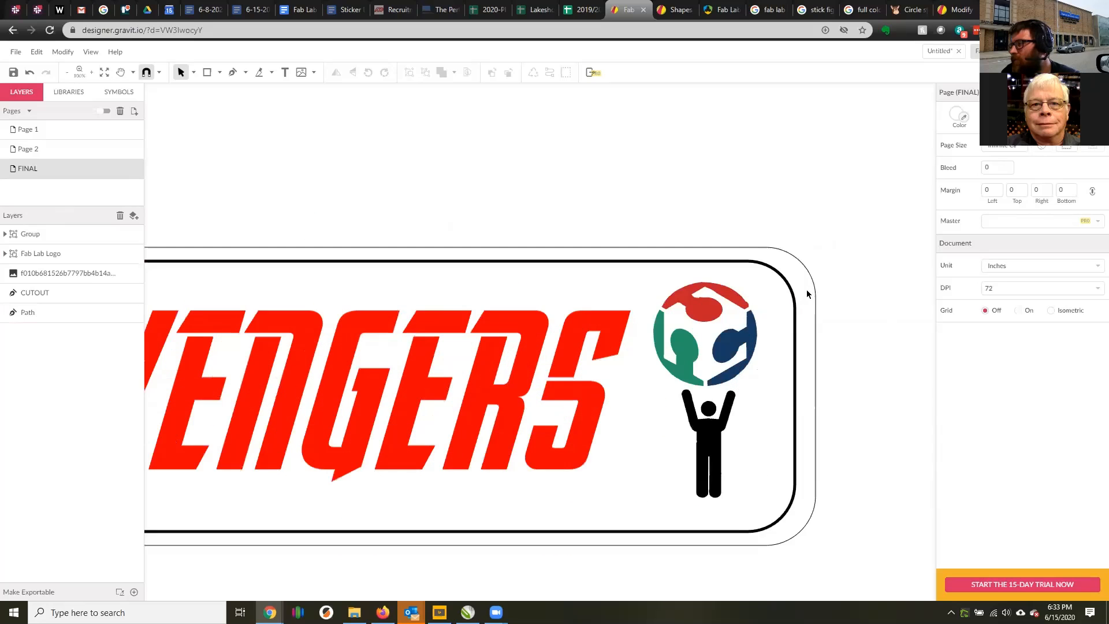
scroll(804, 288, "down", 3)
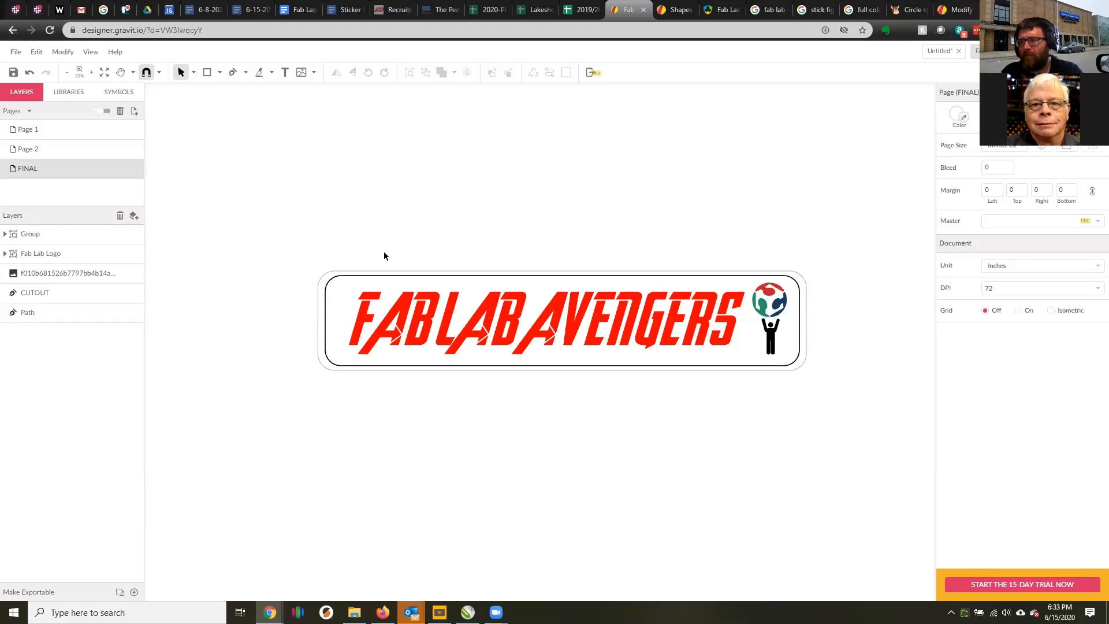
left_click_drag(289, 248, 776, 392)
left_click_drag(601, 324, 574, 268)
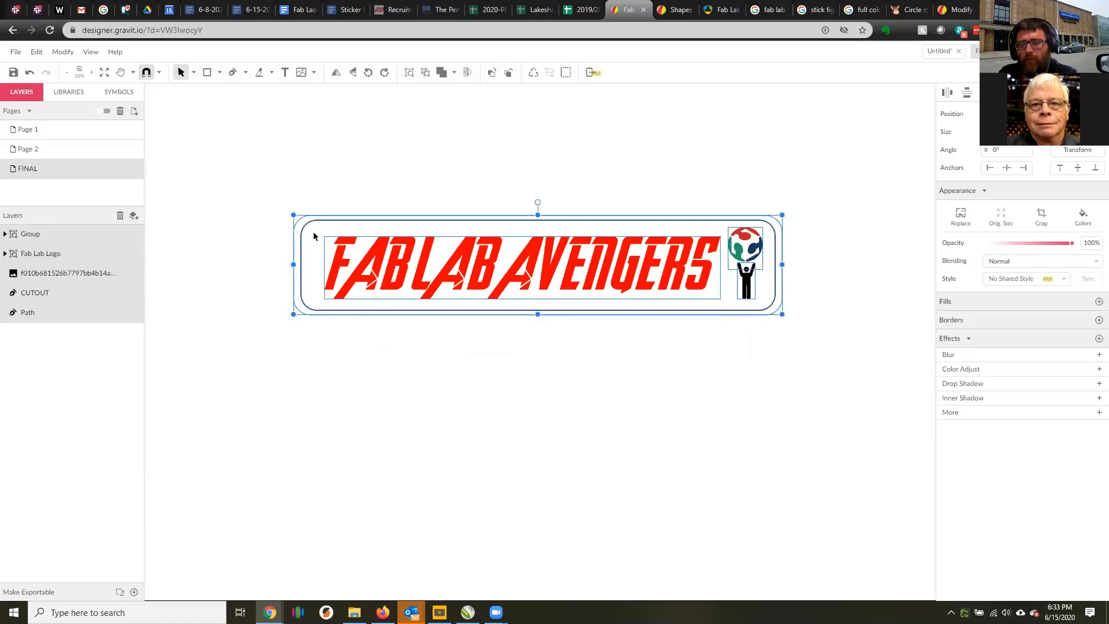
key("ctrl+v")
left_click_drag(429, 345, 420, 417)
left_click(814, 352)
left_click(673, 403)
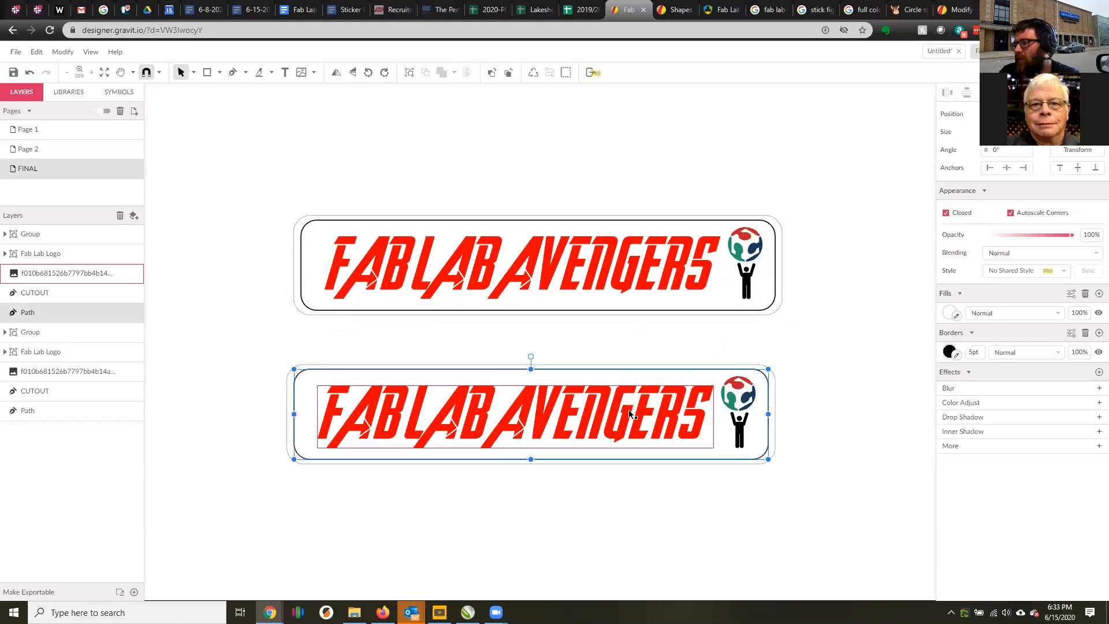
left_click(792, 356)
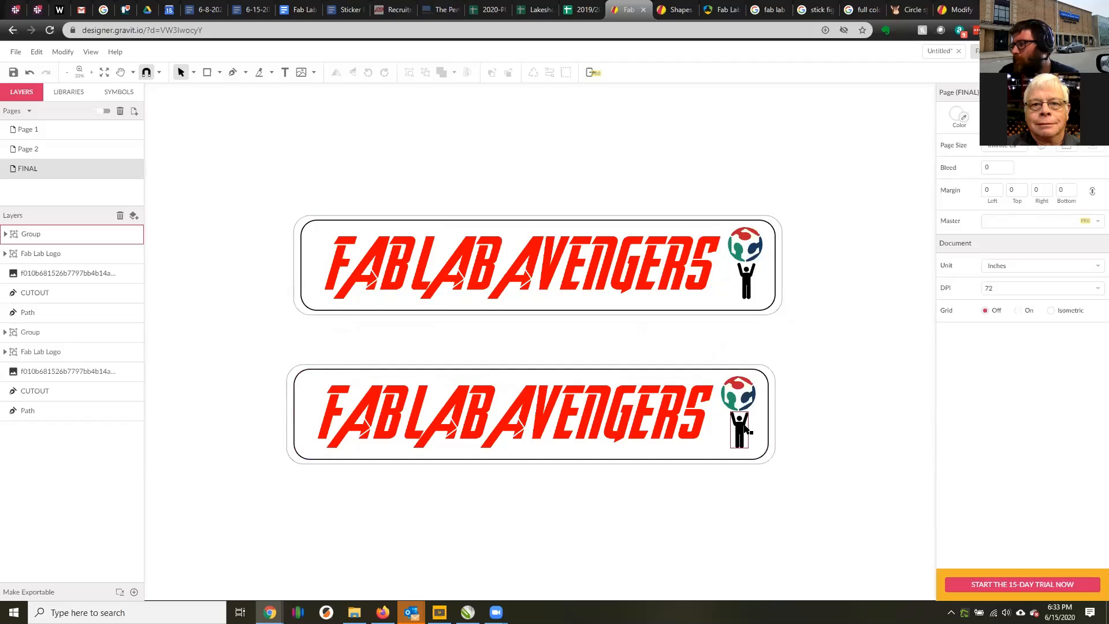
Fill the duplicate sticker's outer CUTOUT path with a visible purple, #6C55DF.
left_click(767, 373)
left_click(774, 373)
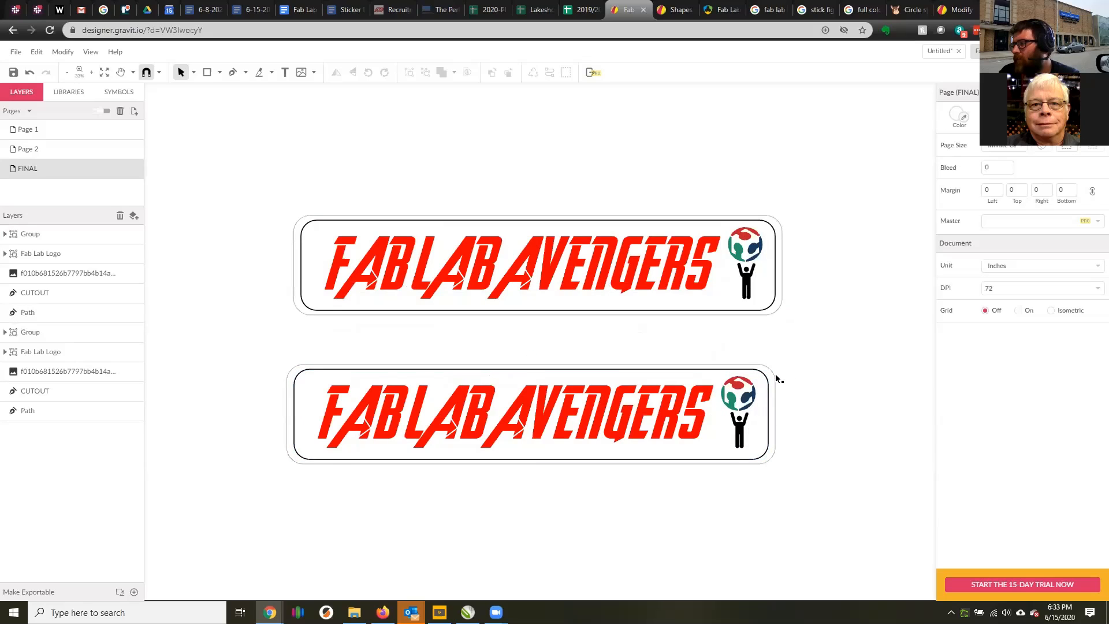
left_click(775, 372)
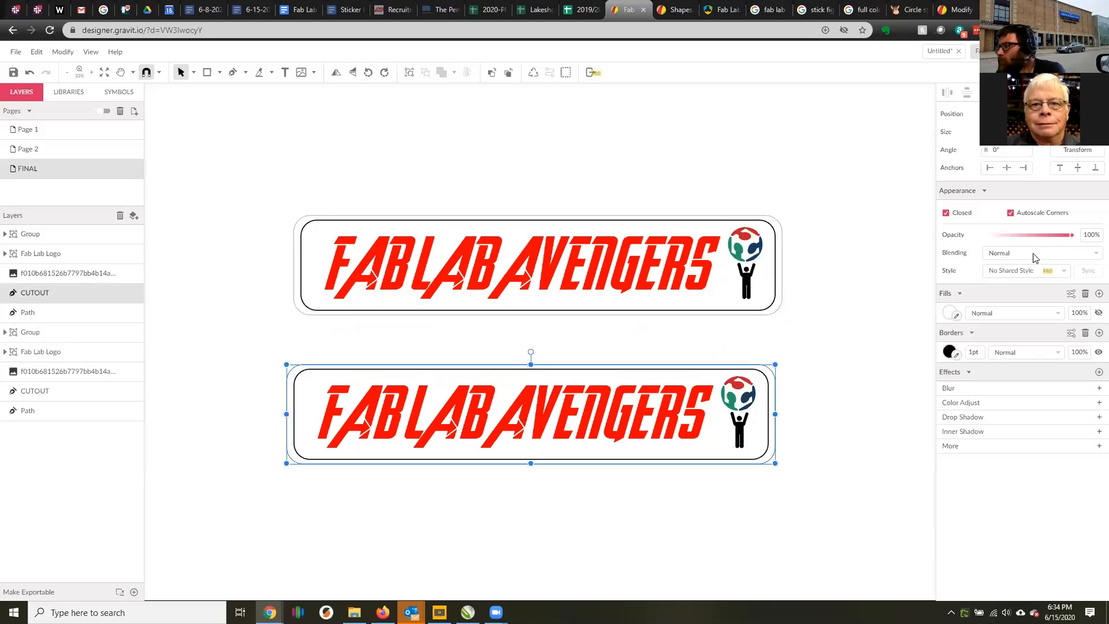
left_click(953, 314)
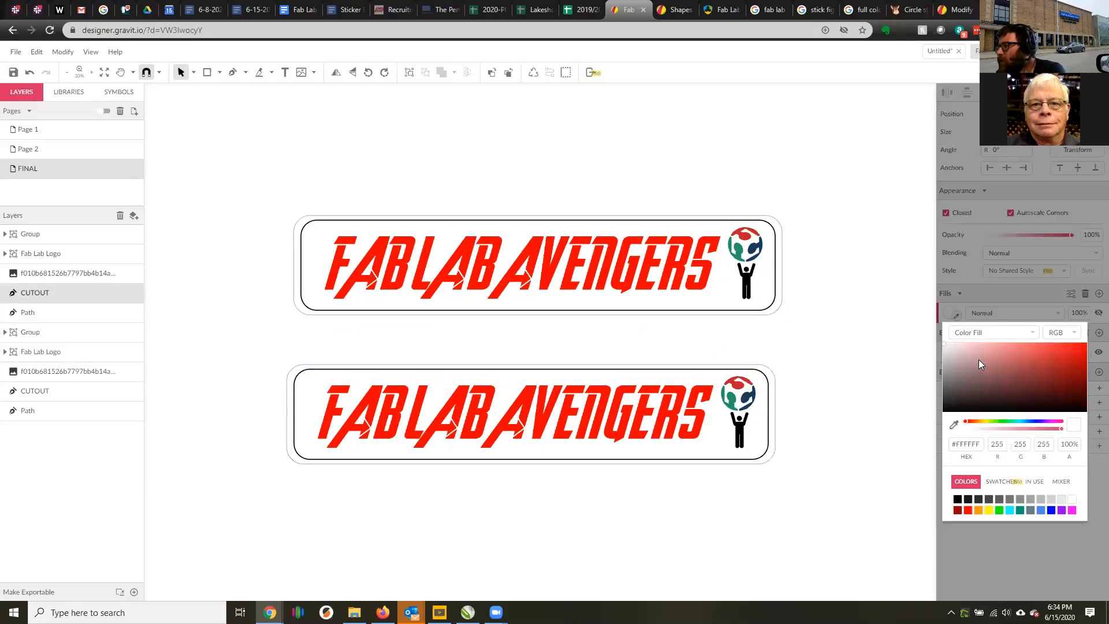
left_click(1032, 421)
left_click(1066, 367)
left_click_drag(1066, 367, 1034, 359)
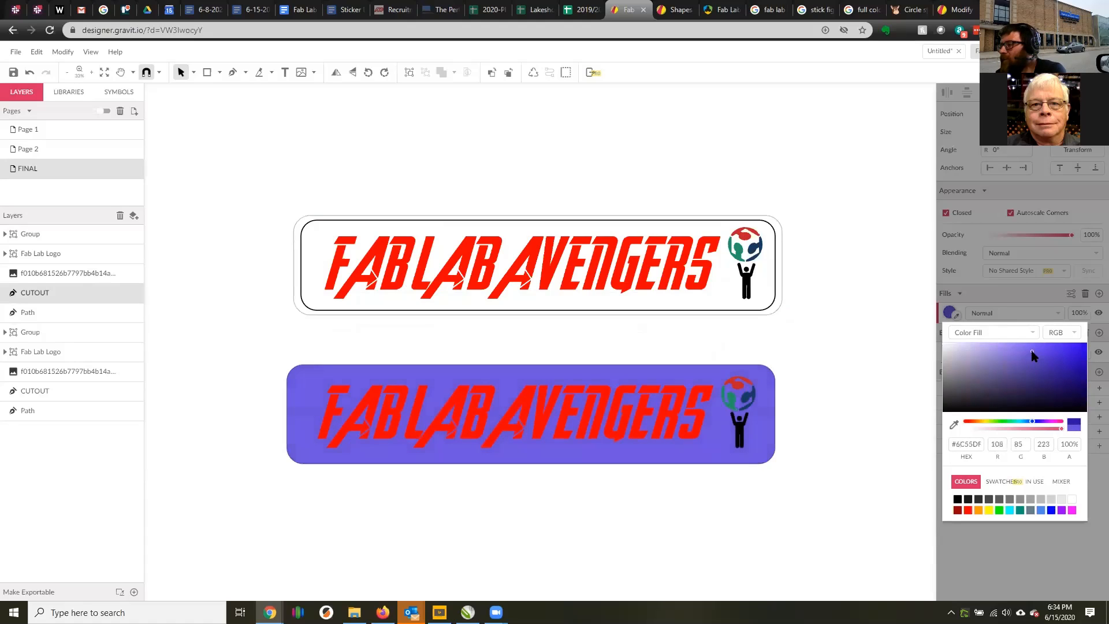
left_click(771, 365)
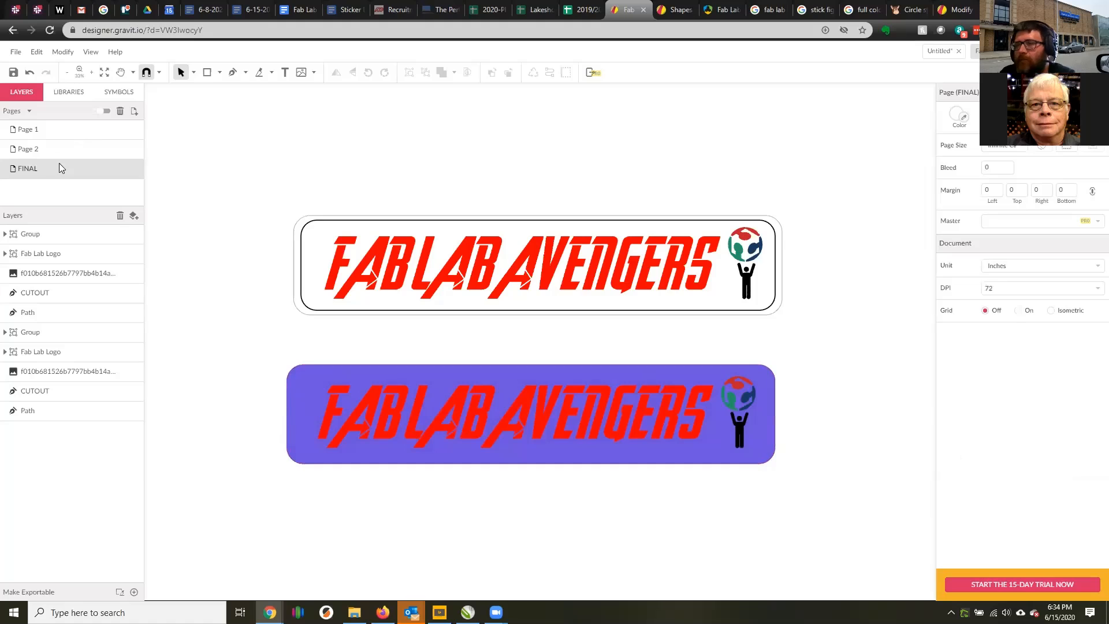
left_click(334, 366)
left_click(300, 366)
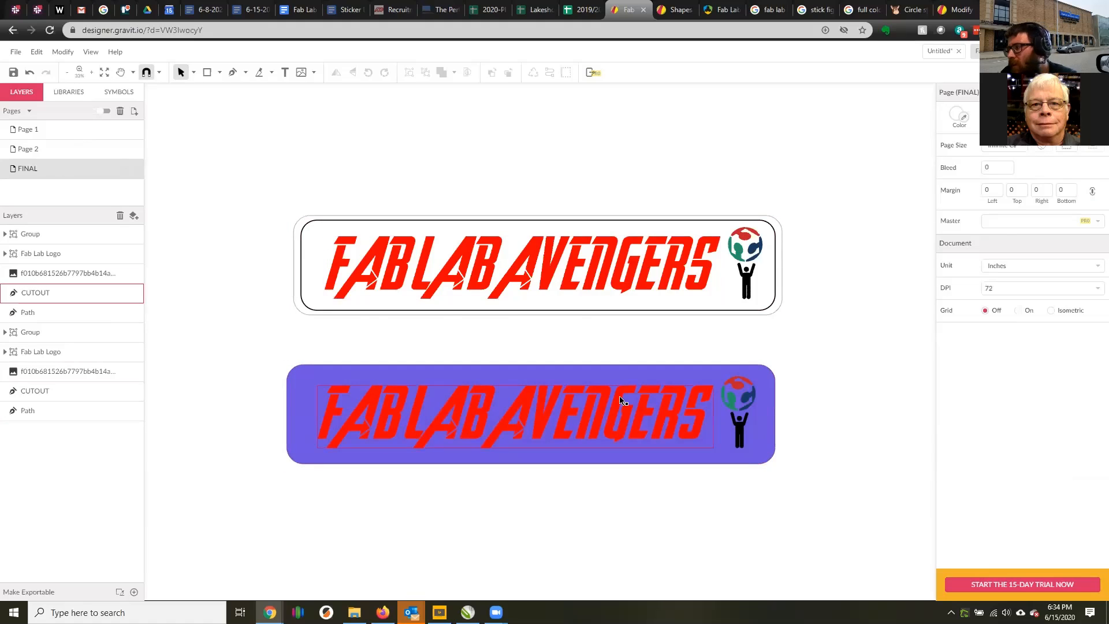
scroll(813, 420, "up", 3)
scroll(785, 370, "down", 4)
scroll(796, 291, "up", 6)
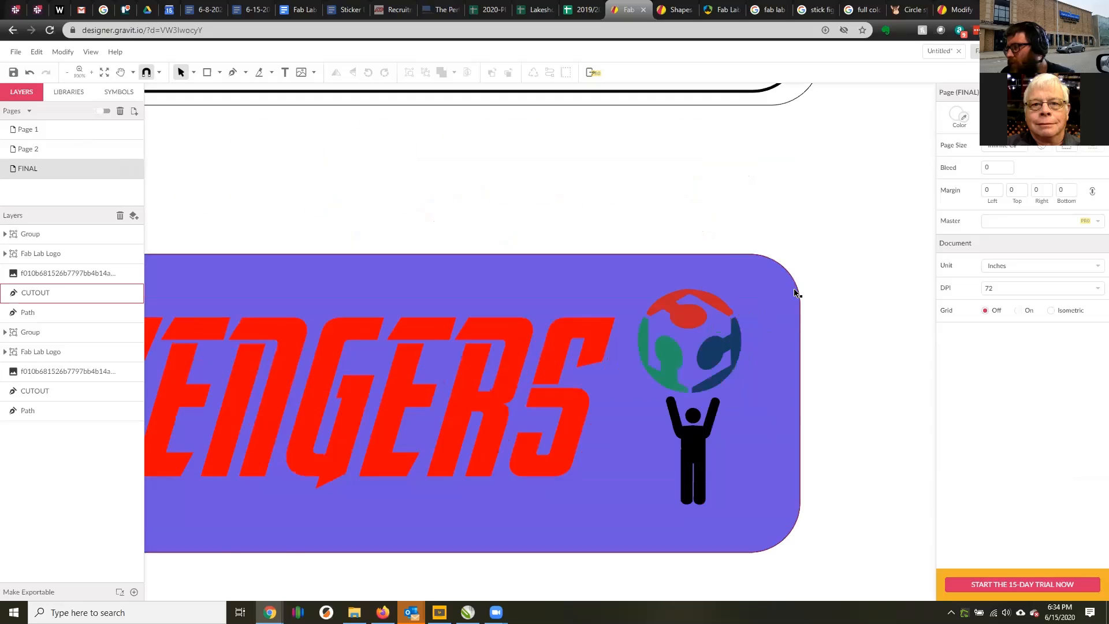
scroll(772, 268, "down", 7)
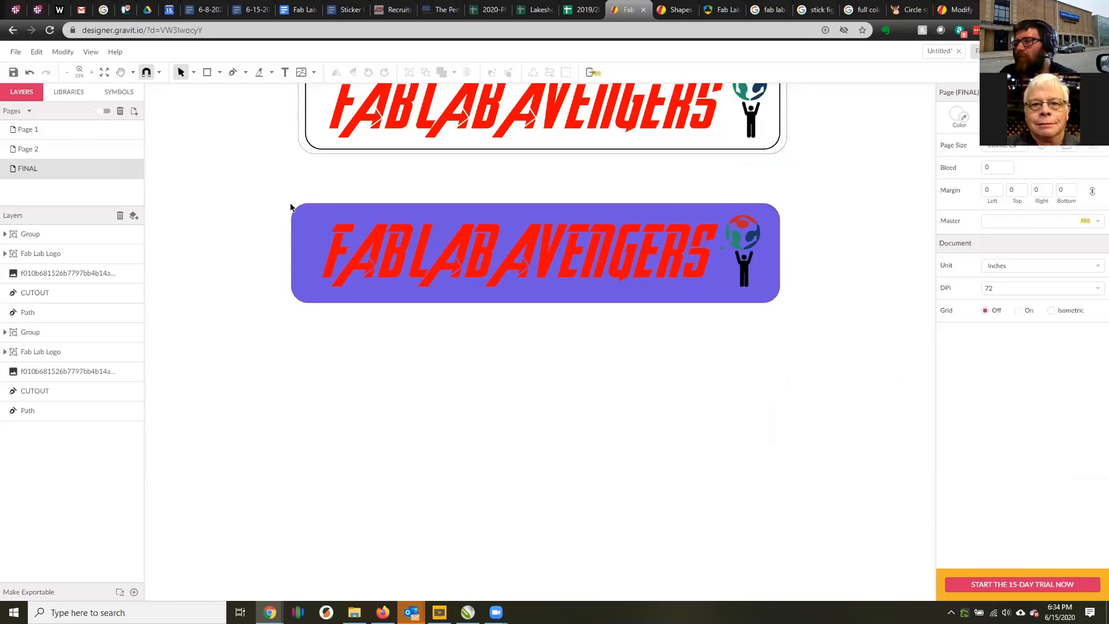
Examine the border of the purple CUTOUT path at the duplicate sticker's corner.
scroll(306, 202, "up", 4)
scroll(310, 194, "up", 4)
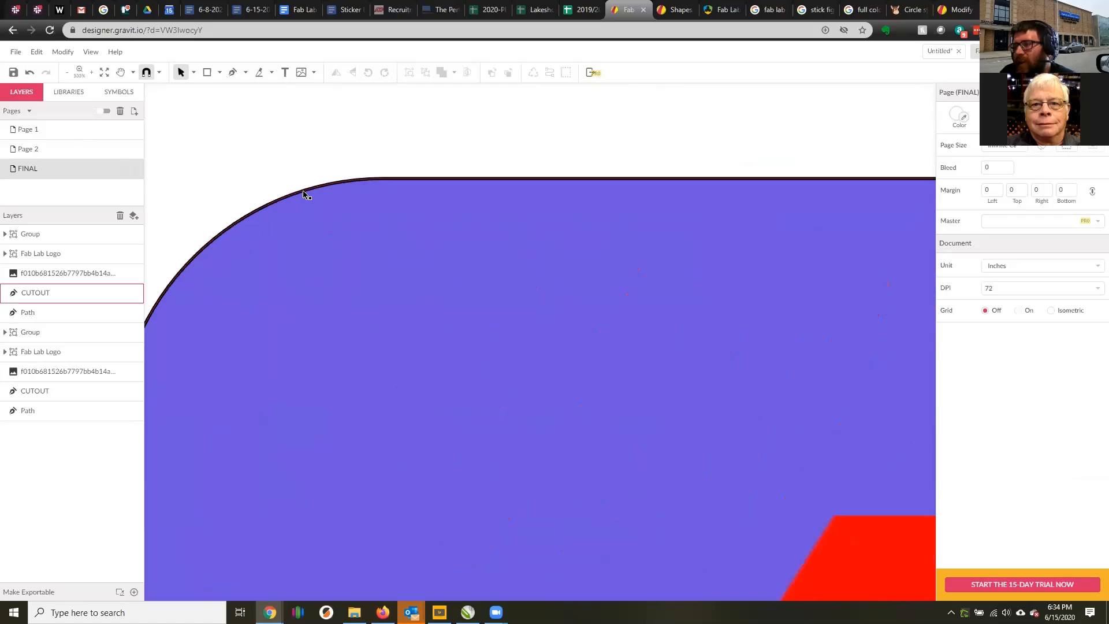
left_click(318, 187)
scroll(318, 193, "down", 8)
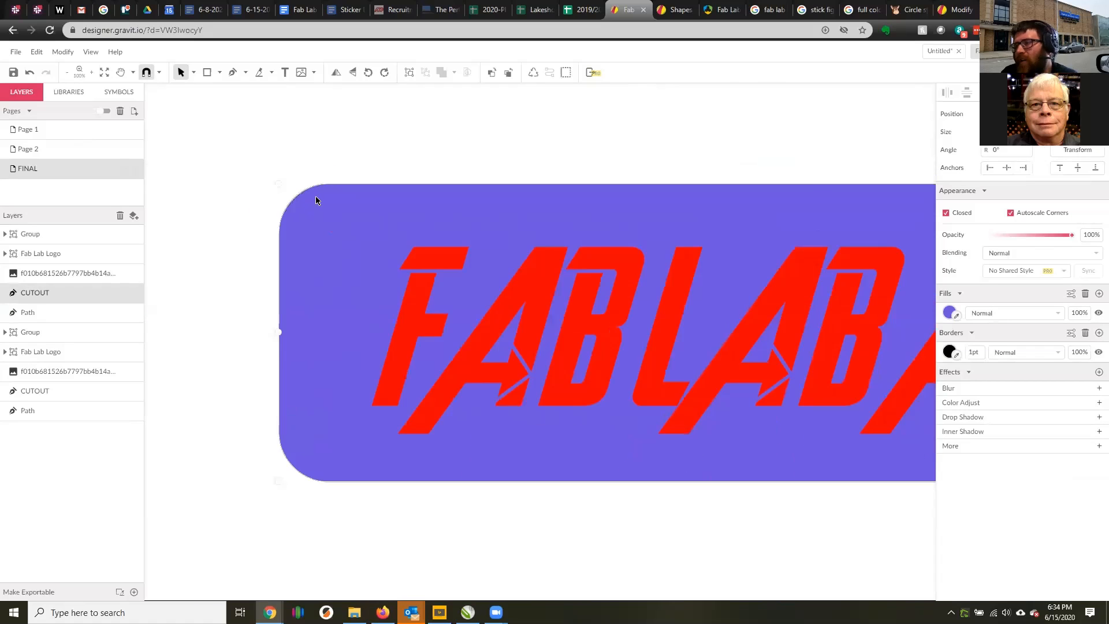
scroll(635, 214, "up", 1)
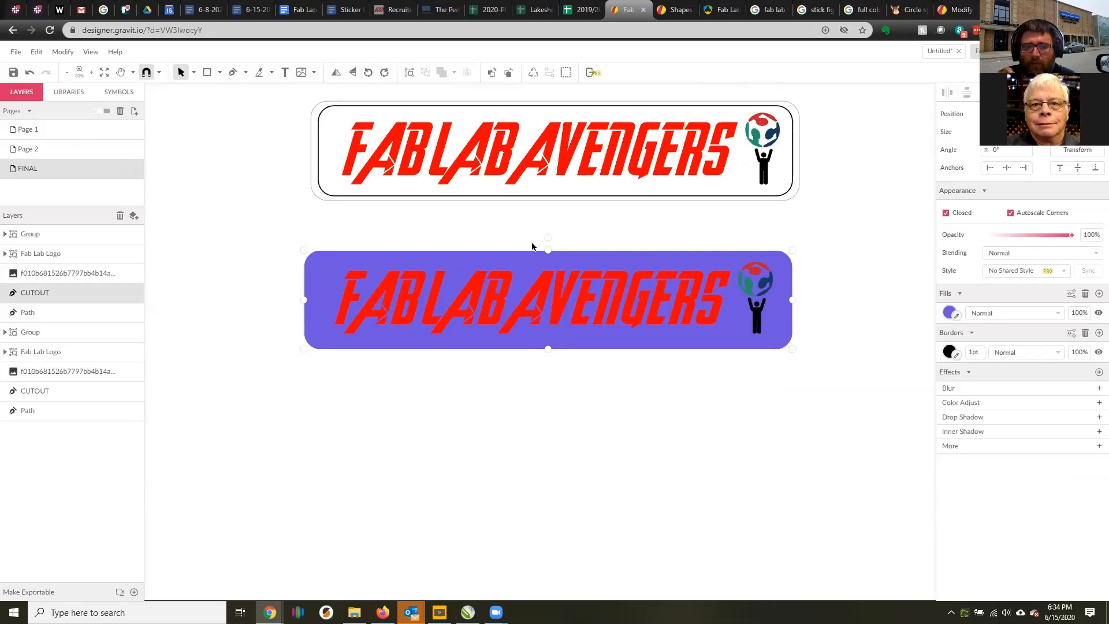
Paste a copy of the original sticker's CUTOUT outline over the purple sticker, narrowing it and stretching it below the purple shape.
left_click(314, 246)
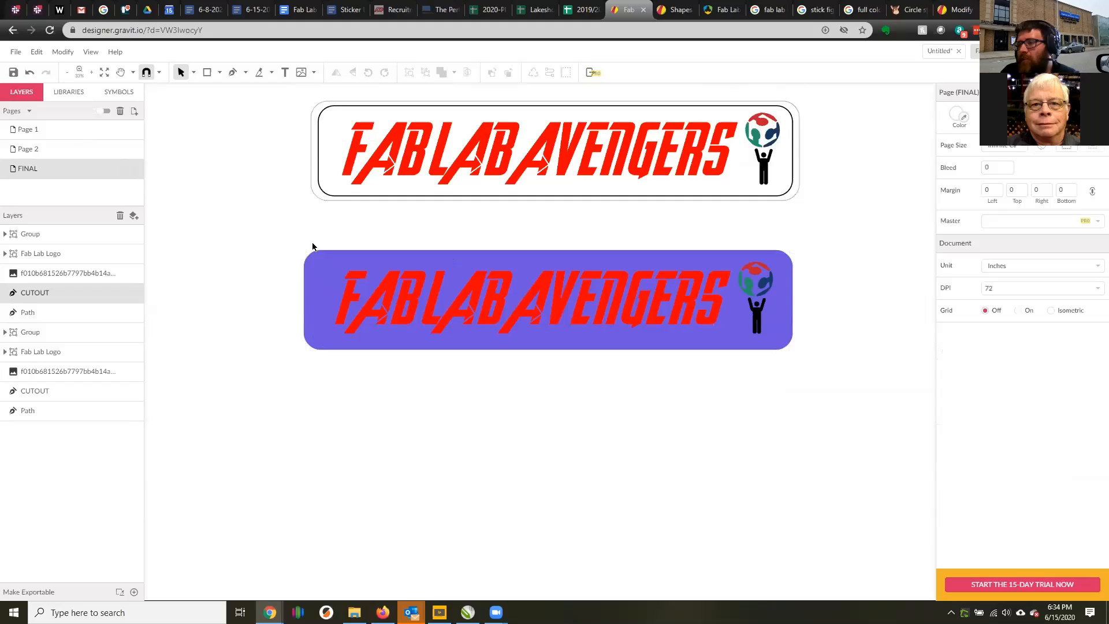
left_click(314, 196)
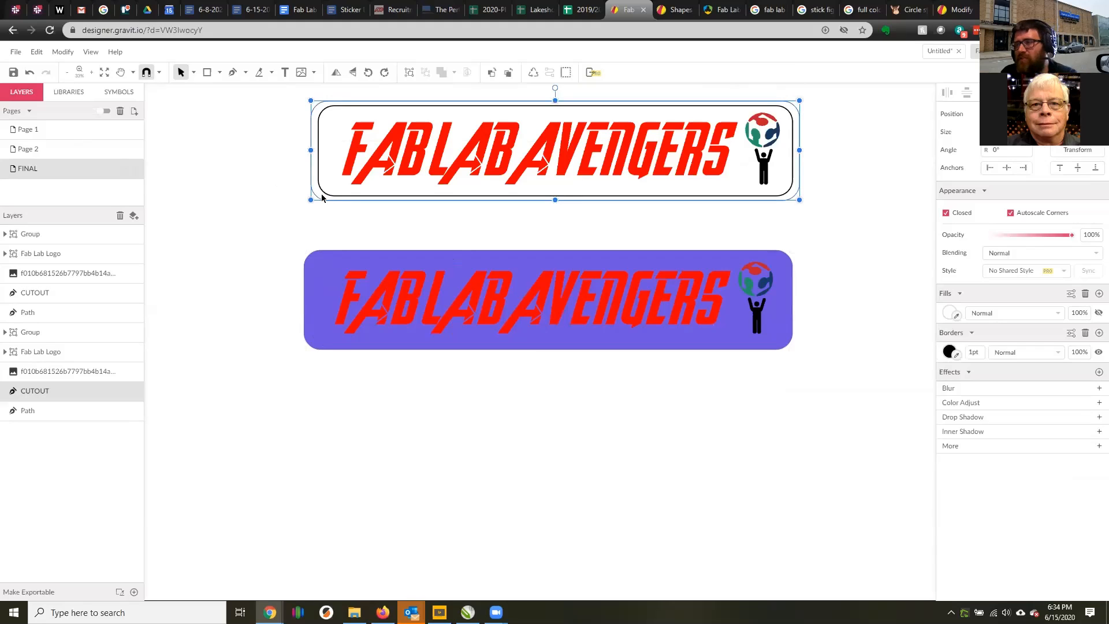
key("ctrl+v")
left_click_drag(339, 393, 376, 356)
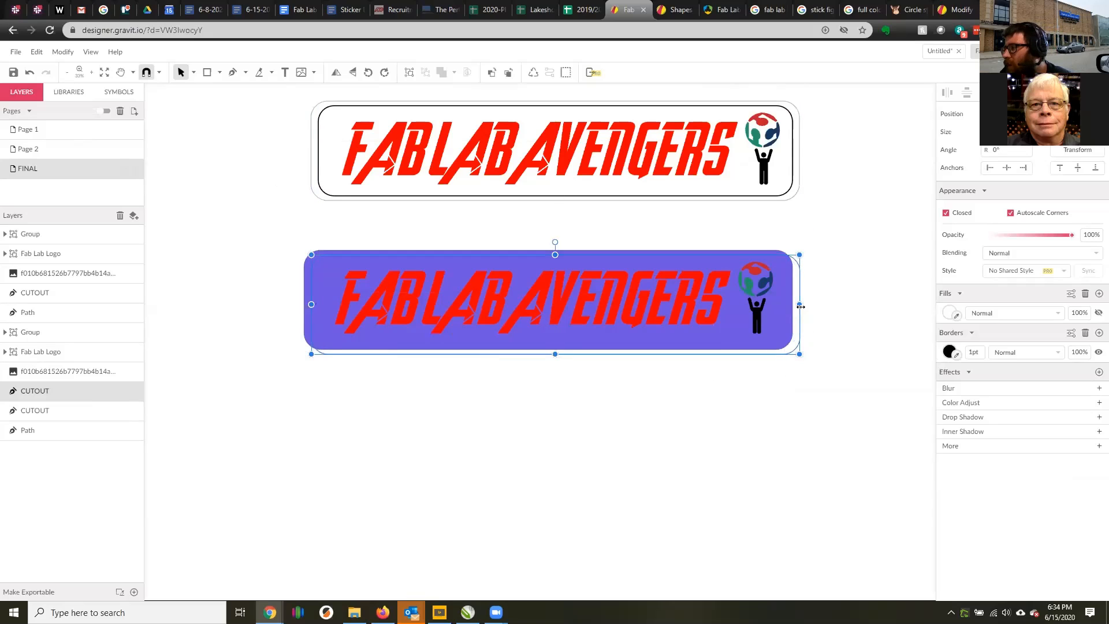
left_click_drag(800, 306, 786, 304)
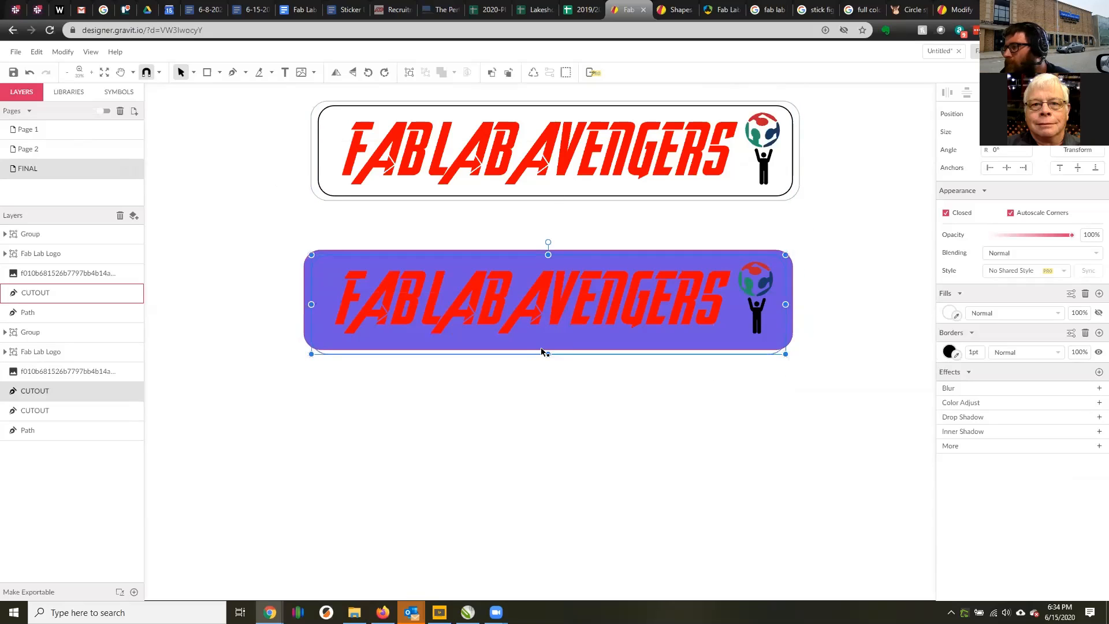
left_click_drag(548, 353, 548, 366)
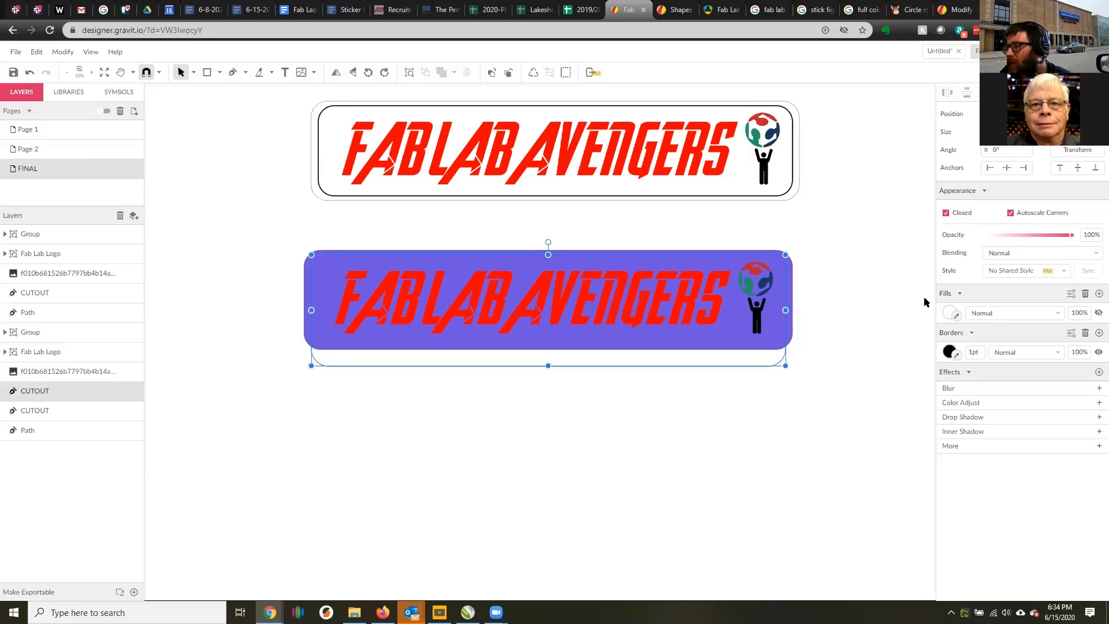
Reduce the pasted outline's height so it fits inside the purple shape.
left_click(956, 354)
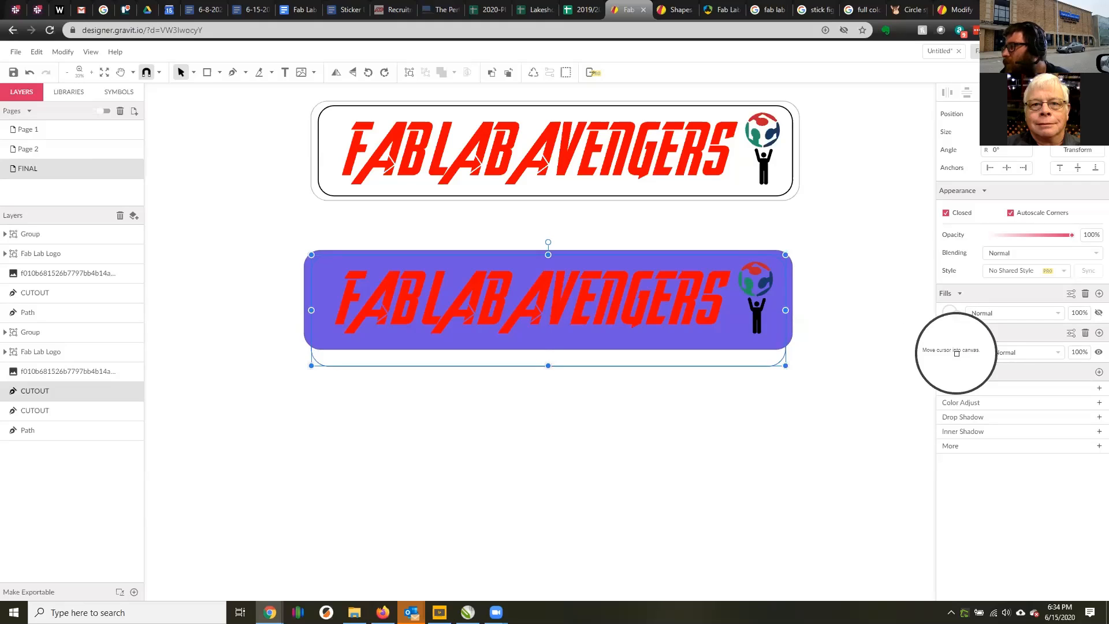
left_click(956, 354)
left_click(950, 352)
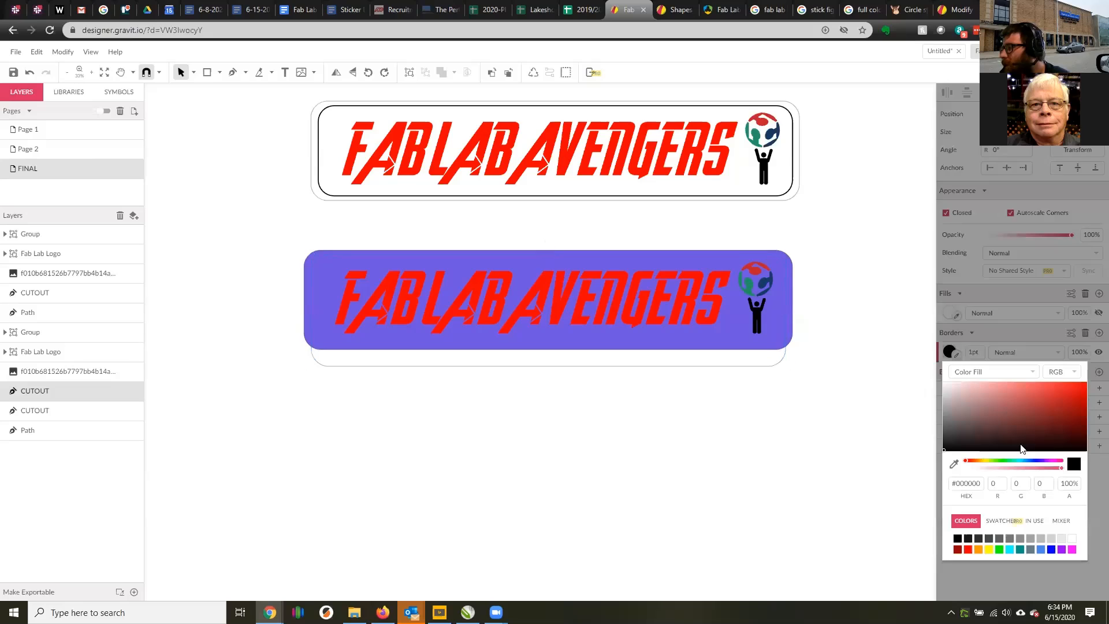
left_click(929, 454)
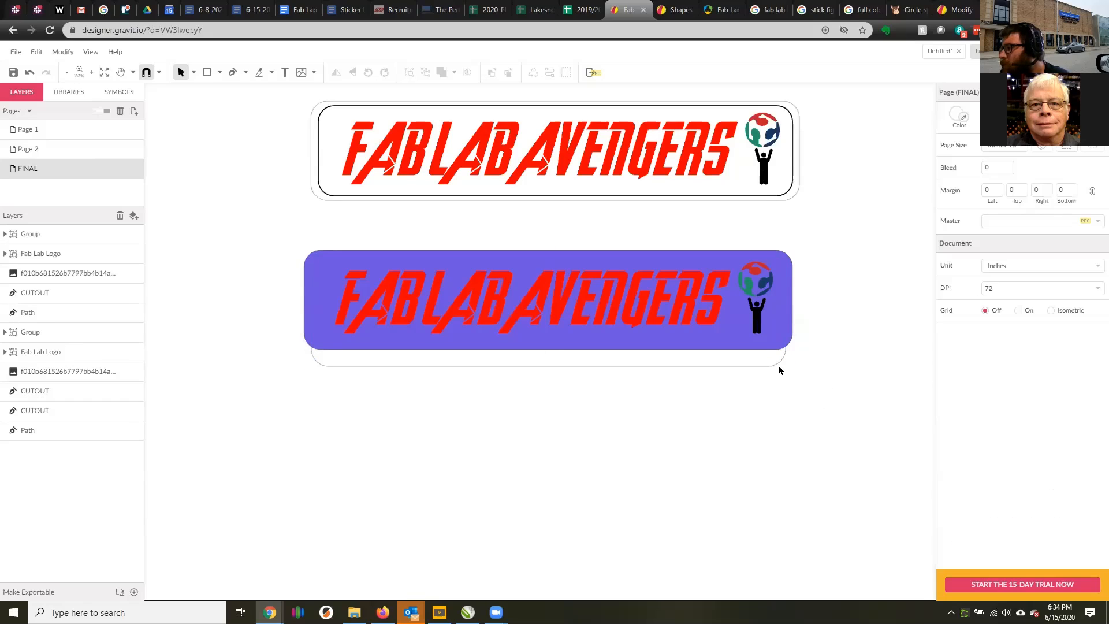
left_click(775, 364)
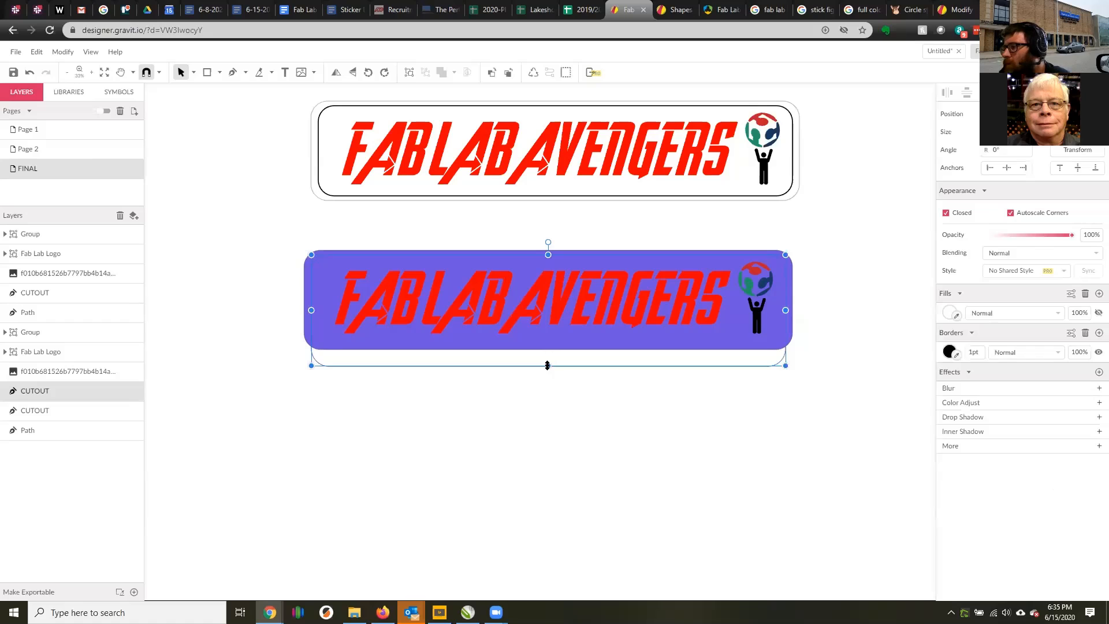
left_click_drag(547, 364, 543, 346)
left_click(867, 315)
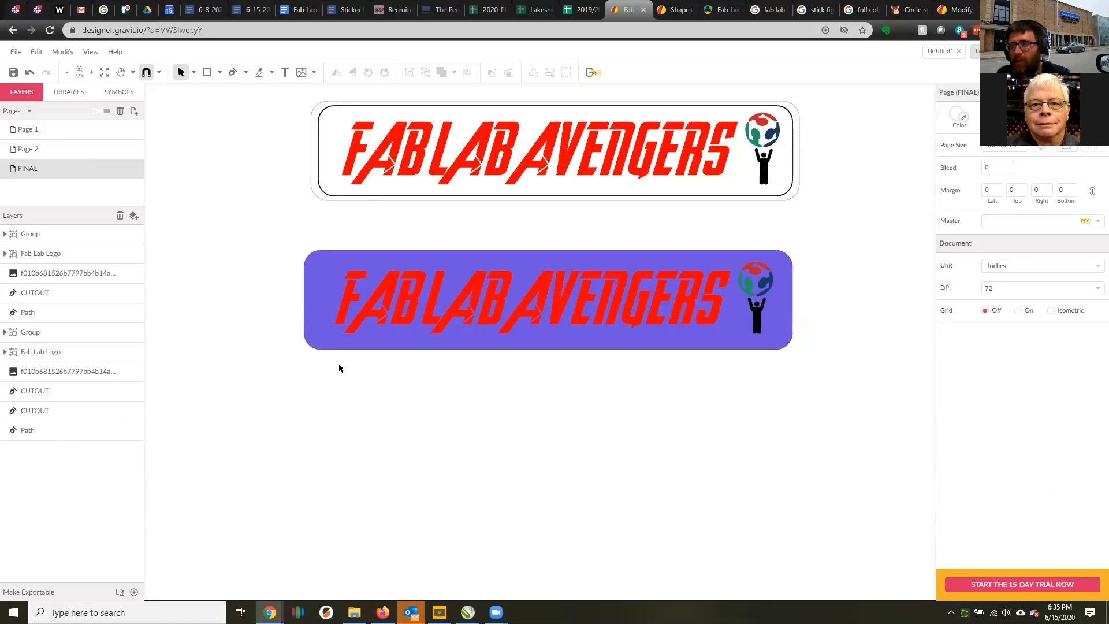
Try to bring the original sticker's inner border path to the front of the stacking order.
scroll(339, 366, "up", 1)
scroll(308, 333, "up", 2)
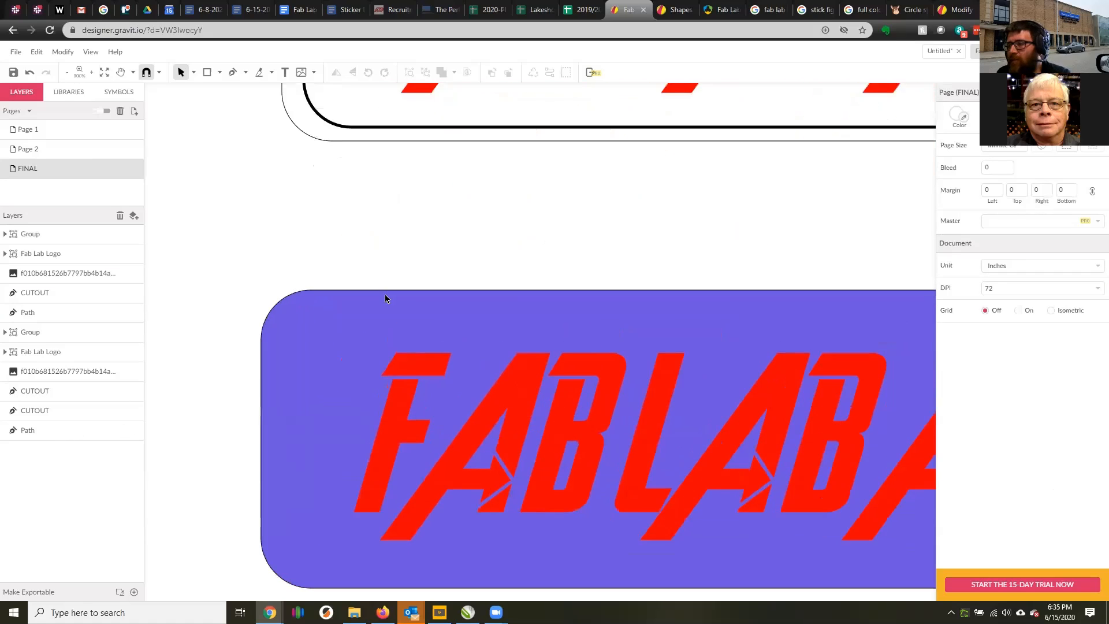
left_click(61, 430)
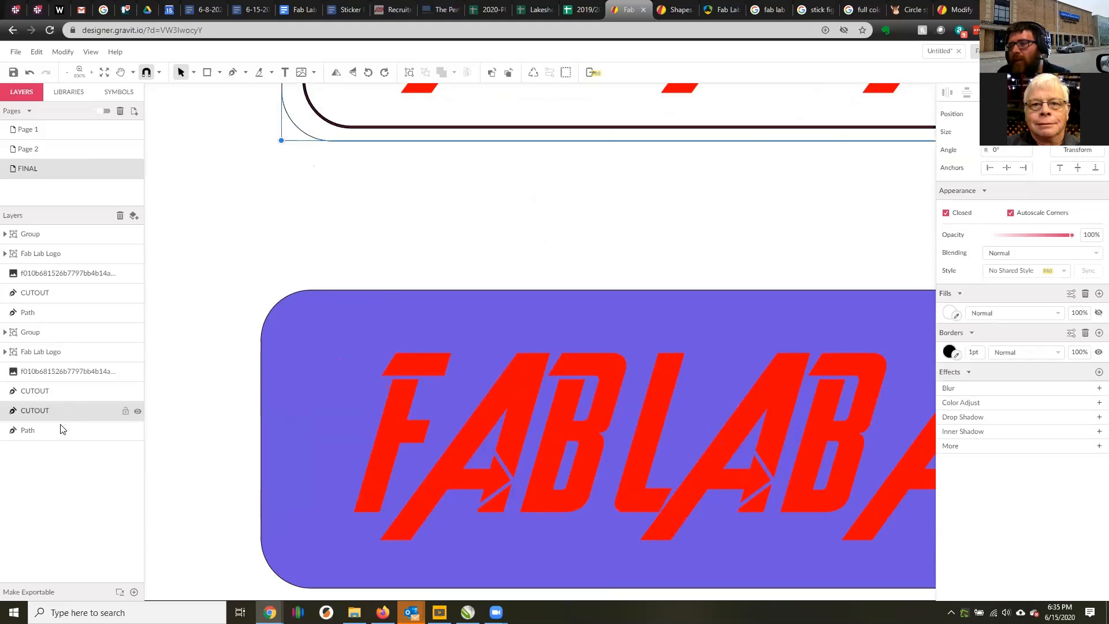
right_click(76, 430)
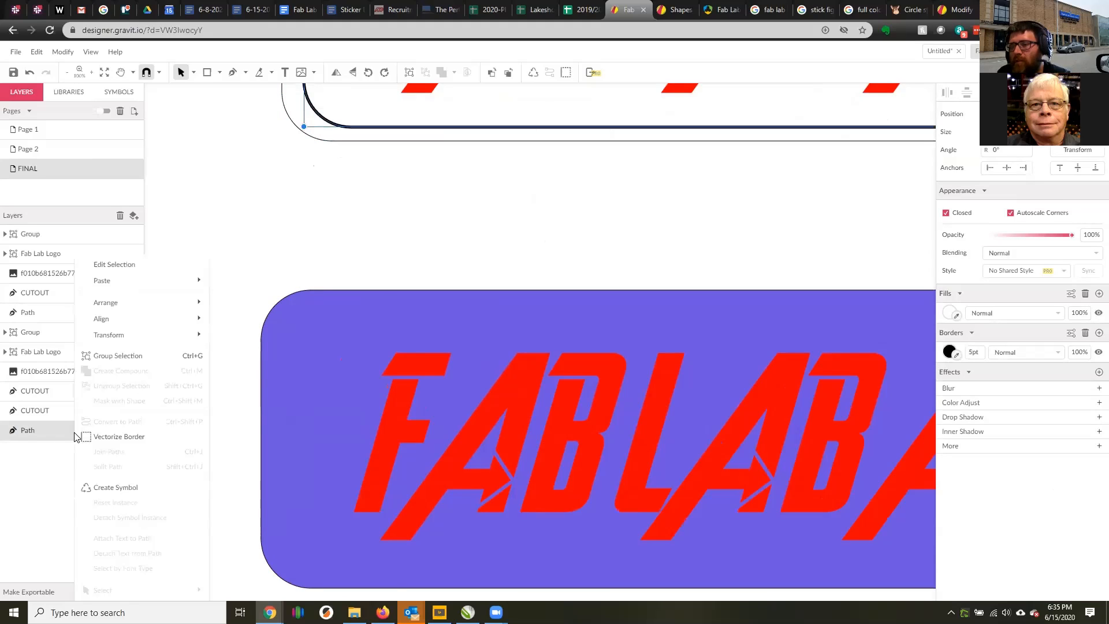
mouse_move(147, 303)
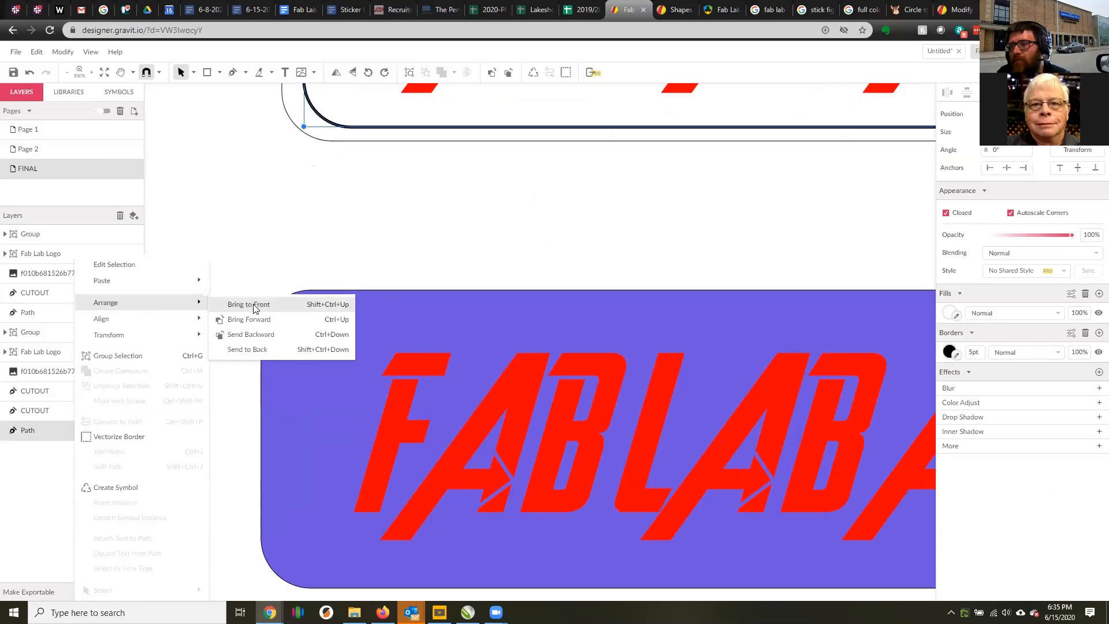
left_click(253, 303)
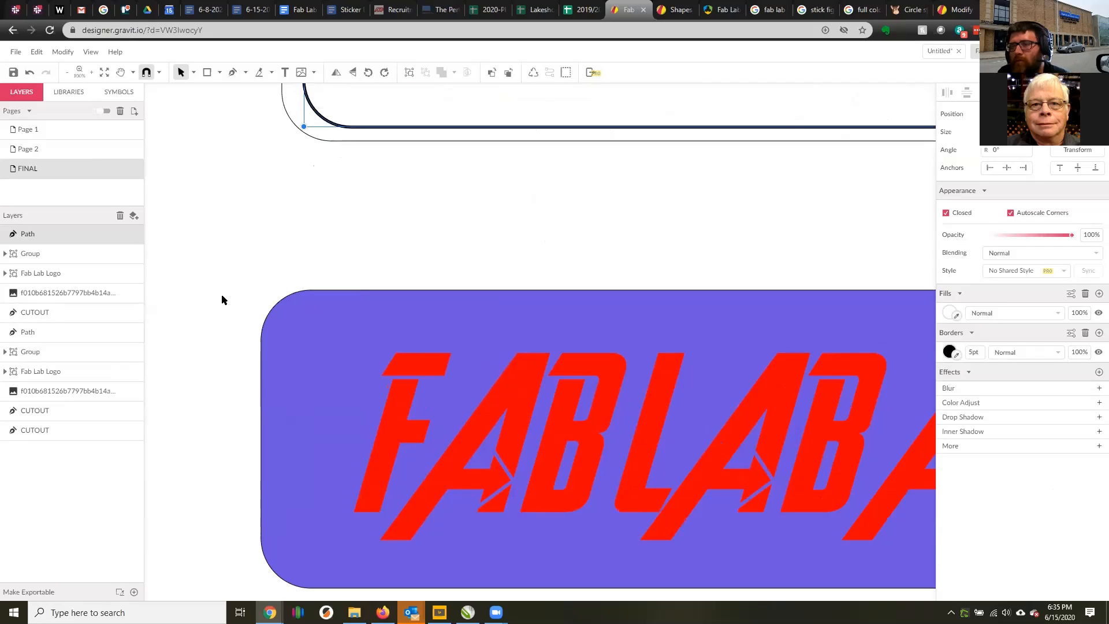
key("ctrl+z")
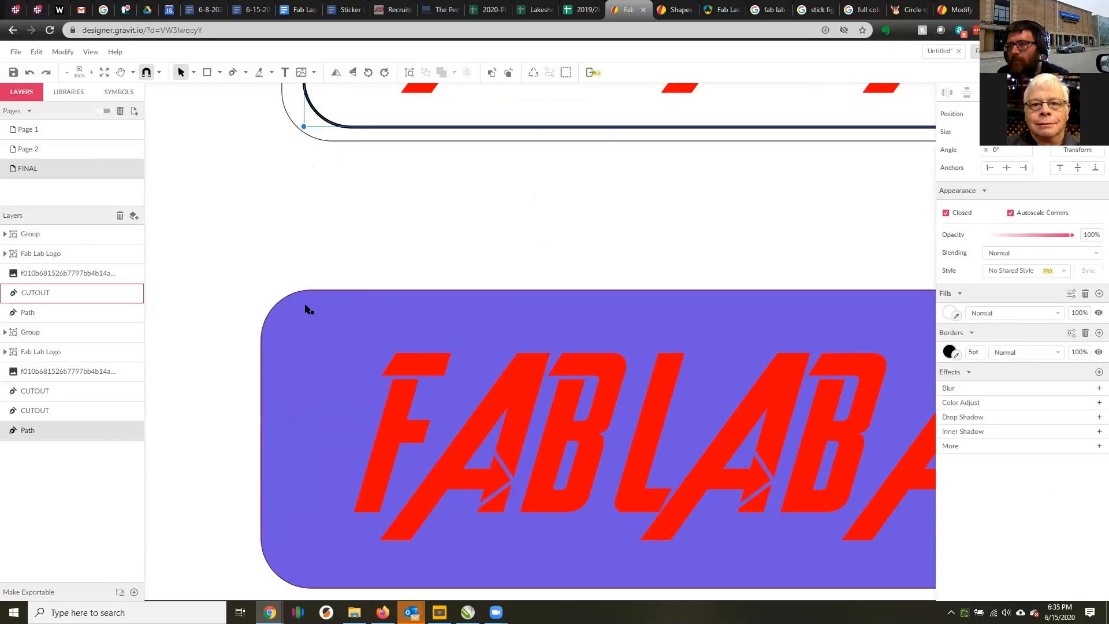
Send the purple CUTOUT shape to the back of the stacking order.
left_click_drag(302, 338, 431, 332)
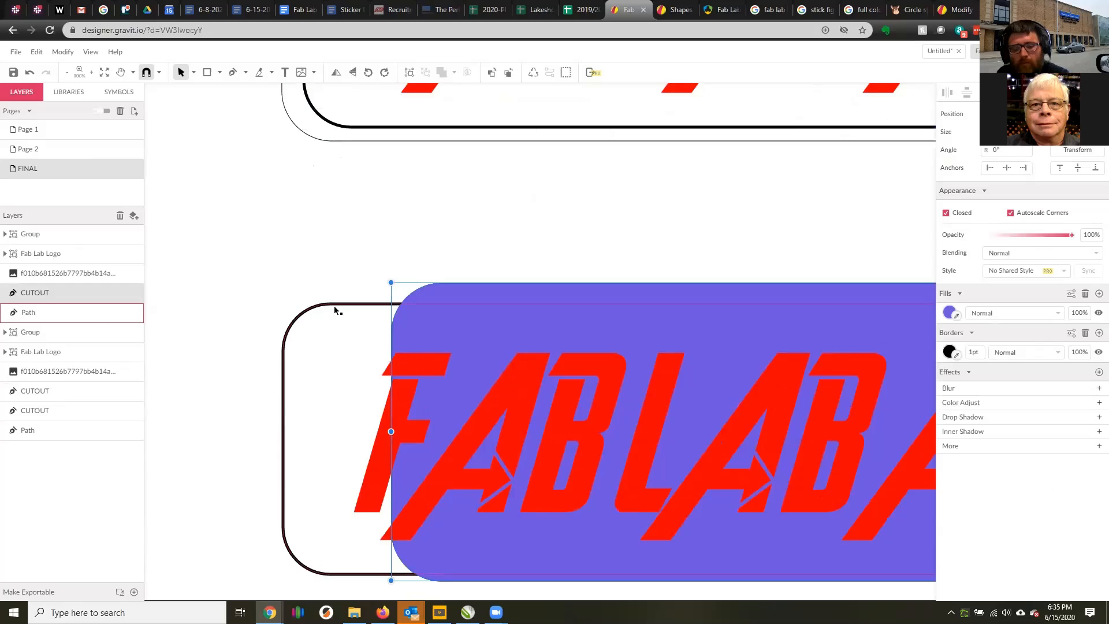
key("ctrl+z")
right_click(291, 309)
mouse_move(330, 313)
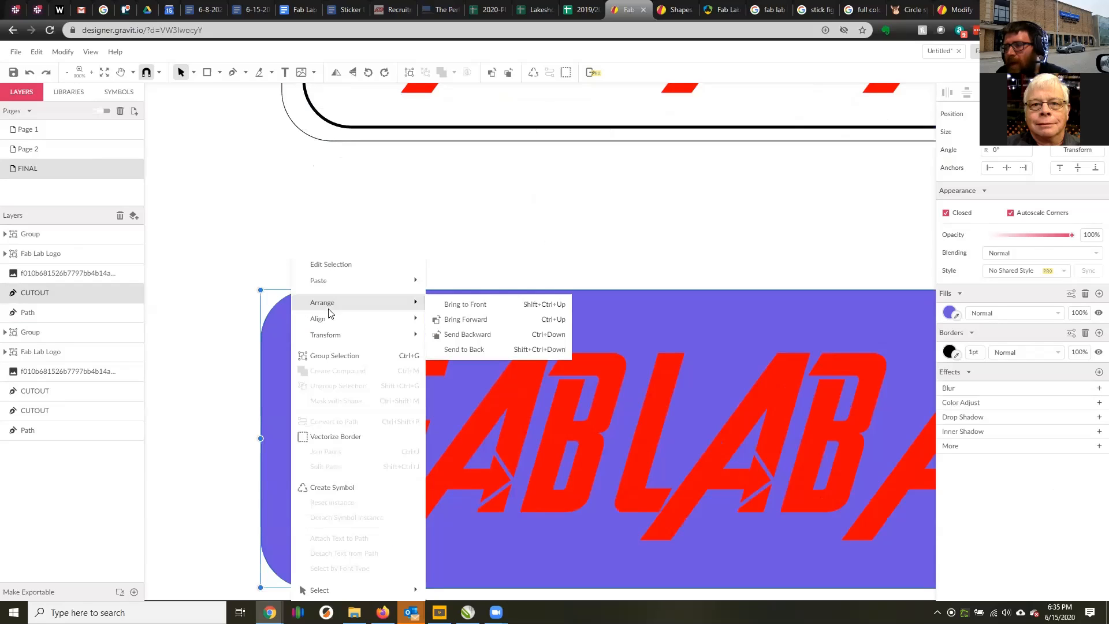
left_click(468, 349)
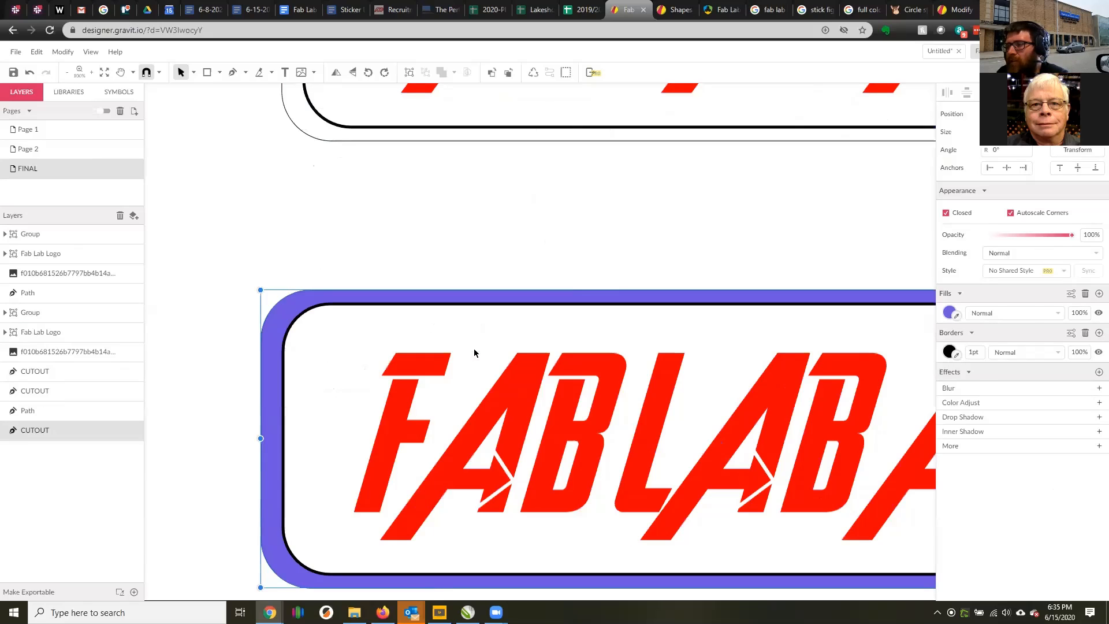
Hide the white fill of the duplicate's inner 5 pt border path and reposition the path evenly inside the purple shape.
left_click(354, 308)
left_click_drag(356, 310, 381, 268)
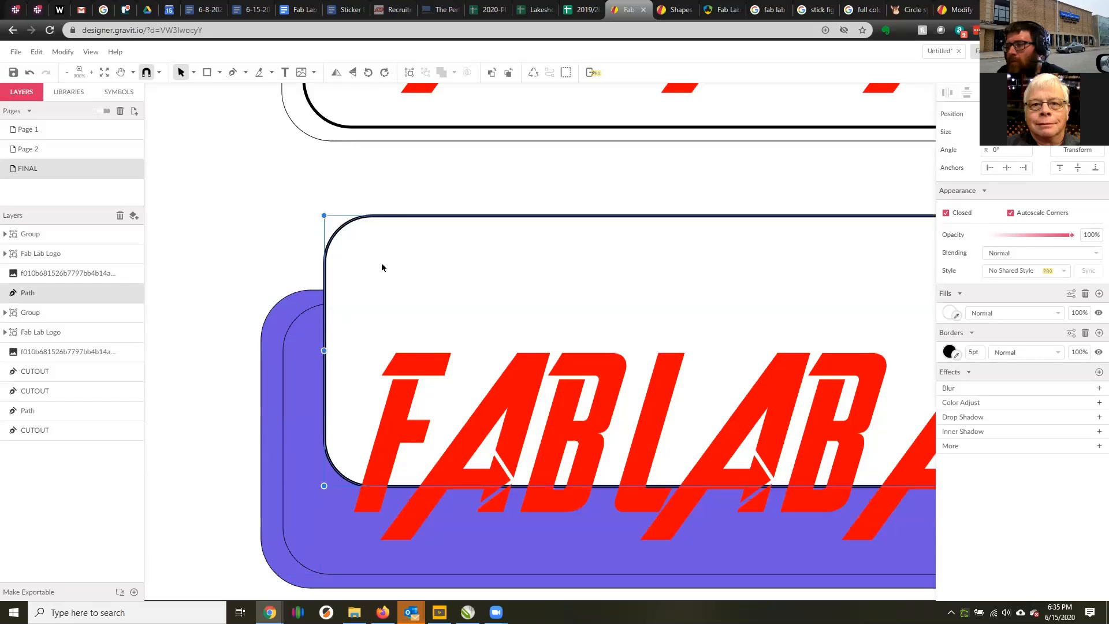
key("ctrl+z")
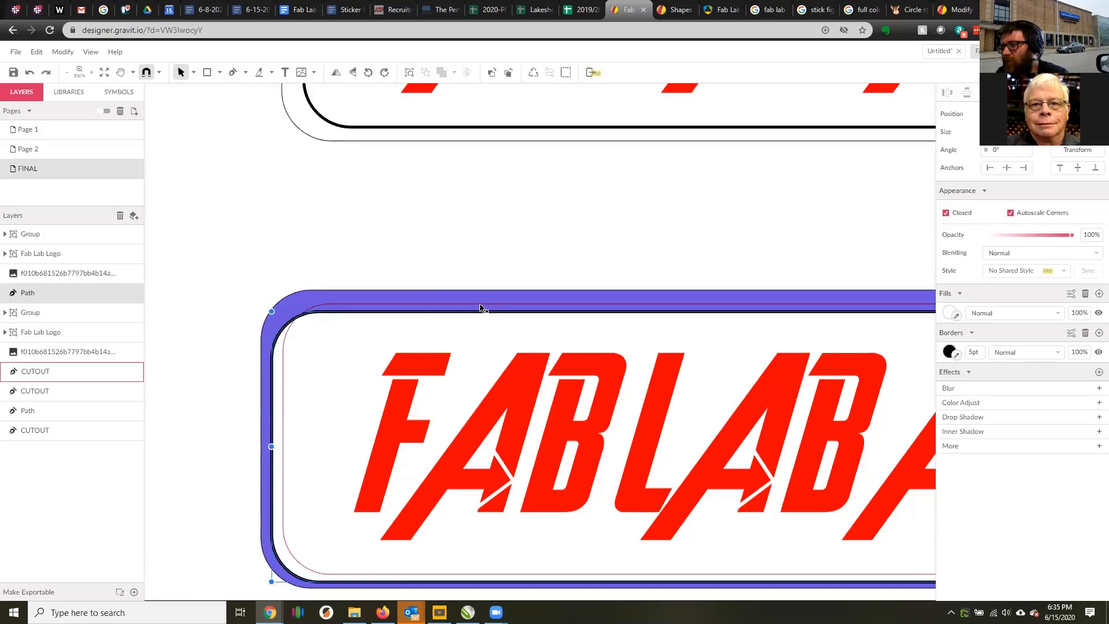
key("ctrl+z")
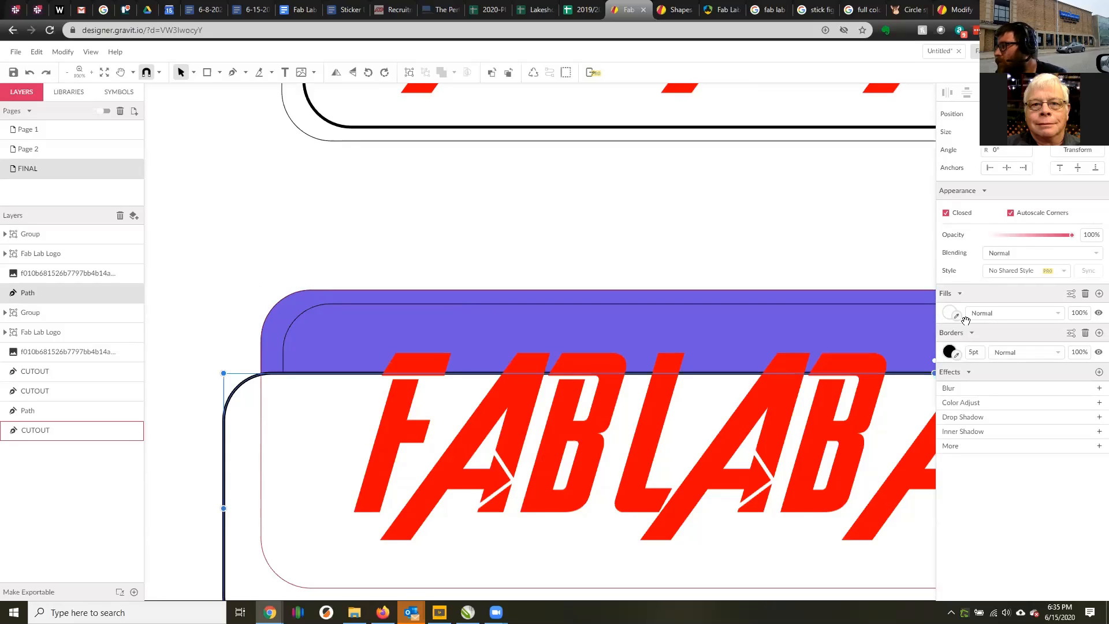
left_click(1098, 313)
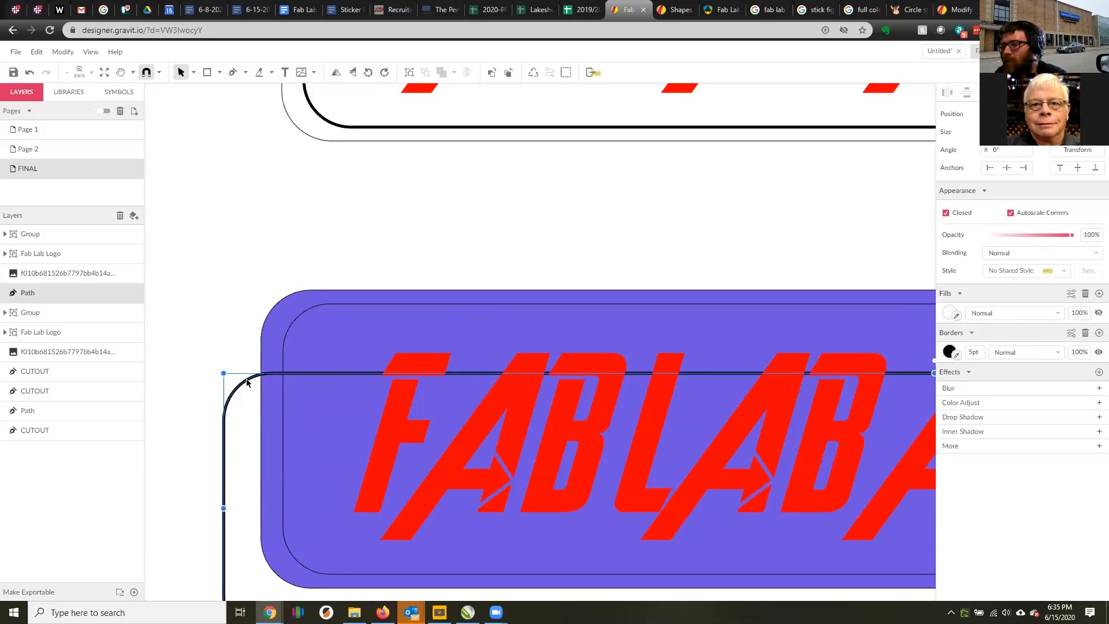
left_click_drag(247, 382, 316, 309)
Delete the extra thin CUTOUT outline inside the purple sticker and deselect everything.
left_click(307, 309)
key("Delete")
scroll(399, 310, "down", 2)
scroll(502, 337, "up", 1)
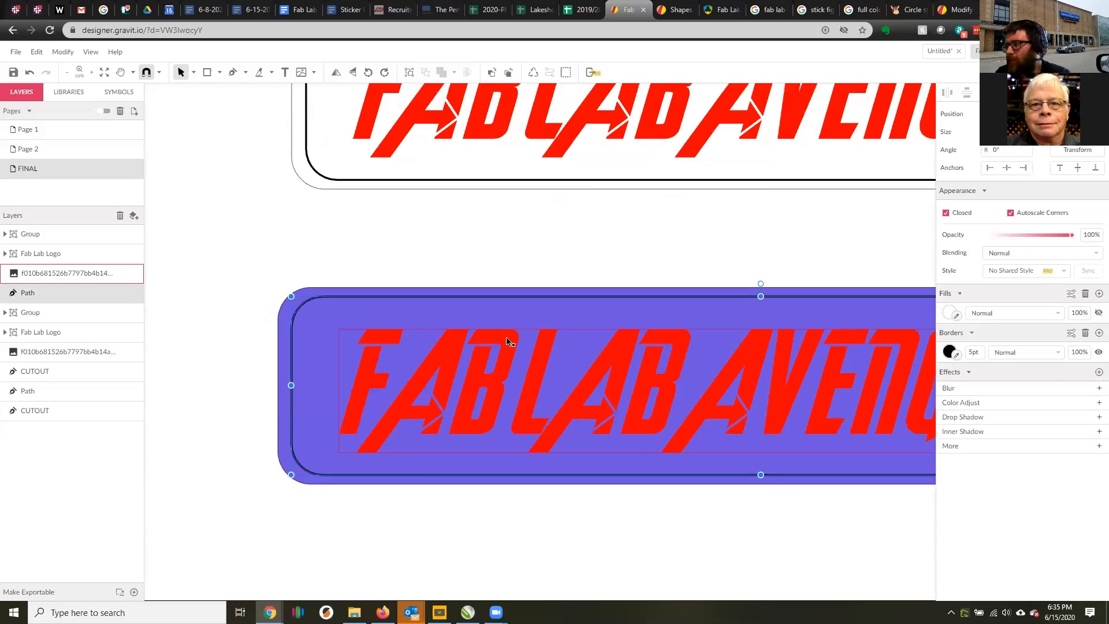
scroll(506, 341, "down", 2)
left_click(897, 353)
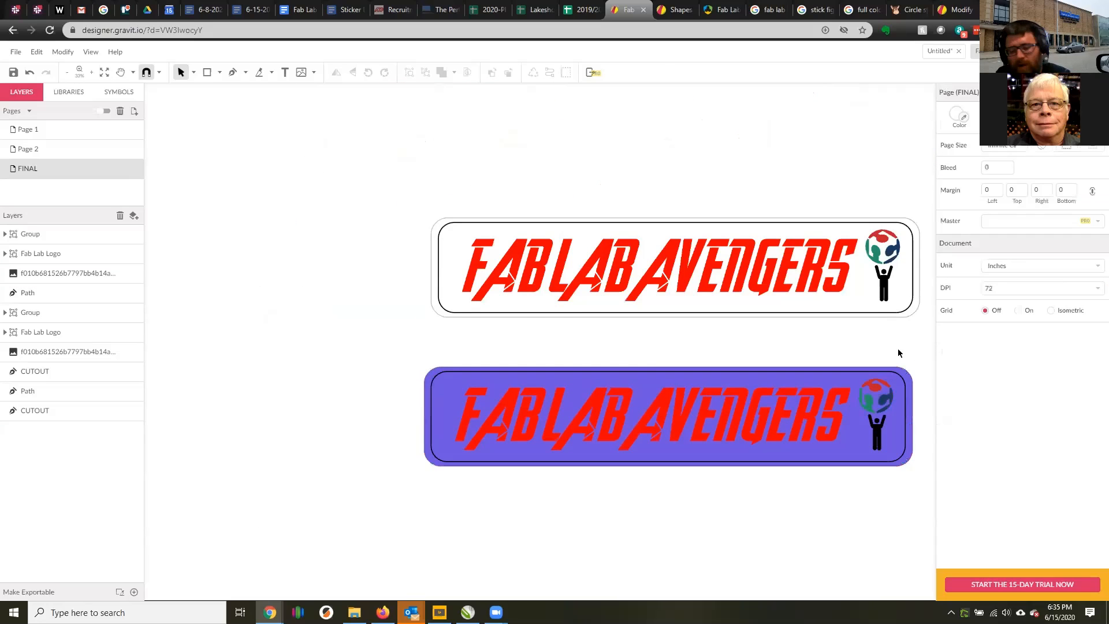
Select all objects of both stickers and save the document.
scroll(901, 271, "up", 2)
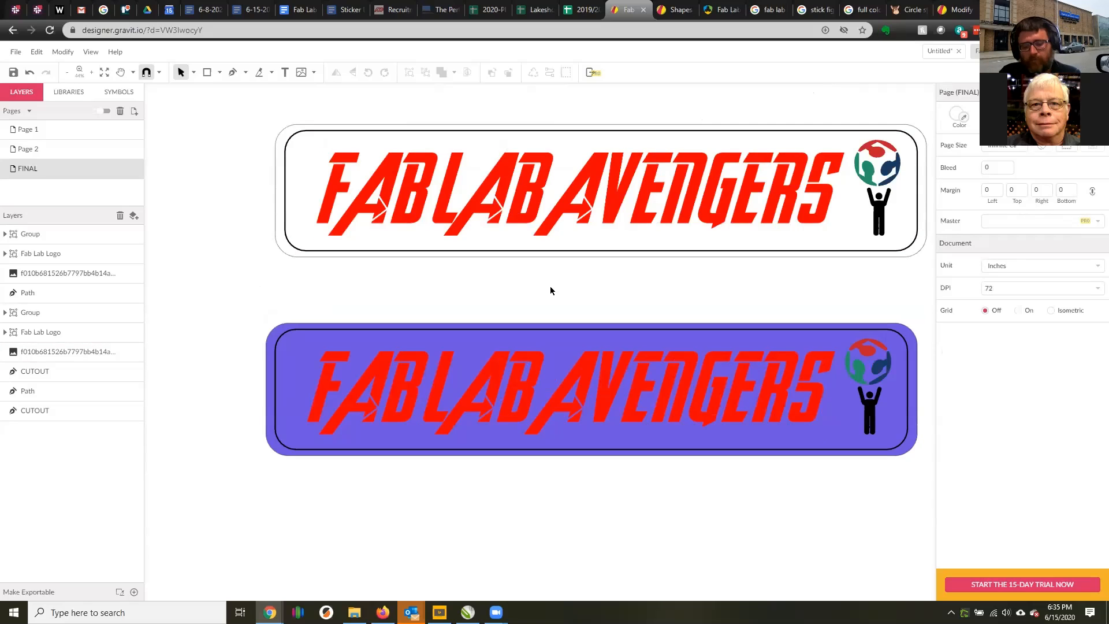
scroll(636, 282, "down", 1)
scroll(700, 278, "down", 4, "ctrl")
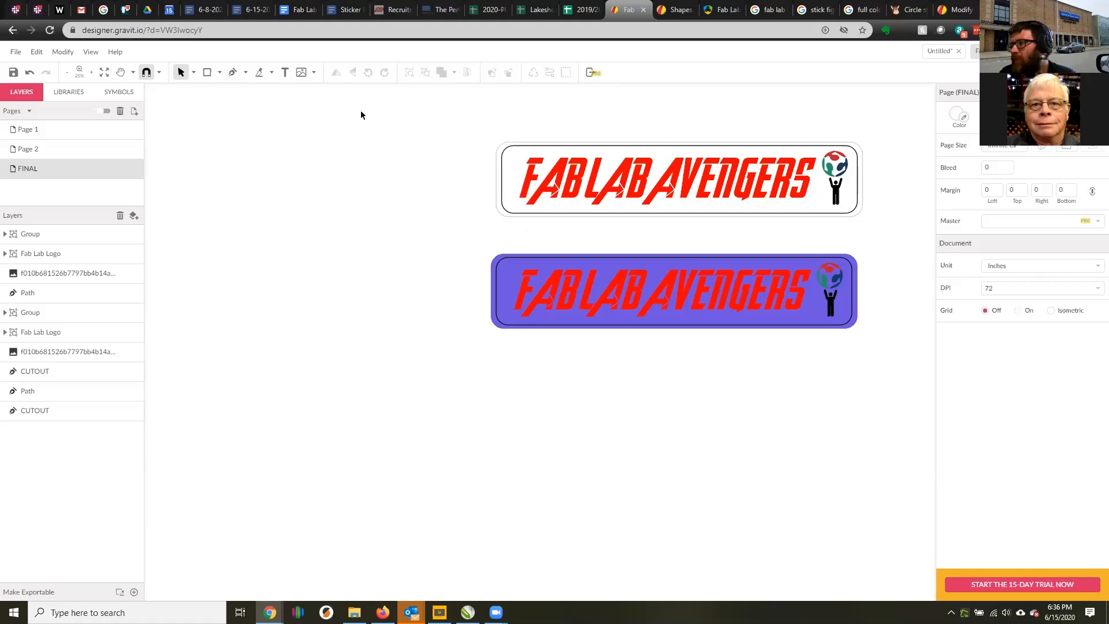
left_click_drag(361, 115, 943, 413)
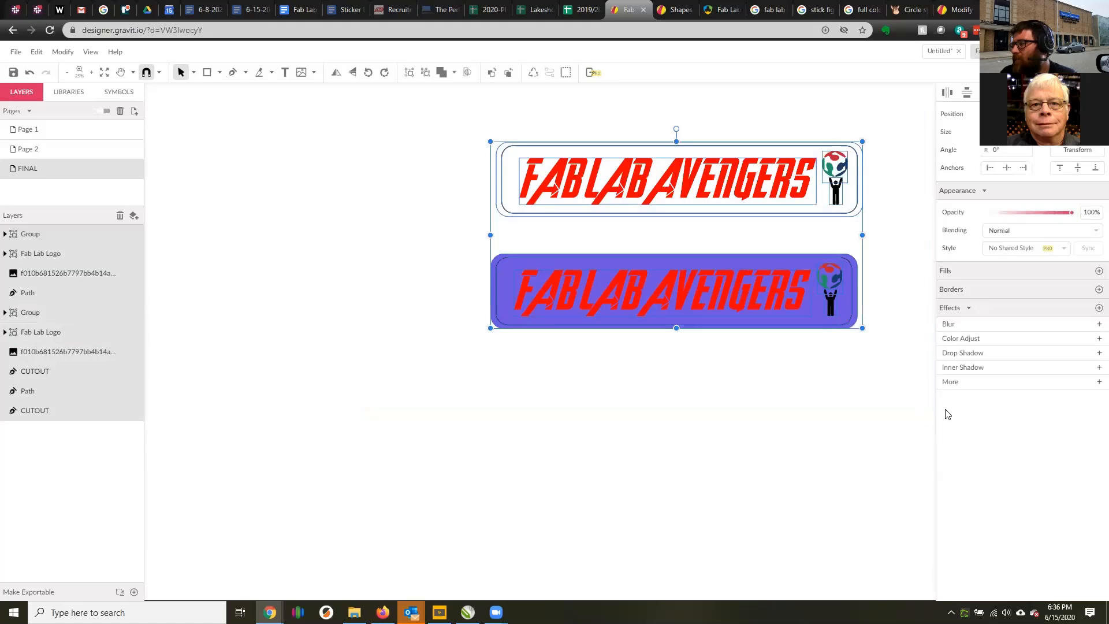
left_click(14, 71)
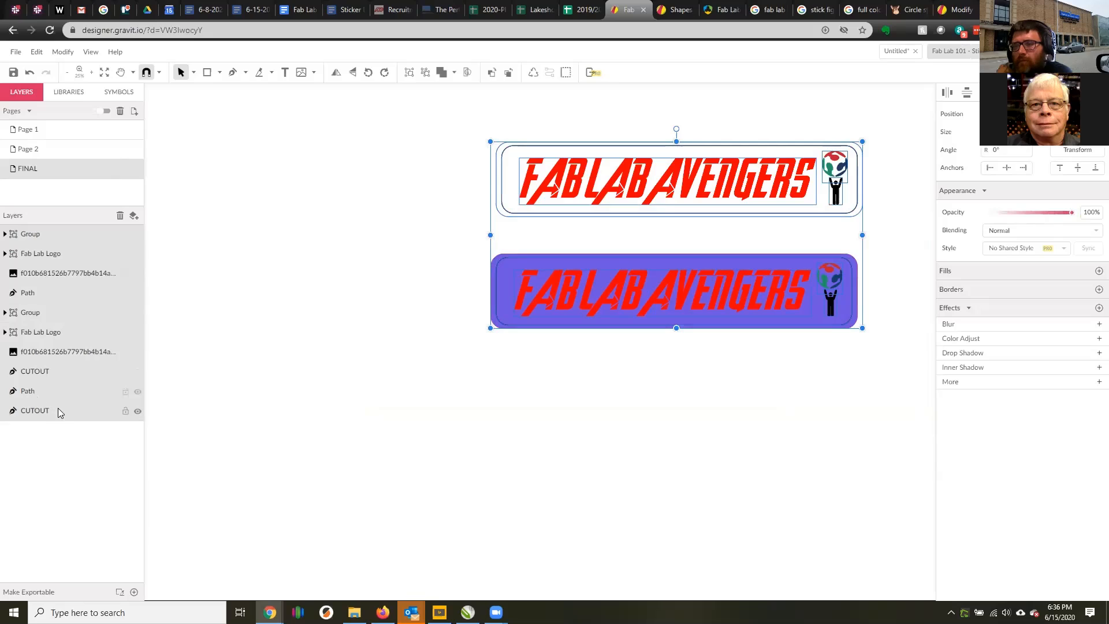
Add an export setting to the selected stickers with PDF as the format.
left_click(134, 592)
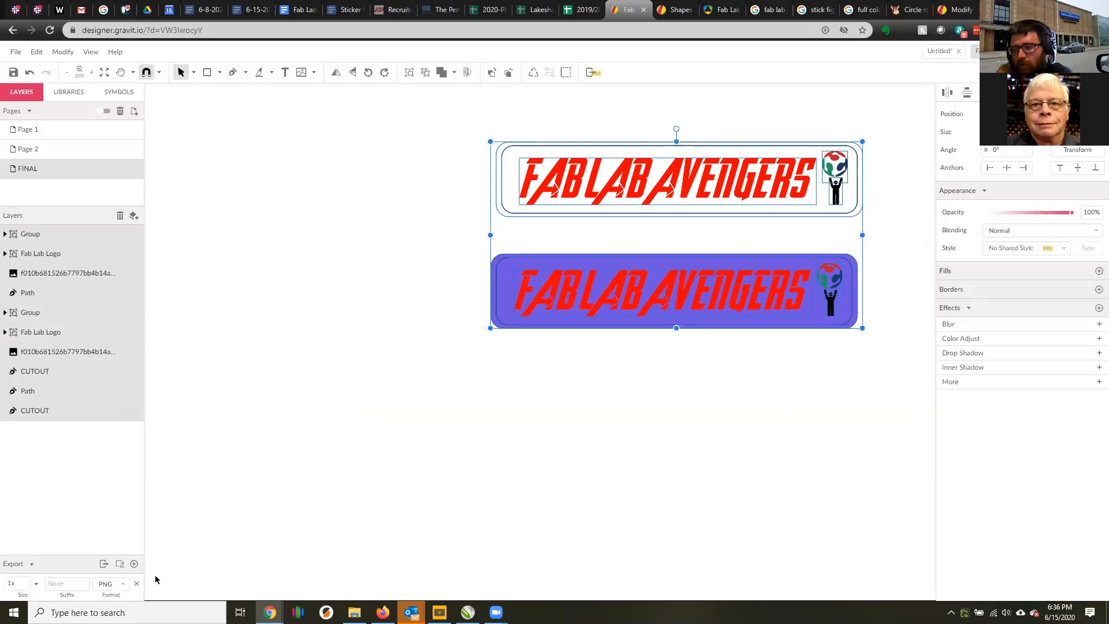
left_click(124, 584)
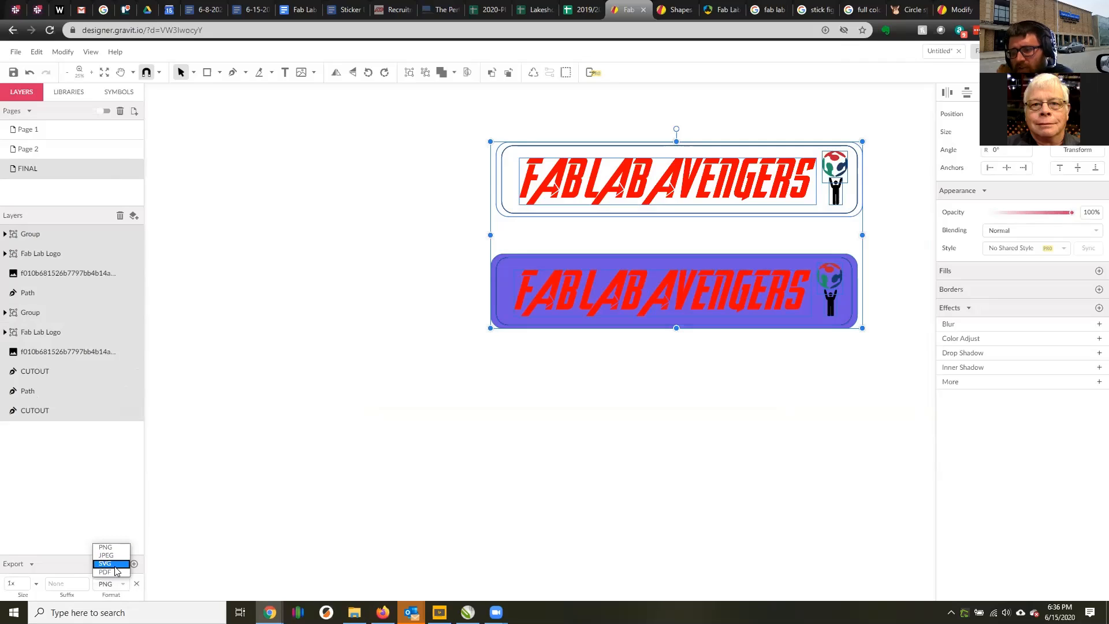
left_click(109, 573)
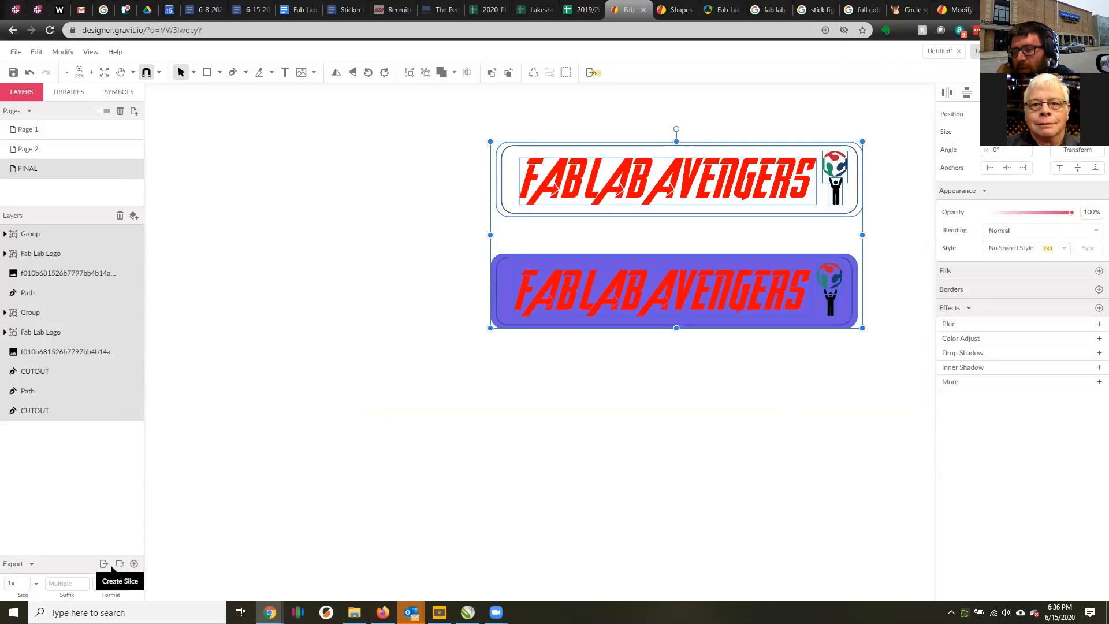
Export the selected stickers as PDF and extract Fab Lab 101 - Sticker Demo (1).zip within the Downloads folder in File Explorer.
left_click(104, 564)
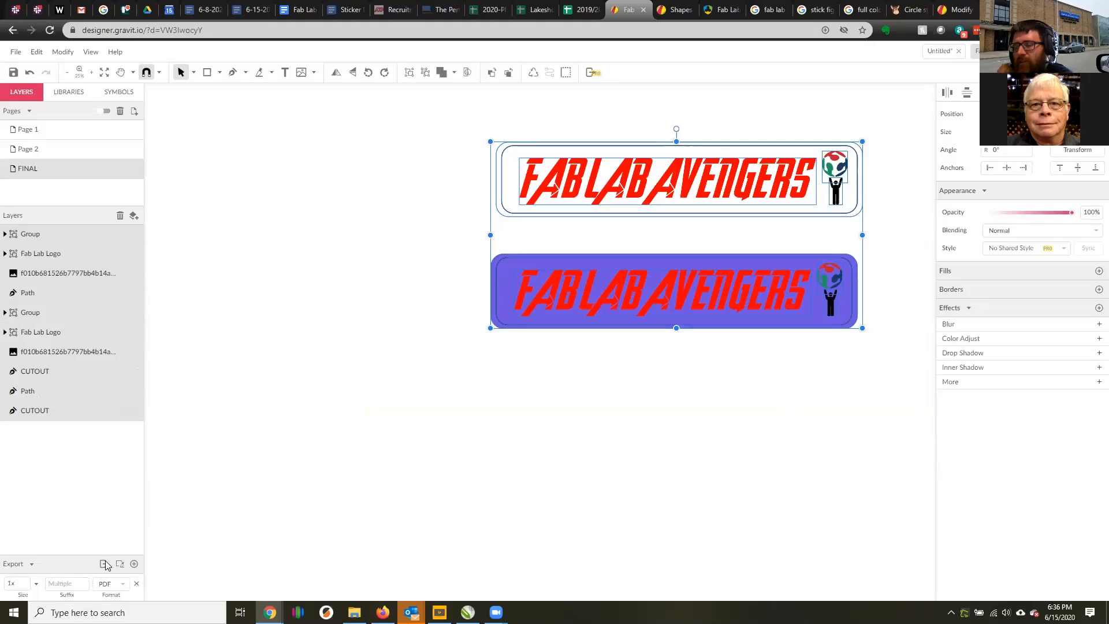
left_click(354, 612)
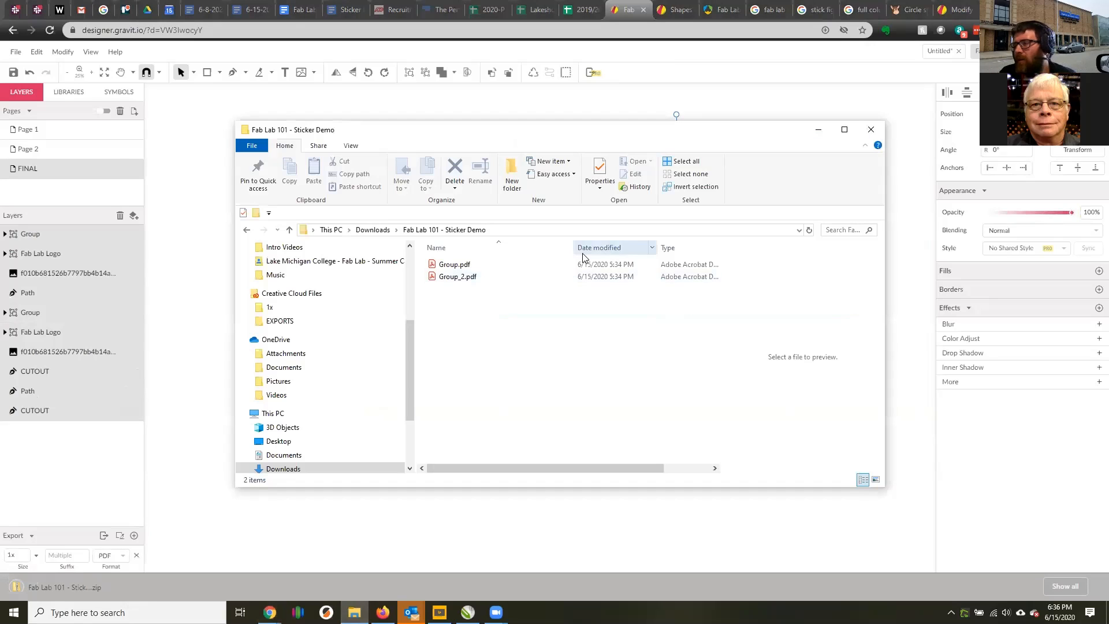
left_click(373, 230)
left_click(498, 282)
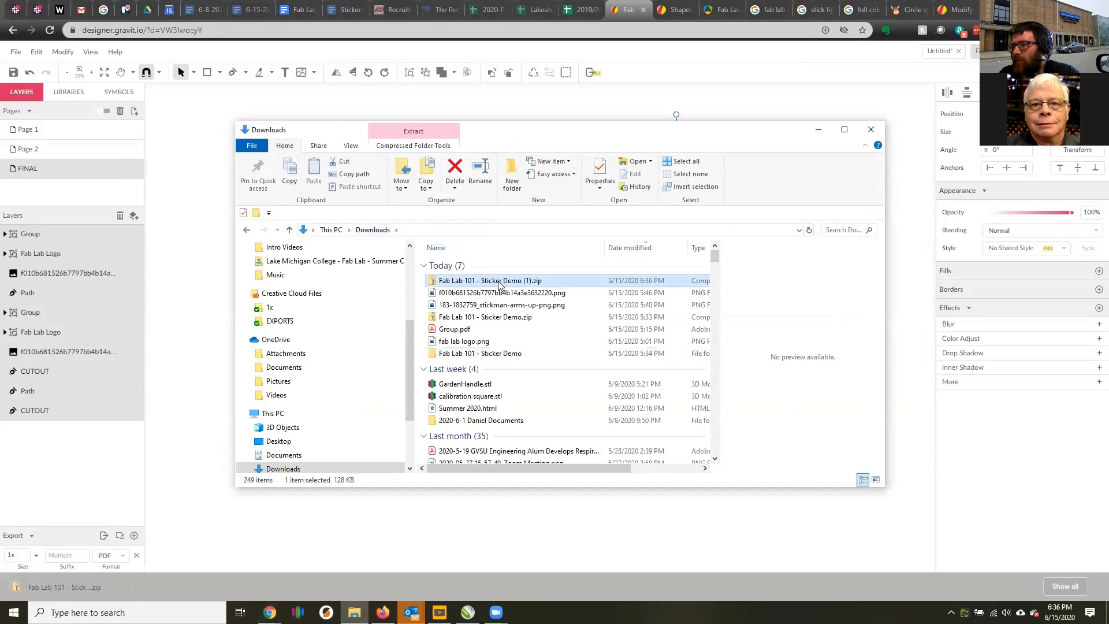
right_click(543, 286)
left_click(557, 321)
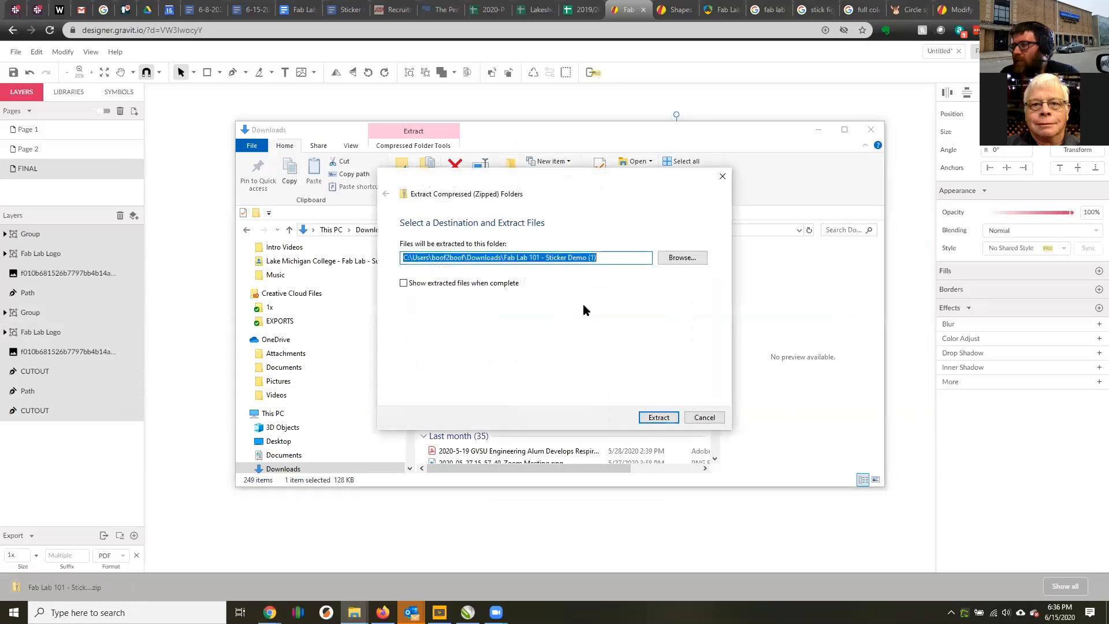
left_click(664, 418)
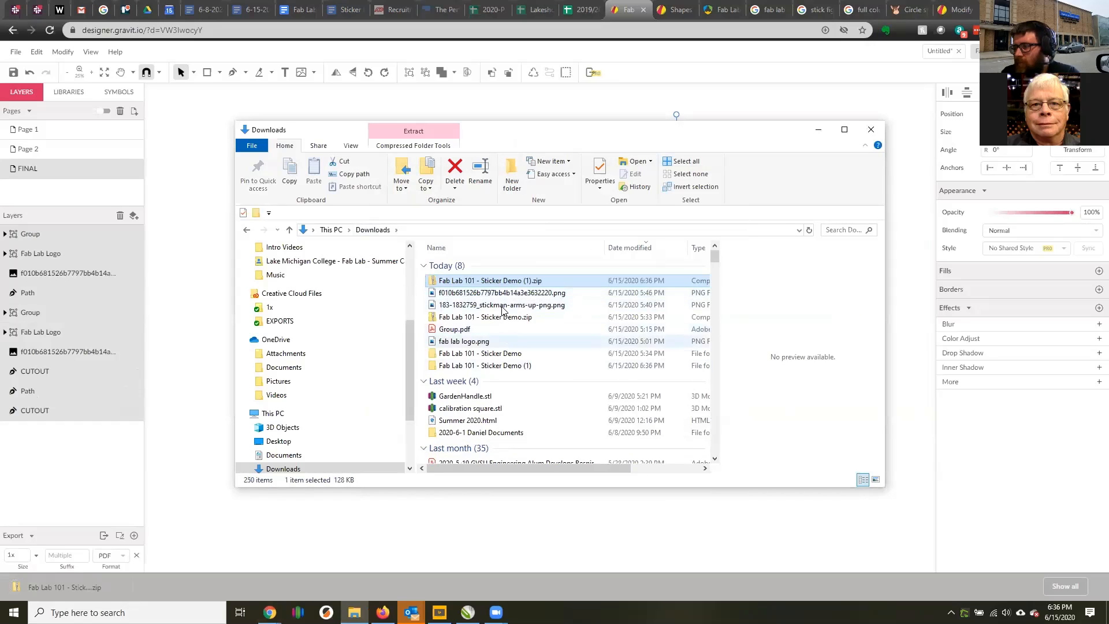
Examine the PDF files in the extracted Fab Lab 101 - Sticker Demo (1) folder, then return to the sticker design.
double_click(503, 366)
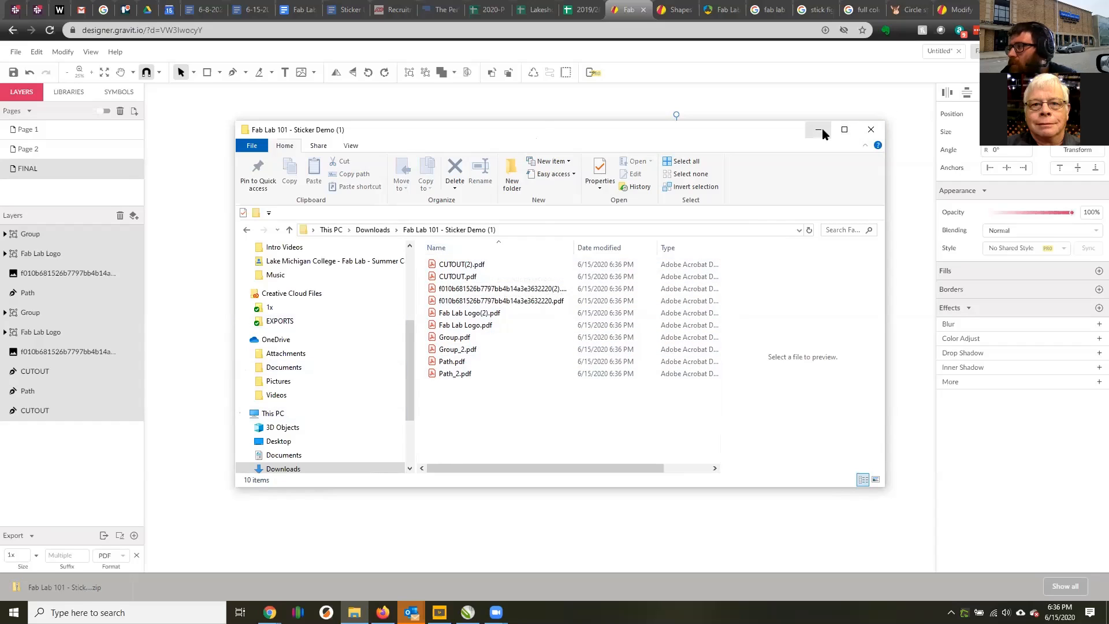
left_click_drag(503, 409, 428, 249)
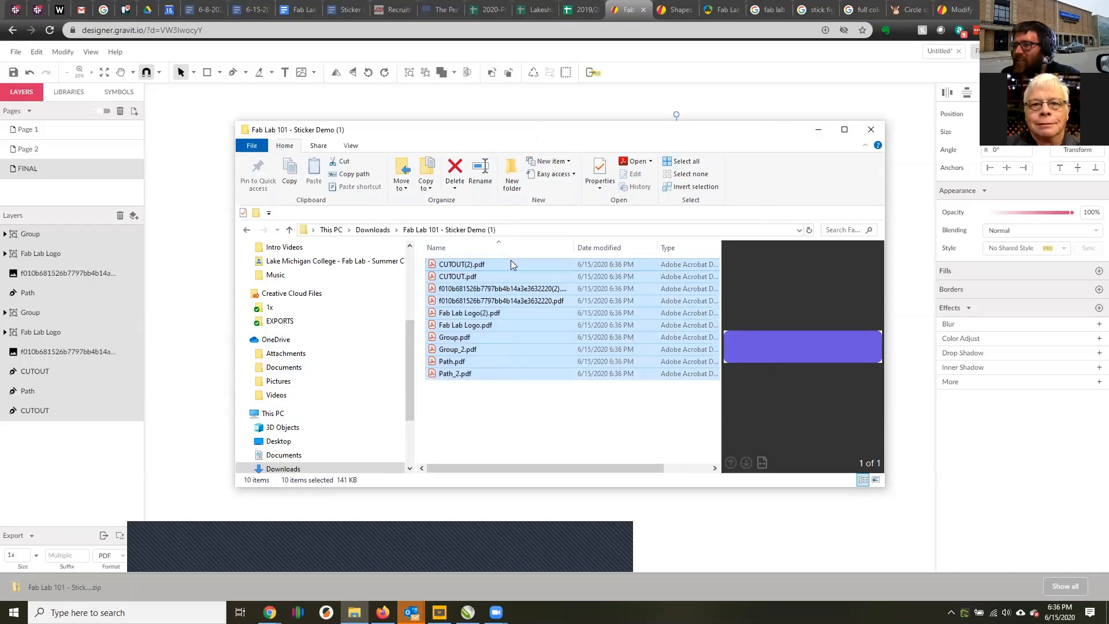
left_click(149, 317)
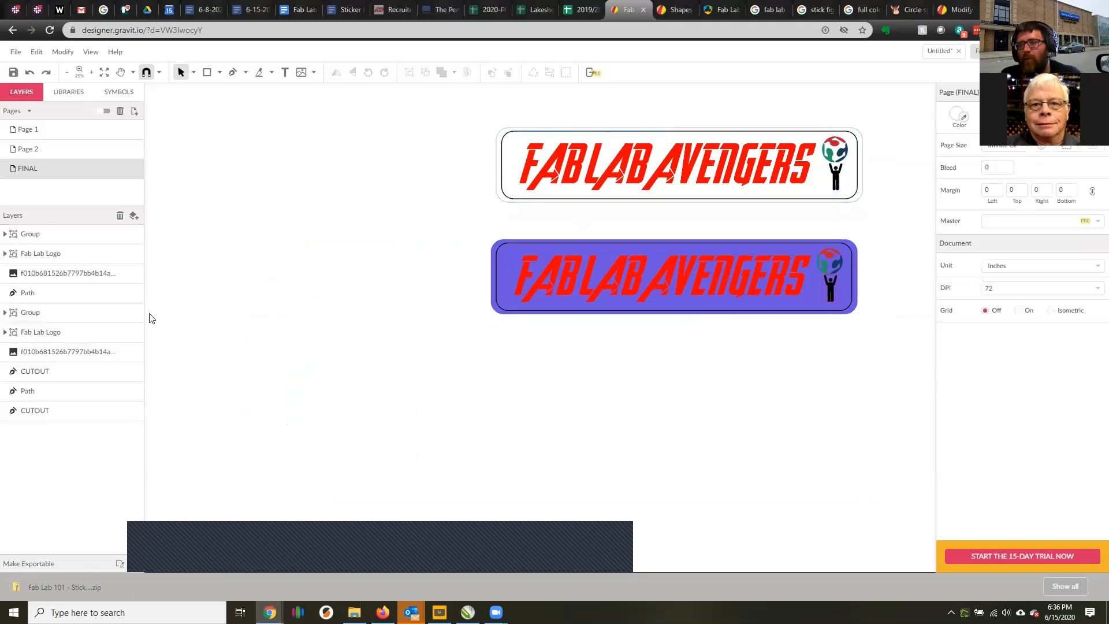
Check which objects of the purple sticker the upper Group, Fab Lab Logo and text image layers correspond to.
left_click(88, 240)
left_click(88, 256)
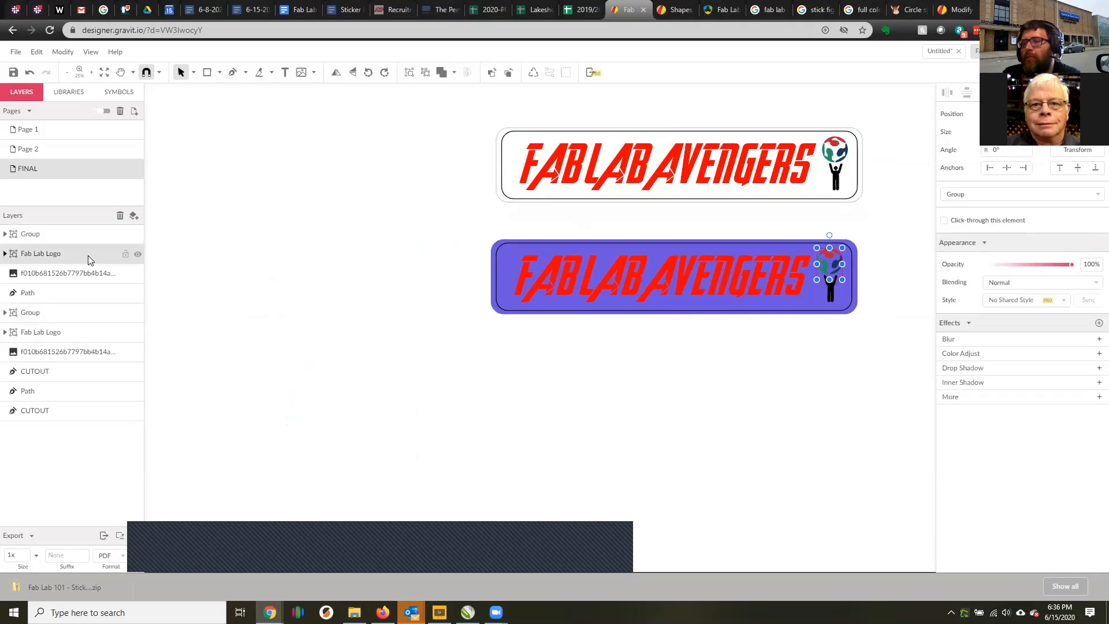
left_click(261, 275)
left_click(58, 233)
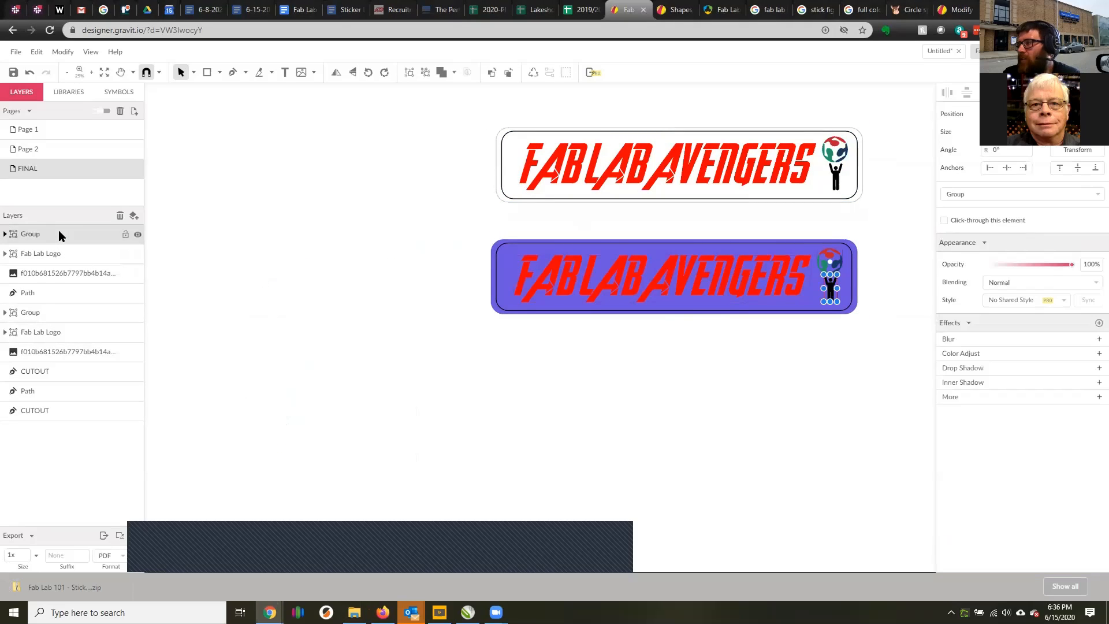
left_click(56, 258)
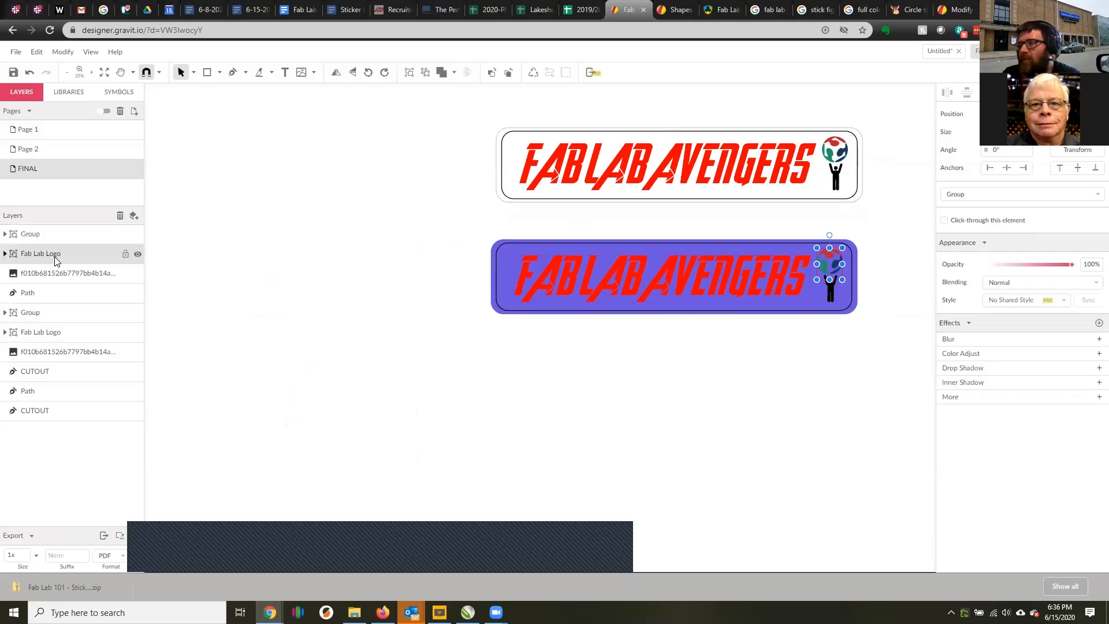
left_click(58, 270)
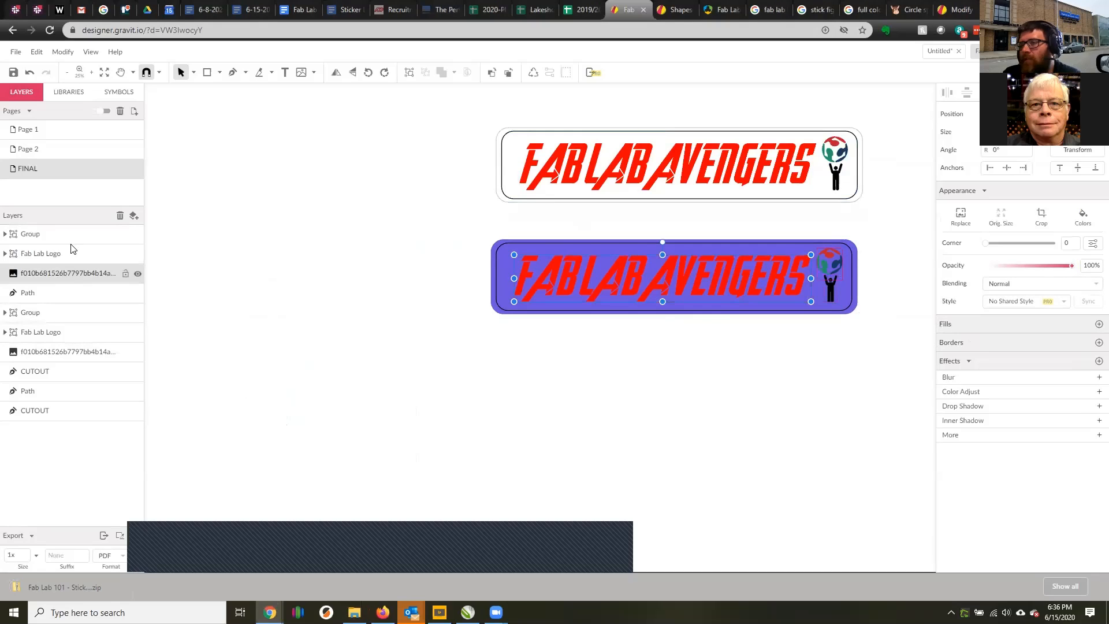
Group the purple sticker's figure, Fab Lab Logo, text image and inner border Path, and check the group by toggling its visibility.
left_click(64, 235)
left_click(61, 271)
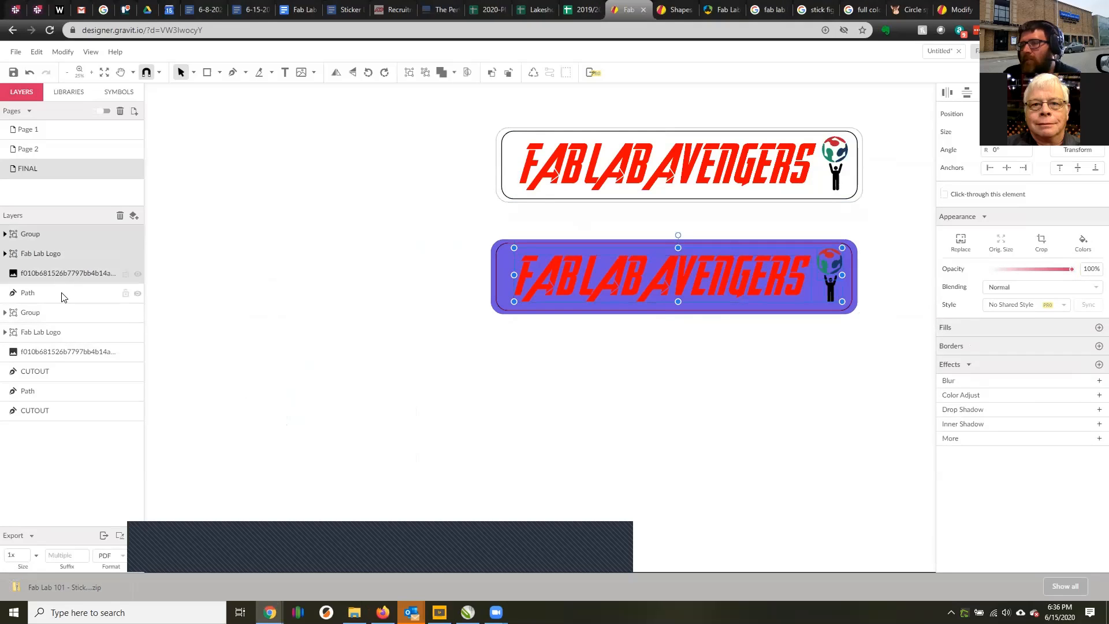
left_click(61, 292)
left_click(59, 317)
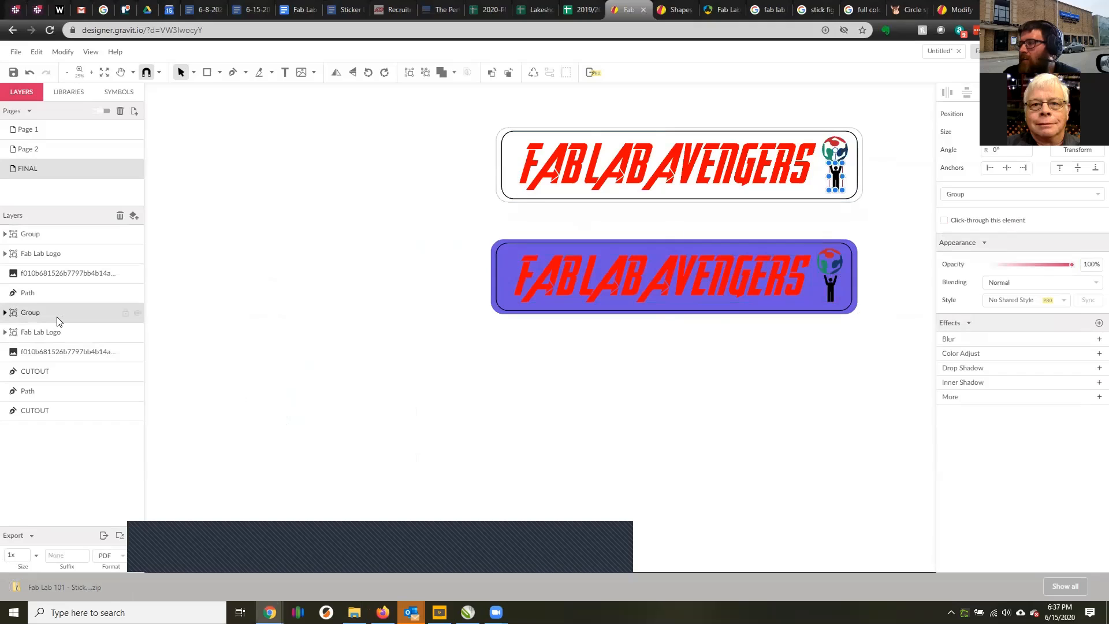
left_click(70, 292)
left_click(68, 239, "shift")
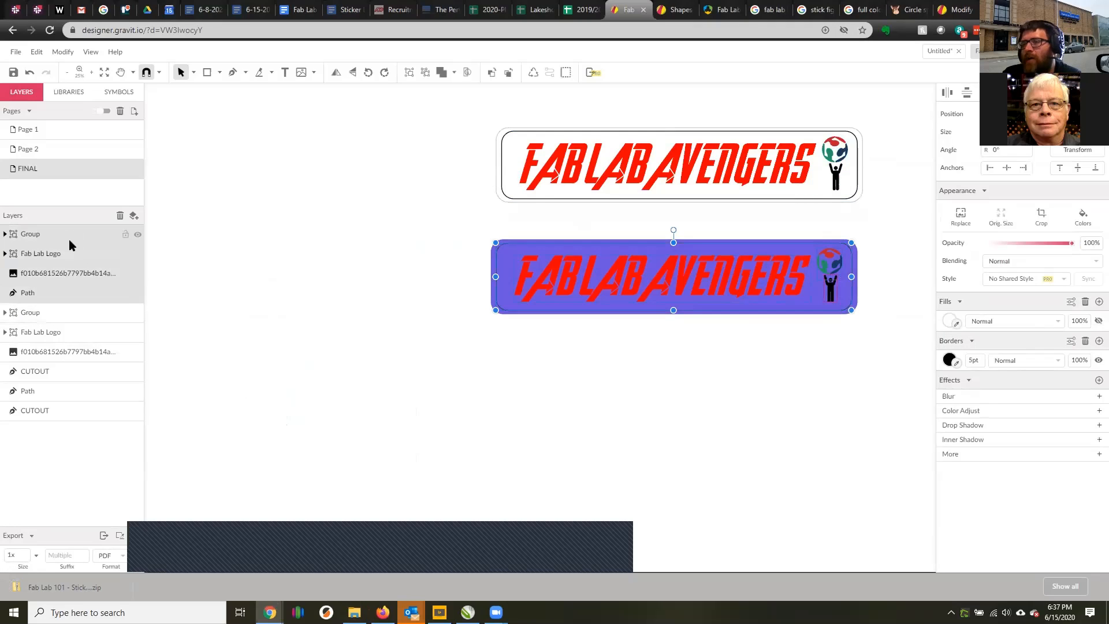
right_click(72, 253)
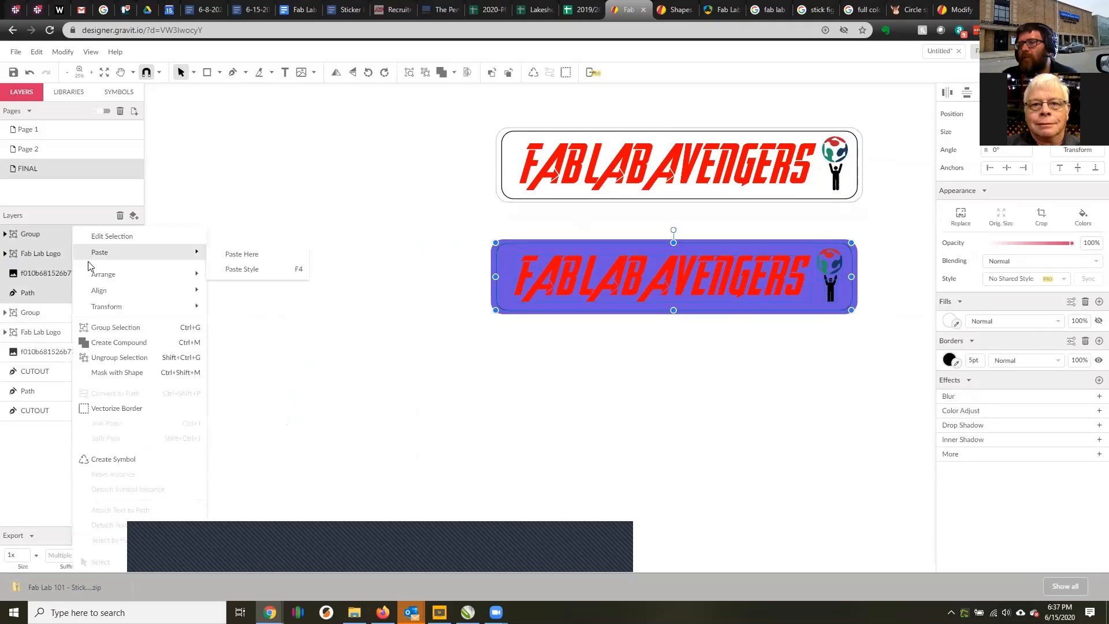
left_click(138, 327)
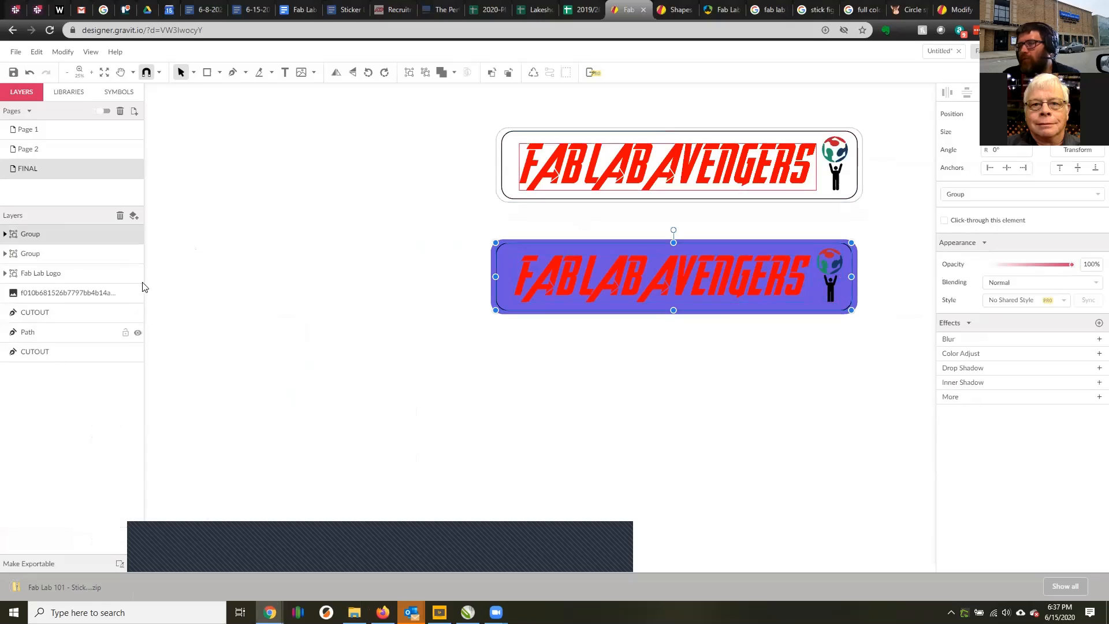
left_click(138, 233)
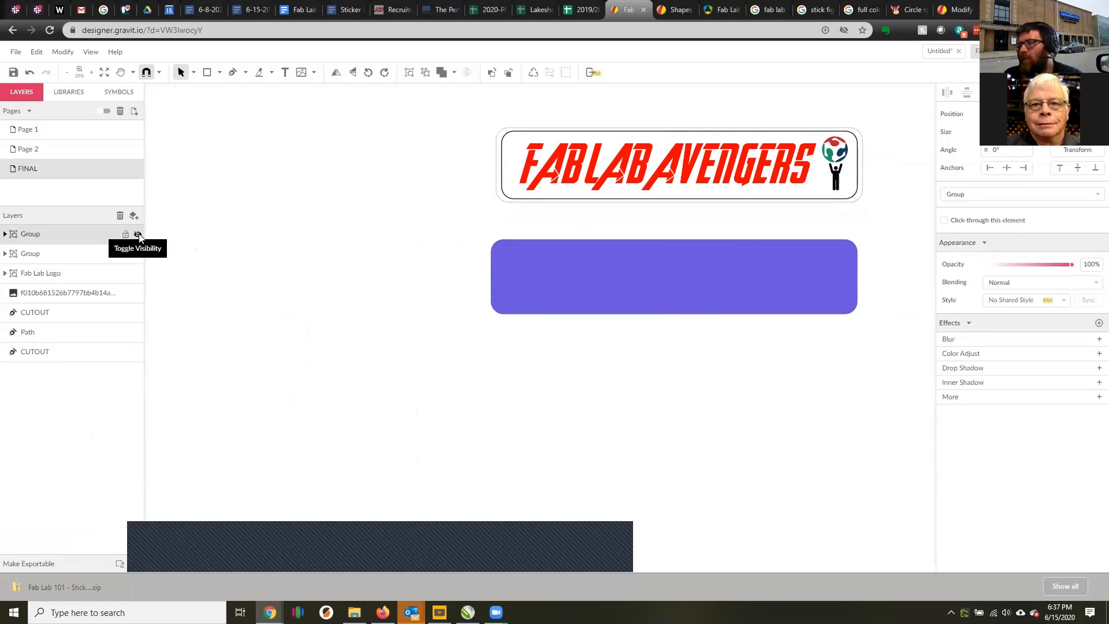
left_click(138, 233)
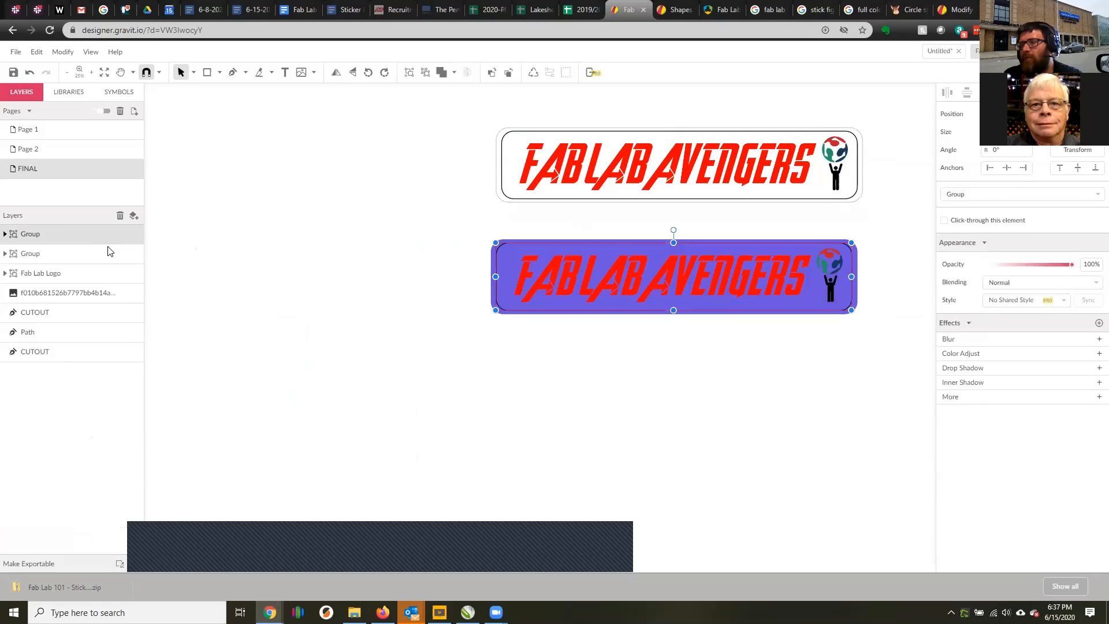
Identify the purple sticker's CUTOUT layer and move it into the new group.
left_click(61, 313)
left_click(46, 350)
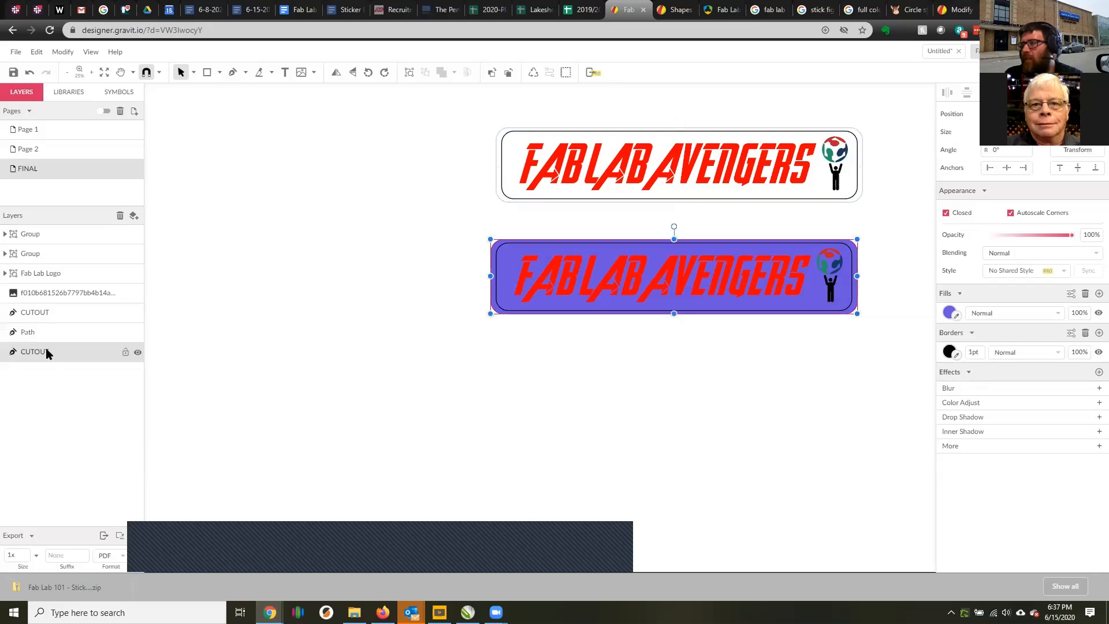
left_click_drag(51, 346, 43, 238)
Rename the purple sticker's group to Sticker 1.
left_click(53, 238)
left_click(43, 238)
double_click(35, 234)
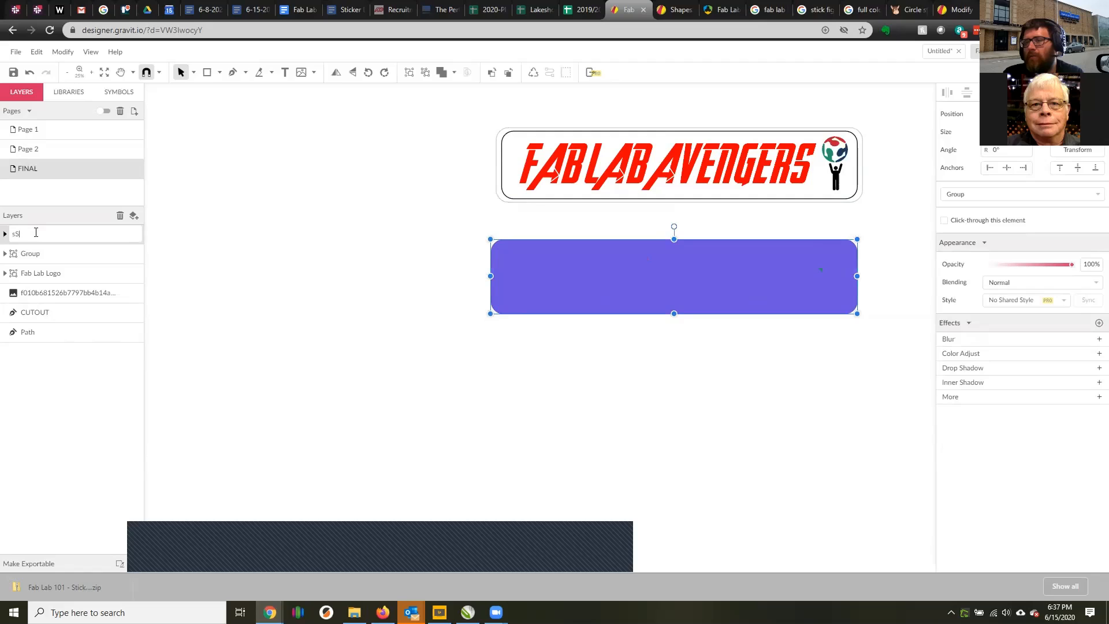
type("Sticker 1")
key("Return")
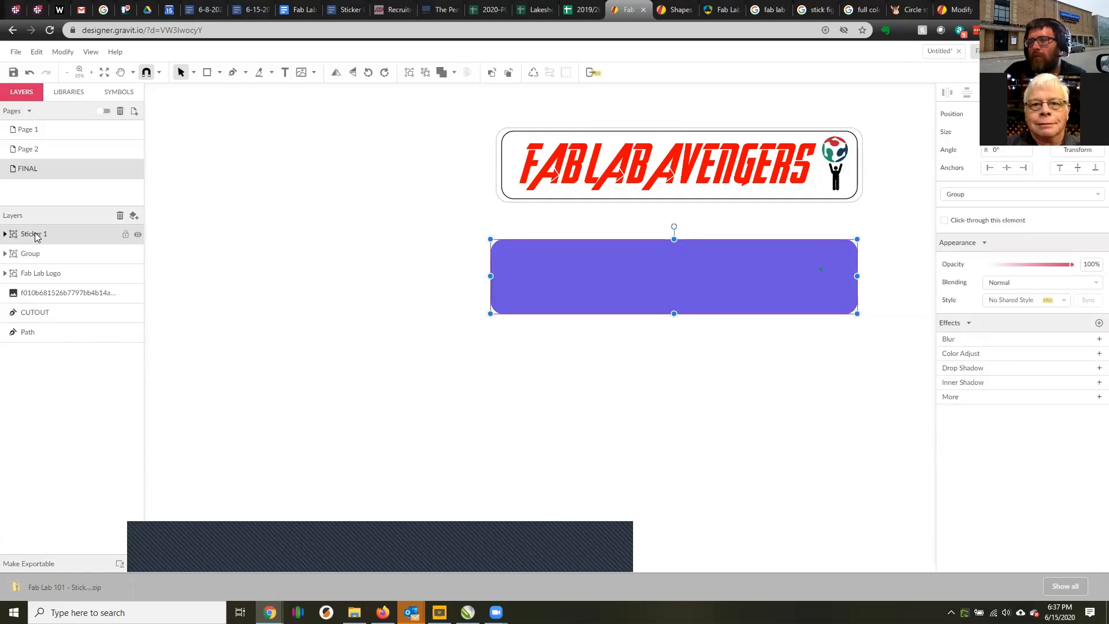
Move the white sticker's Fab Lab Logo, text image, CUTOUT and Path layers into its figure group and rename the group Sticker 2.
left_click(41, 258)
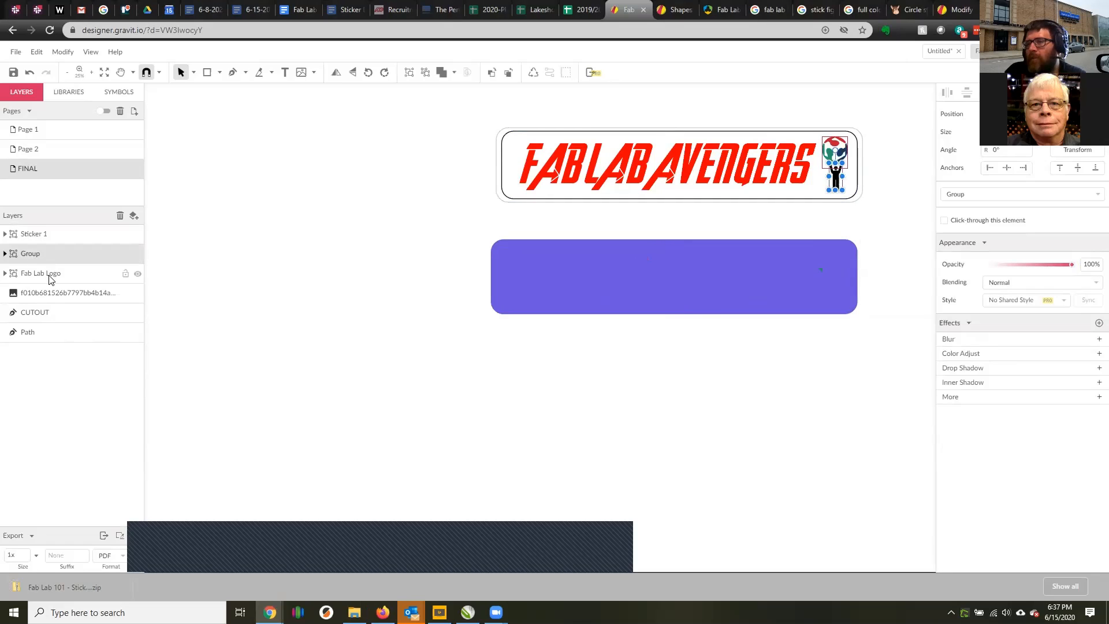
left_click(48, 273)
left_click(42, 330, "shift")
mouse_move(54, 278)
left_mouse_down()
mouse_move(64, 254)
mouse_move(69, 263)
left_mouse_up()
double_click(42, 253)
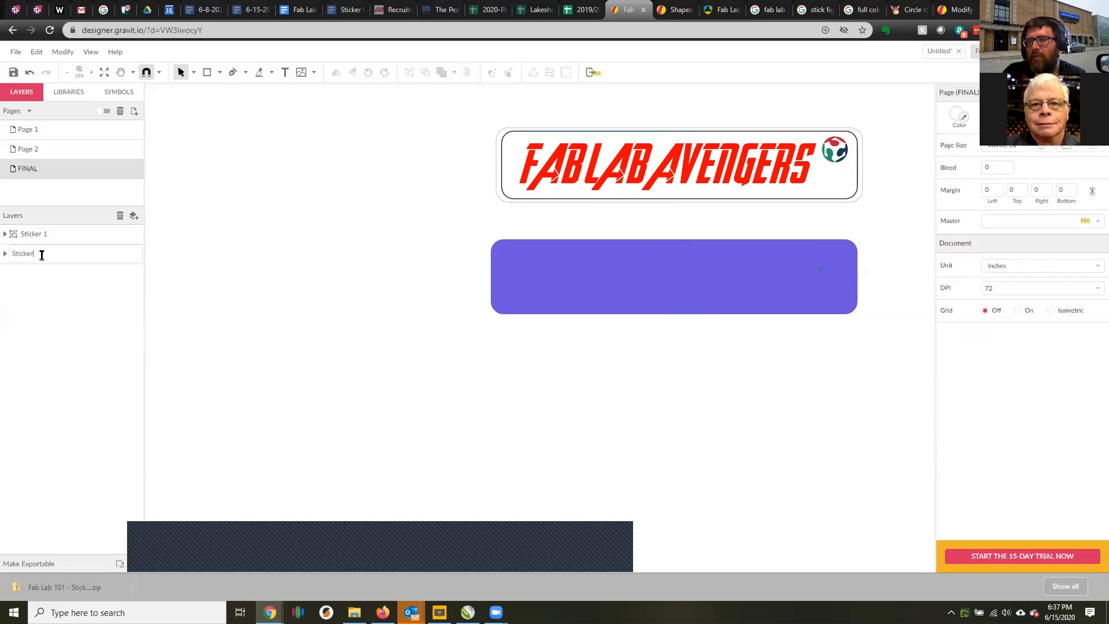
key("Return")
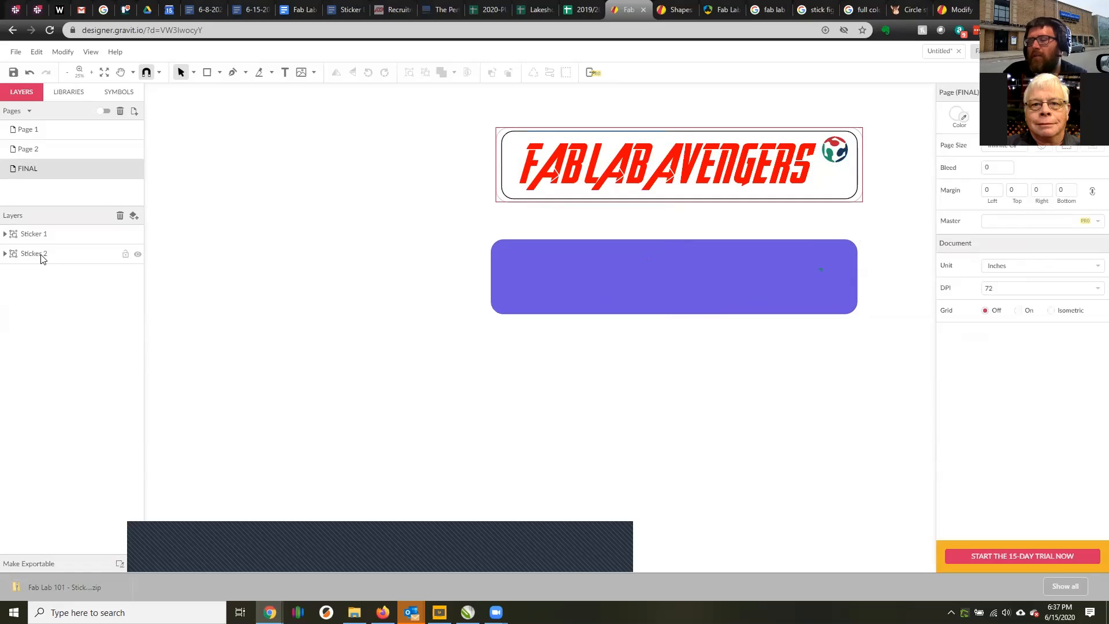
Inside Sticker 1, move the Fab Lab Logo above CUTOUT and place the inner border Path at the top of the stack.
left_click(5, 234)
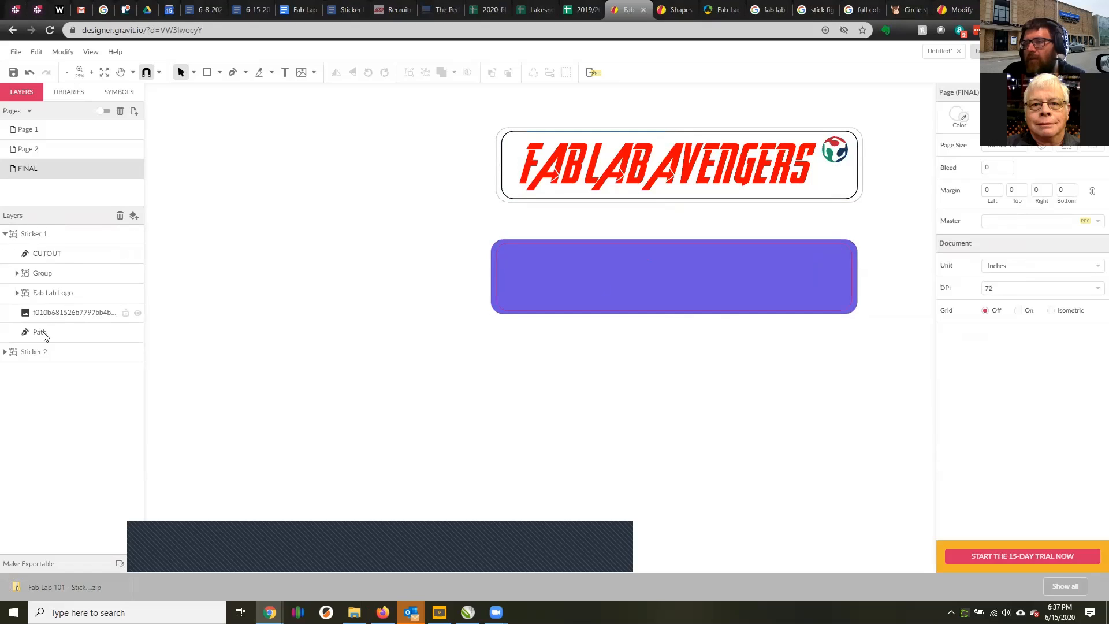
left_click(58, 272)
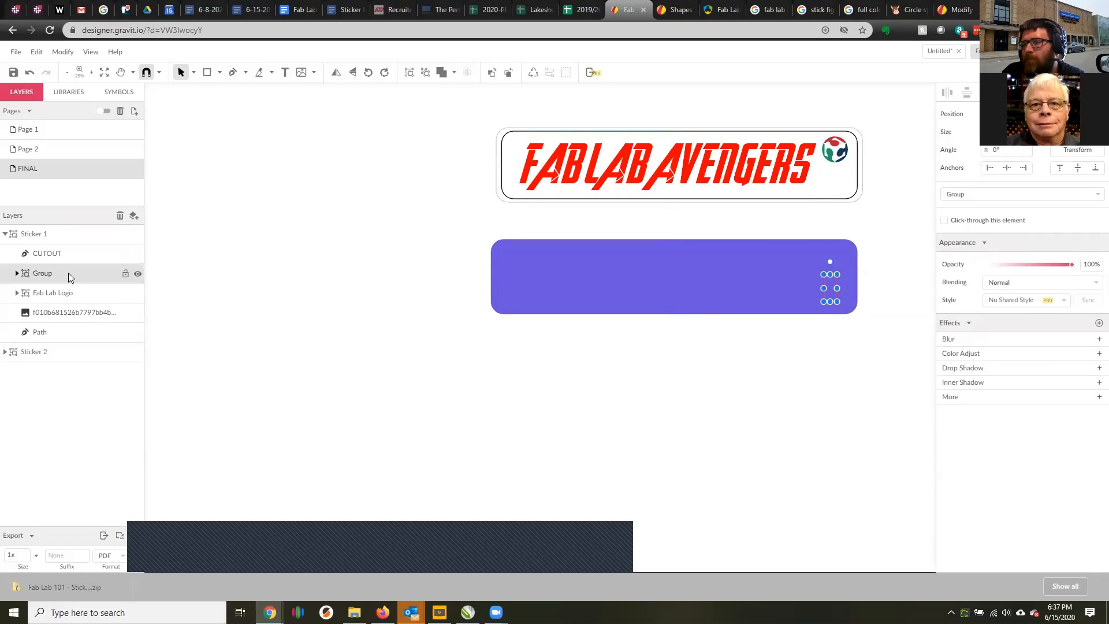
left_click(49, 257)
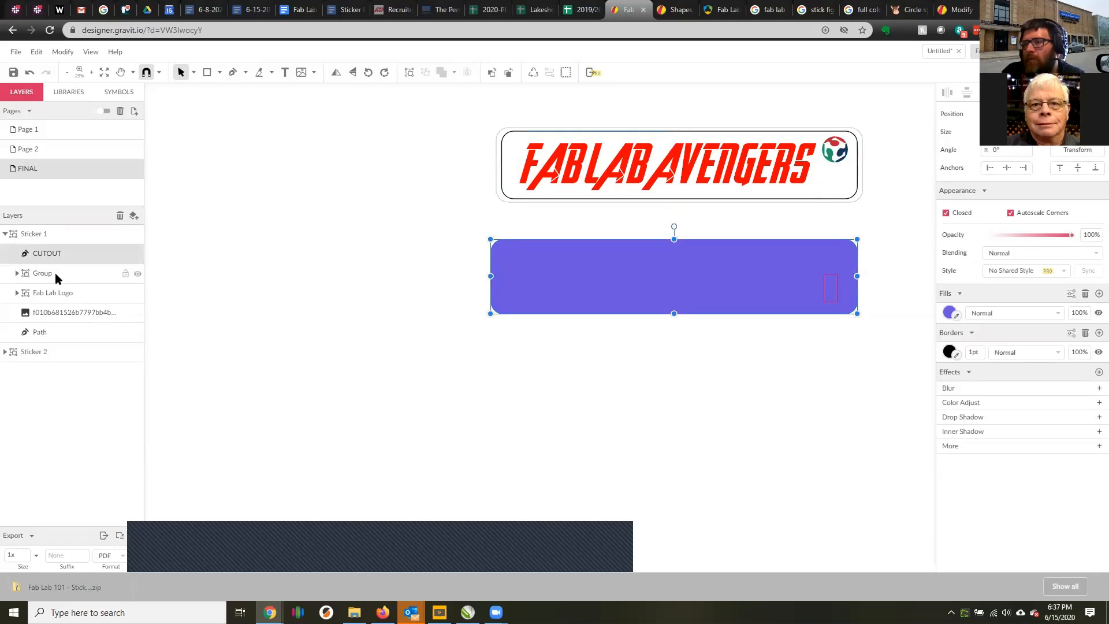
left_click(54, 272)
left_click_drag(63, 292, 82, 247)
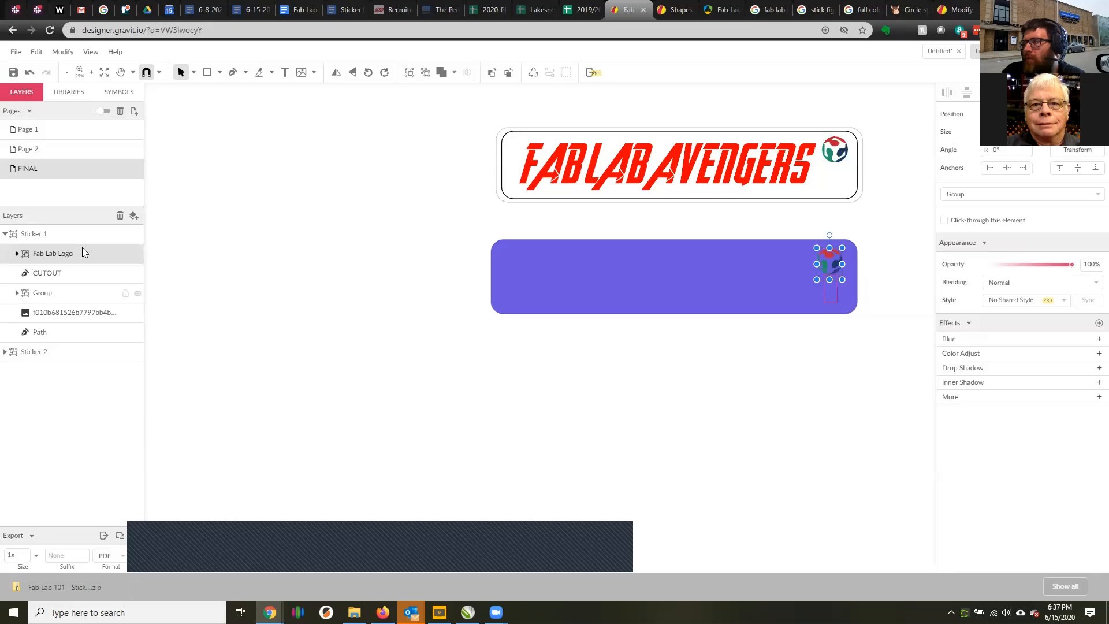
left_click(53, 334)
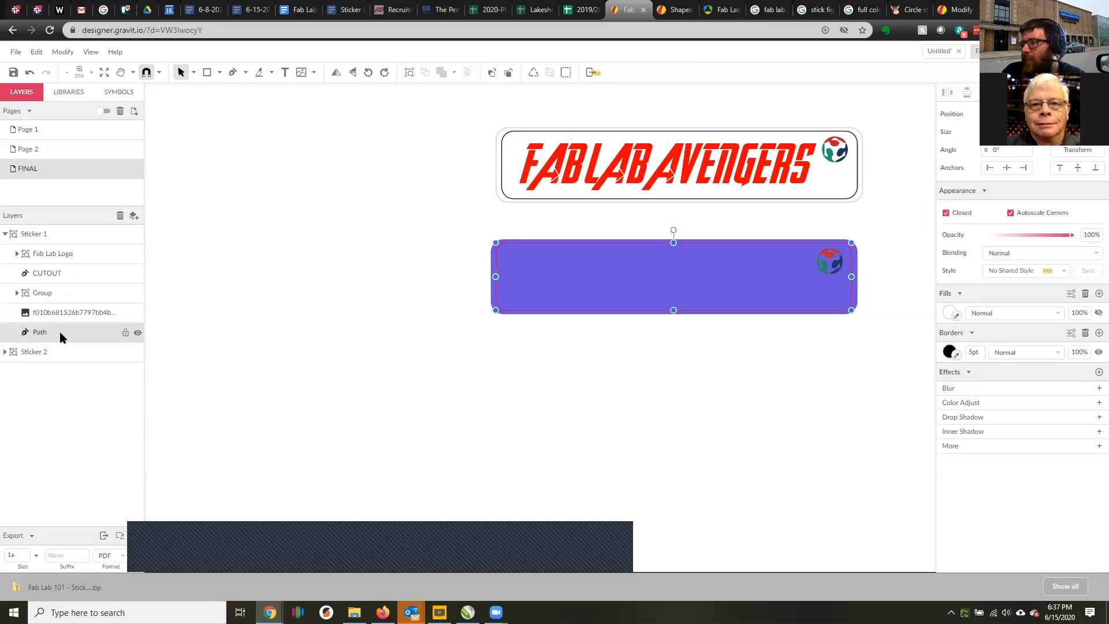
left_click(235, 301)
left_click_drag(46, 334, 85, 258)
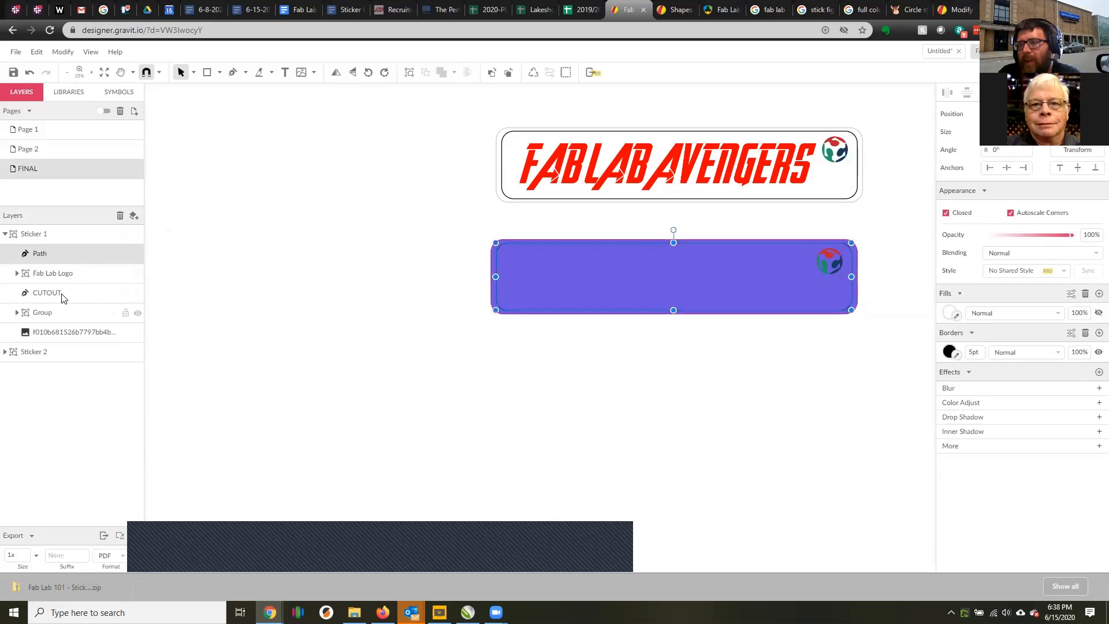
Move the figure Group and the text image above the Fab Lab Logo in Sticker 1, with the text directly beneath Path, and deselect.
left_click(62, 296)
left_click(61, 272)
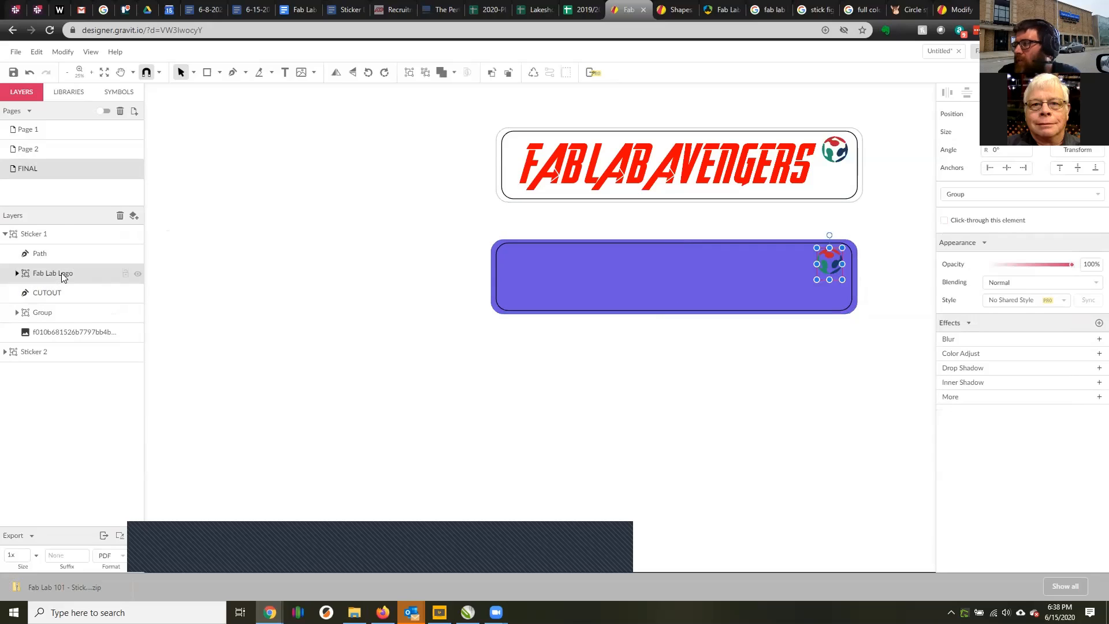
left_click(60, 313)
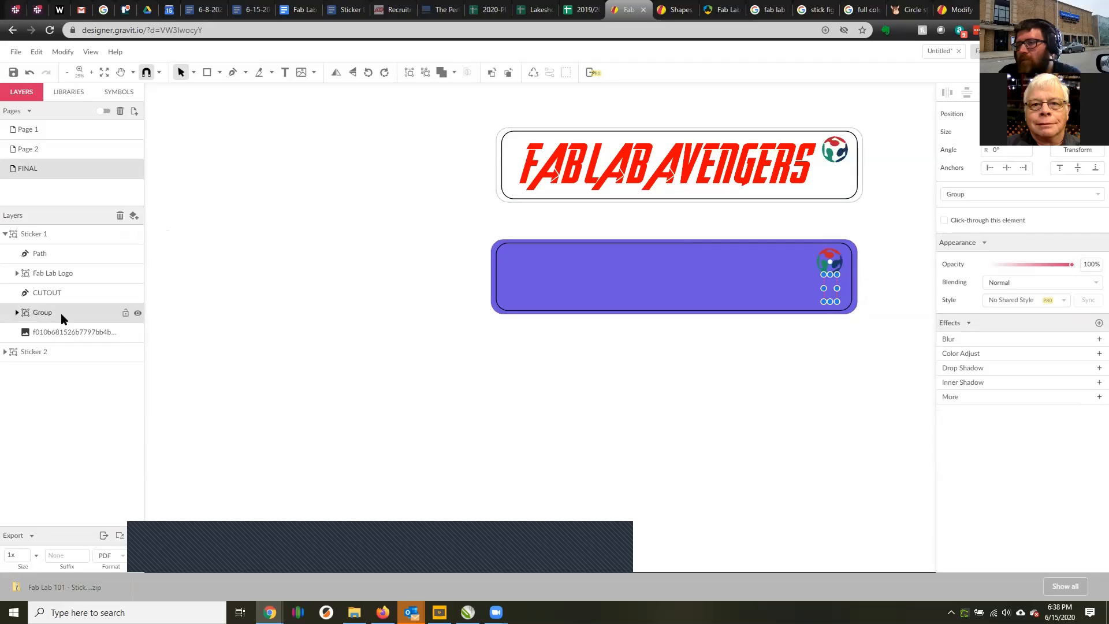
left_click_drag(61, 313, 89, 262)
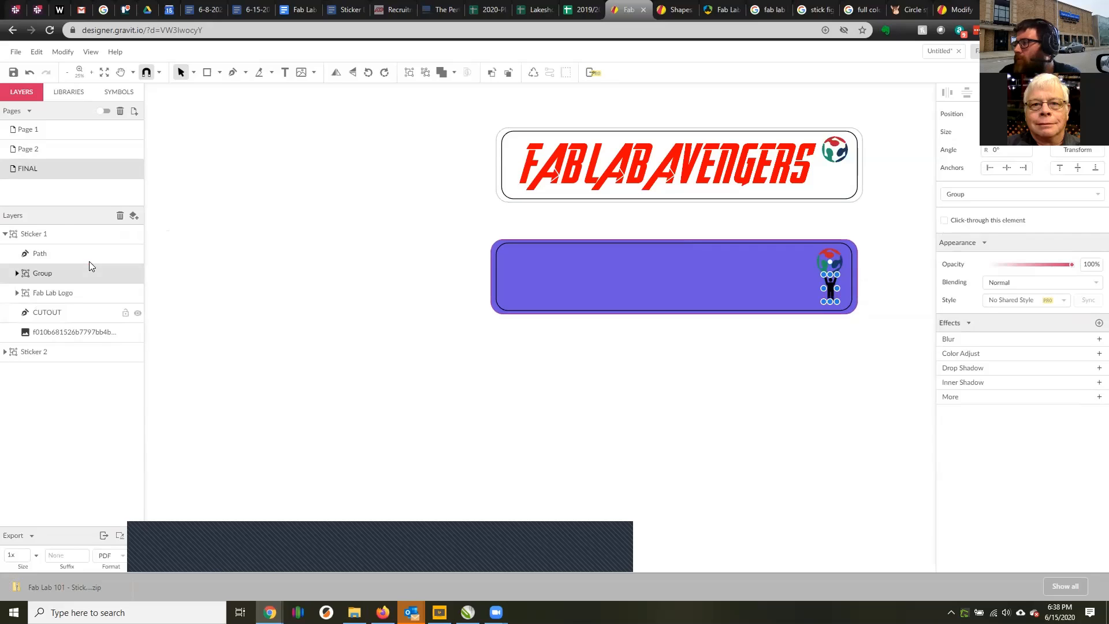
left_click(84, 333)
left_click_drag(84, 334, 103, 267)
left_click(422, 409)
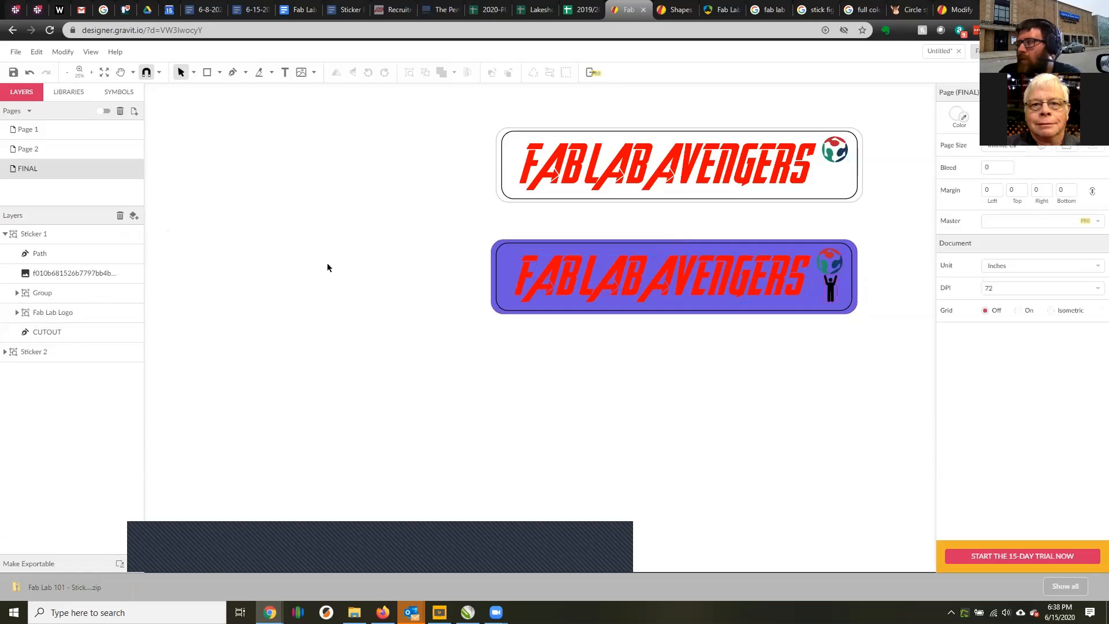
Move both black figure layers to the top of the Sticker 2 group, above the Fab Lab Logo, and deselect.
left_click(5, 351)
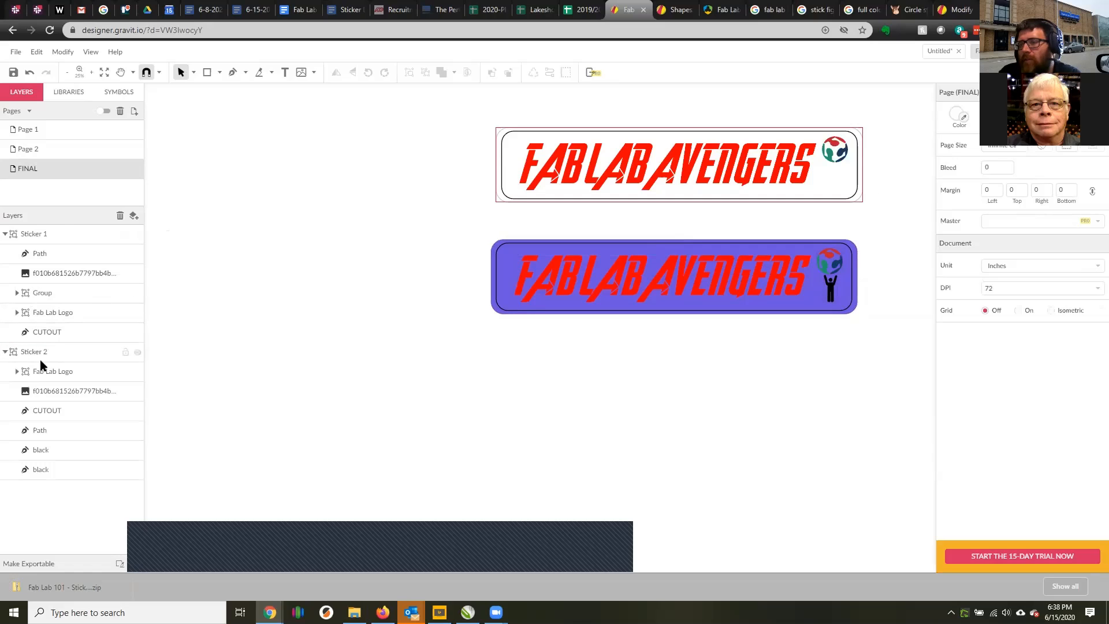
left_click(51, 469)
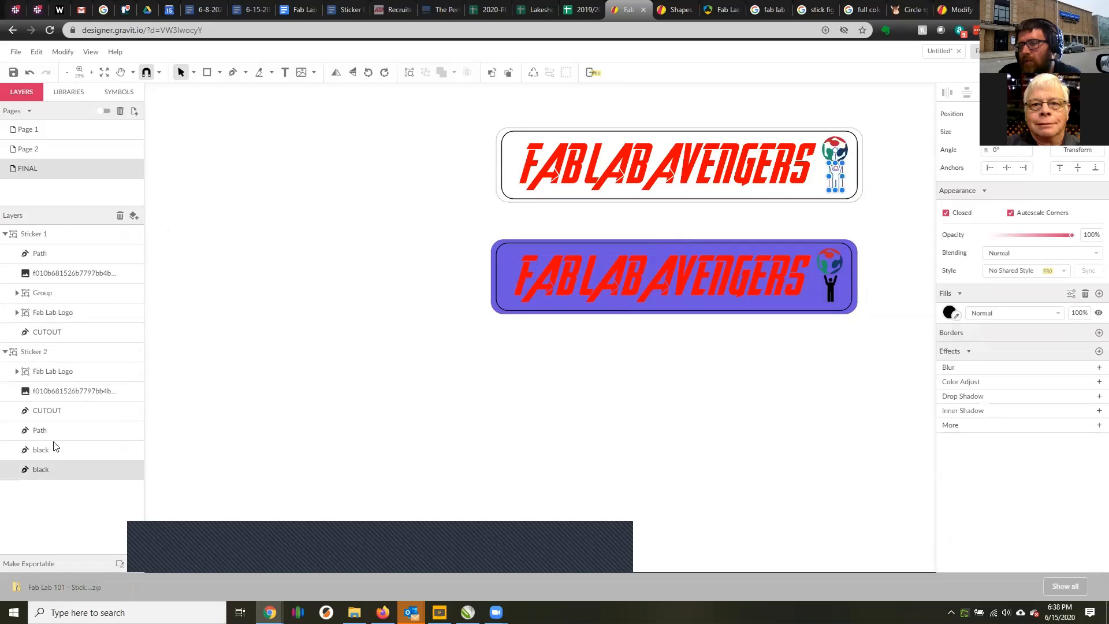
left_click(166, 448)
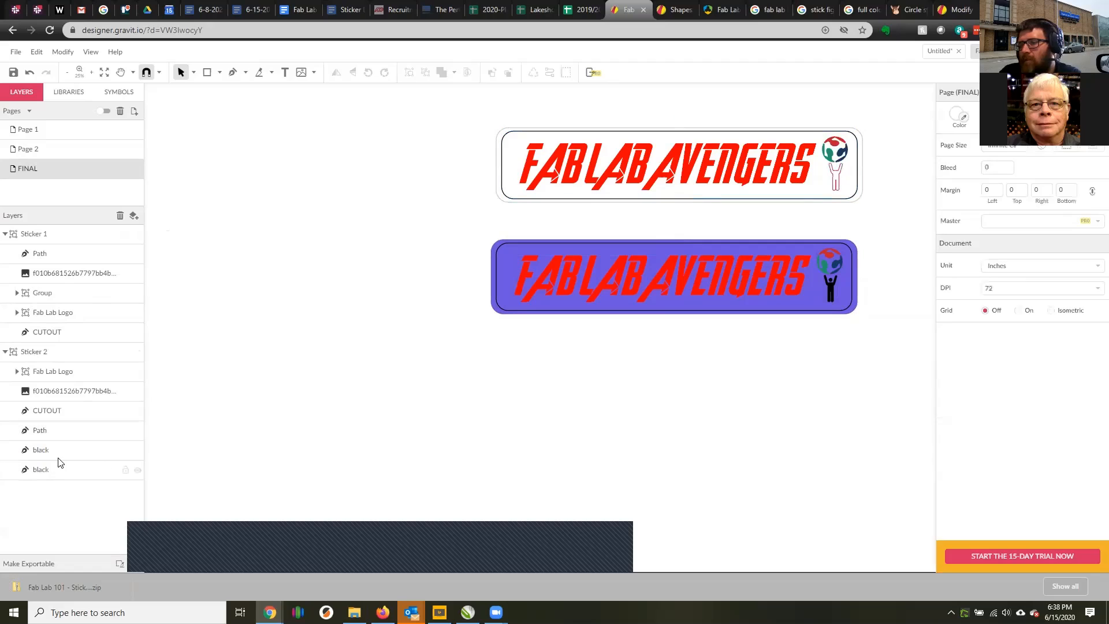
left_click(57, 453)
left_click(51, 469, "shift")
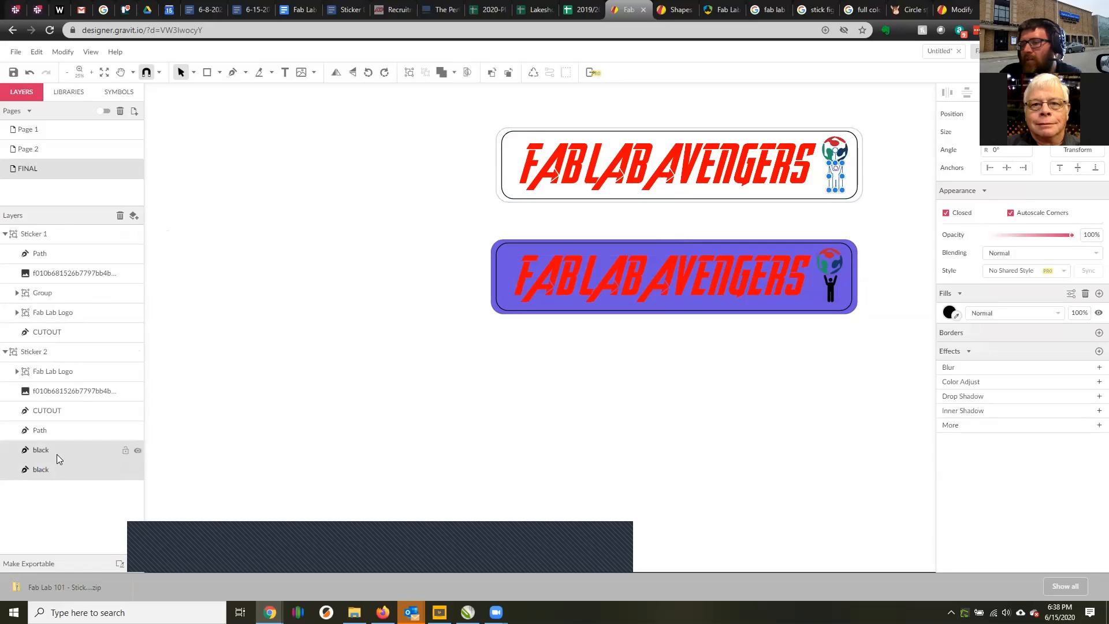
left_click_drag(56, 454, 78, 367)
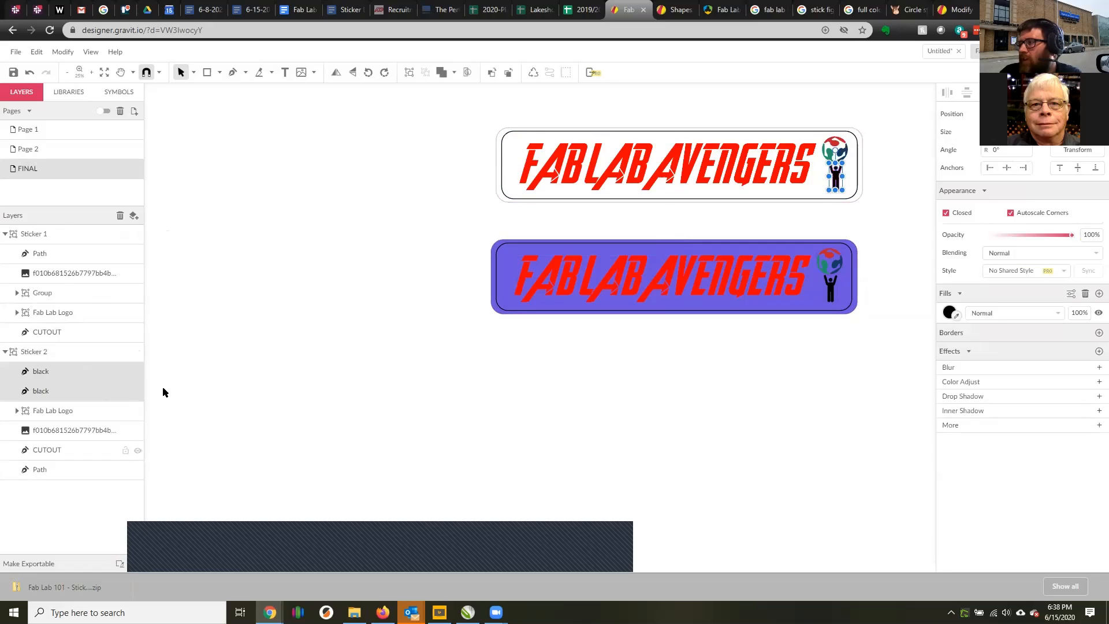
left_click(553, 385)
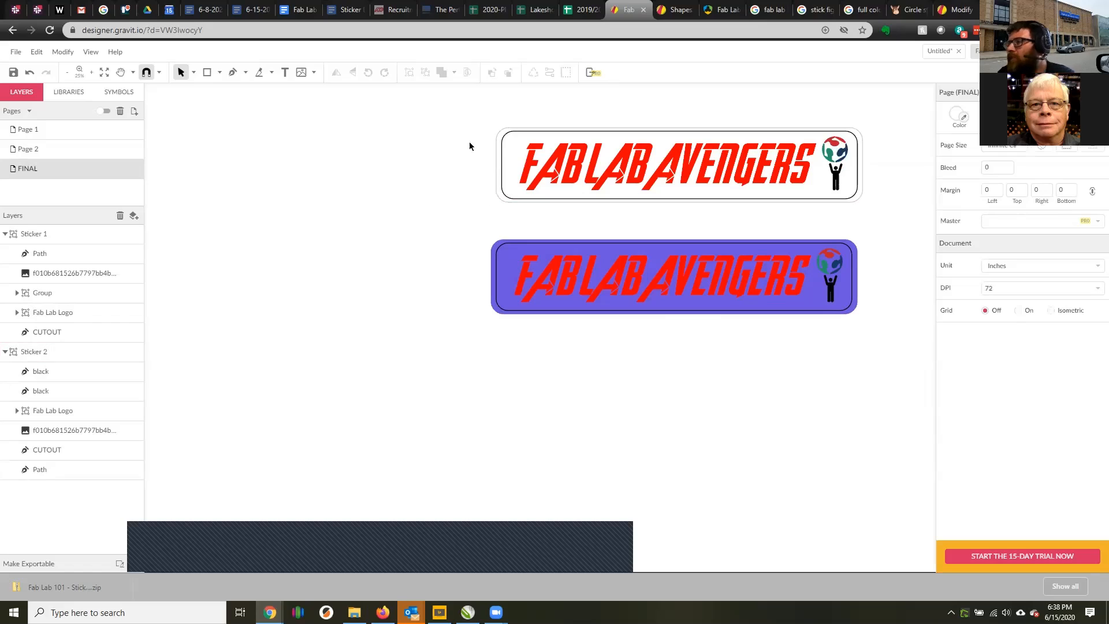
Collapse the Sticker 1 and Sticker 2 groups, select both, and export them as PDF at 1x size.
left_click(5, 351)
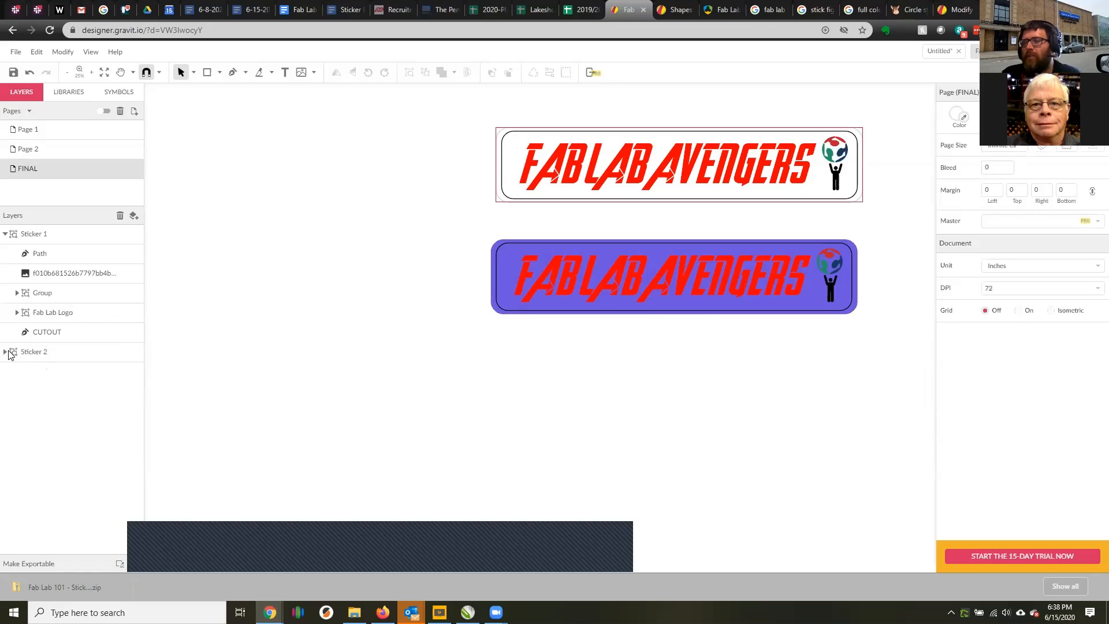
left_click(5, 234)
left_click(45, 234)
left_click(49, 254, "shift")
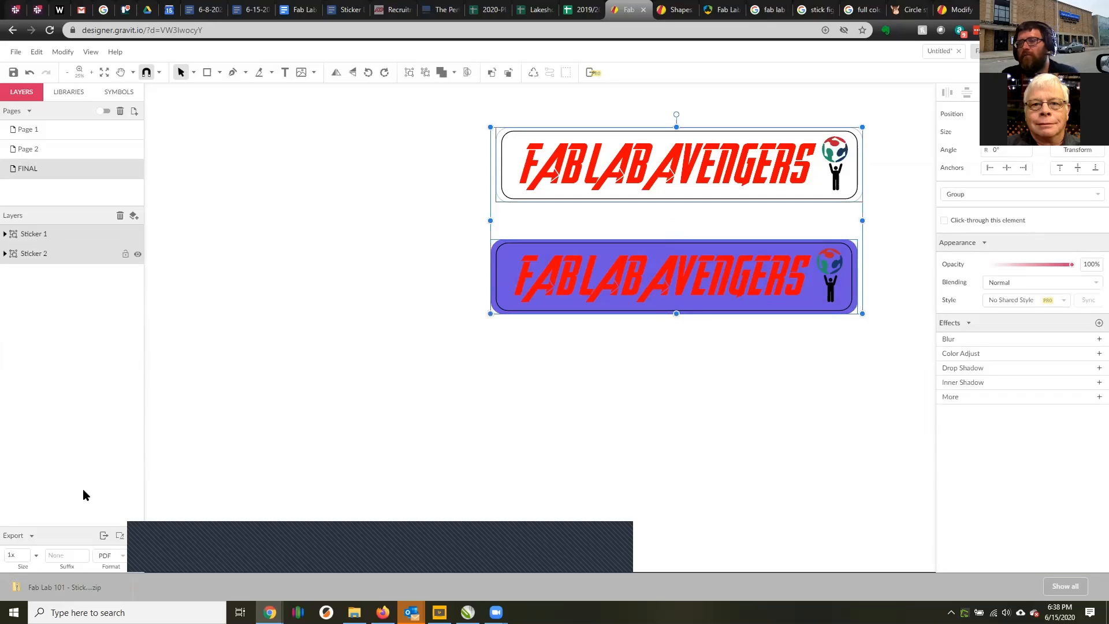
left_click(104, 536)
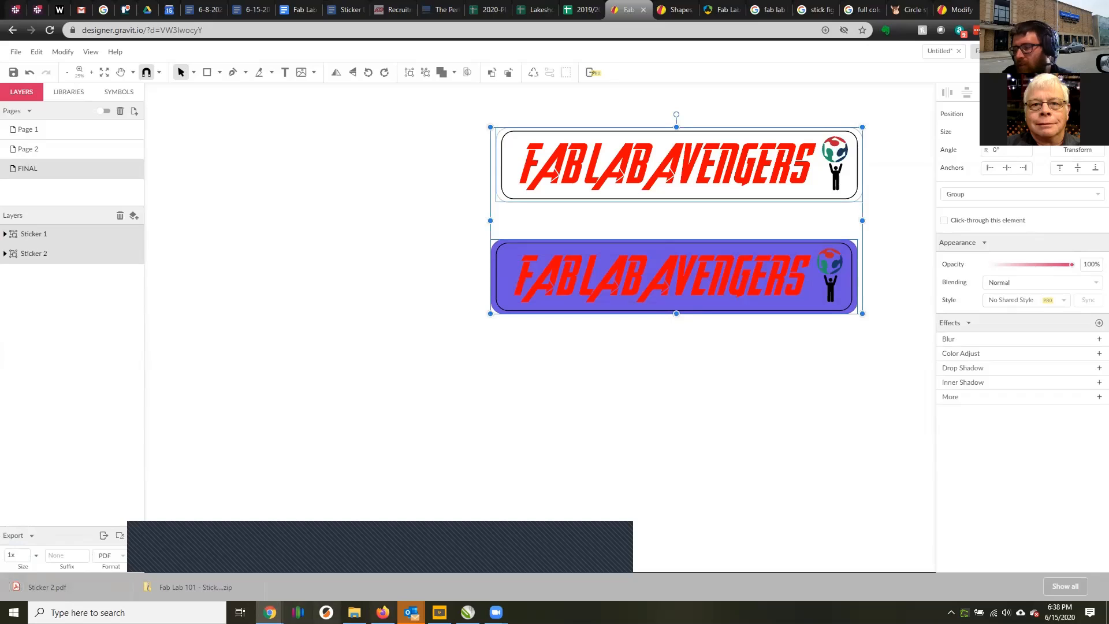
Switch to CorelDRAW and delete all the old Lakeshore Fab Lab stickers from the Untitled-1 document.
left_click(468, 612)
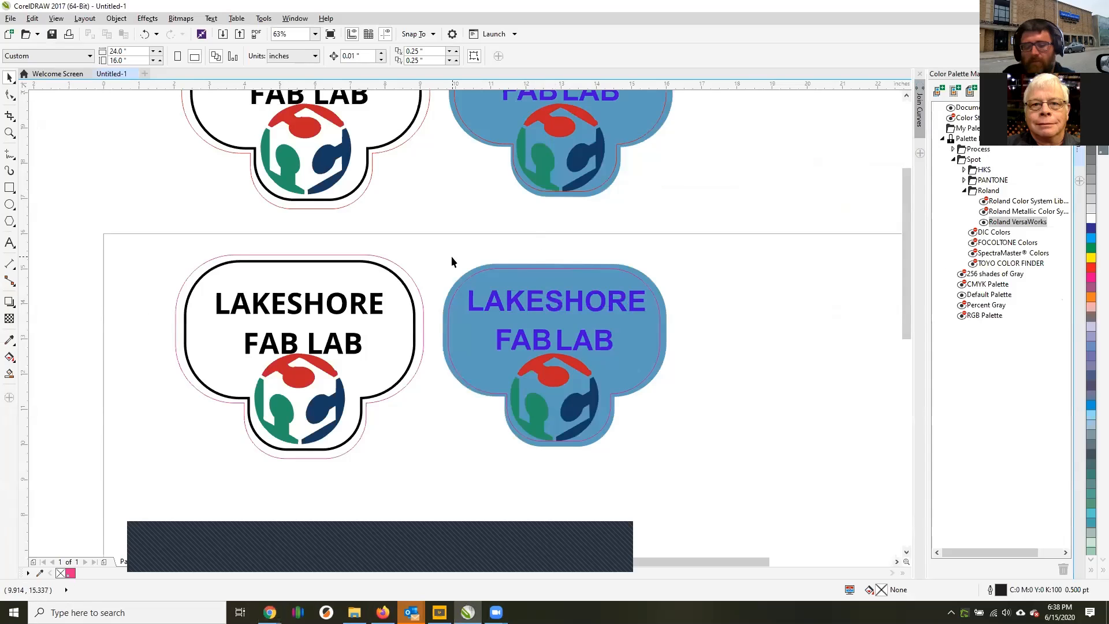
scroll(452, 256, "down", 2)
scroll(484, 264, "right", 3)
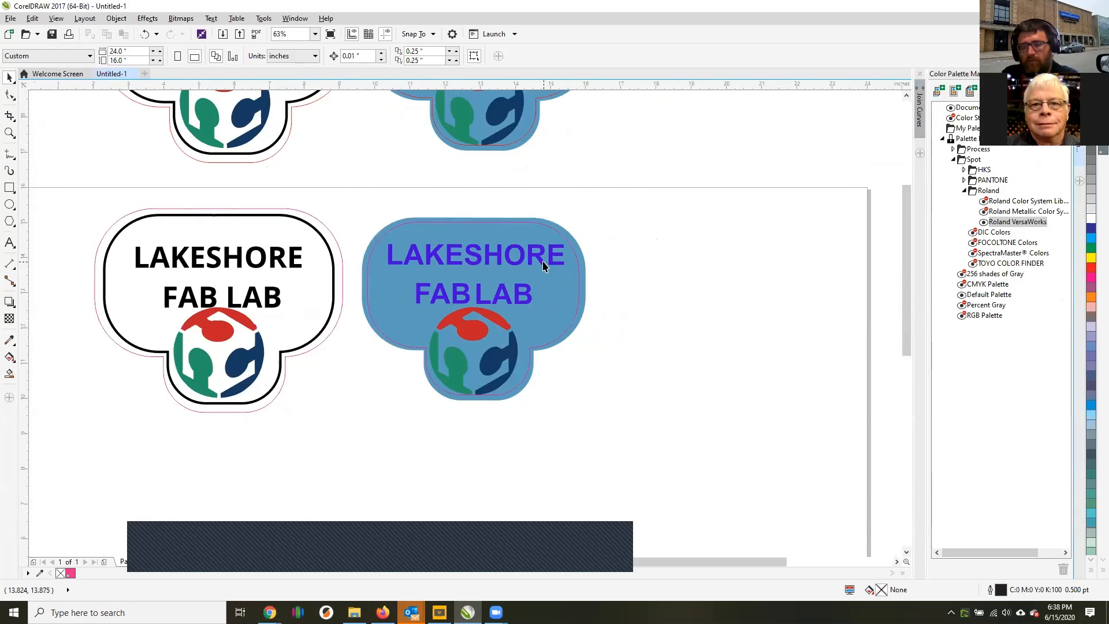
scroll(541, 254, "down", 5)
scroll(542, 255, "up", 3)
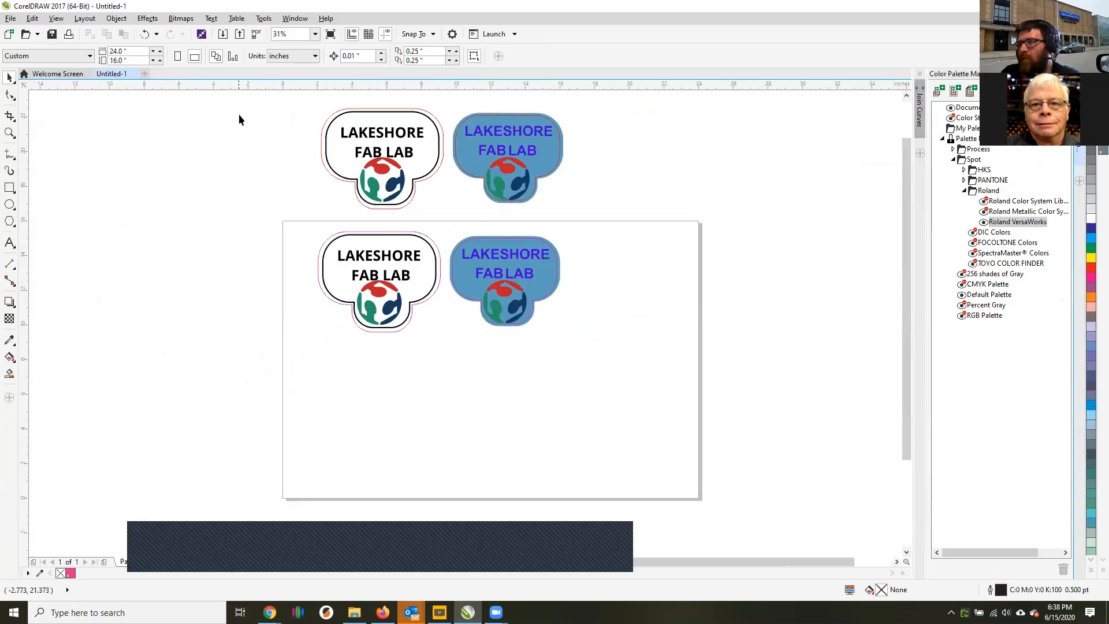
left_click_drag(259, 94, 627, 342)
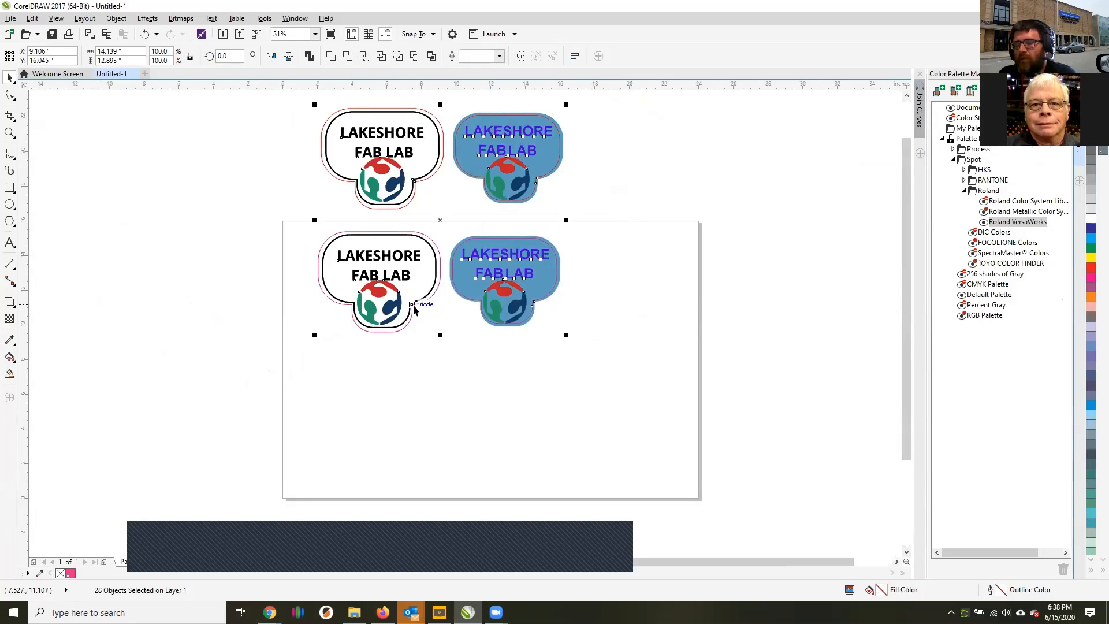
key("Delete")
left_click(11, 18)
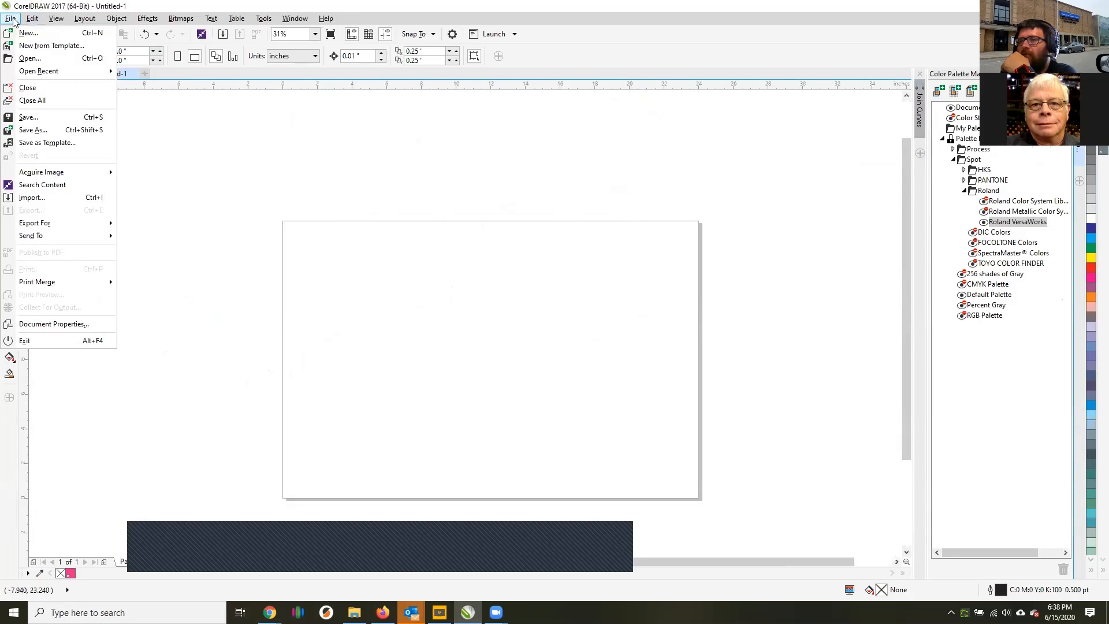
left_click(53, 197)
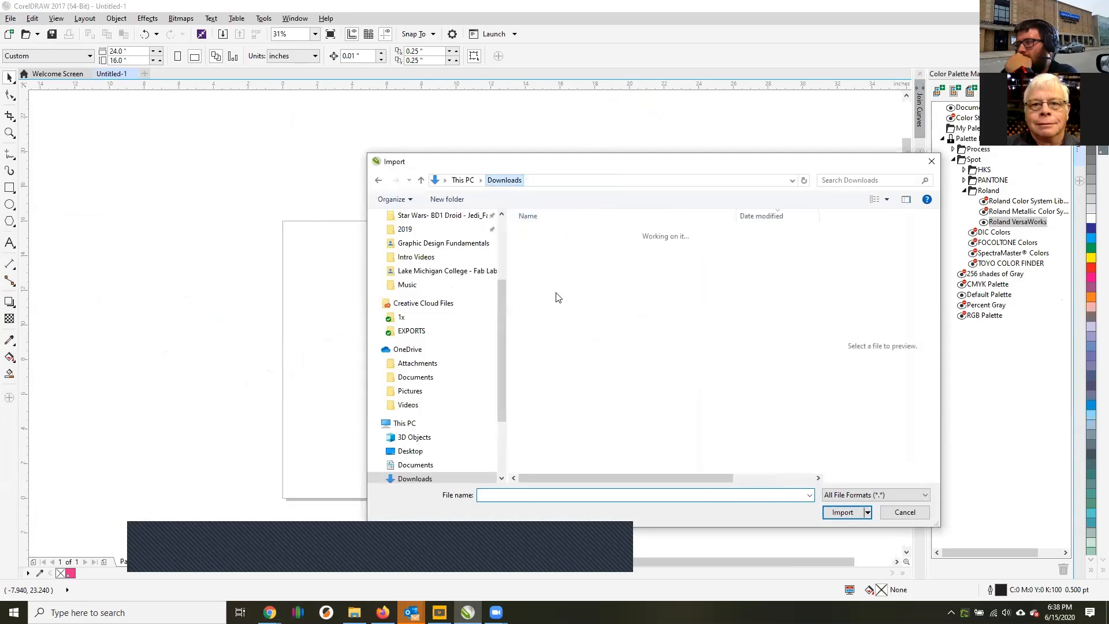
left_click(904, 512)
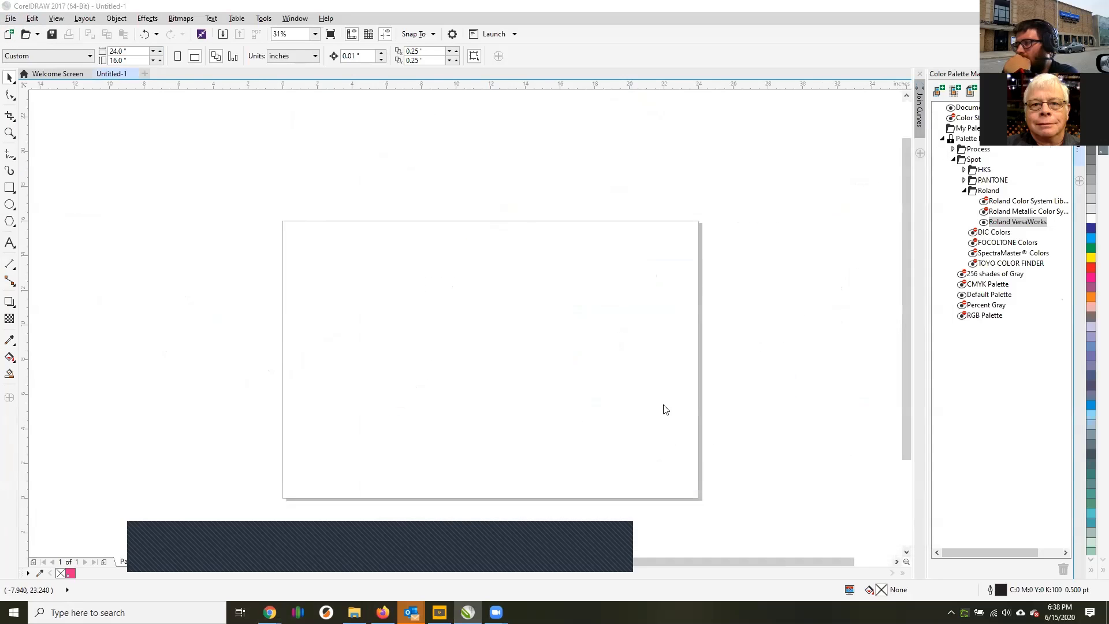
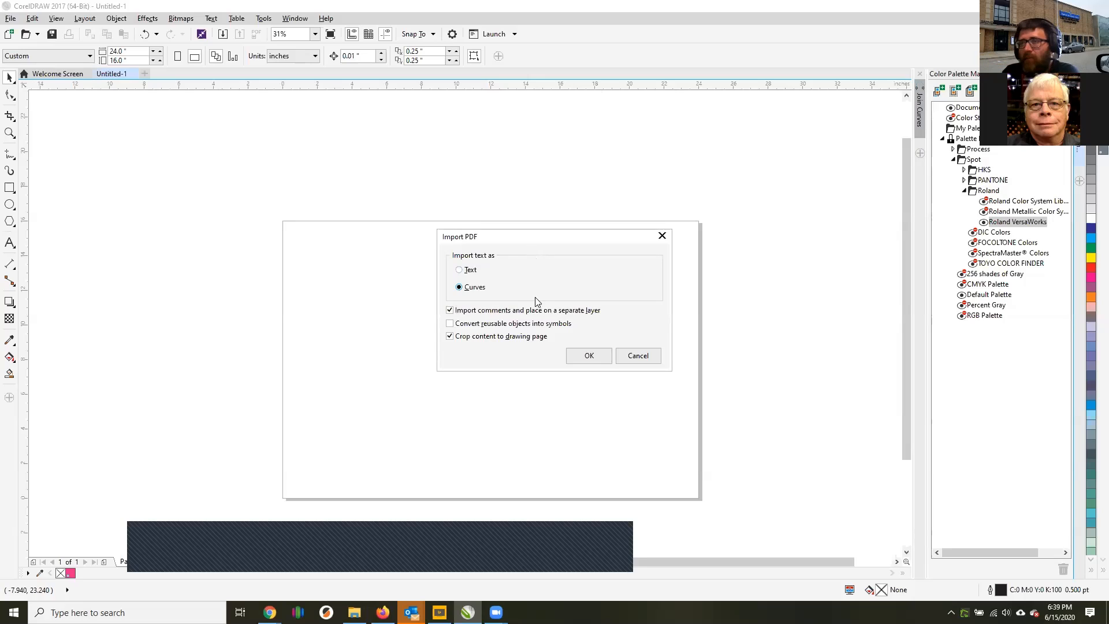
Import Sticker 2.pdf with its text as curves, place it across the upper edge of the page, and deselect.
left_click(586, 354)
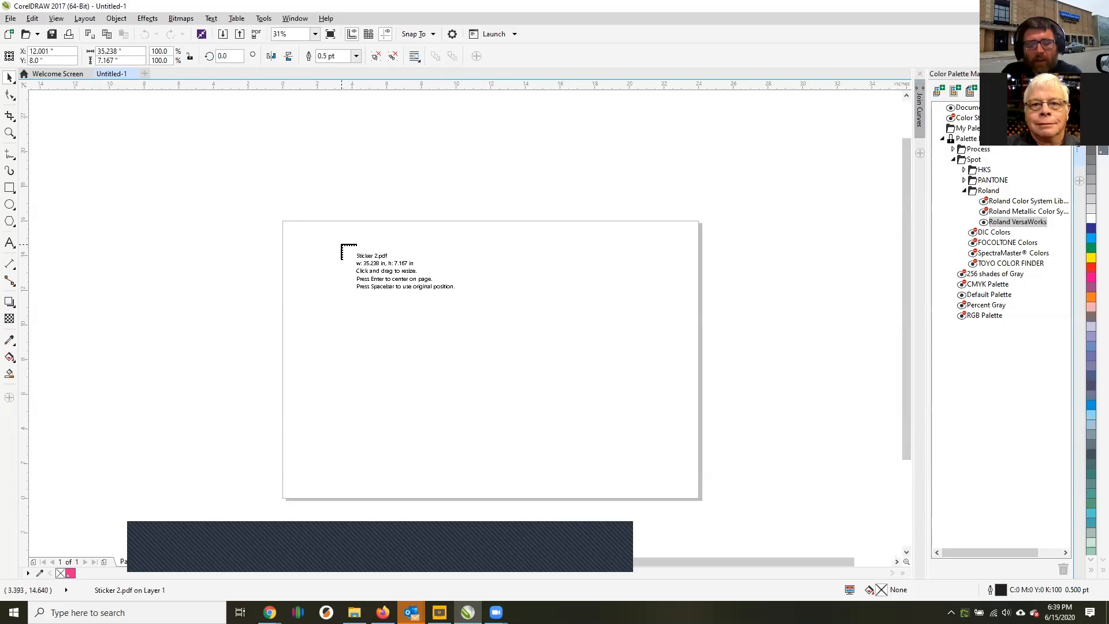
left_click(340, 244)
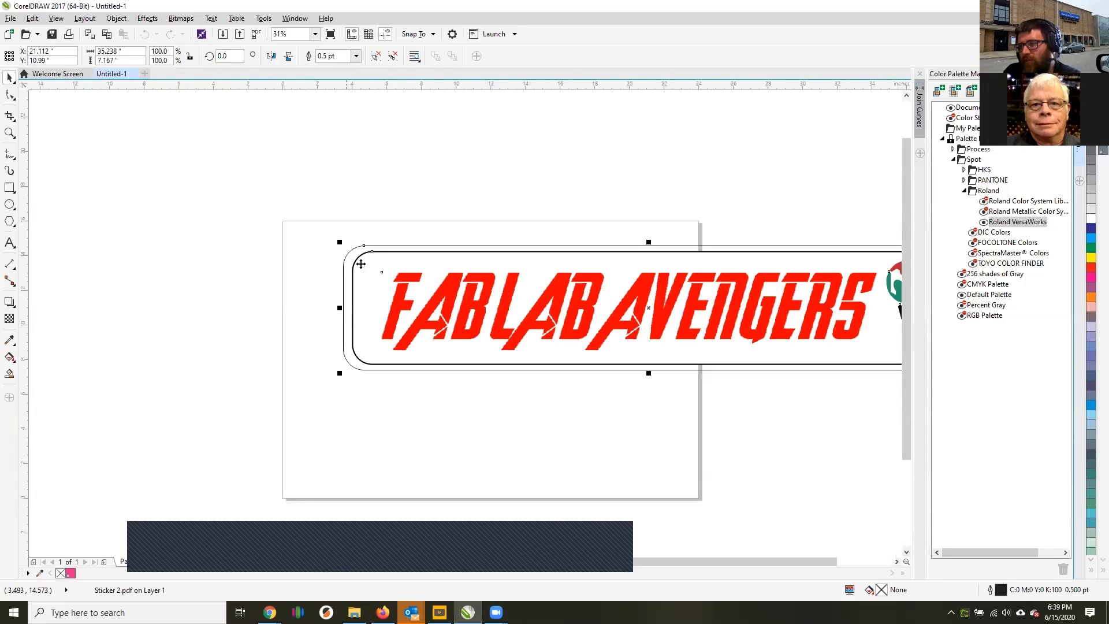
left_click_drag(360, 264, 220, 133)
scroll(360, 202, "down", 4)
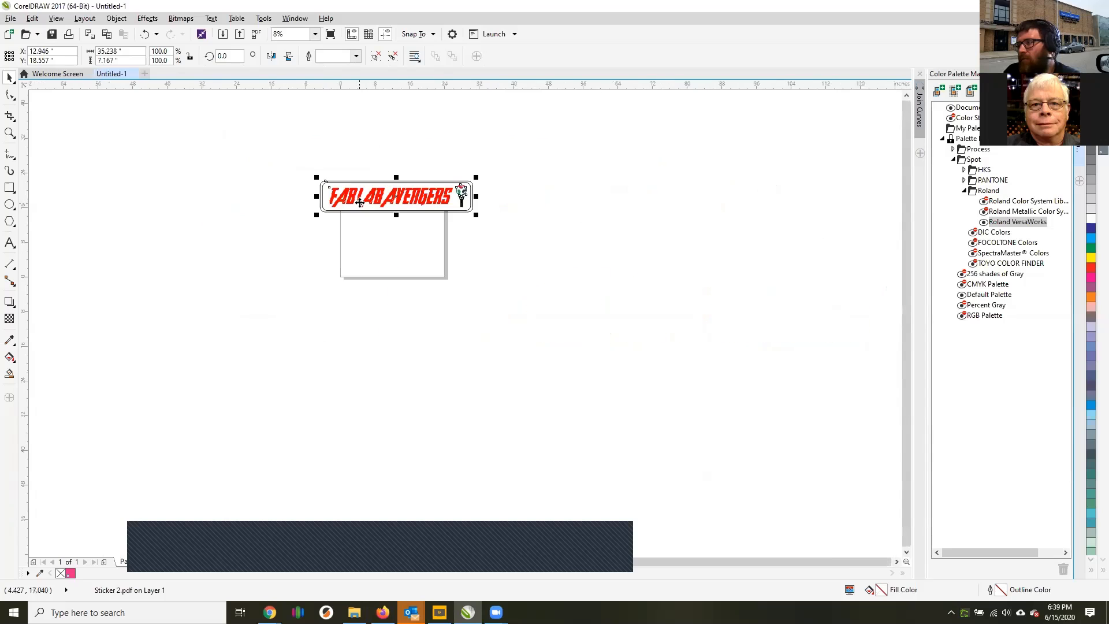
scroll(411, 217, "up", 4)
left_click_drag(394, 115, 360, 153)
left_click(535, 293)
left_click(403, 346)
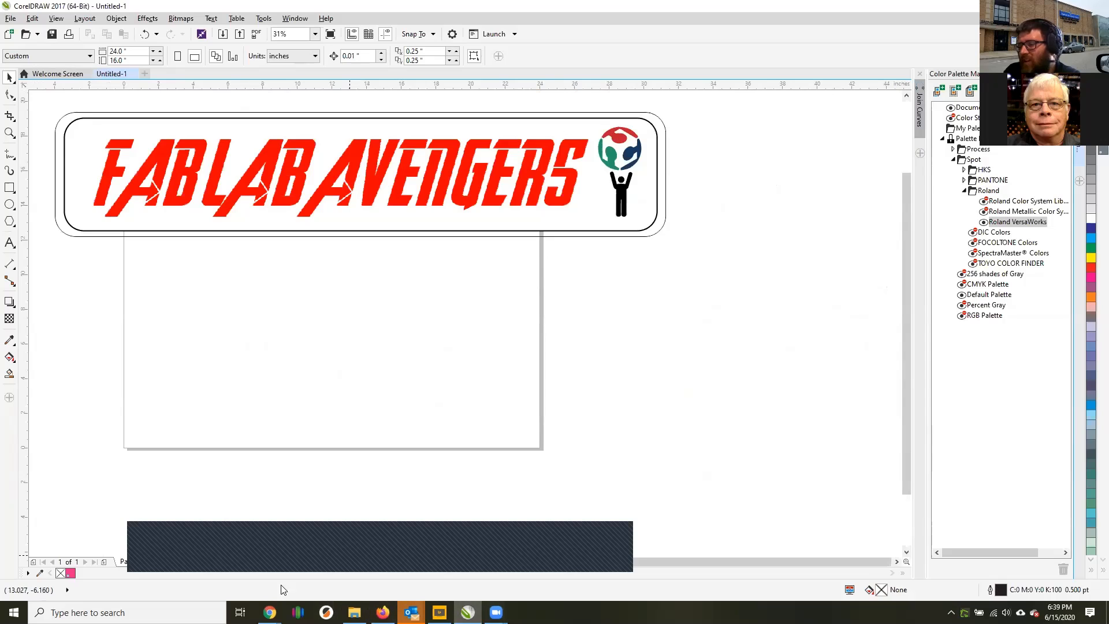
Switch to Gravit Designer in the browser and select only the purple Fab Lab Avengers sticker.
mouse_move(270, 612)
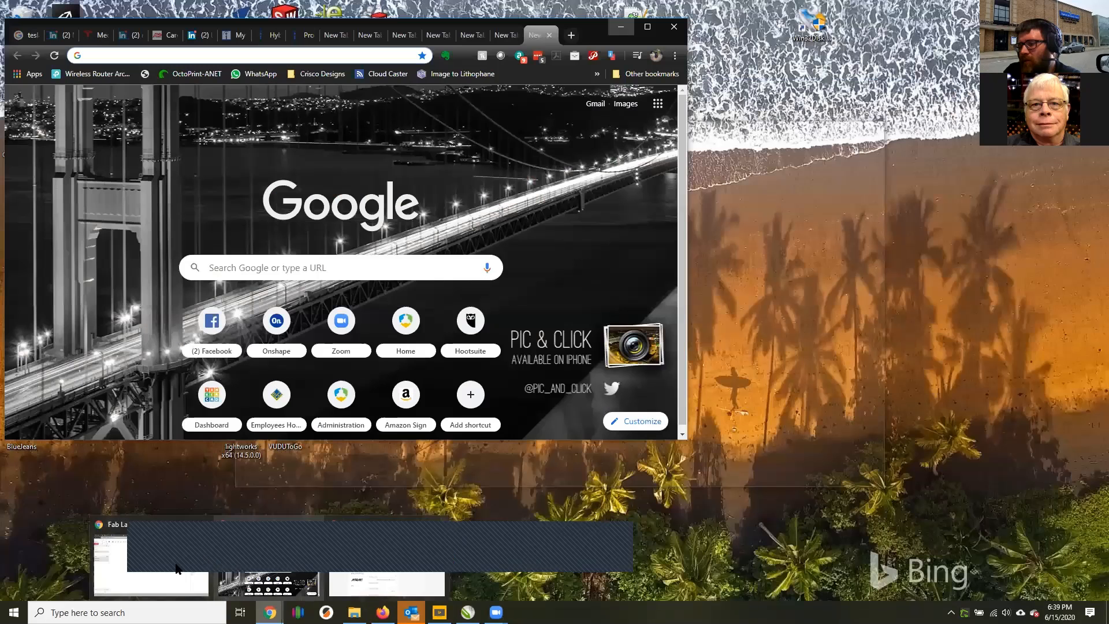
left_click(164, 569)
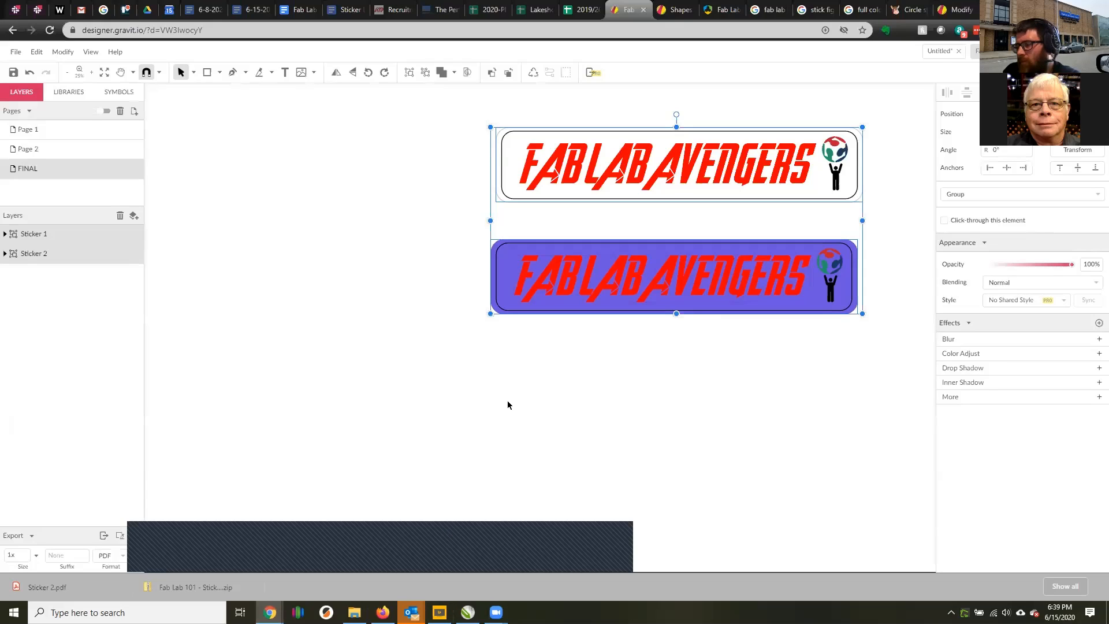
left_click(534, 358)
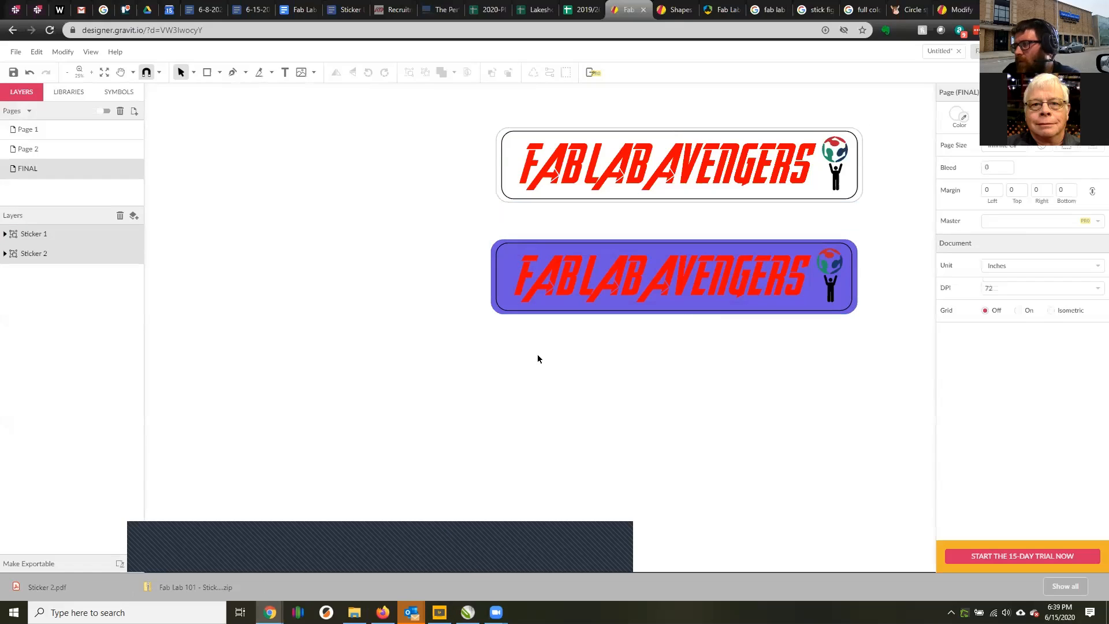
left_click_drag(467, 218, 908, 370)
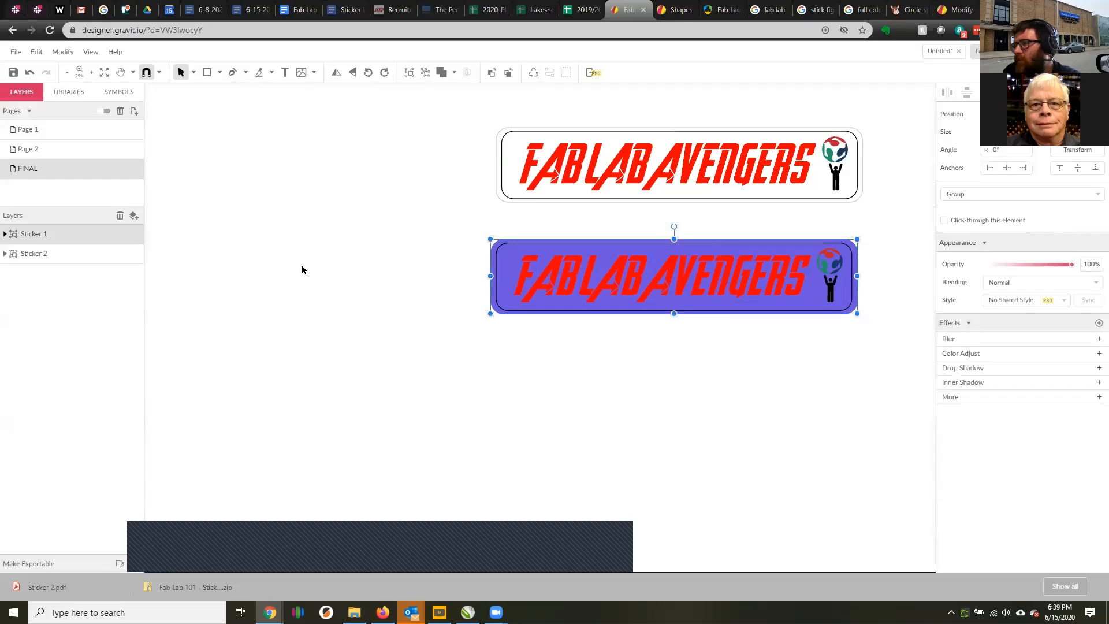
right_click(53, 234)
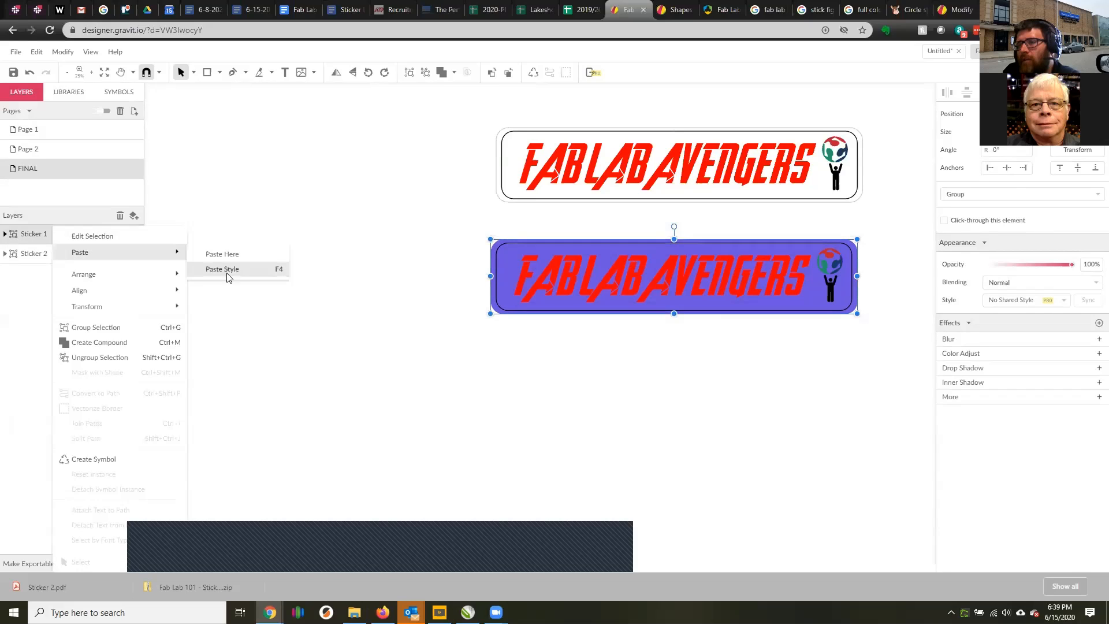
left_click(225, 361)
left_click(122, 233)
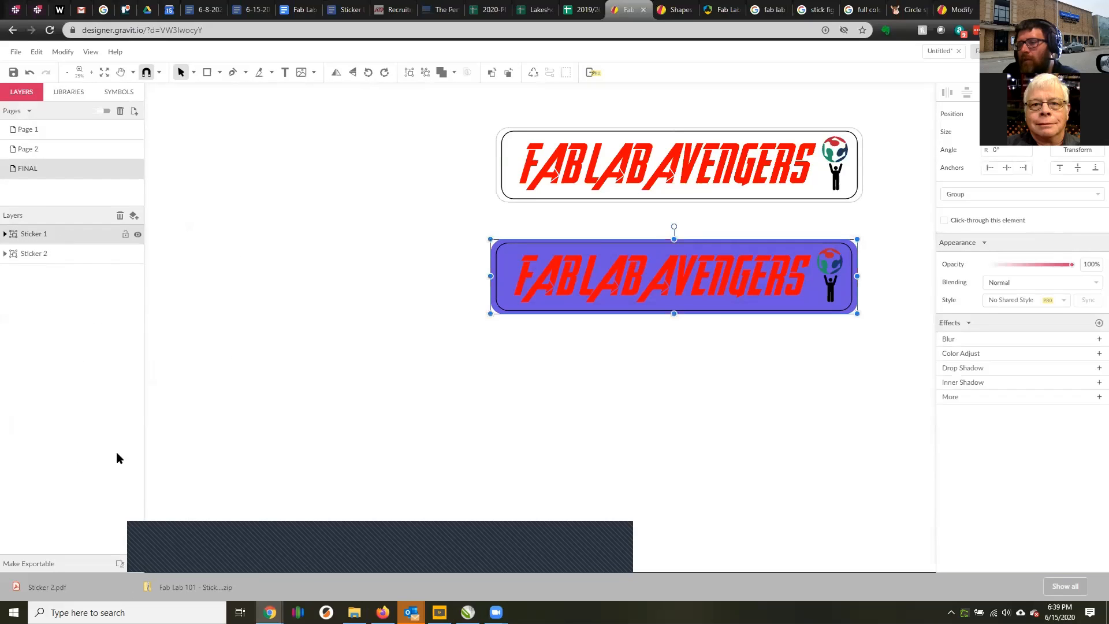
left_click(116, 564)
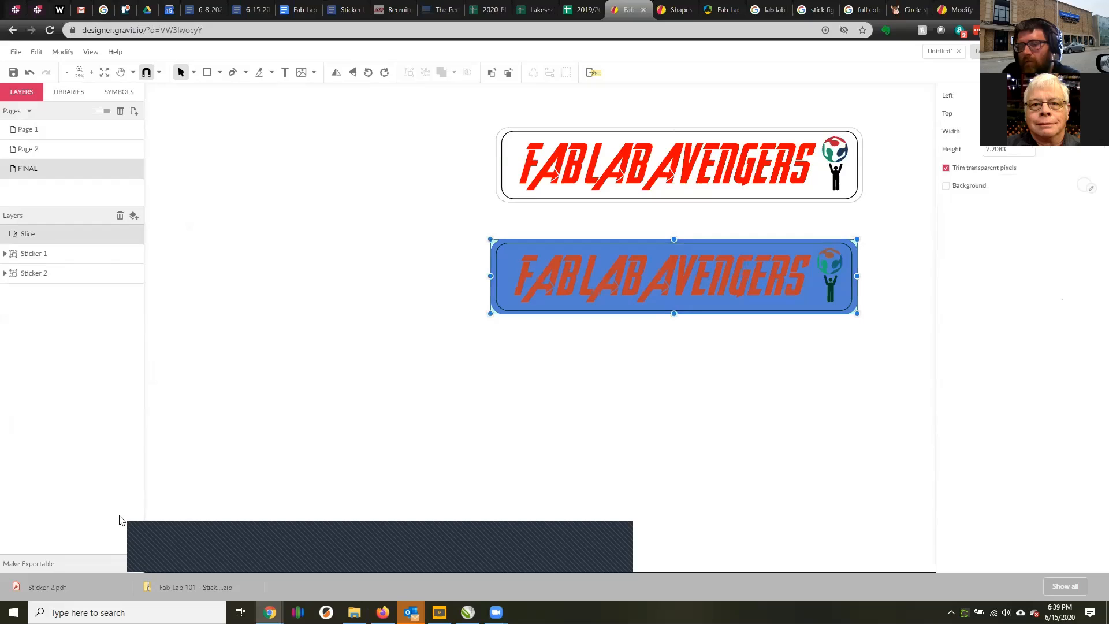
key("ctrl+z")
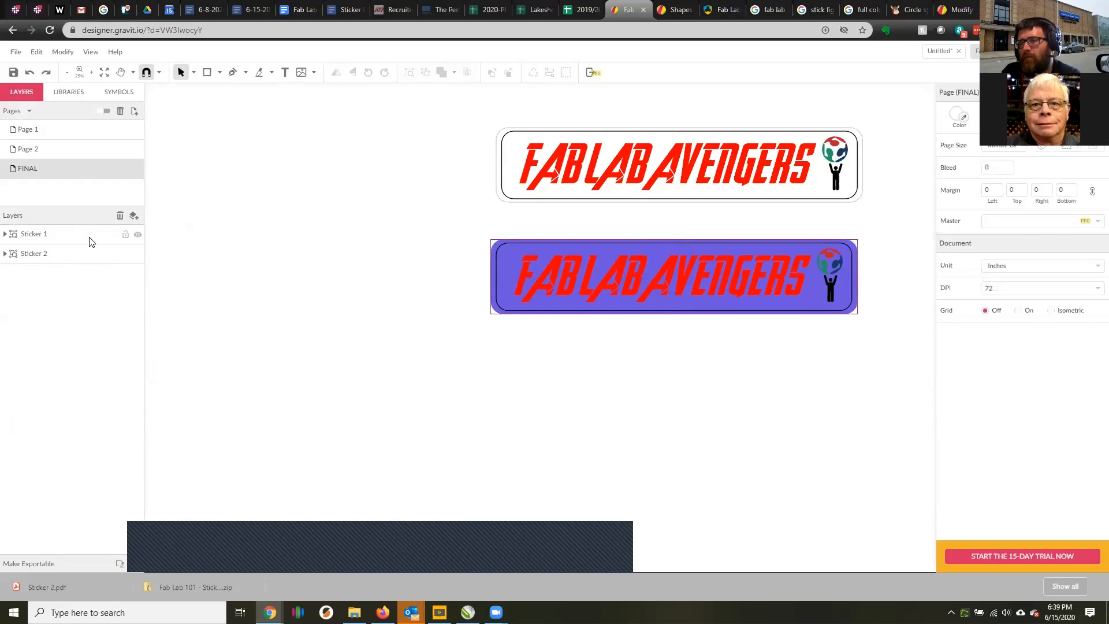
Make the purple Sticker 1 group exportable and export it as PDF at 1x size.
left_click(119, 564)
left_click(108, 559)
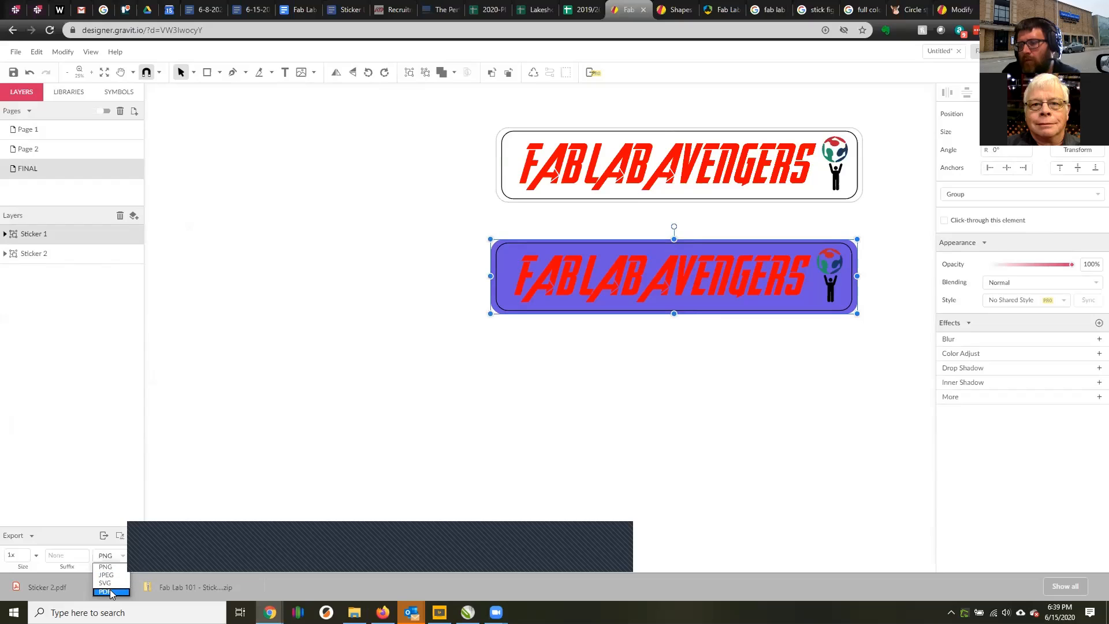
left_click(111, 588)
left_click(104, 537)
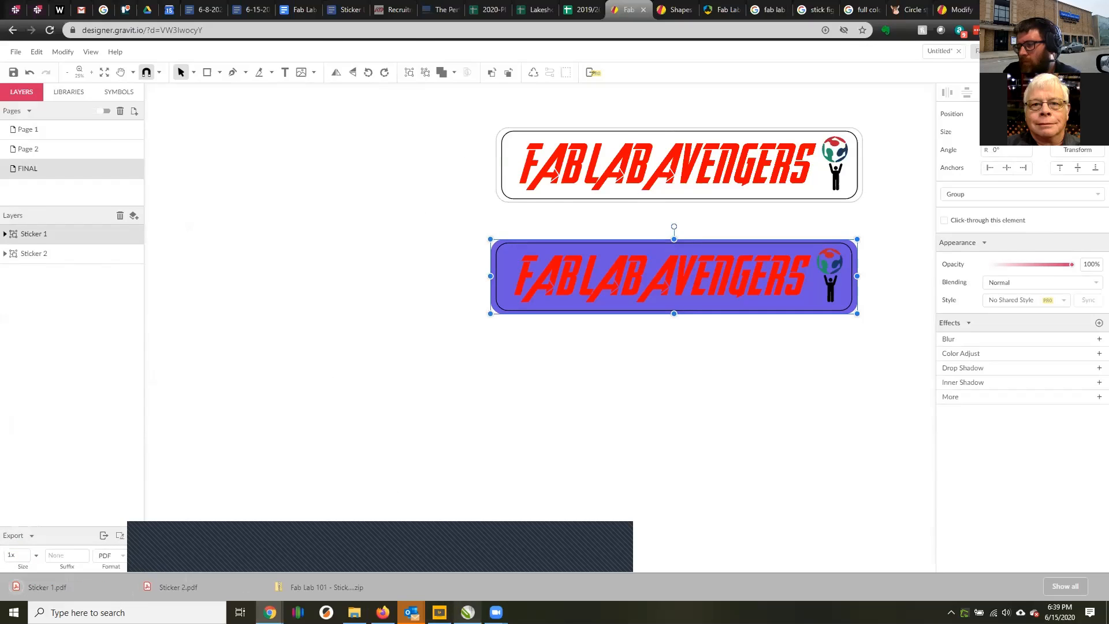
Switch to CorelDRAW and import Sticker 1.pdf from Downloads with its text as curves.
left_click(468, 612)
left_click(11, 18)
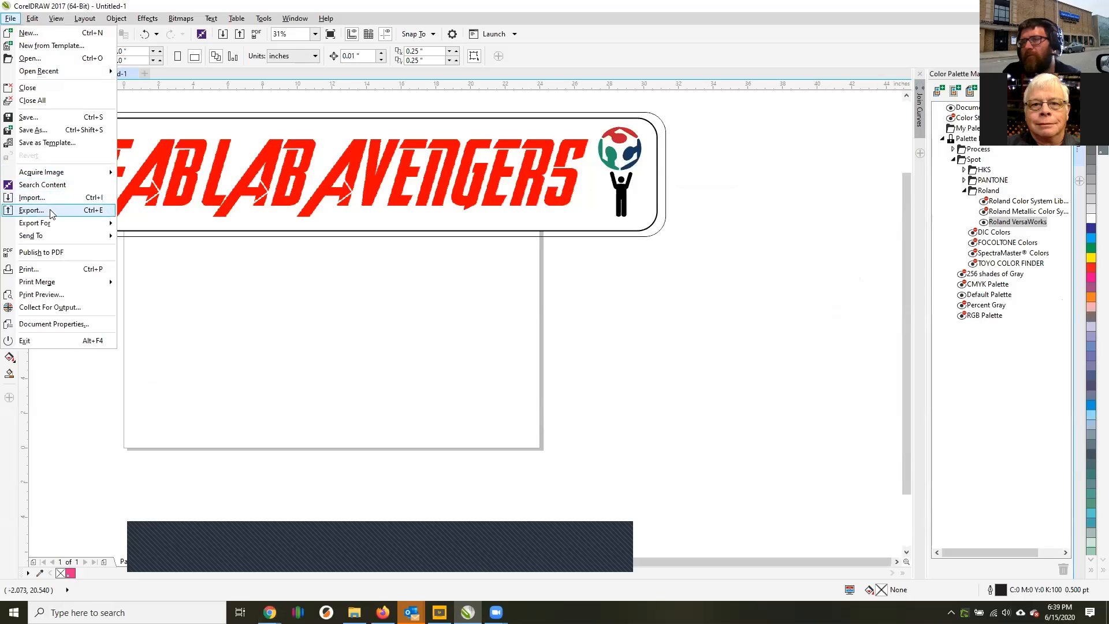
left_click(26, 198)
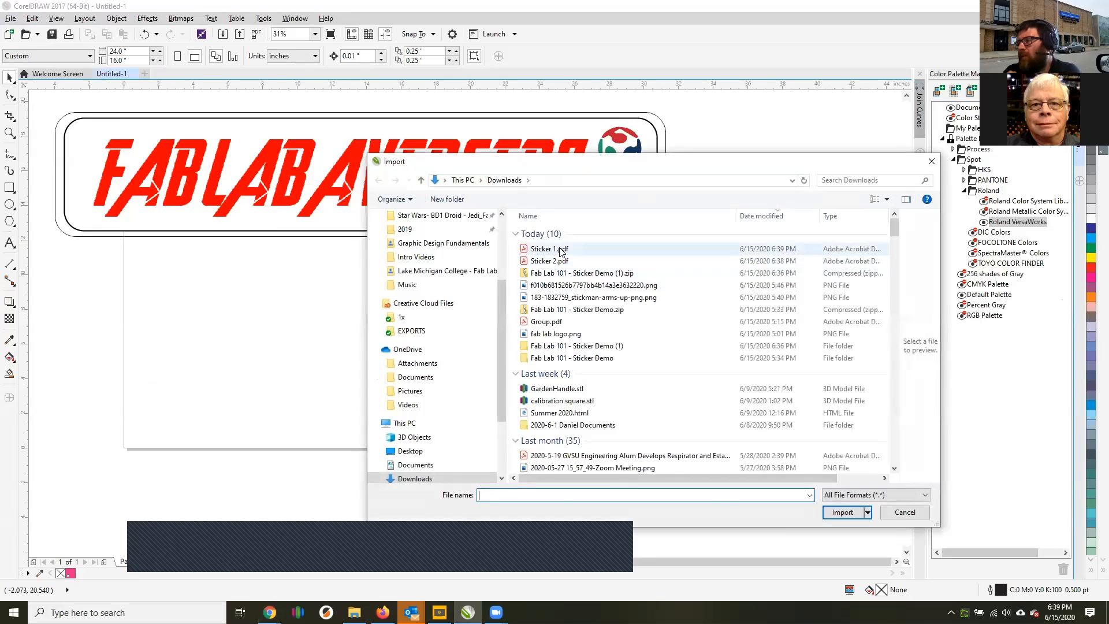
left_click(551, 249)
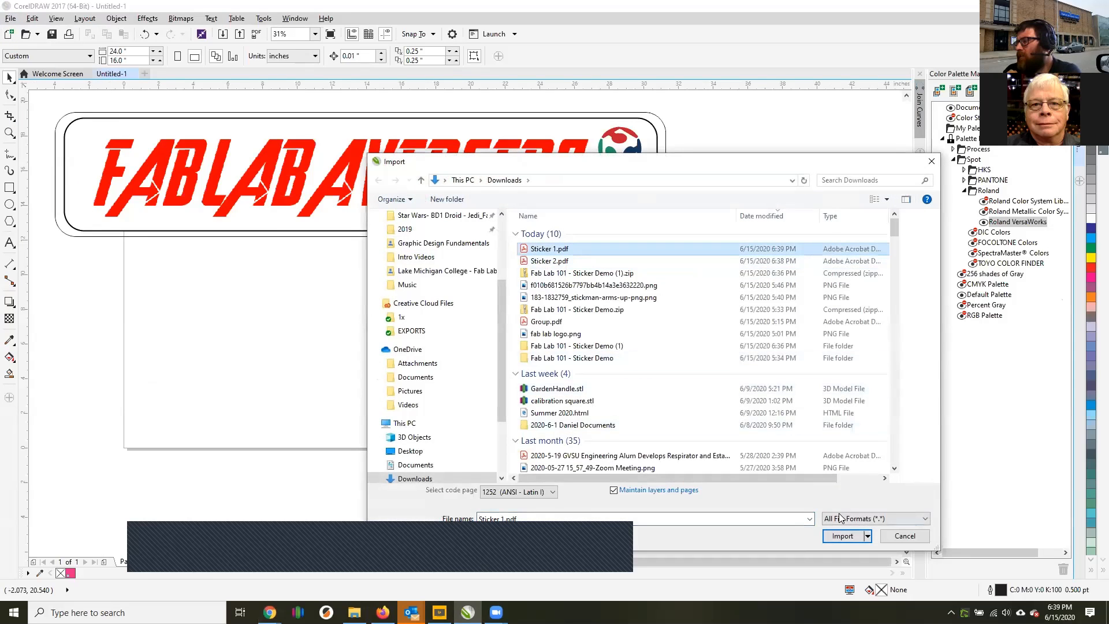
left_click(841, 536)
left_click(575, 361)
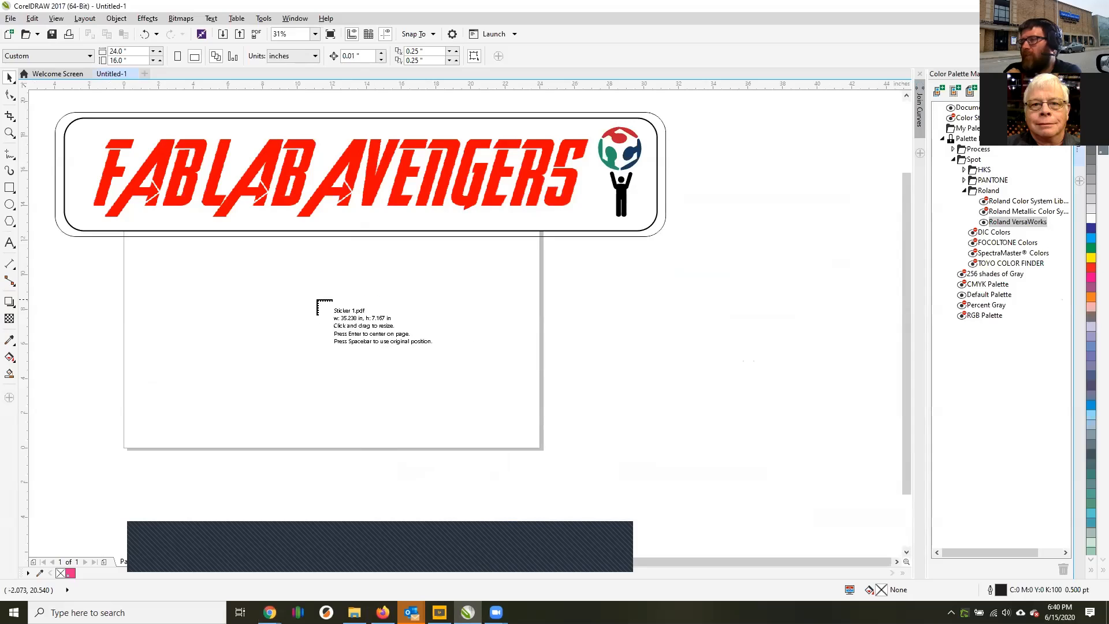
Place the purple sticker on the page and move it directly beneath the white sticker, roughly aligned with it.
left_click(273, 294)
left_click_drag(369, 334, 166, 299)
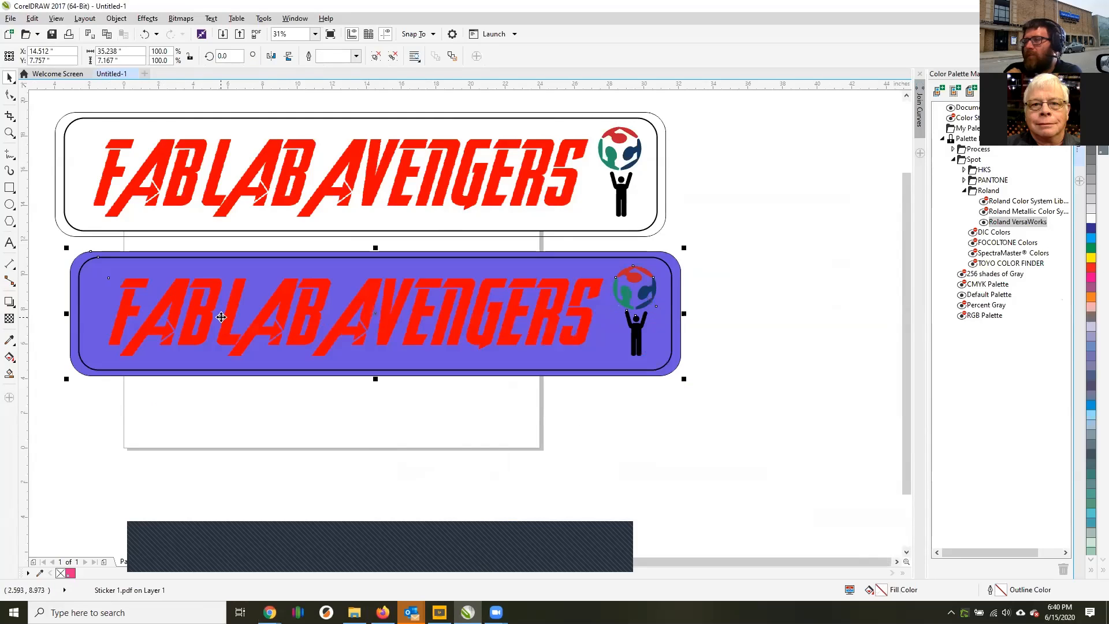
scroll(261, 292, "down", 2)
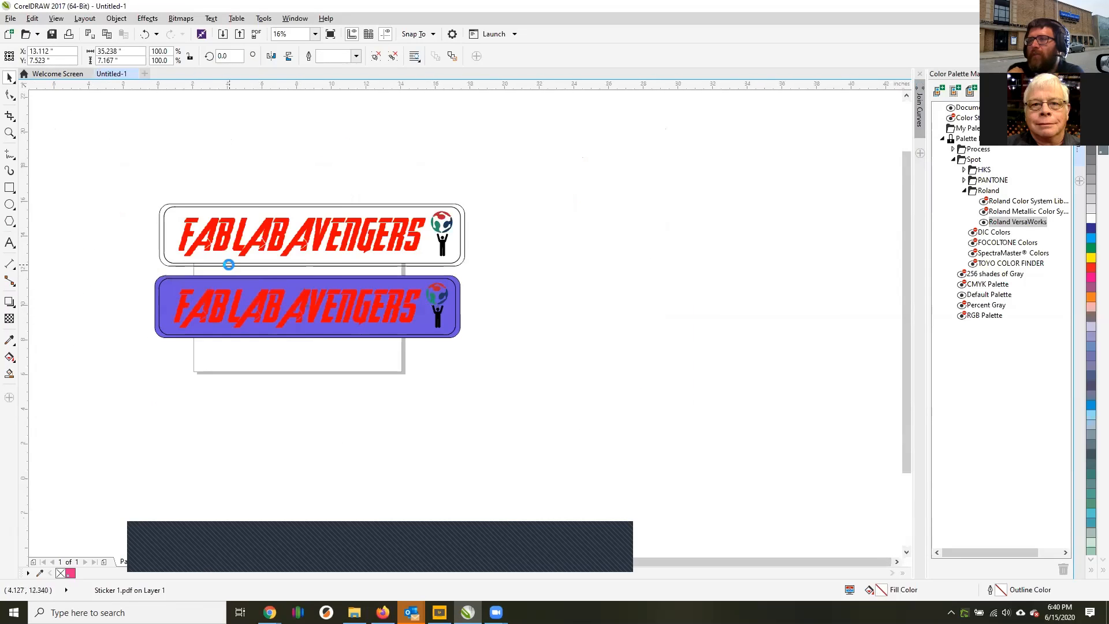
scroll(230, 270, "up", 2)
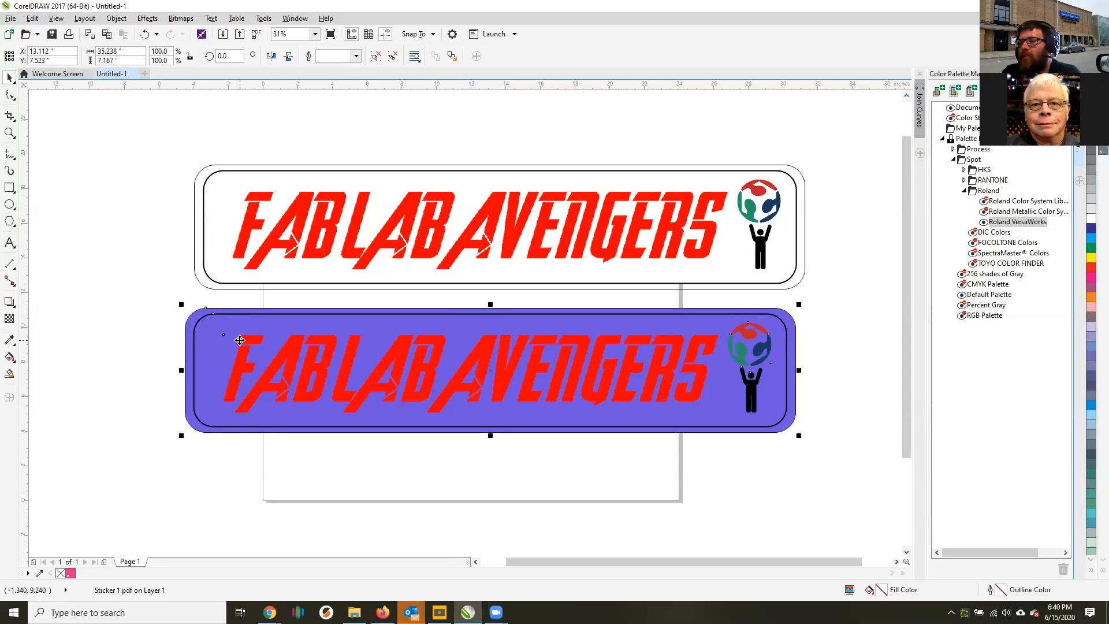
mouse_move(239, 340)
left_mouse_down()
mouse_move(284, 341)
mouse_move(255, 334)
left_mouse_up()
Ungroup the objects of the purple sticker and of the white sticker, and deselect.
right_click(256, 324)
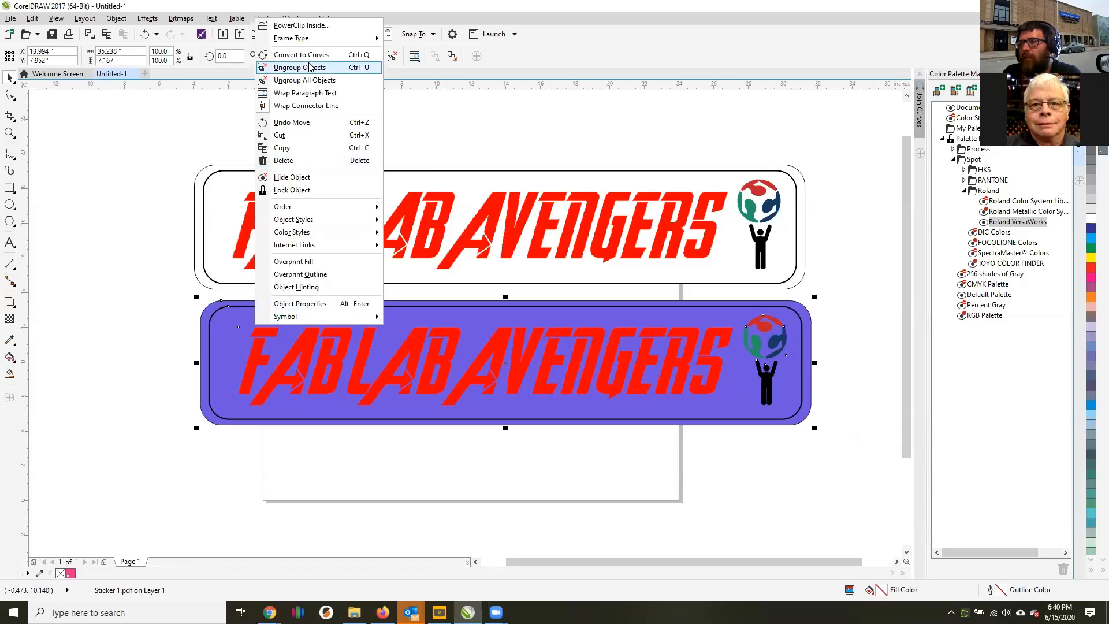
left_click(258, 187)
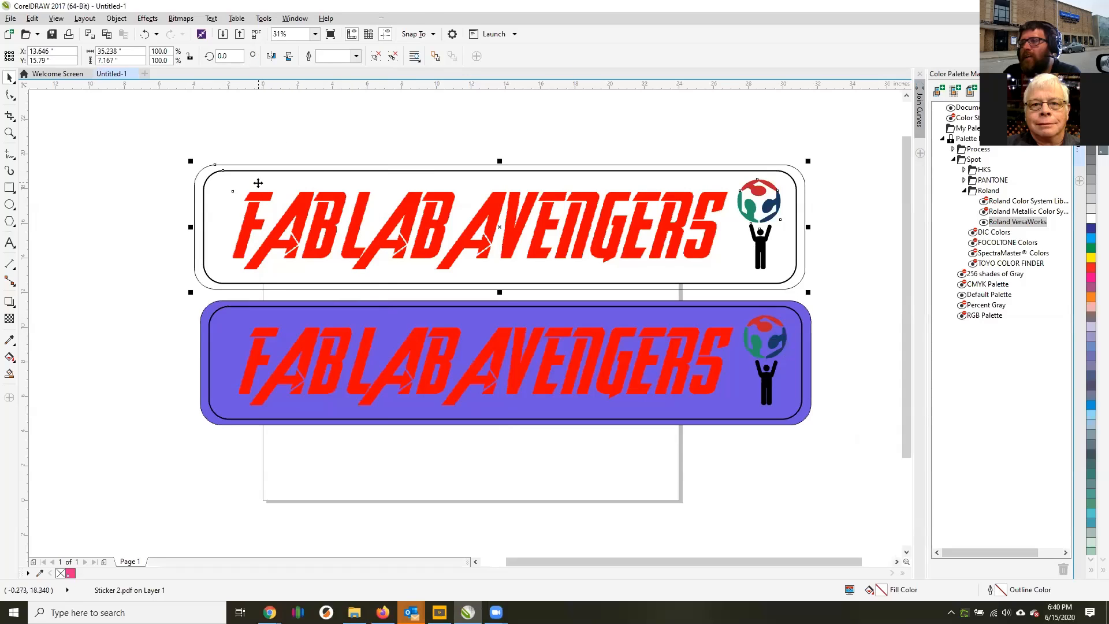
right_click(258, 183)
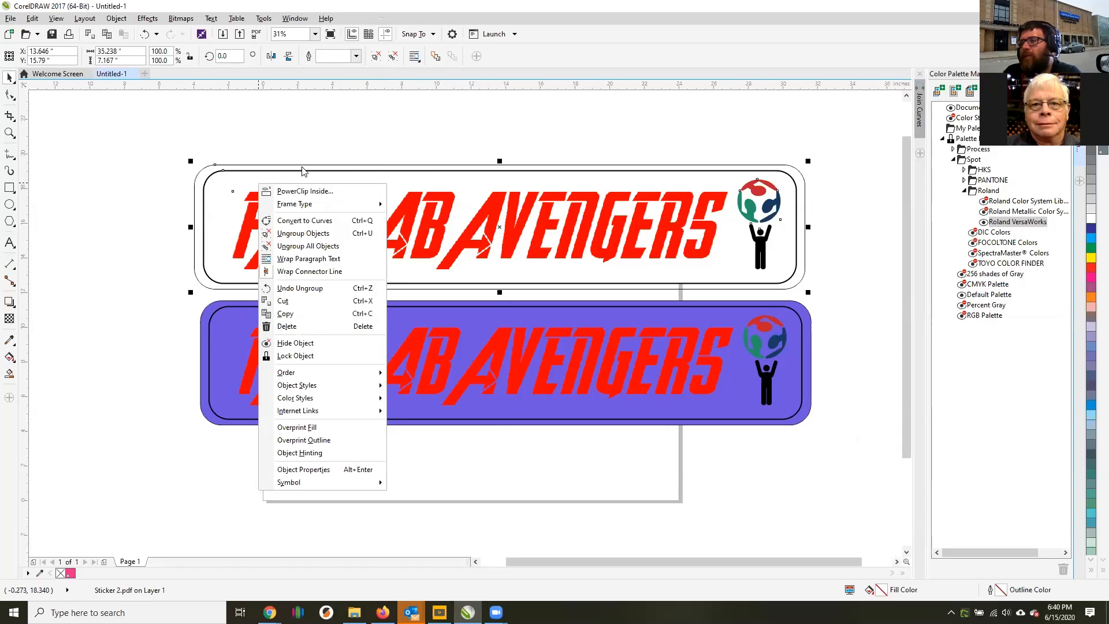
left_click(335, 245)
left_click(359, 129)
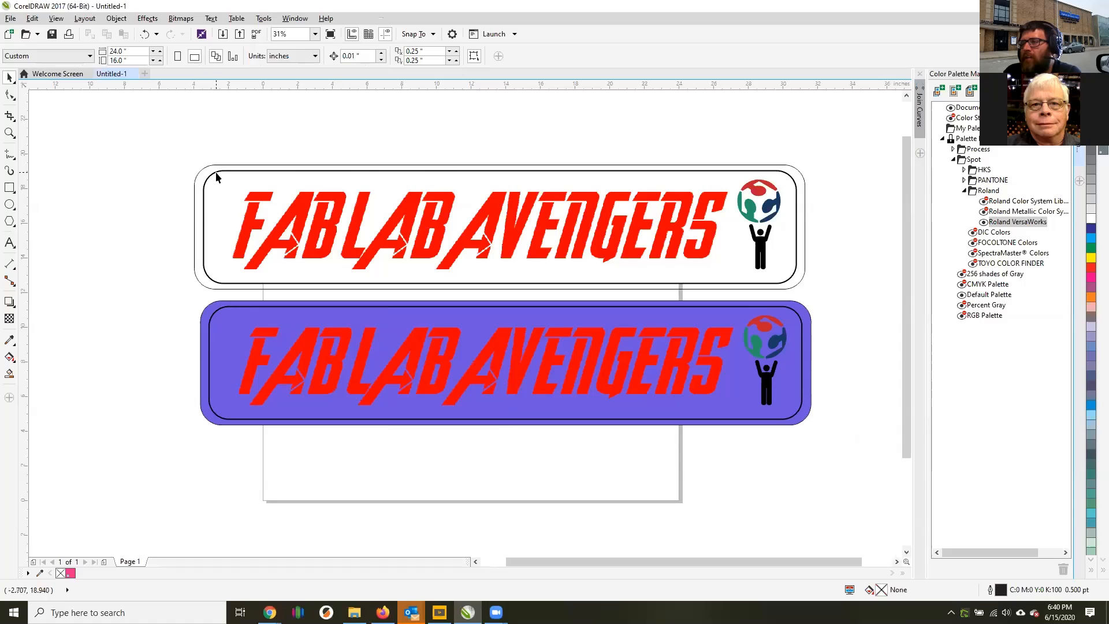
Inspect the white sticker's outer outline and the purple sticker's inner border up close.
left_click(209, 169)
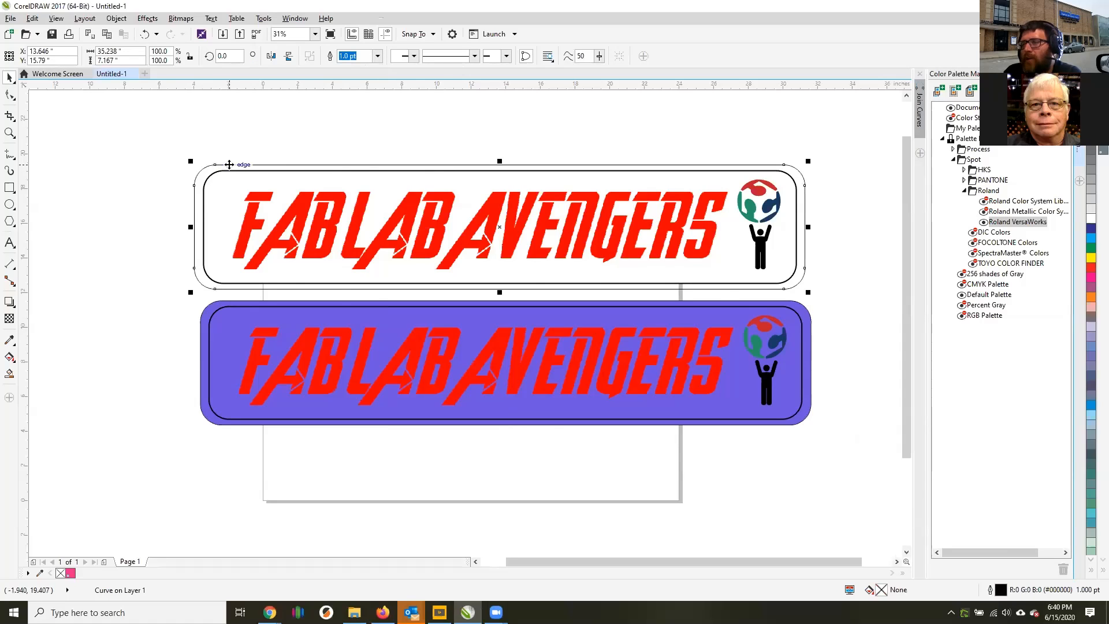
scroll(219, 170, "up", 5)
scroll(197, 170, "down", 5)
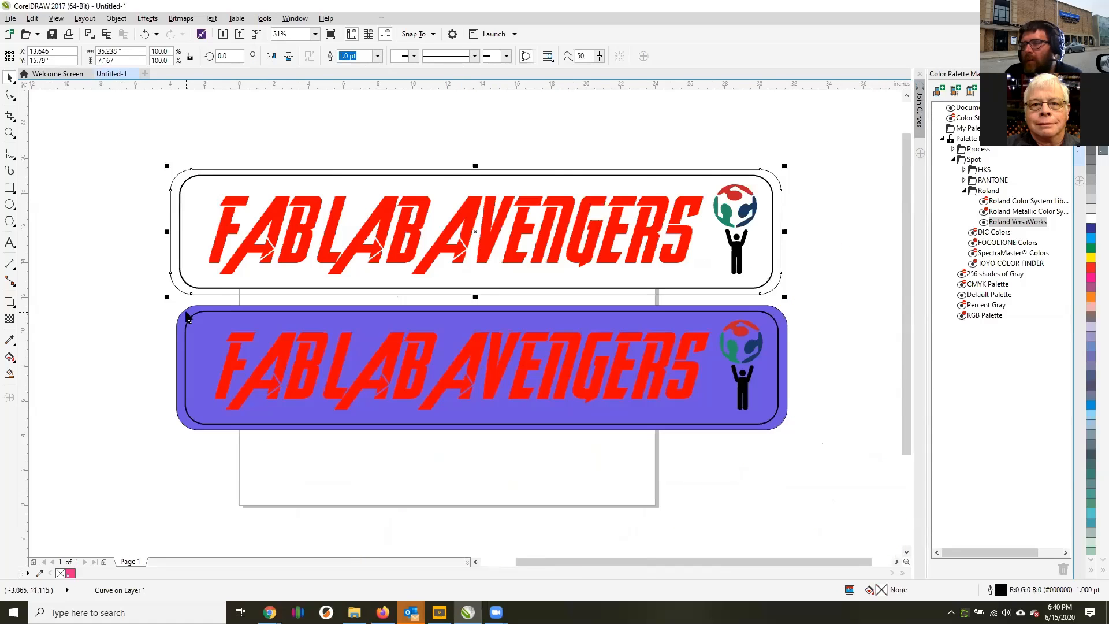
scroll(190, 304, "up", 5)
left_click(229, 315)
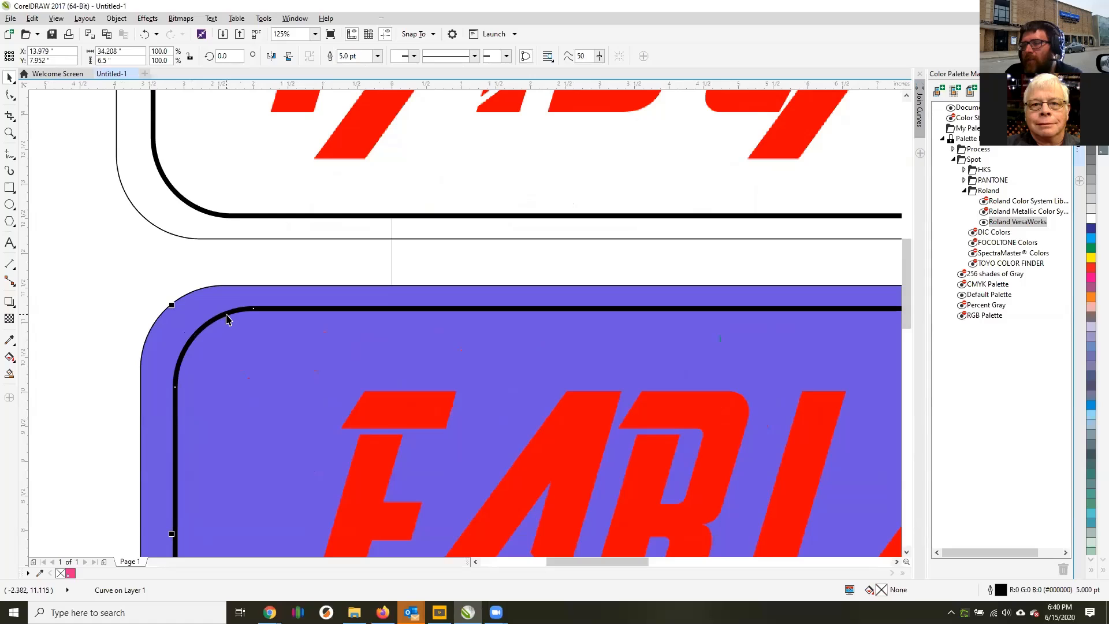
scroll(223, 312, "down", 5)
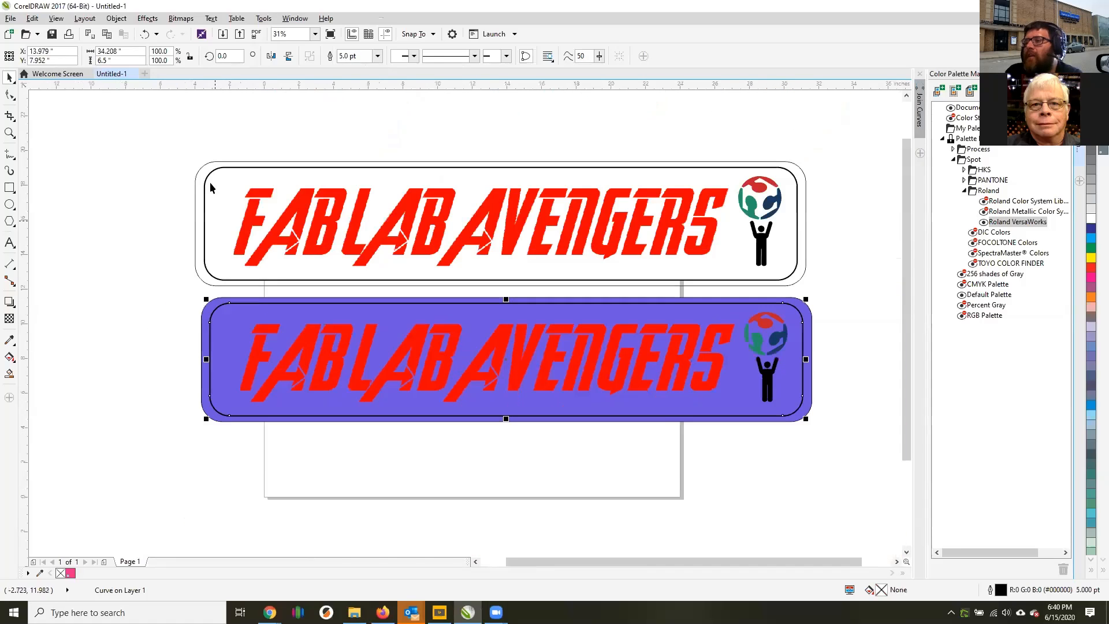
Select the white sticker's outer outline and choose the Roland VersaWorks spot palette in the Color Palette Manager.
left_click(208, 165)
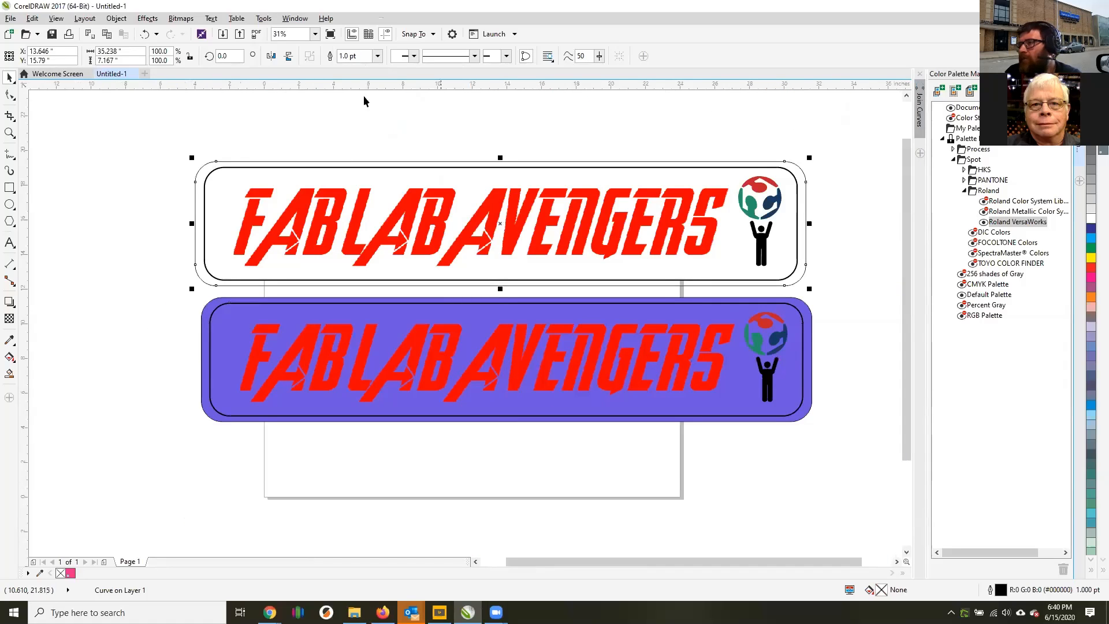
left_click(298, 21)
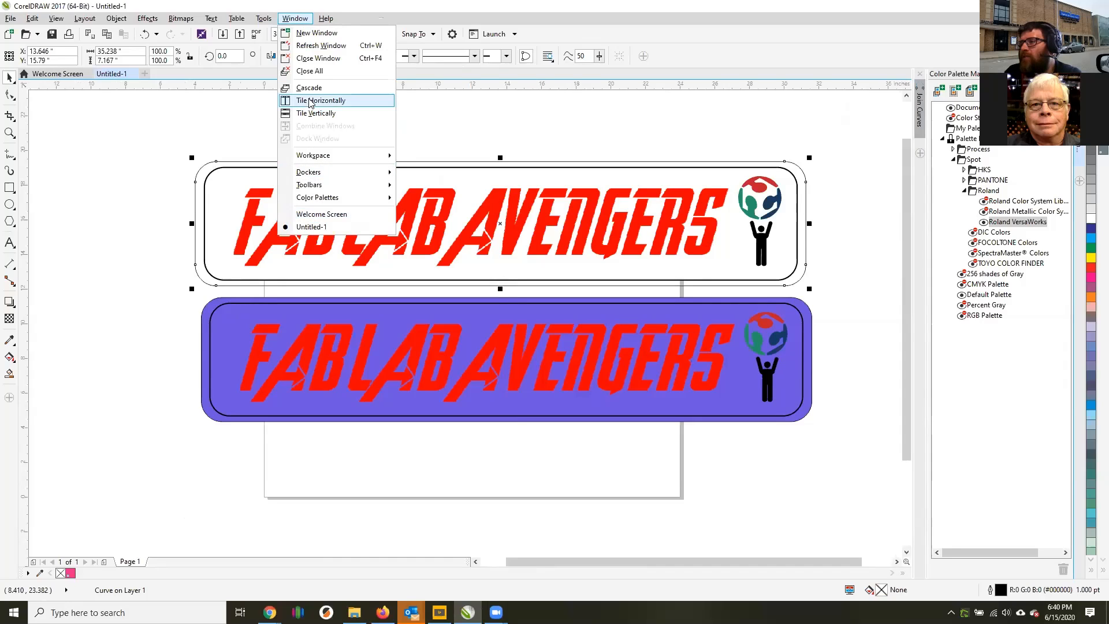
mouse_move(308, 22)
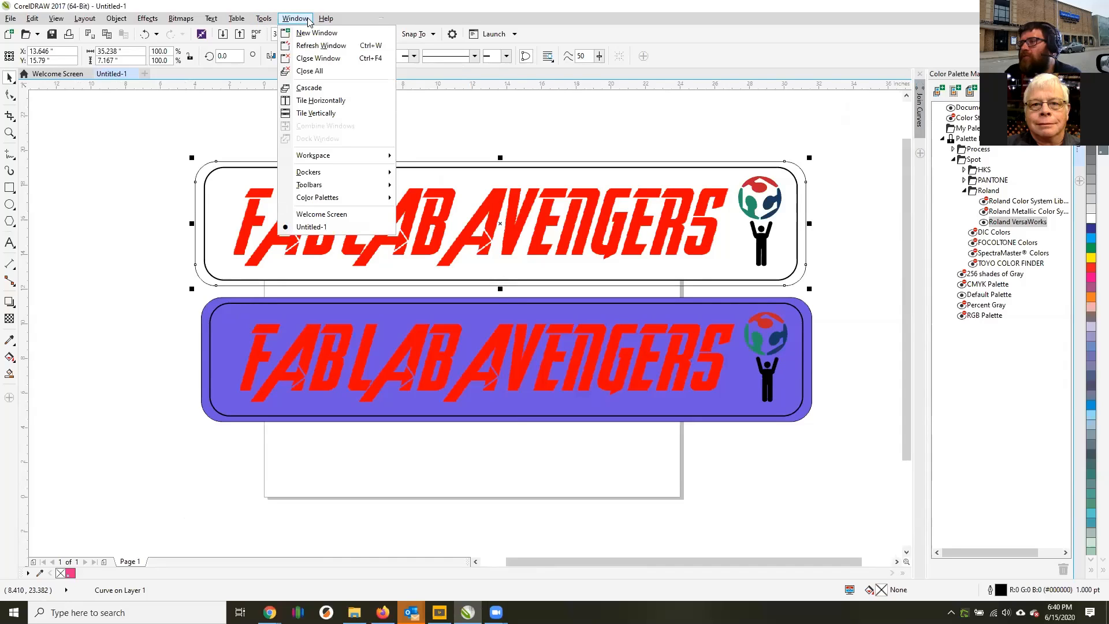
mouse_move(338, 200)
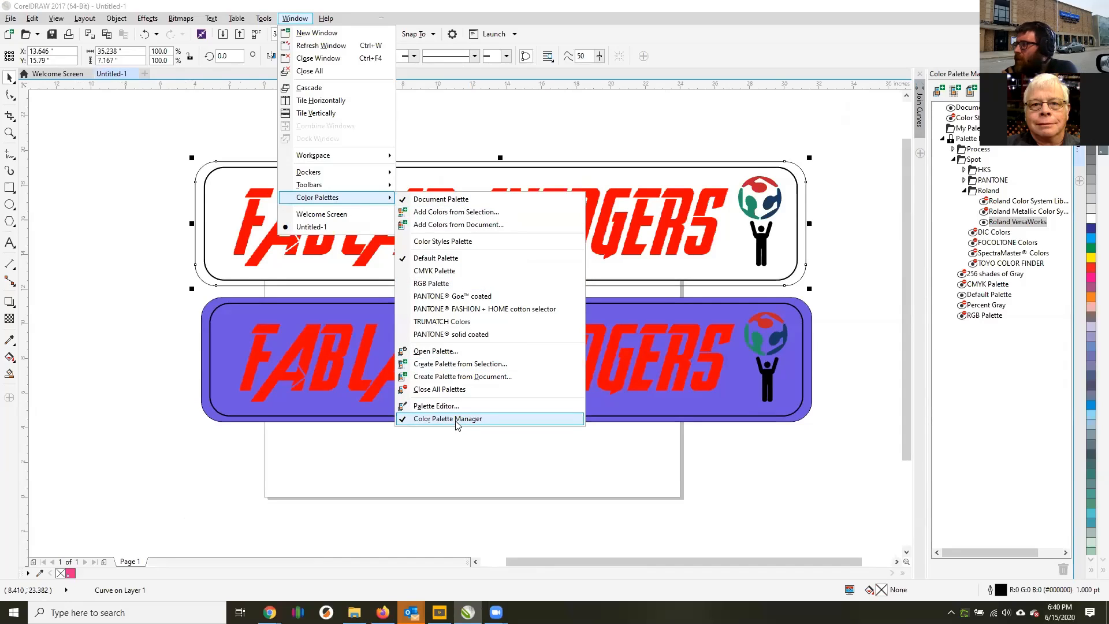
left_click(1011, 141)
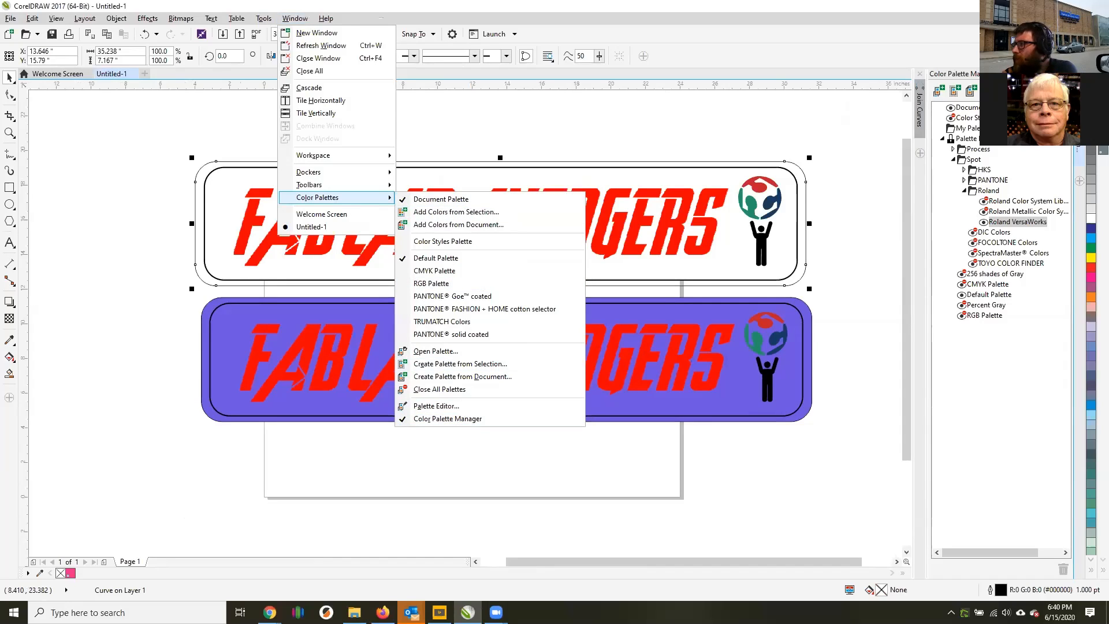
left_click(988, 191)
left_click(1009, 223)
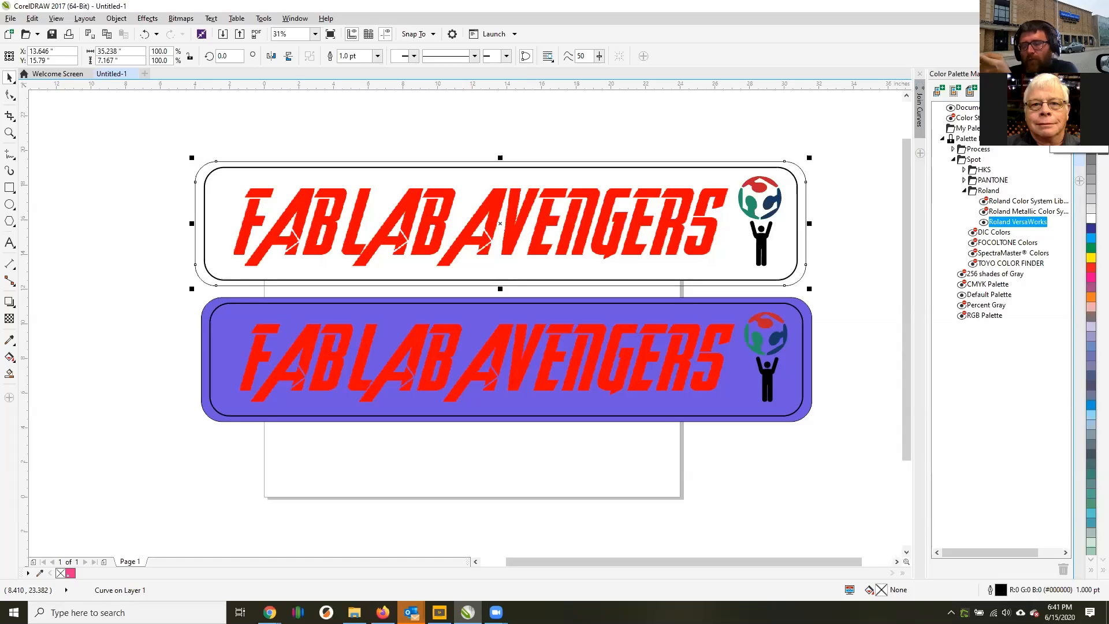
Apply the CutContour spot color to the white sticker's outer outline.
right_click(1103, 132)
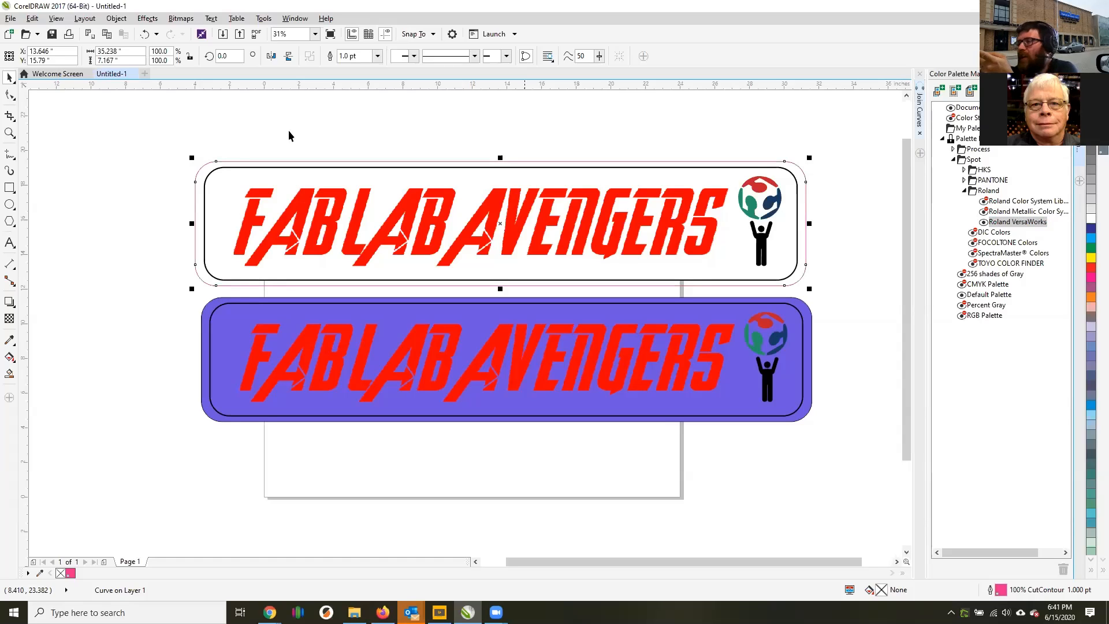
scroll(213, 174, "up", 4)
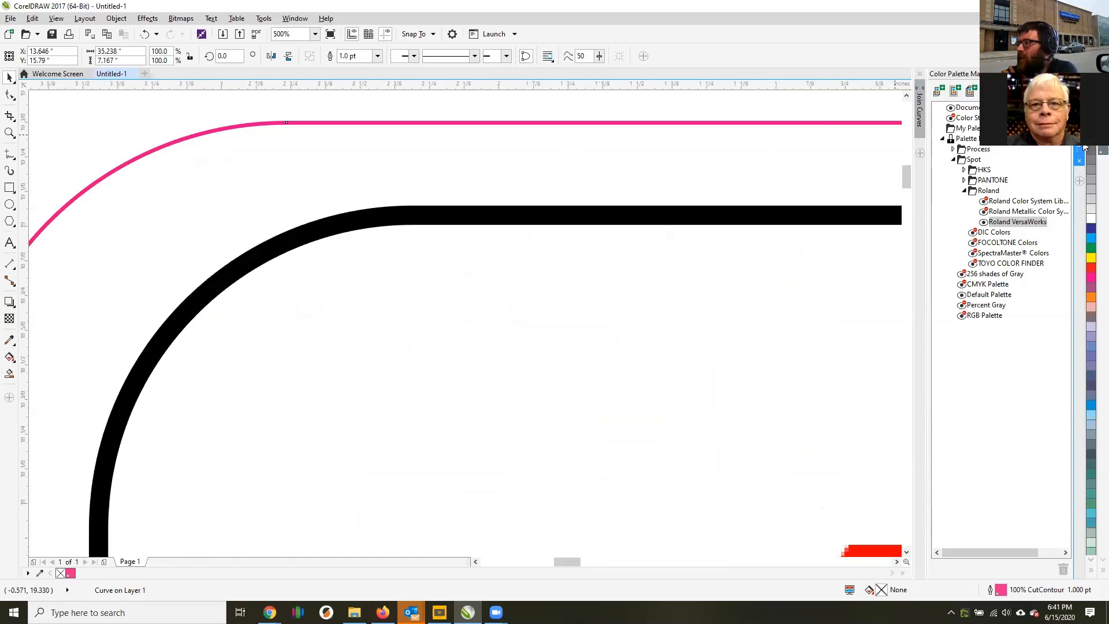
Try a CutContour fill inside the white sticker's outer outline and remove it.
left_click(1103, 150)
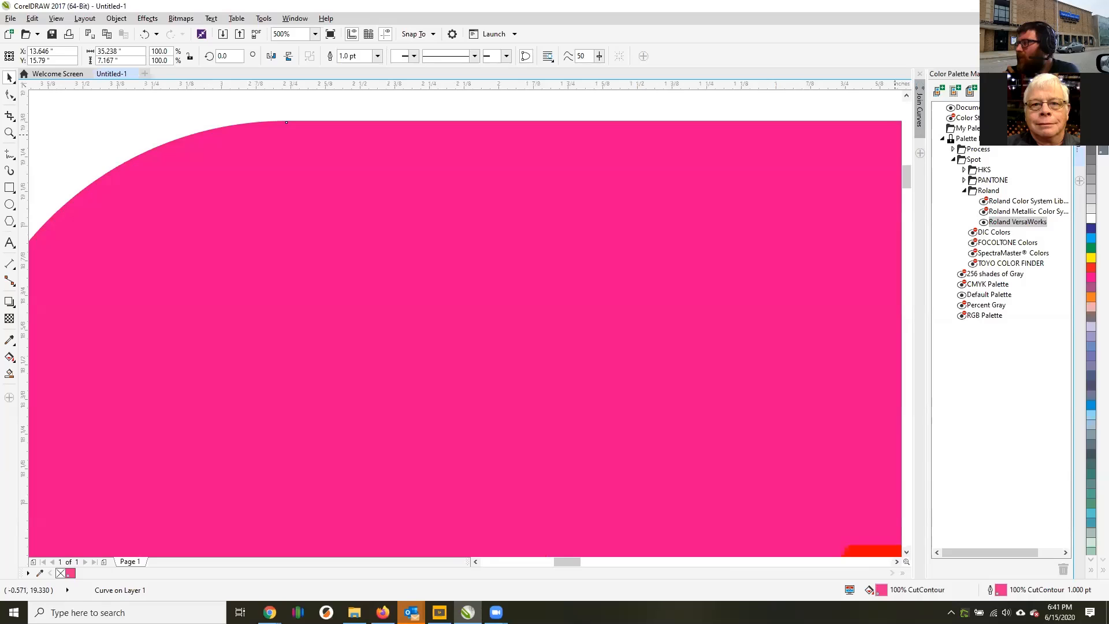
left_click(1102, 141)
scroll(748, 181, "down", 4)
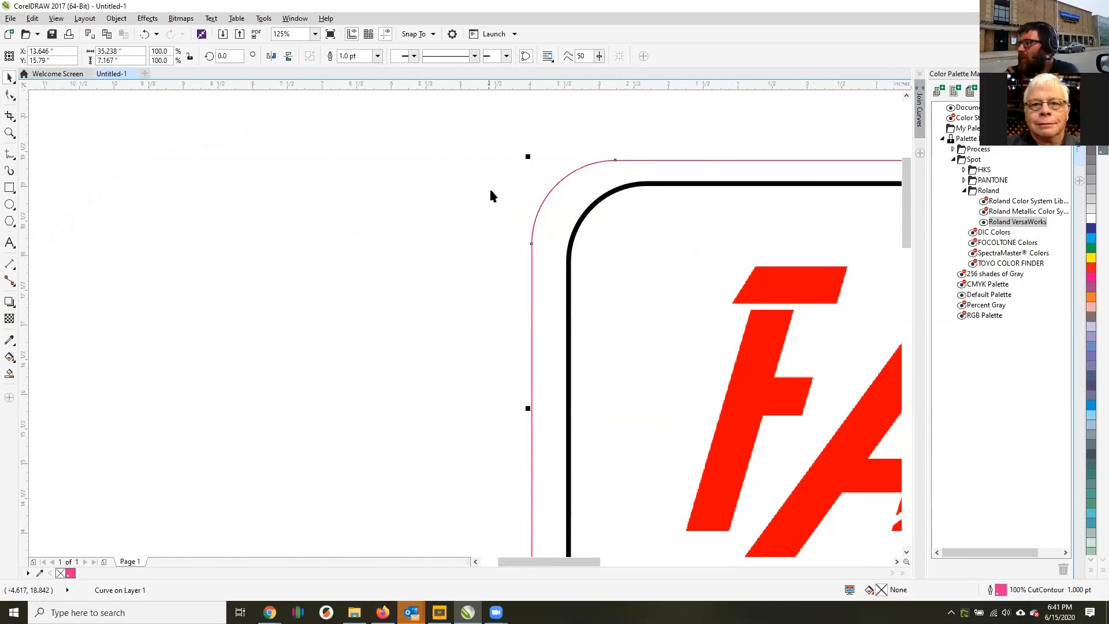
Select the purple sticker's inner border and apply the CutContour spot color to its outline.
scroll(473, 188, "down", 4)
scroll(329, 247, "up", 2)
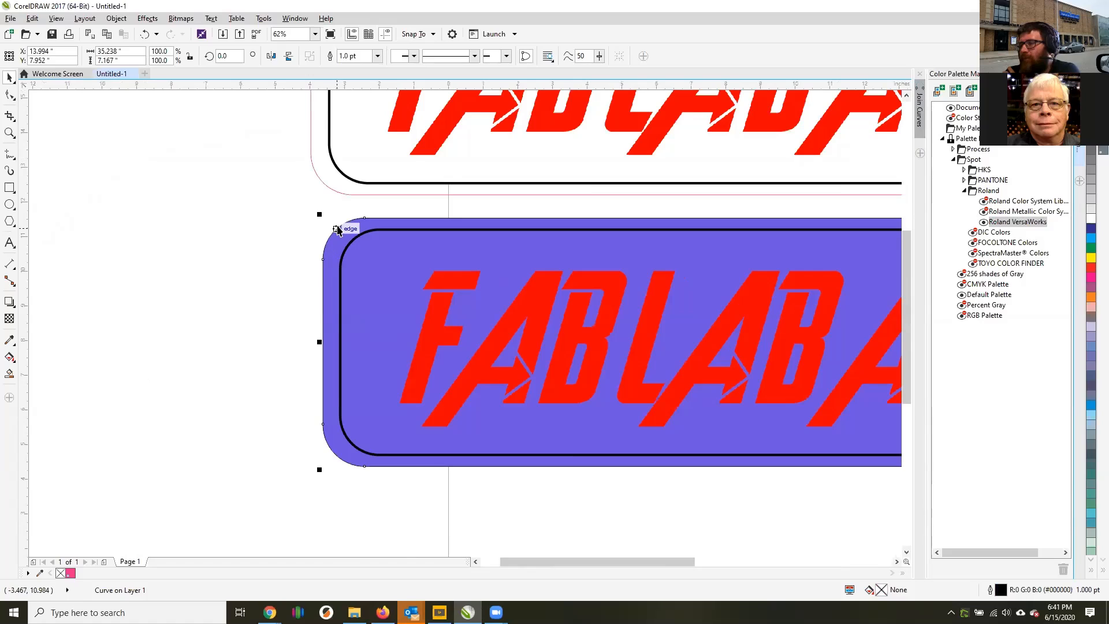
left_click(349, 224)
left_click(368, 234)
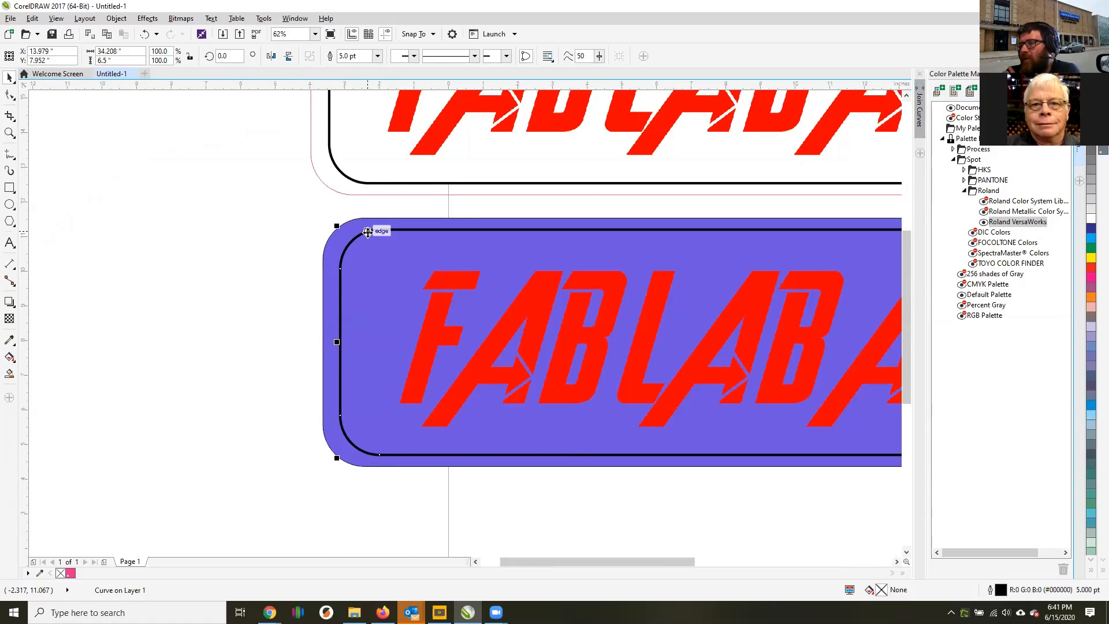
scroll(462, 231, "up", 2)
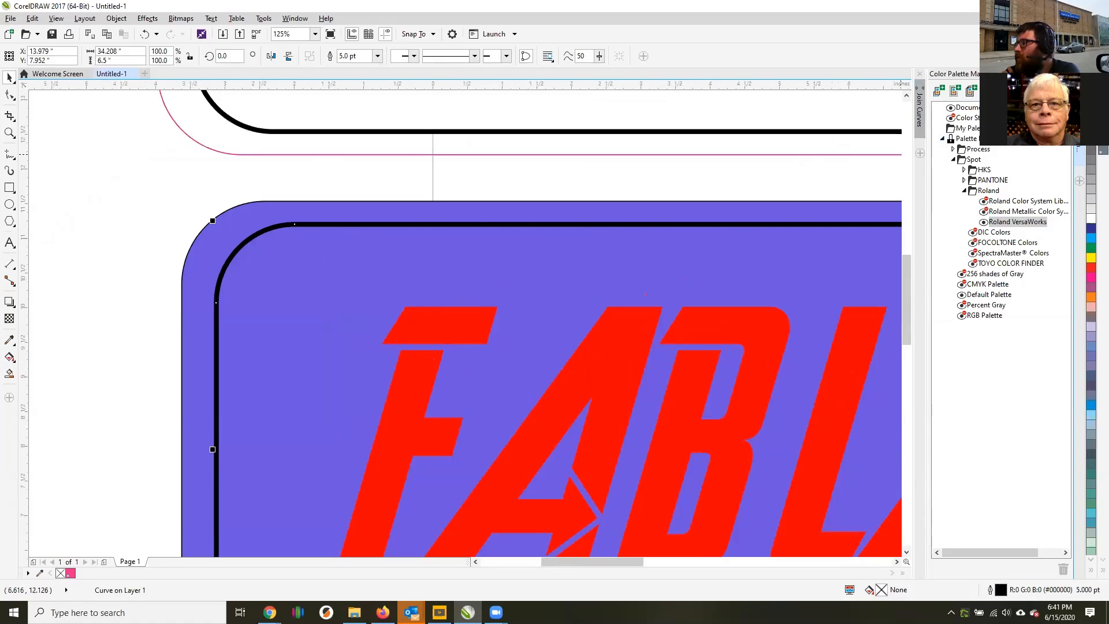
right_click(1102, 136)
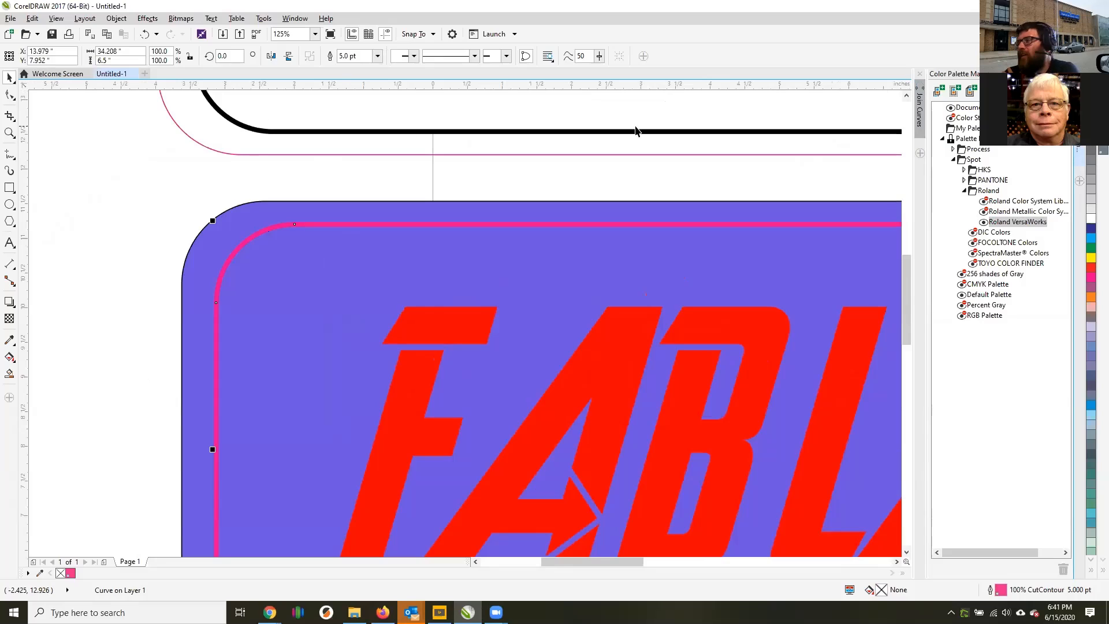
Set the outline width of the purple sticker's inner border to Hairline.
left_click(377, 56)
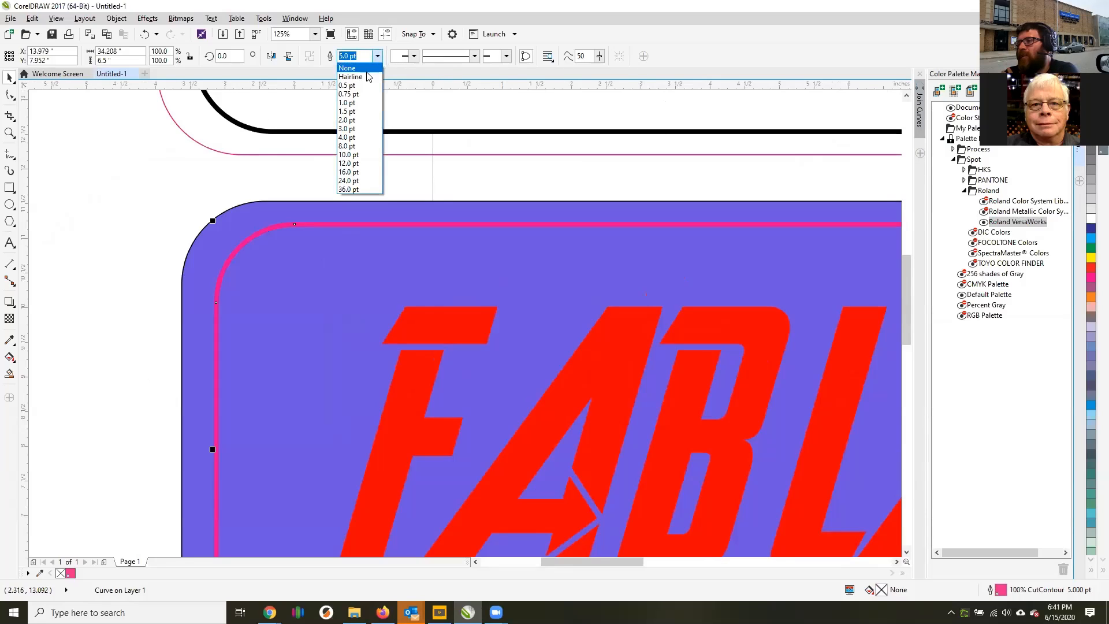
left_click(366, 78)
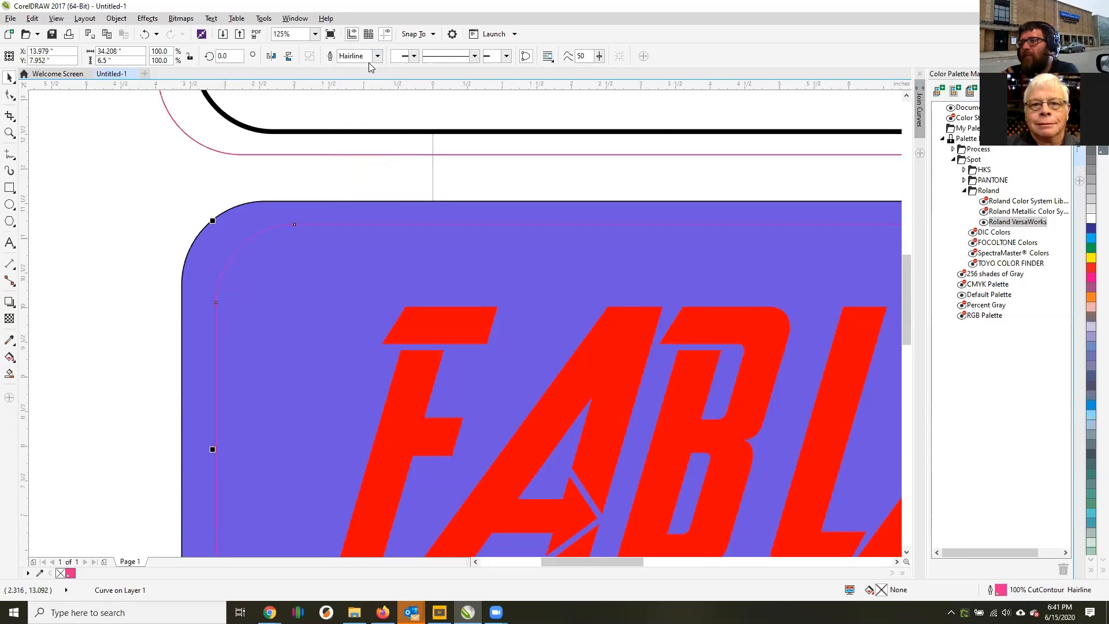
left_click(377, 56)
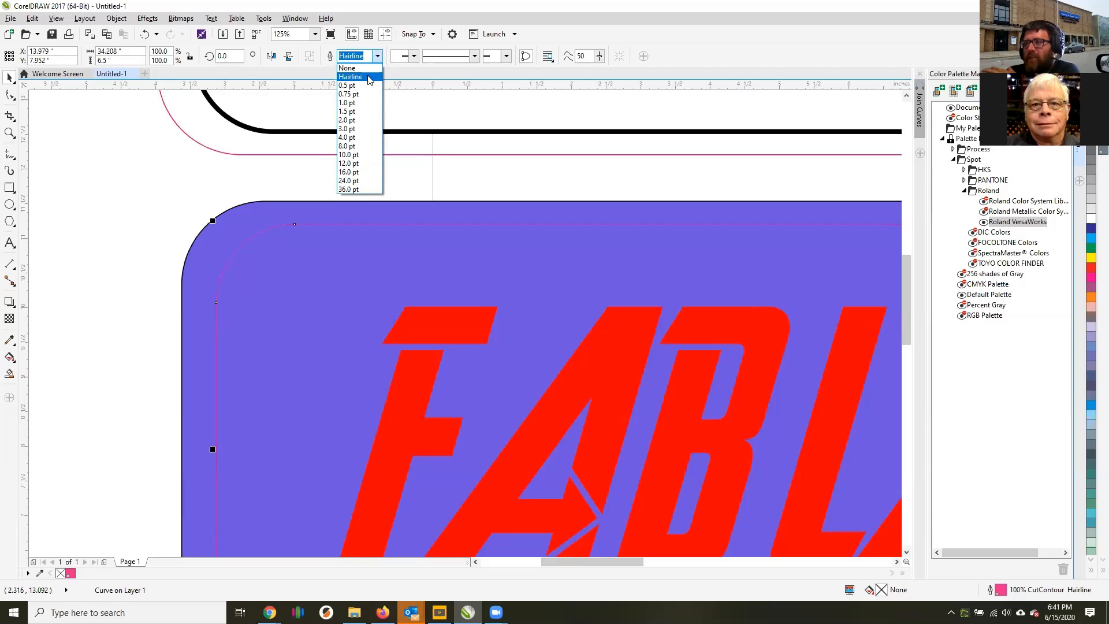
left_click(352, 163)
left_click(377, 56)
left_click(372, 84)
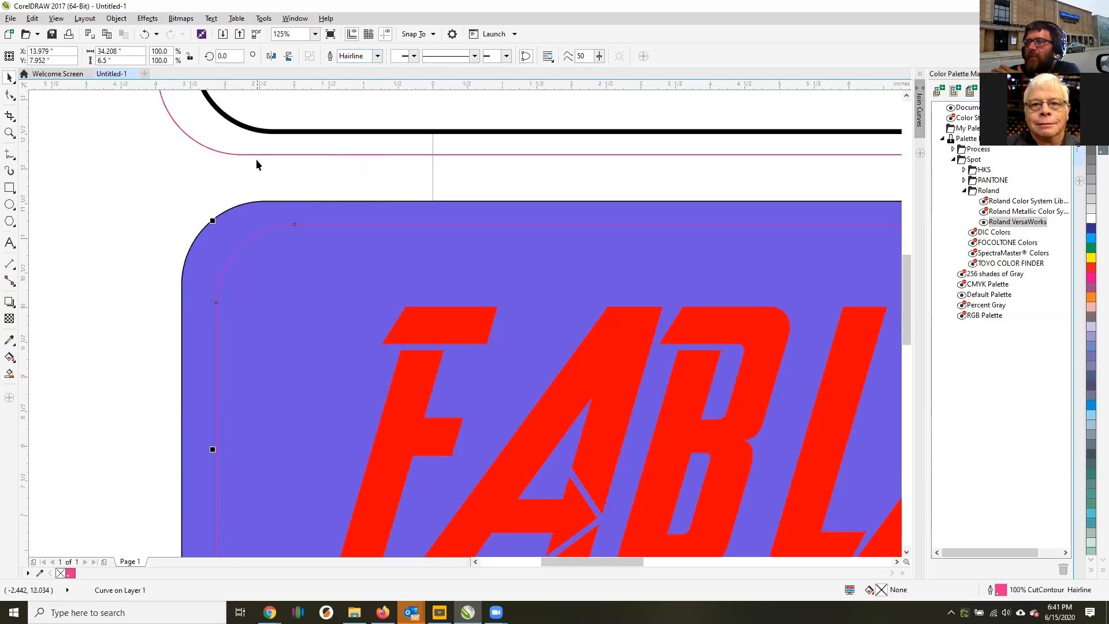
Set the white sticker's outer CutContour outline to Hairline width and deselect it.
left_click(255, 154)
left_click(378, 56)
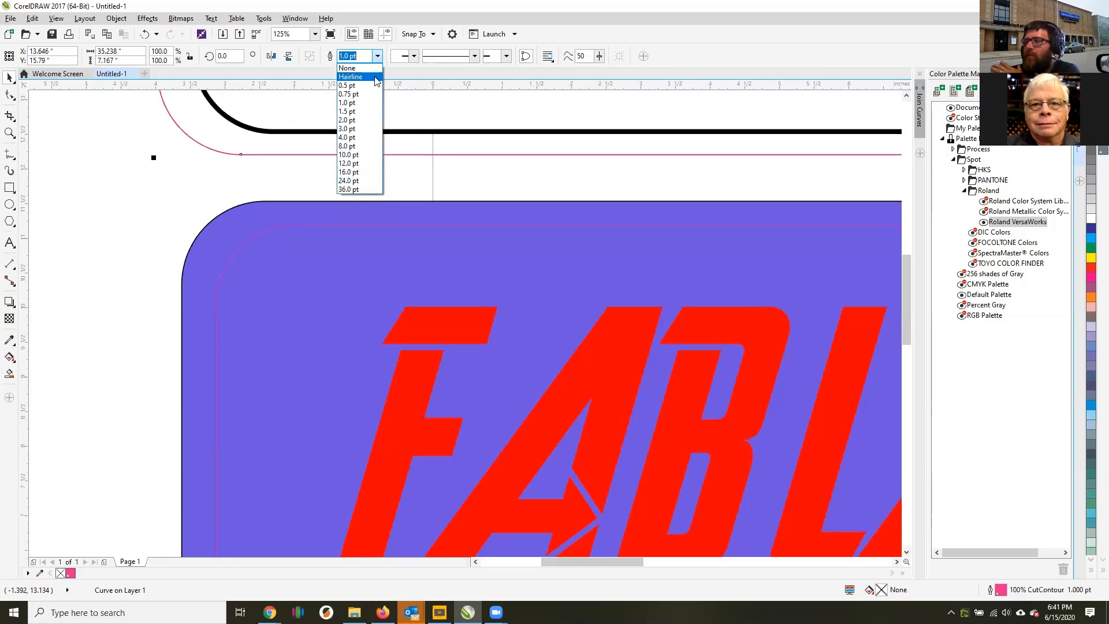
left_click(356, 84)
left_click(182, 197)
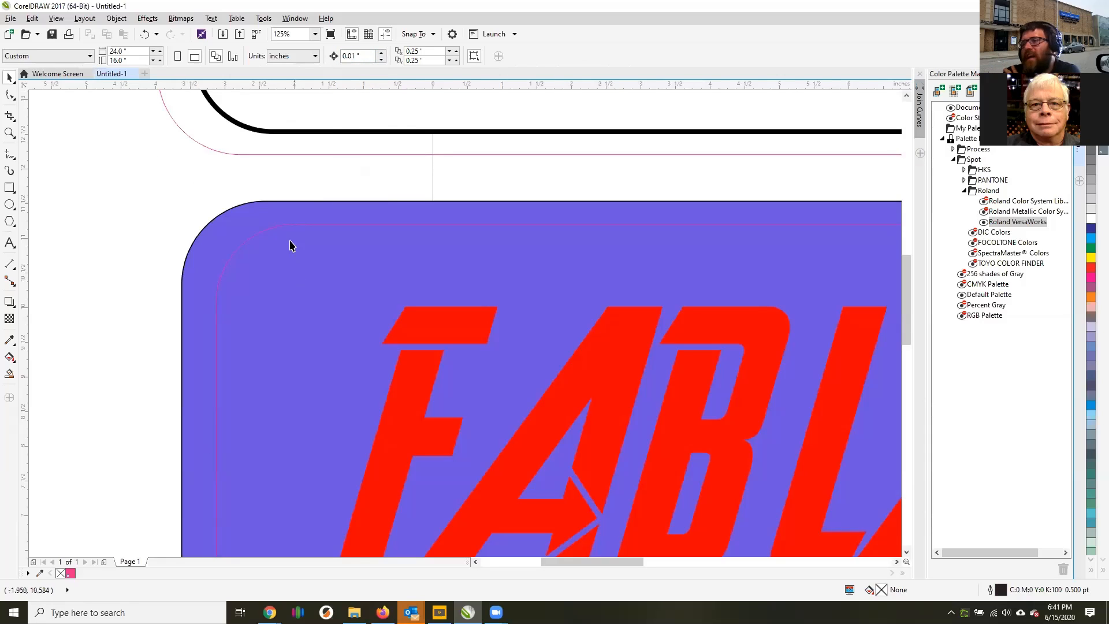
Inspect the cut lines on the purple and white stickers up close and from a distance.
scroll(287, 240, "down", 2)
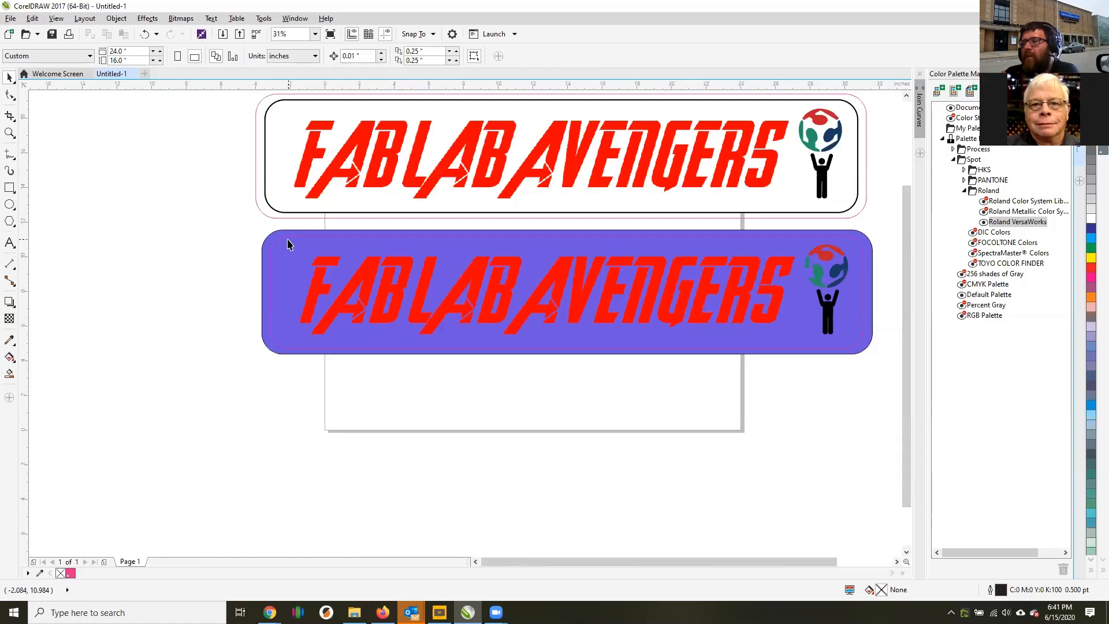
scroll(289, 248, "up", 2)
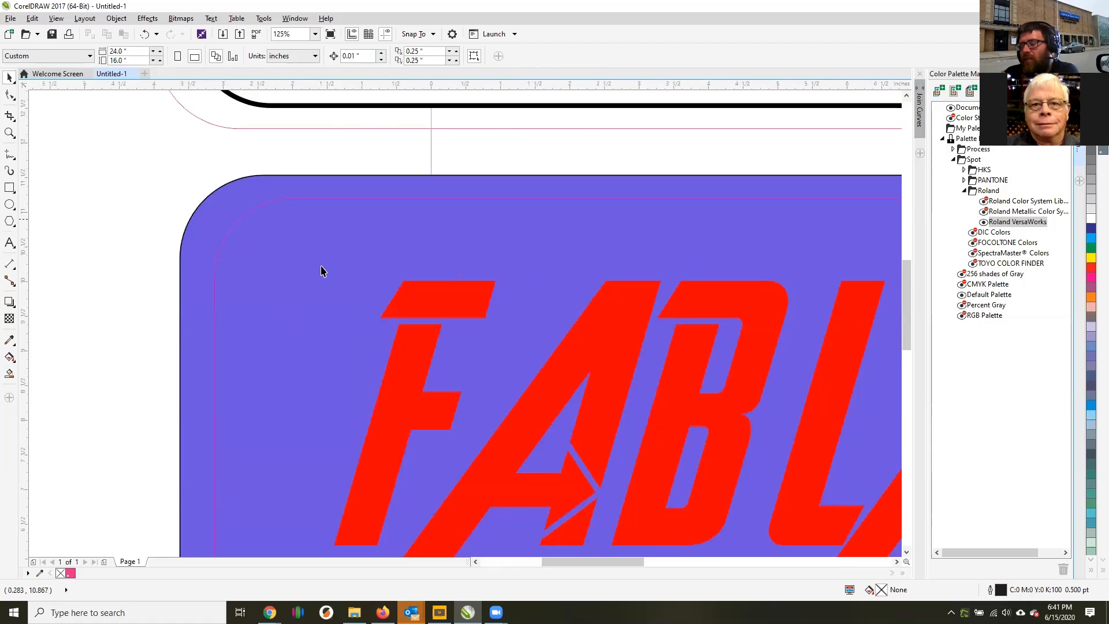
scroll(315, 257, "down", 1)
scroll(370, 243, "down", 3)
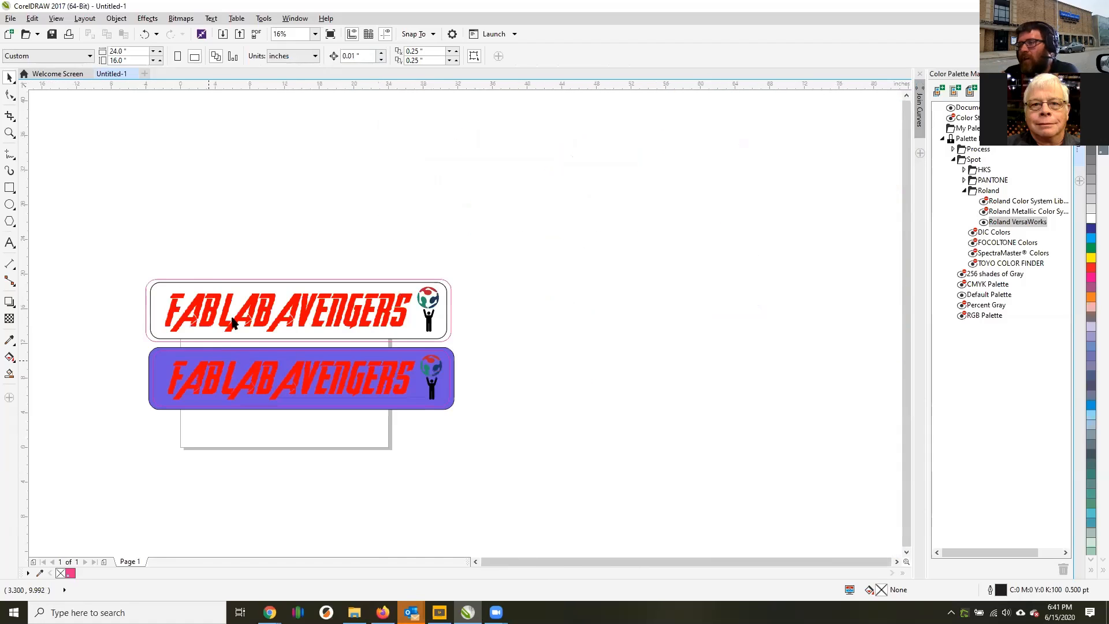
scroll(167, 317, "up", 4)
scroll(293, 227, "down", 1)
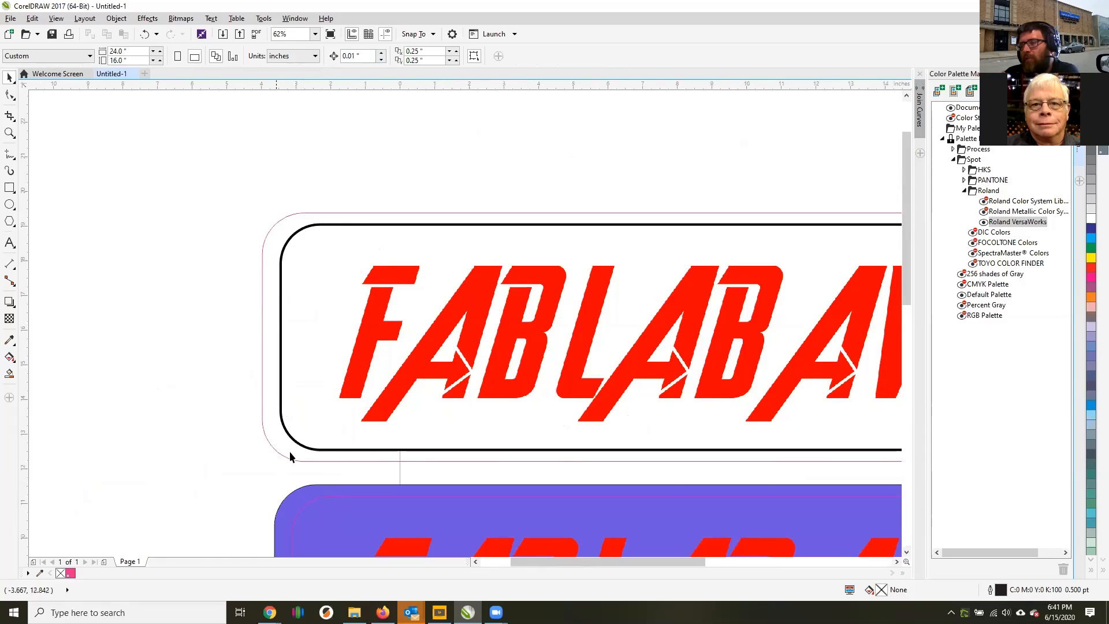
Select both stickers, scale them down together to about 10.7 by 4.5 inches and place them within the upper part of the page.
scroll(290, 457, "down", 3)
left_click_drag(366, 348, 203, 259)
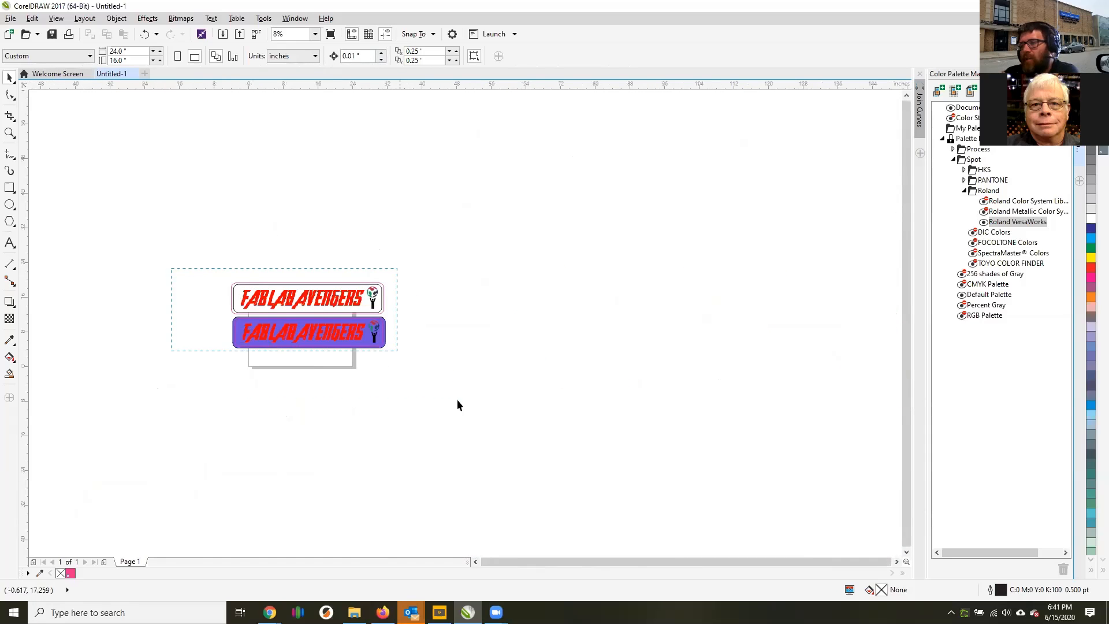
left_click_drag(458, 401, 458, 403)
left_click_drag(389, 351, 288, 312)
scroll(288, 312, "up", 3)
left_click_drag(390, 337, 318, 306)
scroll(295, 271, "down", 2)
left_click_drag(263, 275, 349, 322)
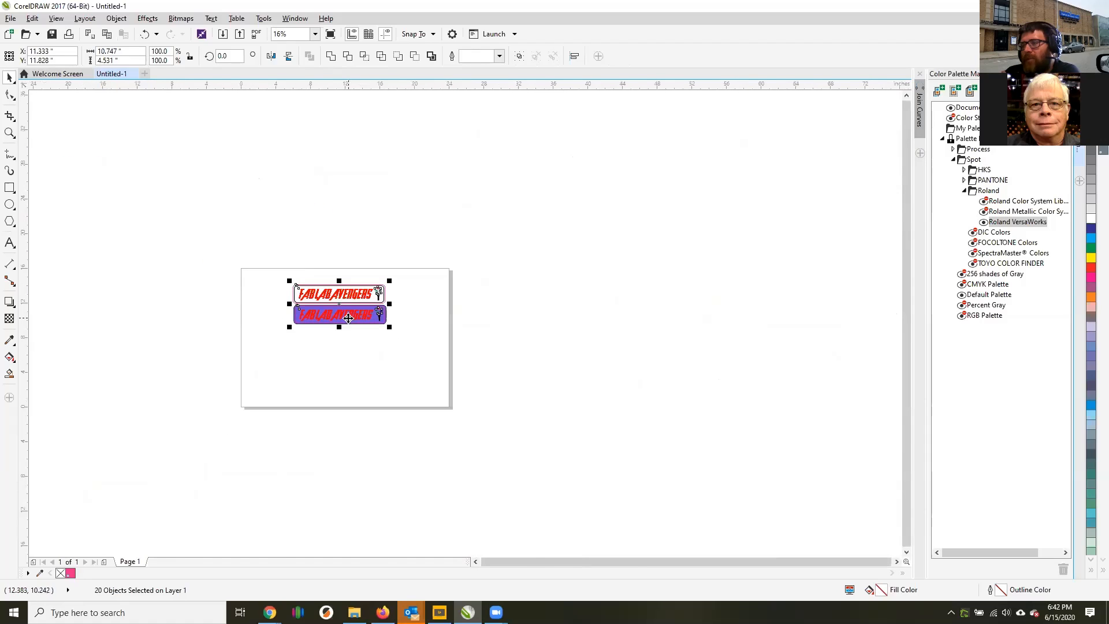
scroll(349, 320, "up", 1)
Set up an export of only the selected stickers as an EPS file named FAB LAB 101 STICKERS in Downloads.
left_click(11, 19)
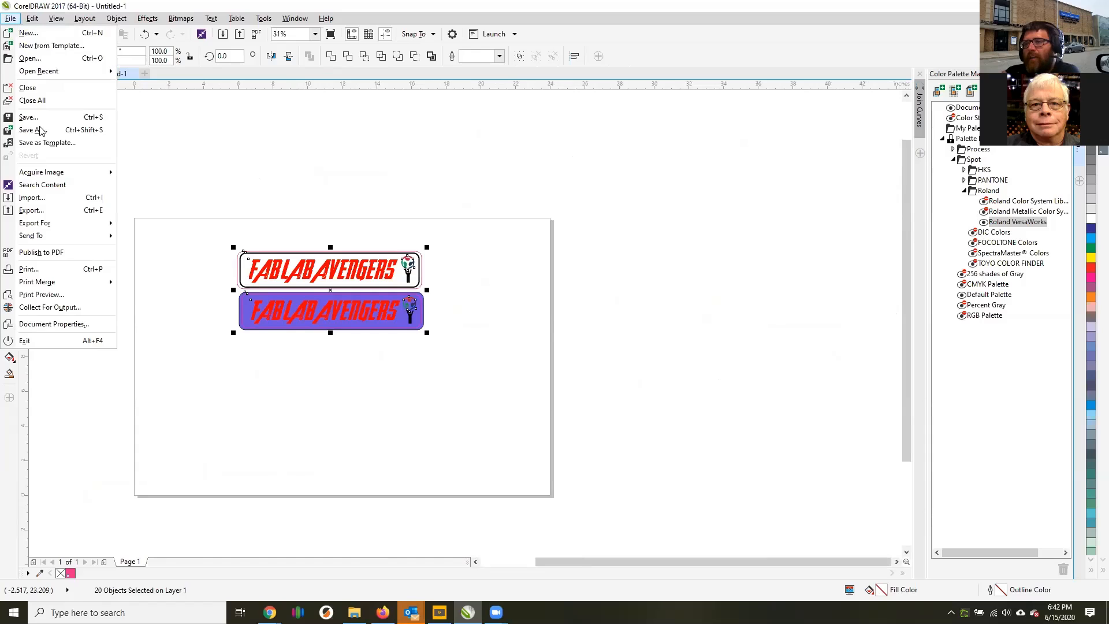
left_click(32, 211)
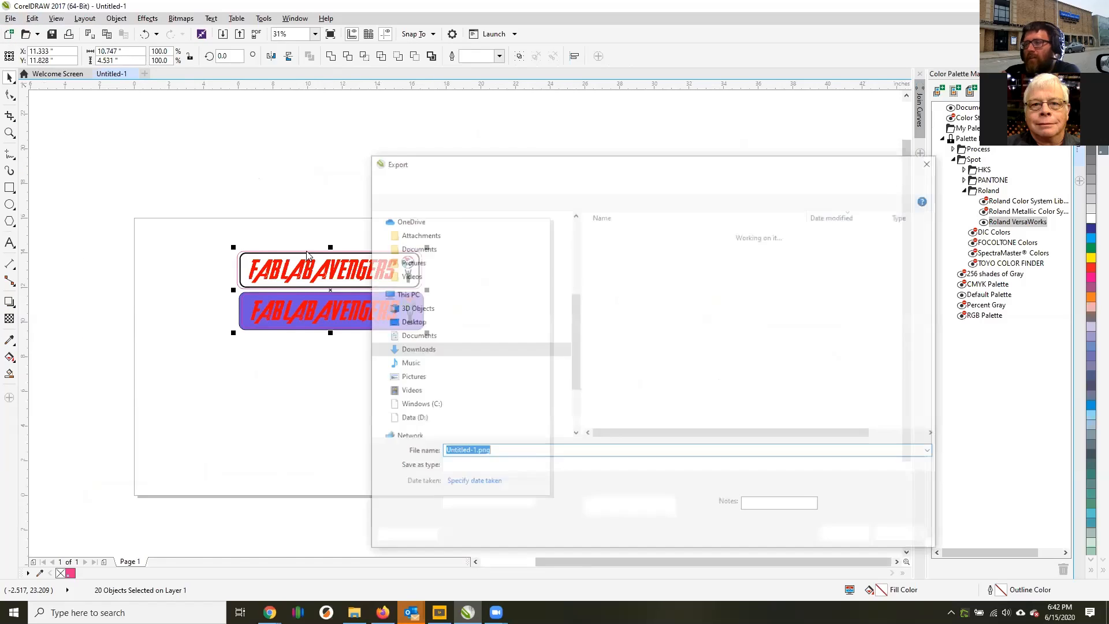
left_click(536, 468)
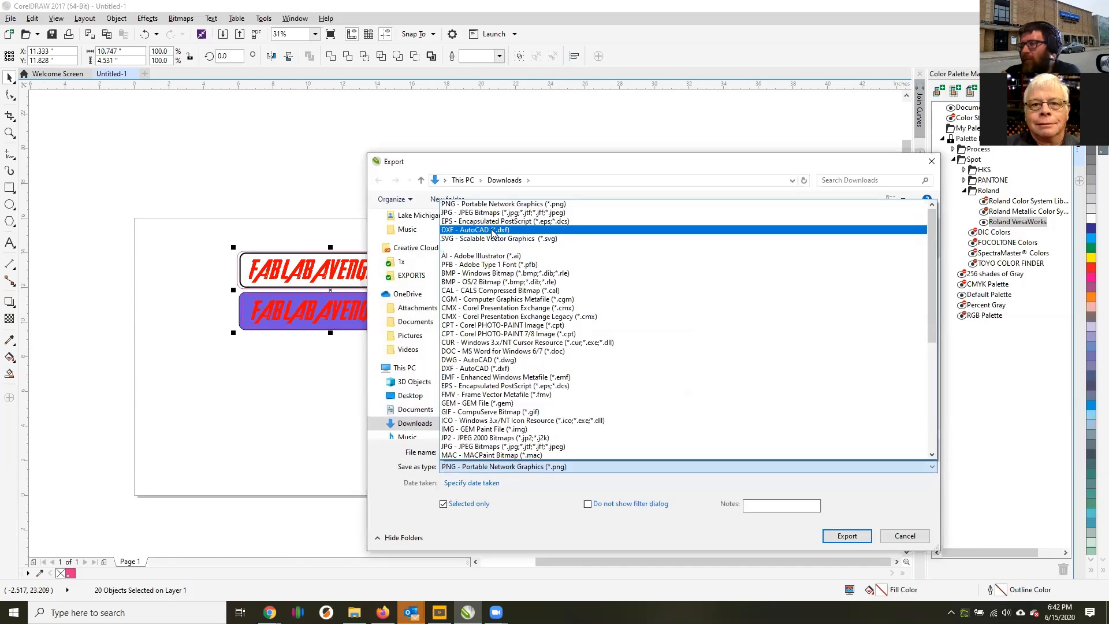
left_click(494, 221)
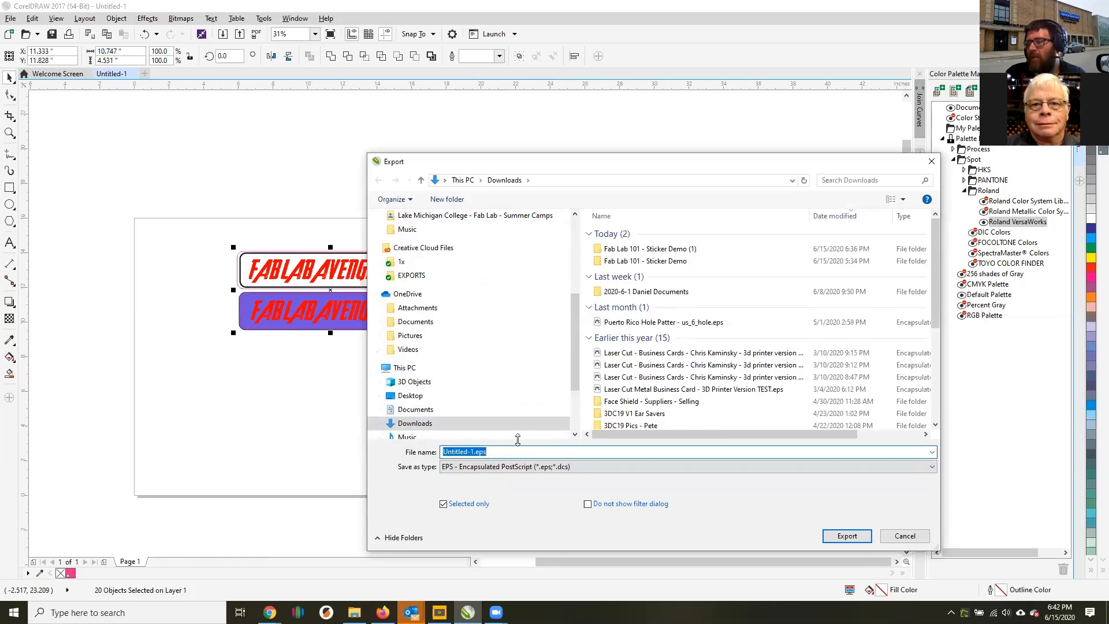
type("FAB LAB 1010 ST")
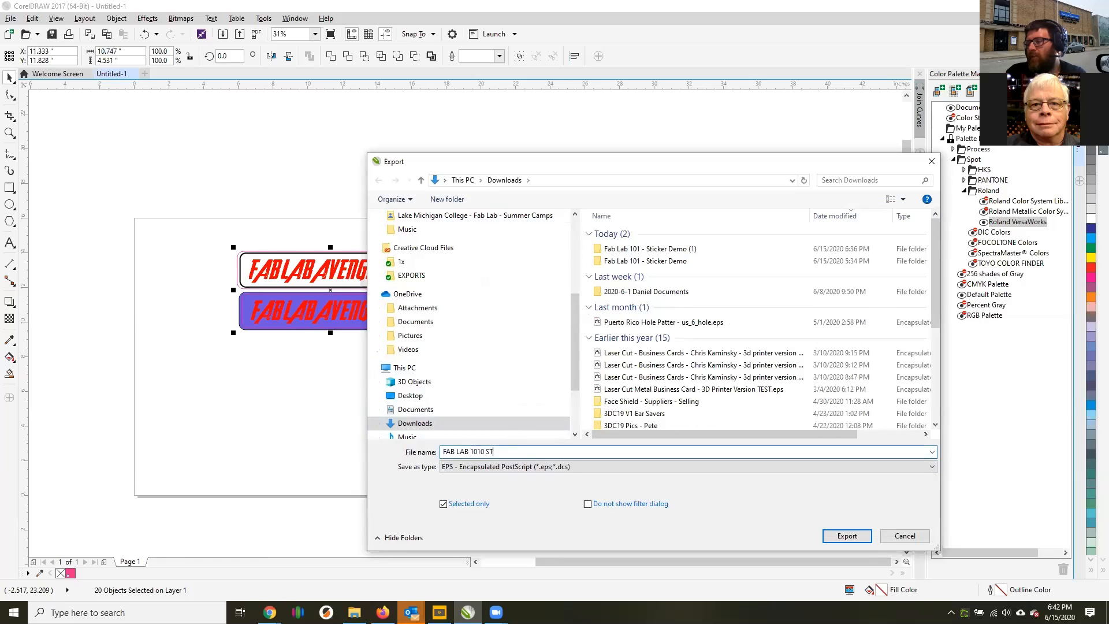
type("IC")
key("BackSpace")
key("BackSpace")
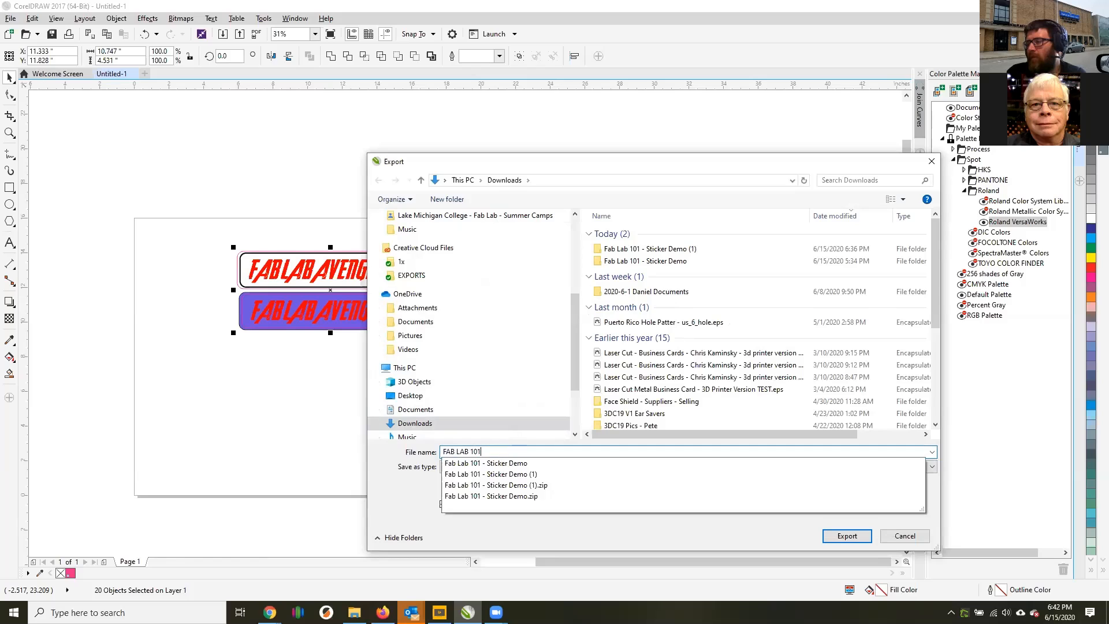
type("STICKERS")
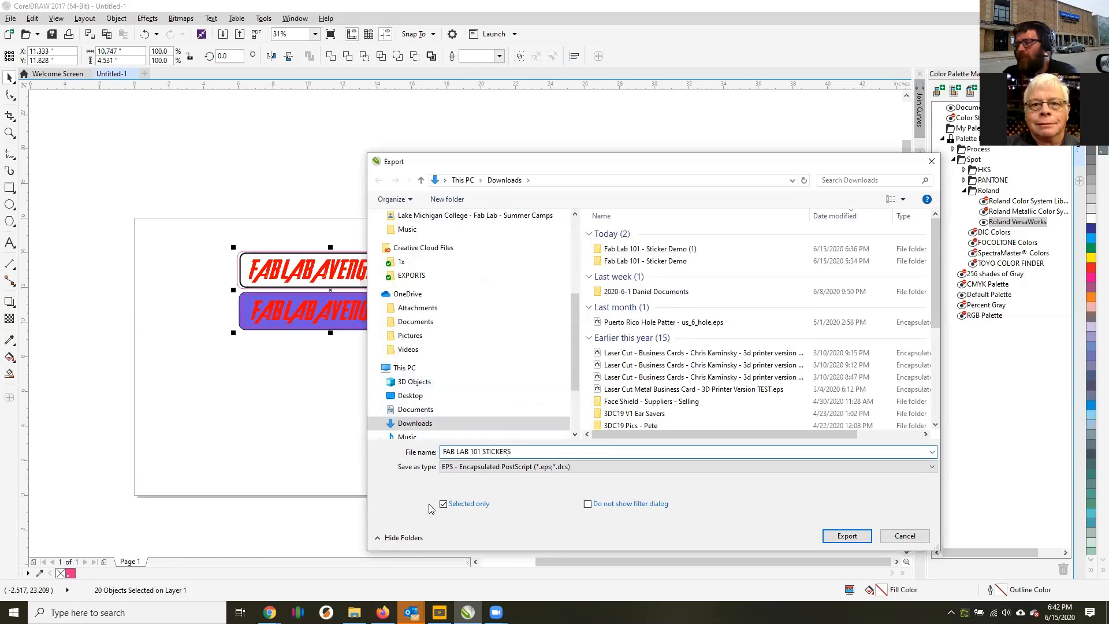
Export the EPS with native colors, spot colors unconverted and PostScript Level 2 compatibility, and deselect the stickers.
left_click(847, 536)
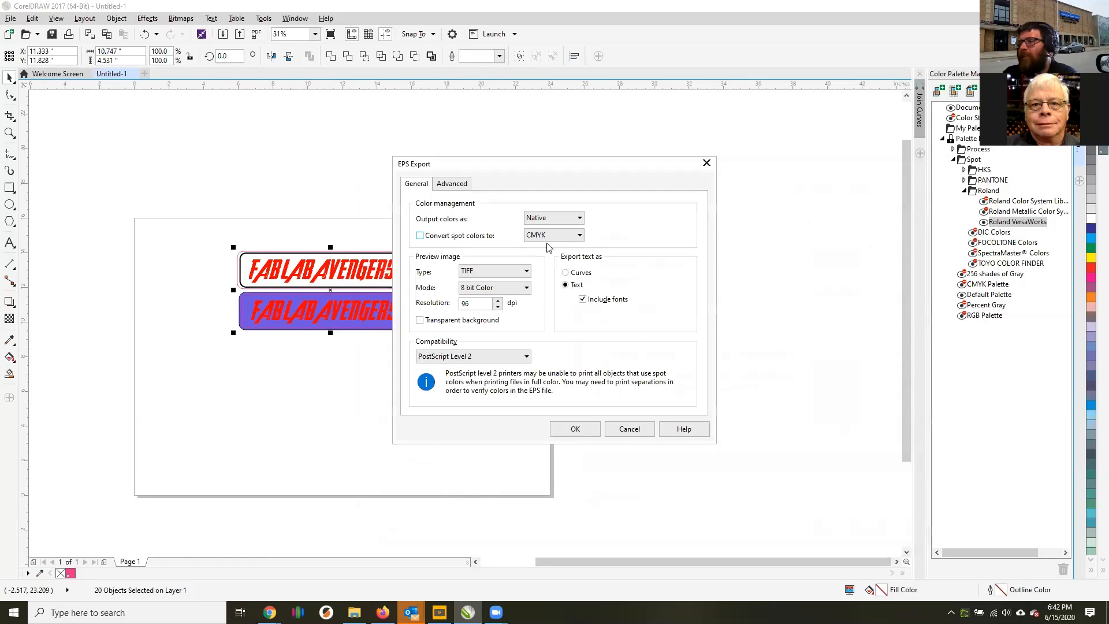
left_click(582, 432)
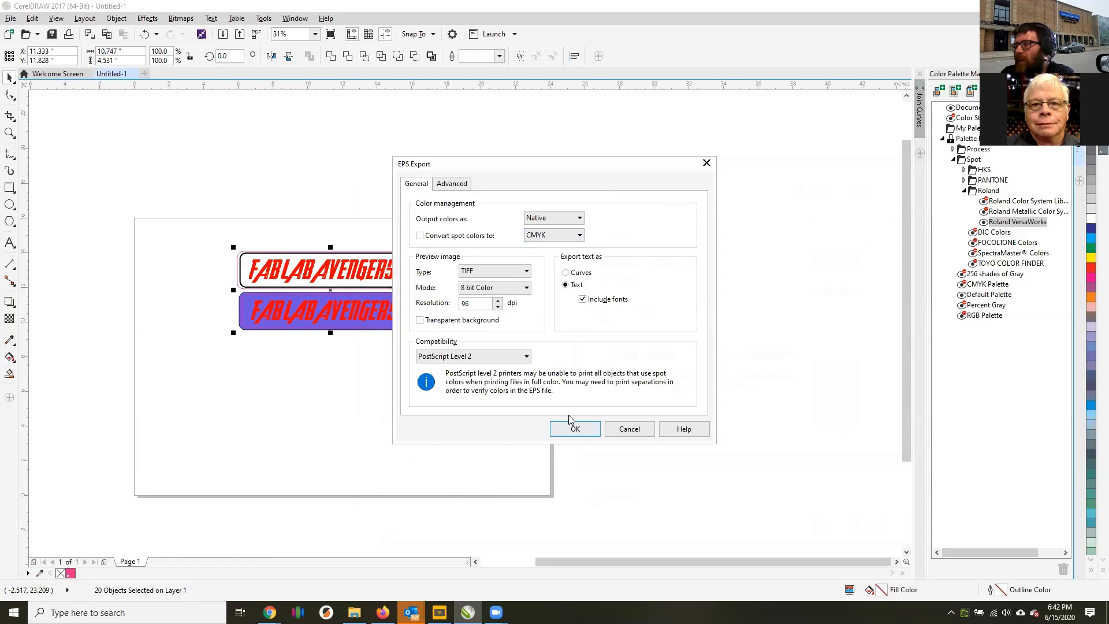
left_click(570, 431)
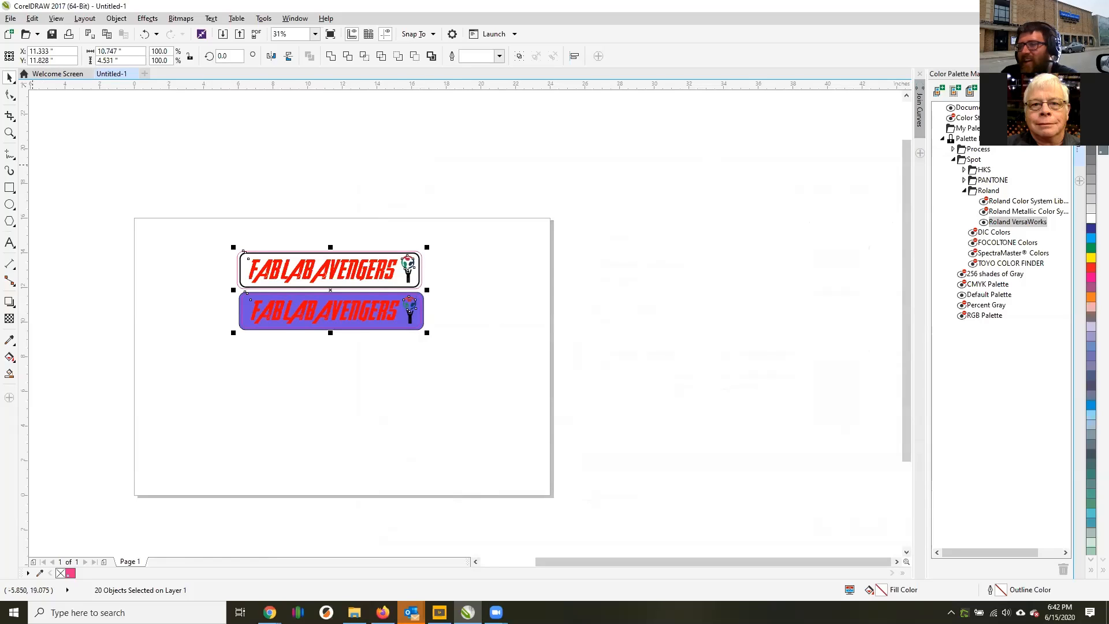
left_click(445, 258)
left_click_drag(410, 280, 495, 248)
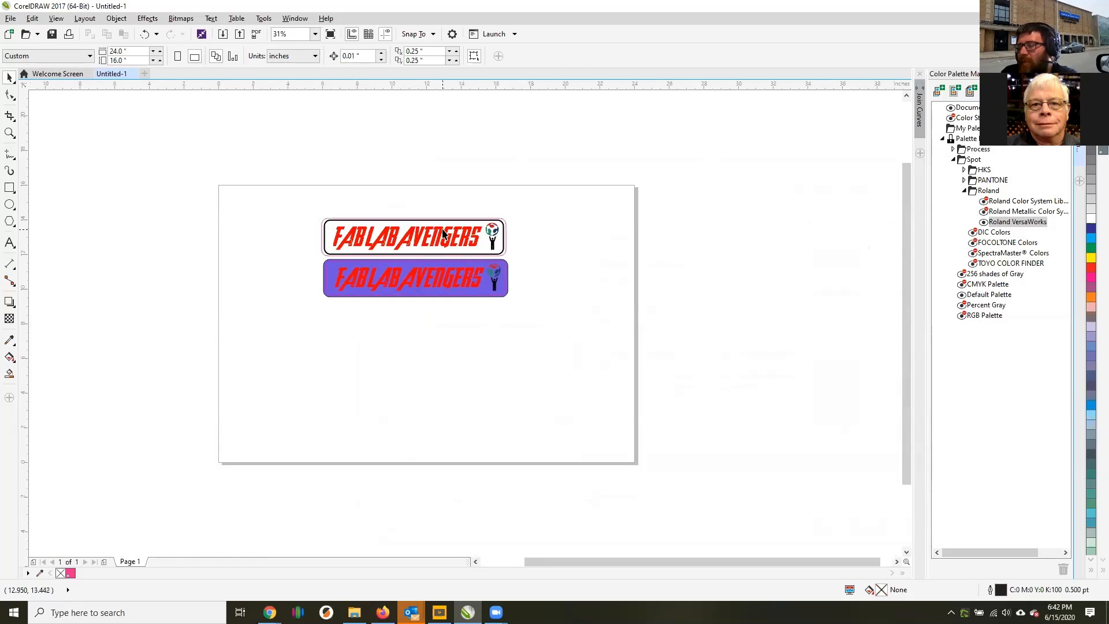
scroll(359, 228, "up", 2)
scroll(549, 313, "down", 2)
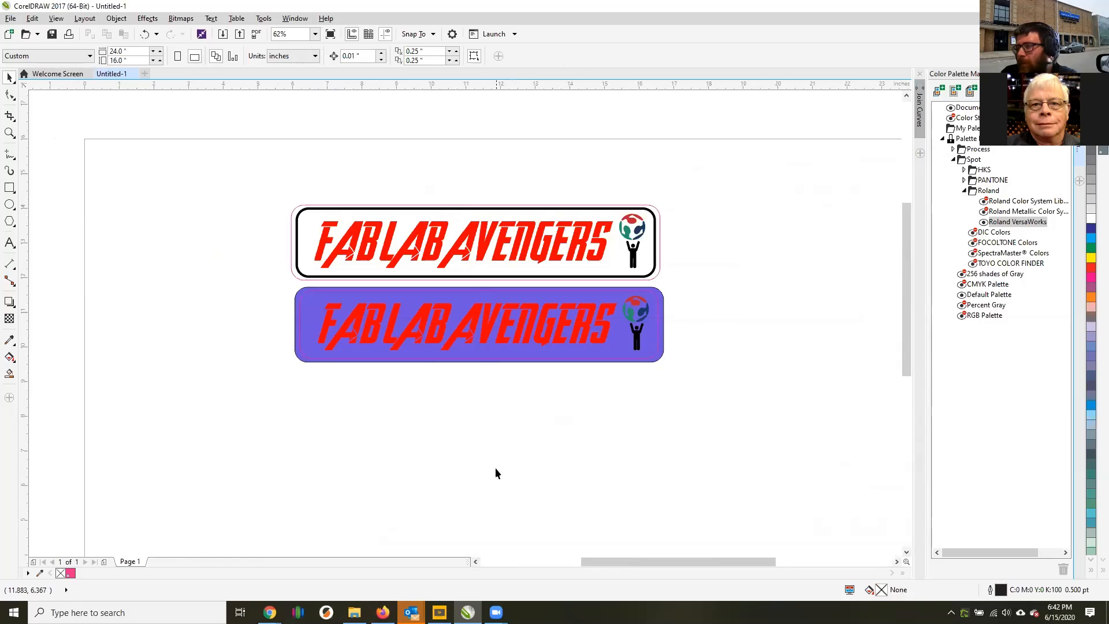
Switch to the Gravit Designer window in Chrome, bring up the Fab Lab 101 web page and look over its documents and videos.
mouse_move(269, 612)
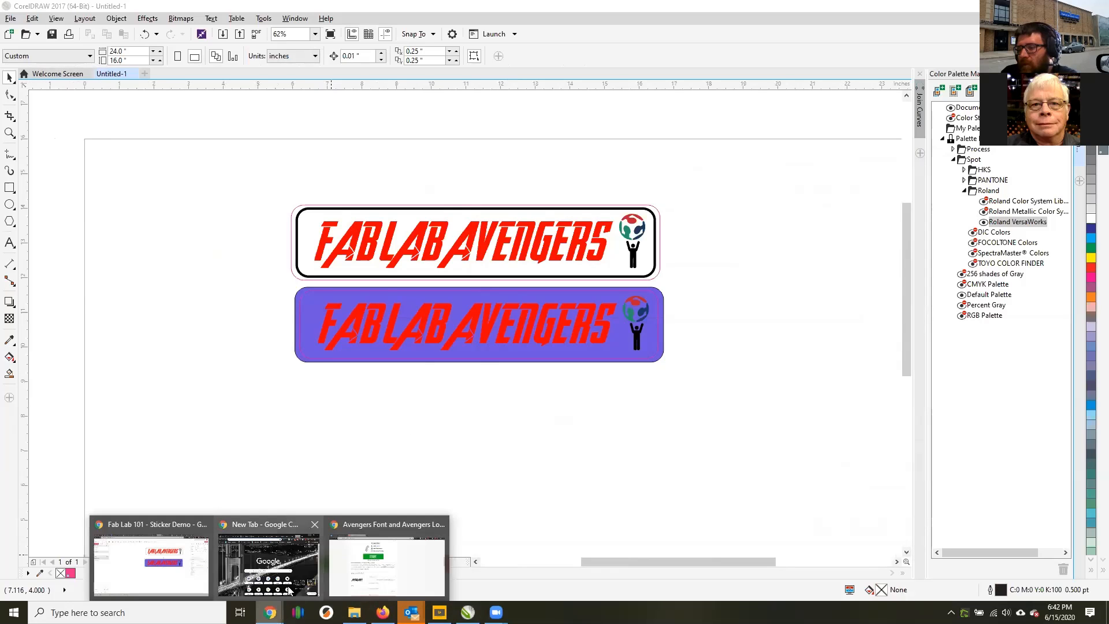
mouse_move(347, 570)
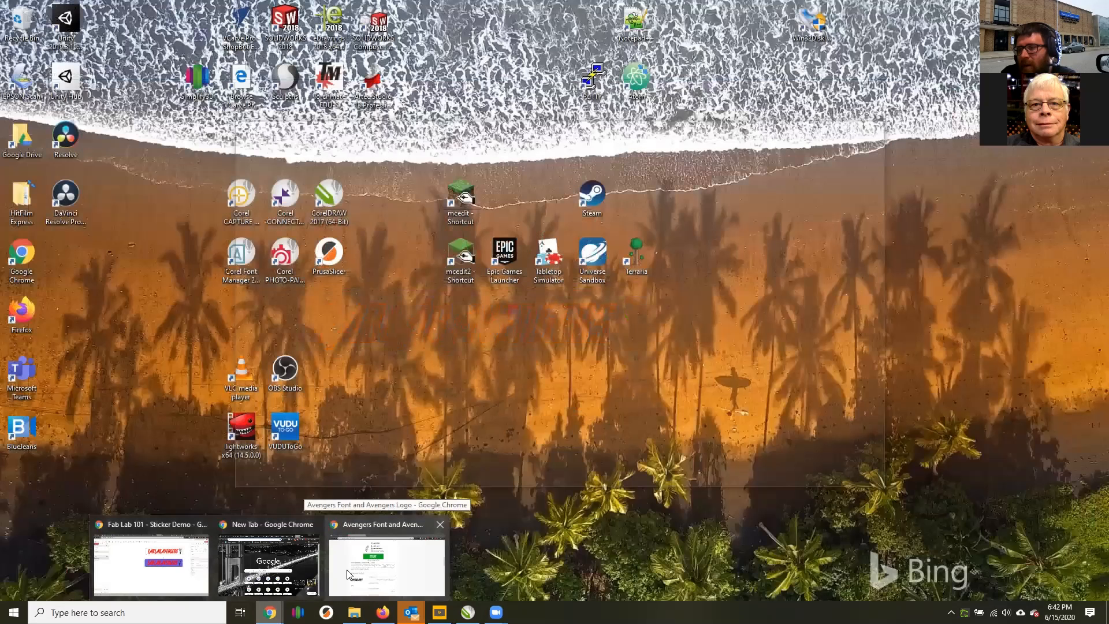
mouse_move(151, 566)
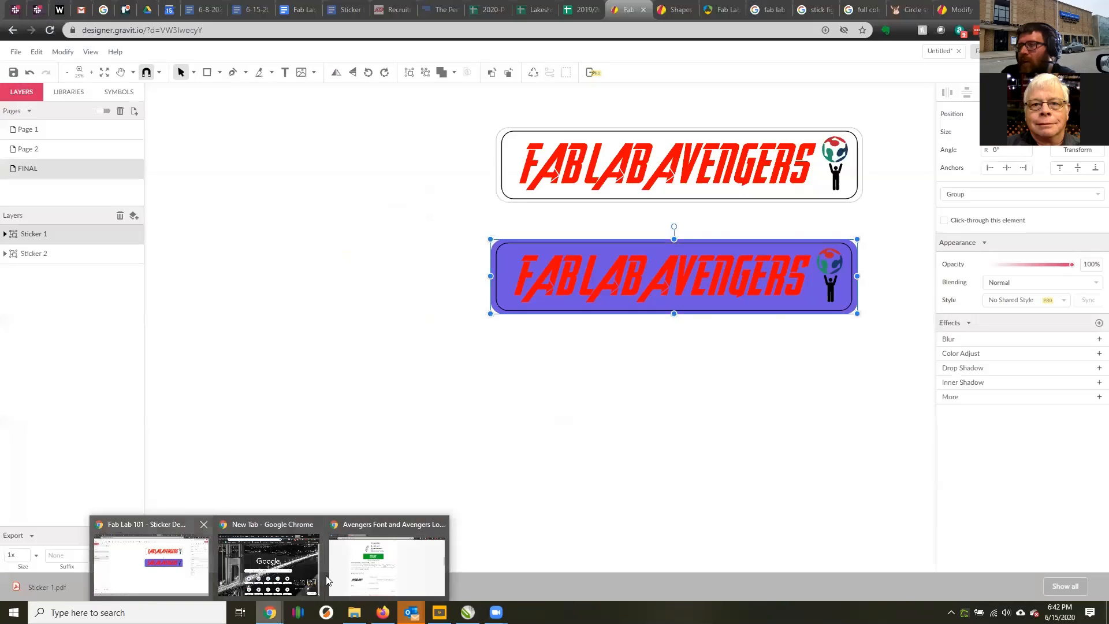
left_click(150, 563)
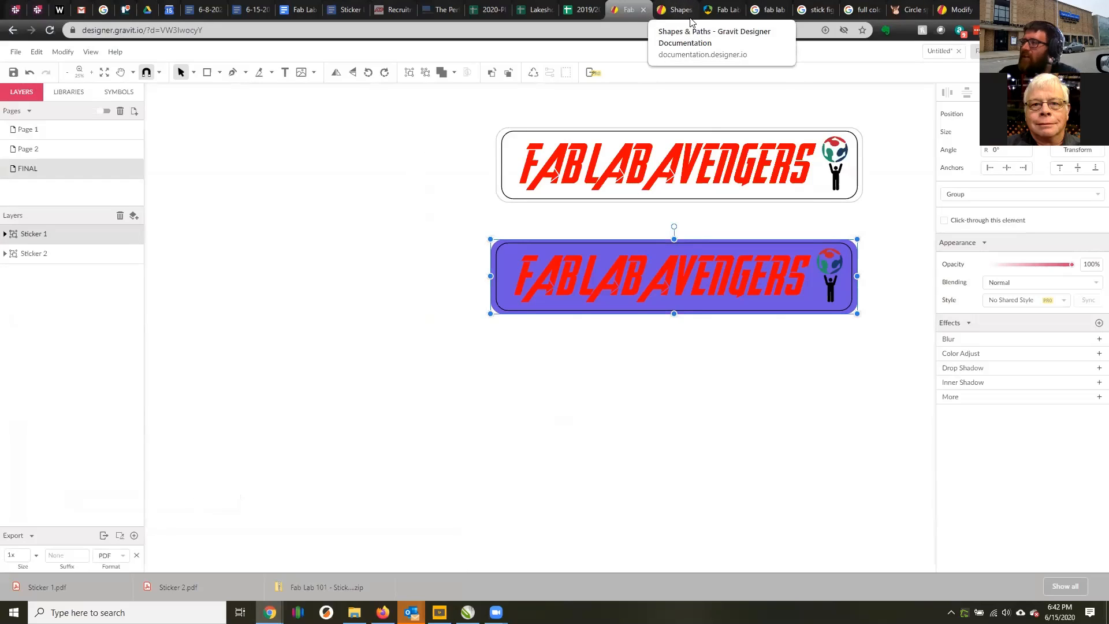
left_click(727, 10)
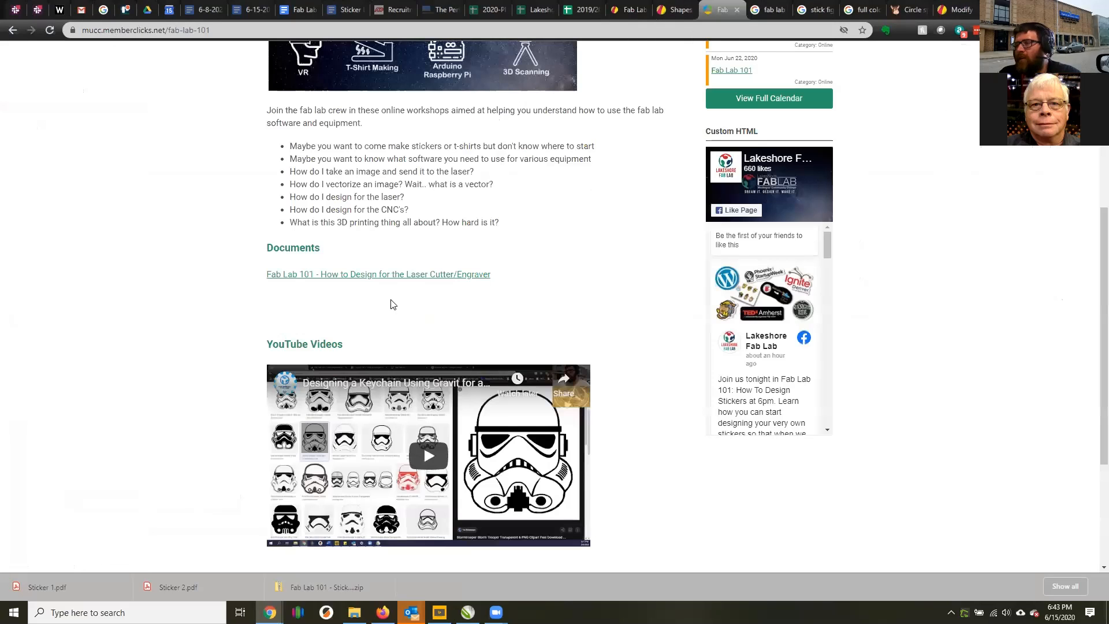
scroll(482, 305, "down", 4)
scroll(794, 183, "up", 8)
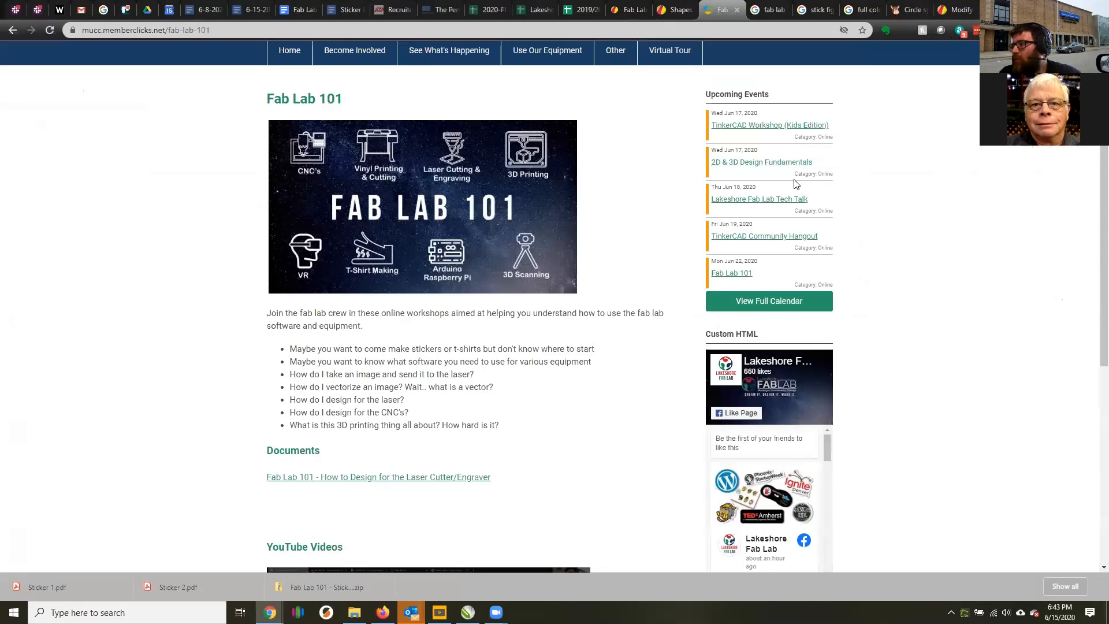
Open the June 22 Fab Lab 101 event, highlight the 3D Printing 101 entry in its schedule and review the event details.
left_click(740, 274)
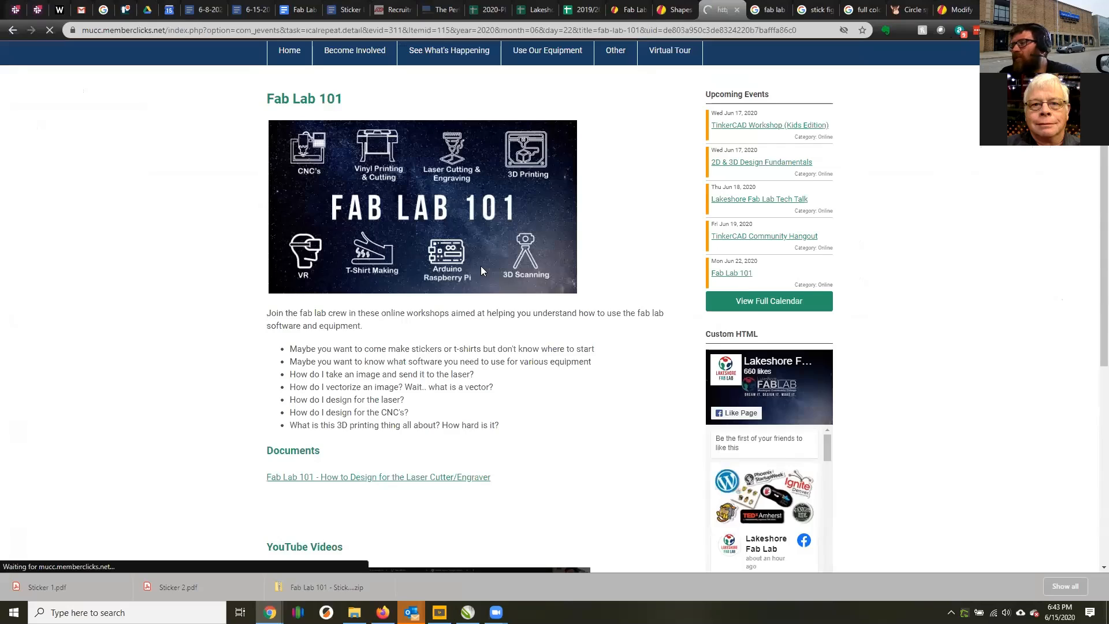
scroll(306, 496, "down", 4)
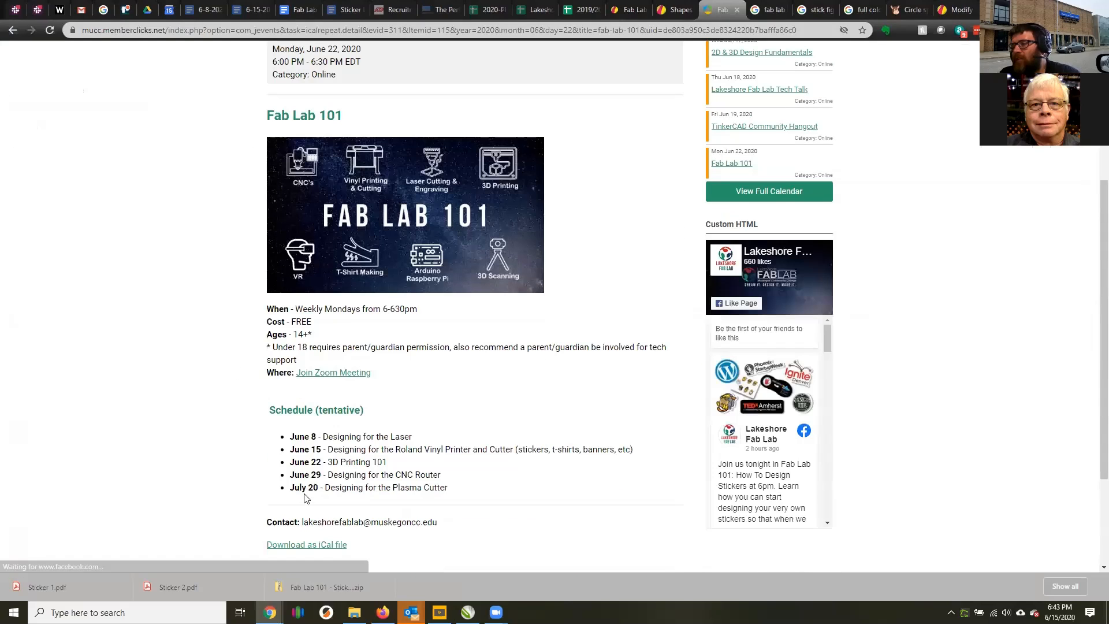
left_click(402, 465, "shift")
triple_click(272, 466)
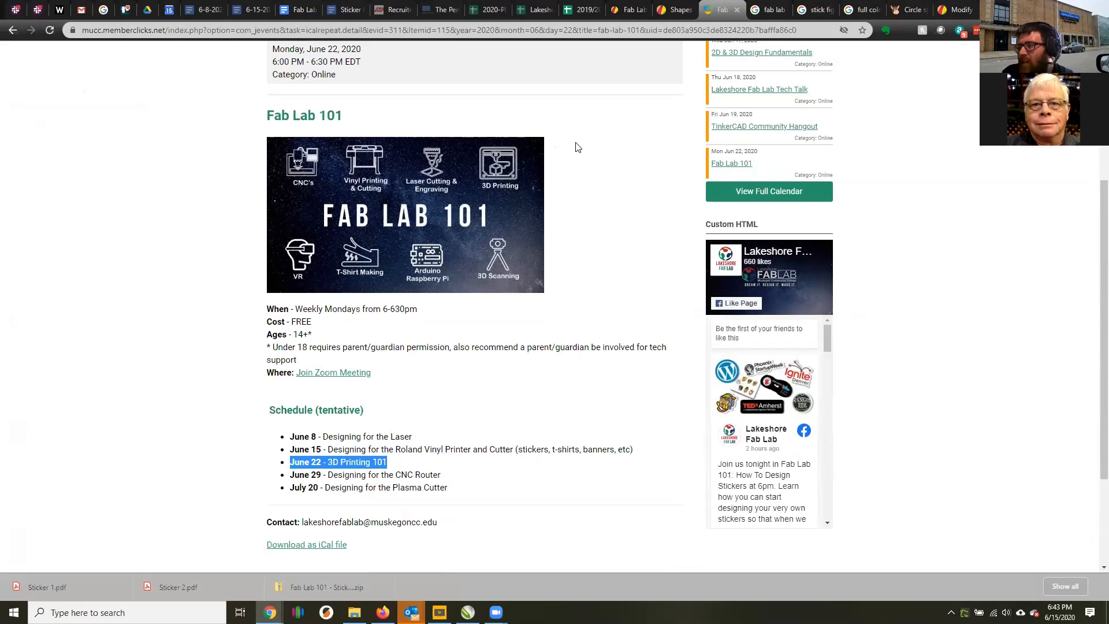
scroll(942, 369, "up", 4)
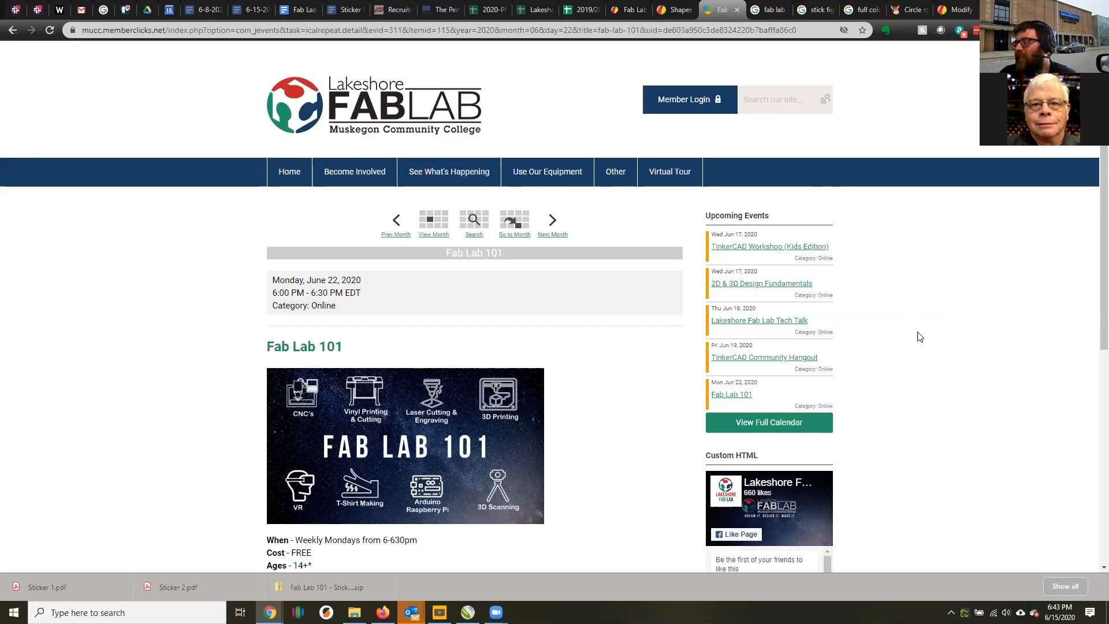
scroll(906, 339, "down", 2)
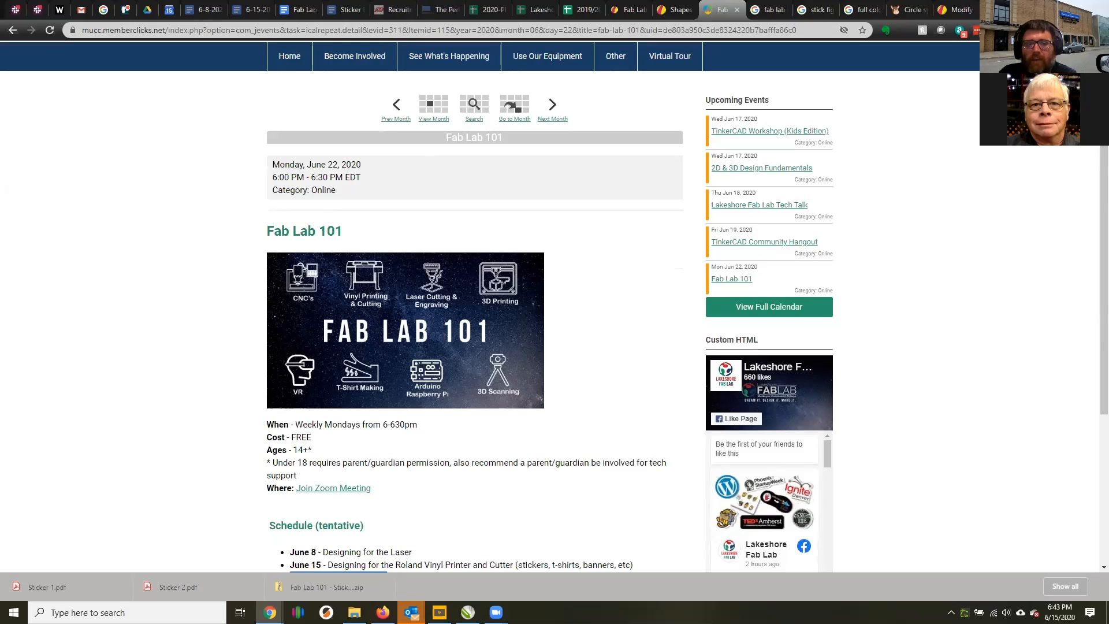